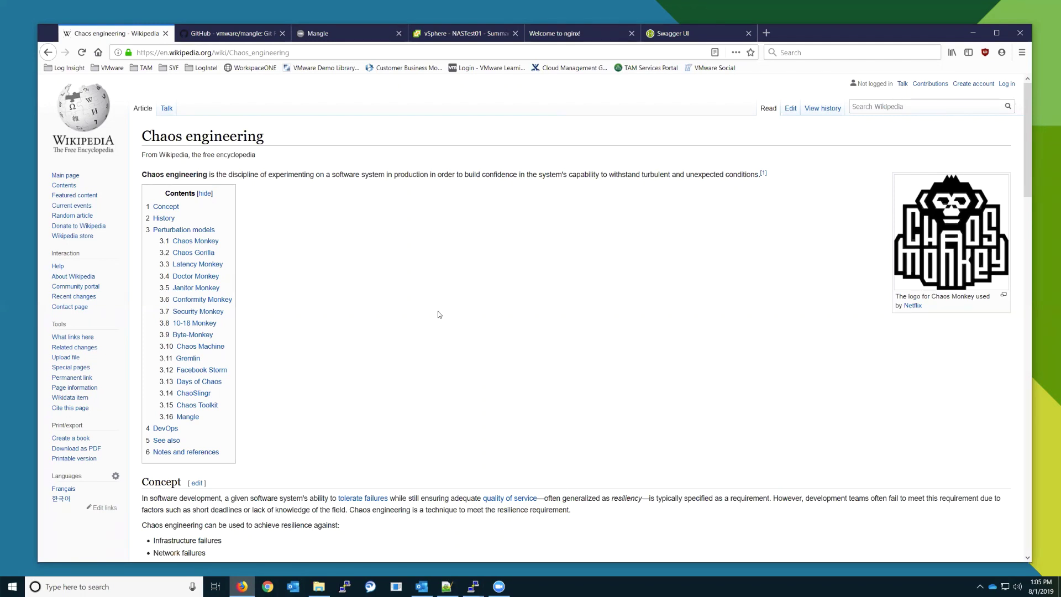
# Step: Read the introduction, Concept and History sections of the Wikipedia article on chaos engineering
pyautogui.scroll(-1, 431, 348)
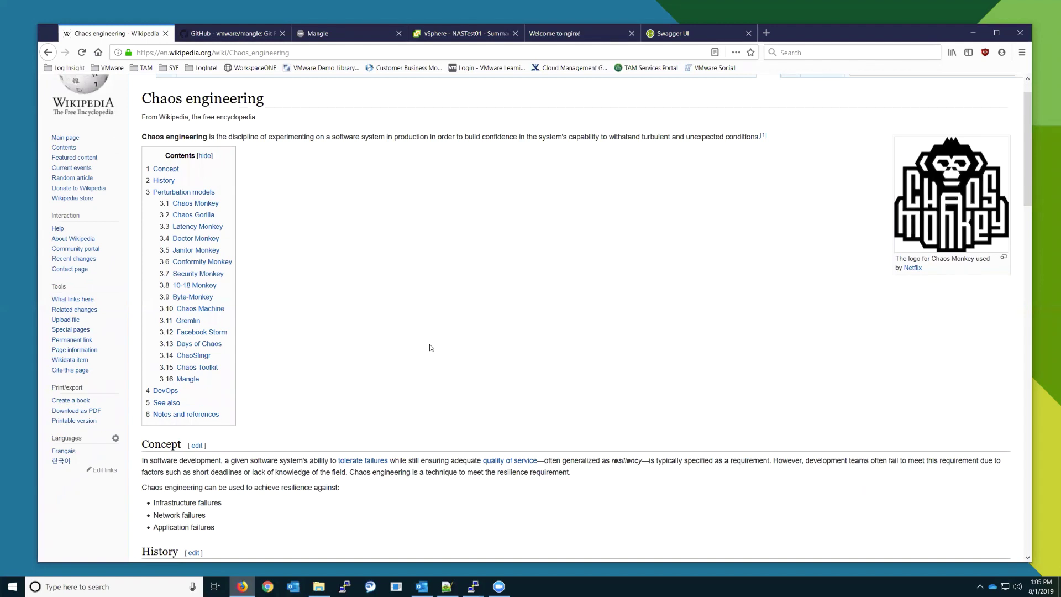
pyautogui.scroll(-1, 431, 348)
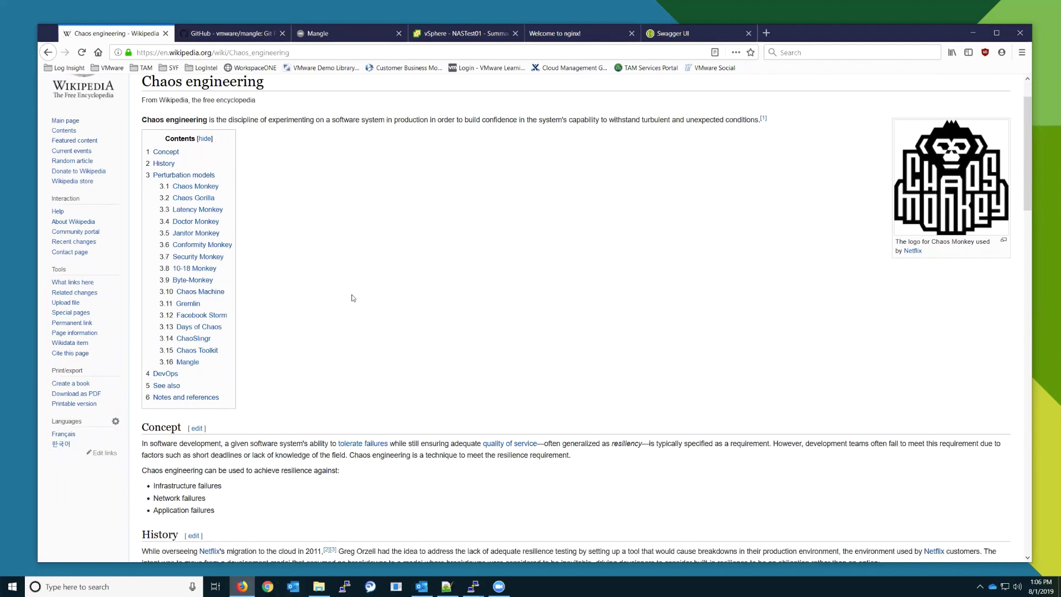
pyautogui.scroll(-3, 326, 211)
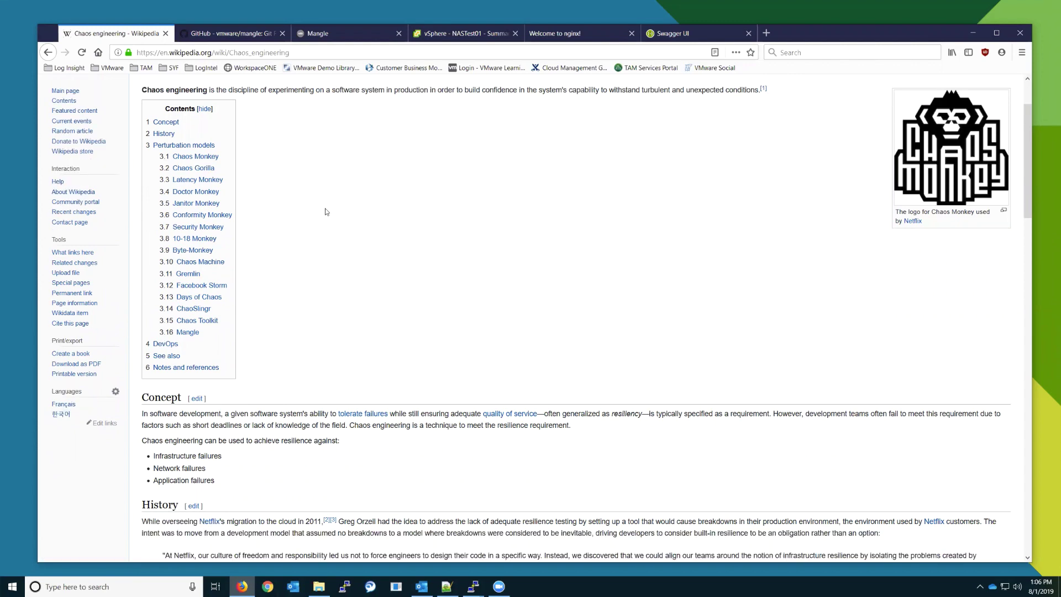
pyautogui.scroll(3, 367, 370)
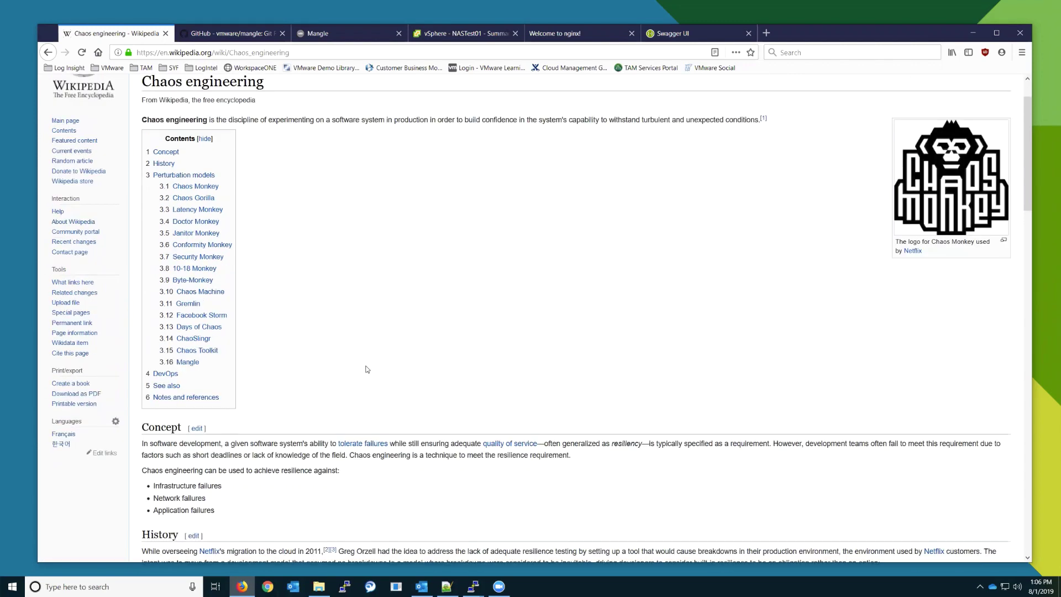
pyautogui.scroll(-5, 366, 370)
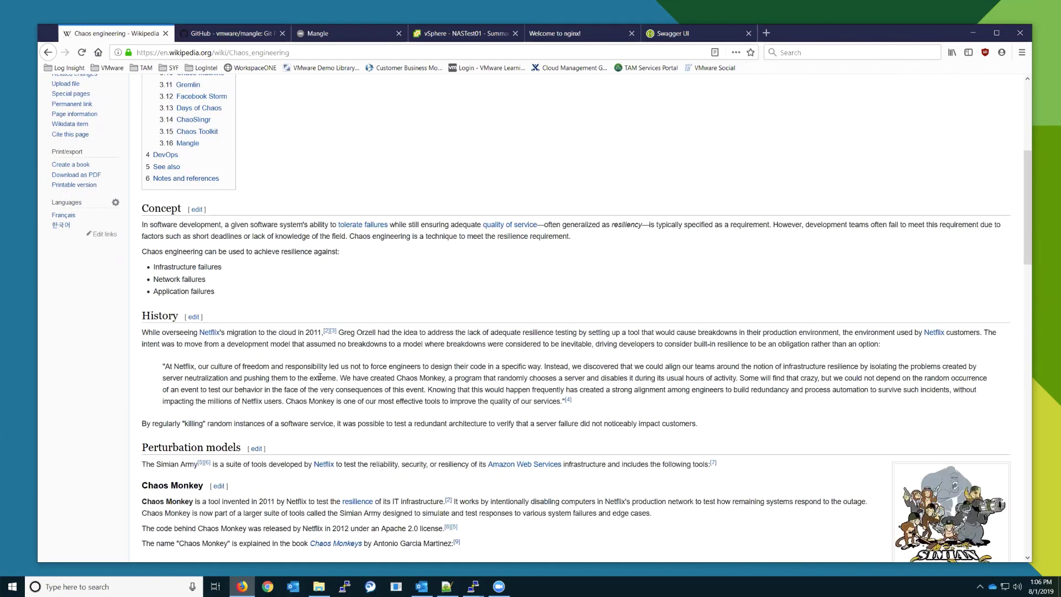
pyautogui.scroll(-2, 312, 366)
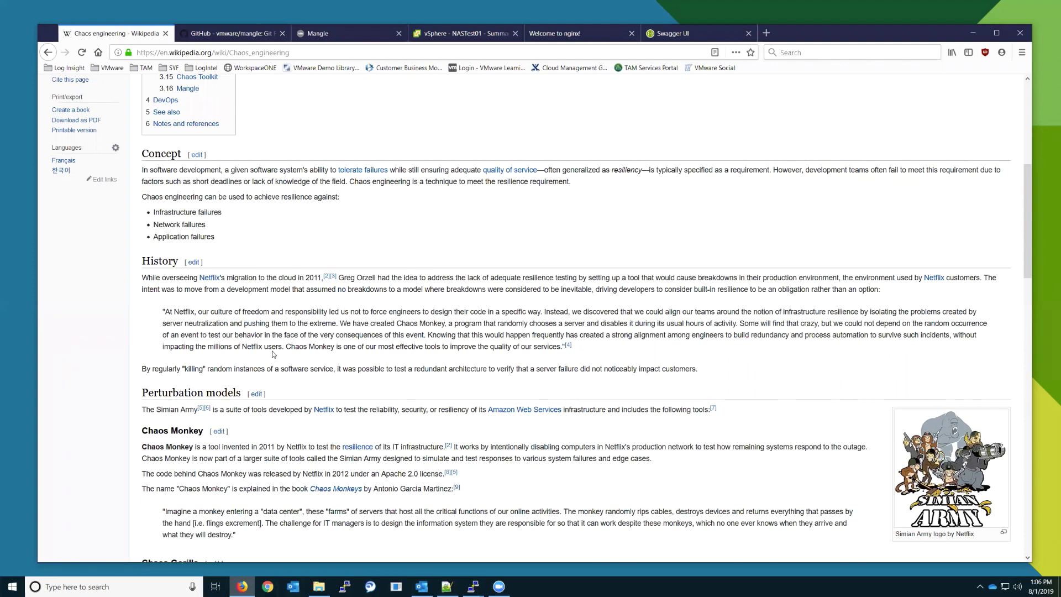
pyautogui.scroll(-1, 269, 393)
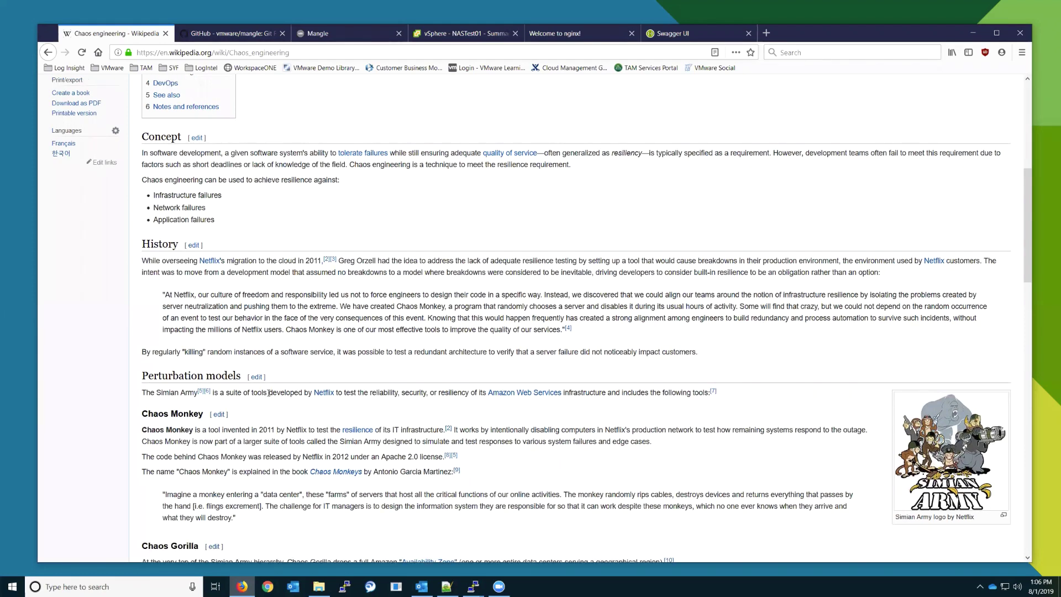
pyautogui.scroll(-1, 315, 398)
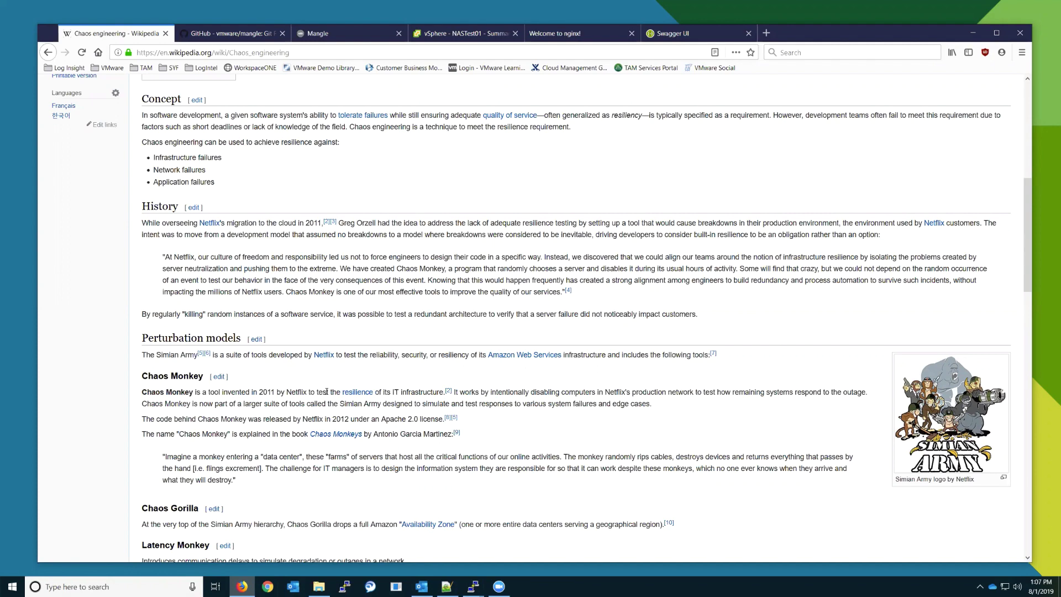
# Step: Review the article's Perturbation models, from Chaos Monkey through to the Mangle entry, and return to the article's beginning
pyautogui.scroll(-3, 327, 392)
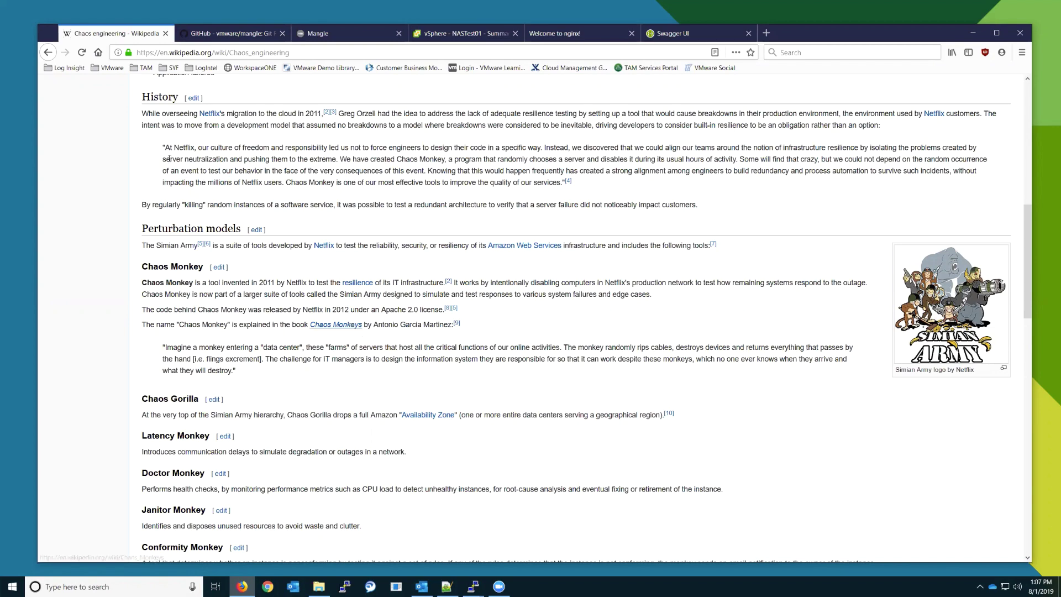
pyautogui.scroll(-2, 182, 160)
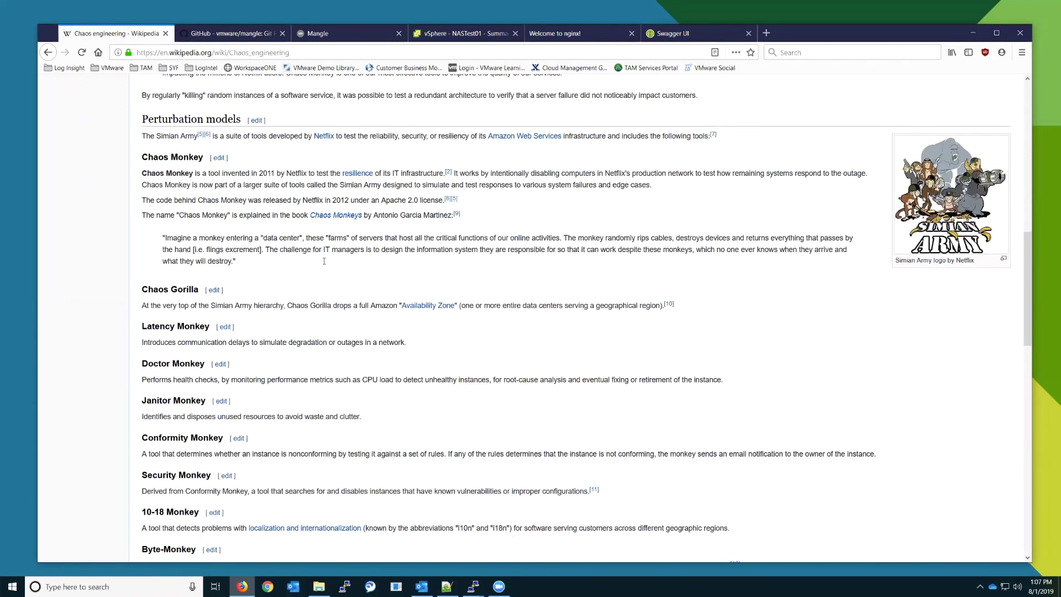
pyautogui.scroll(-1, 142, 233)
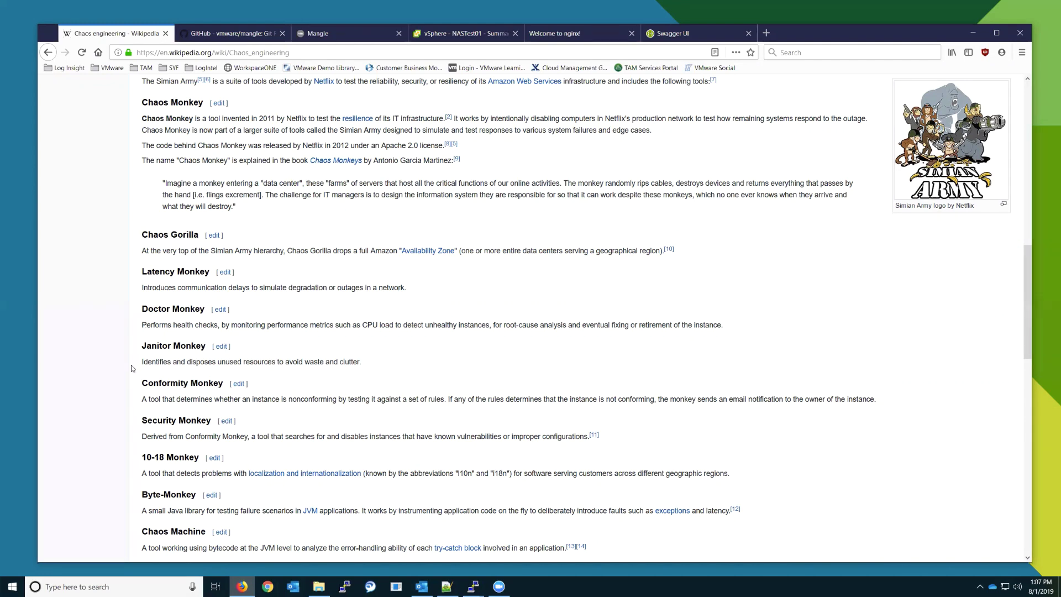
pyautogui.scroll(4, 133, 369)
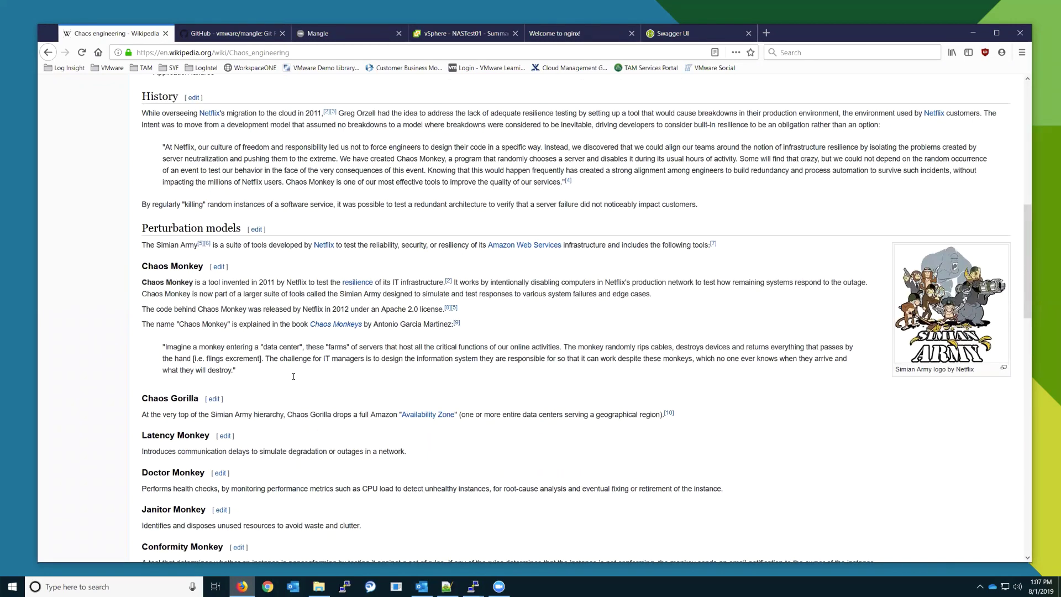
pyautogui.scroll(-3, 264, 378)
pyautogui.scroll(-3, 263, 378)
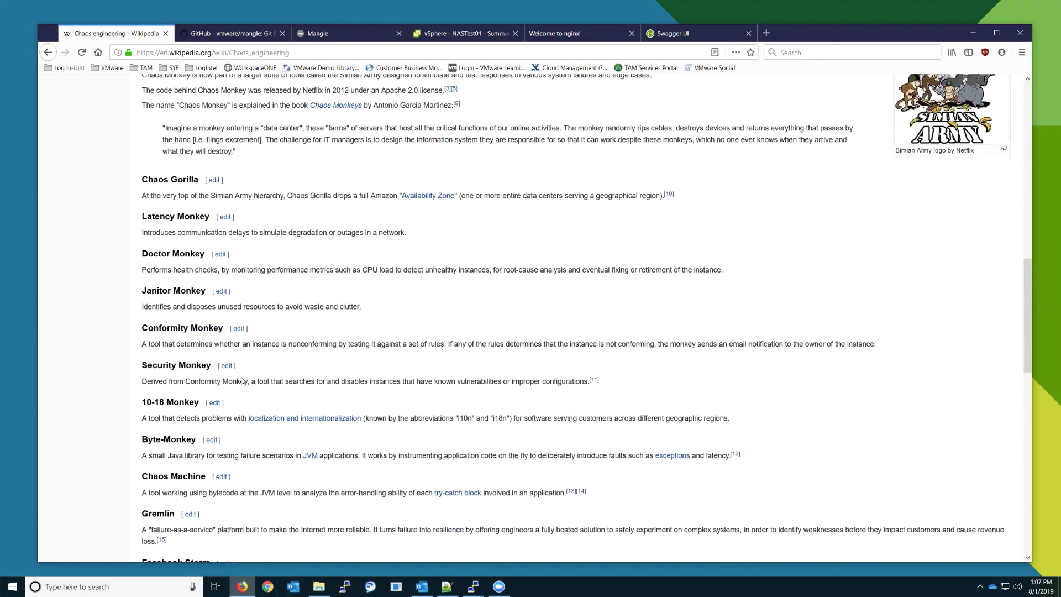
pyautogui.scroll(-4, 102, 208)
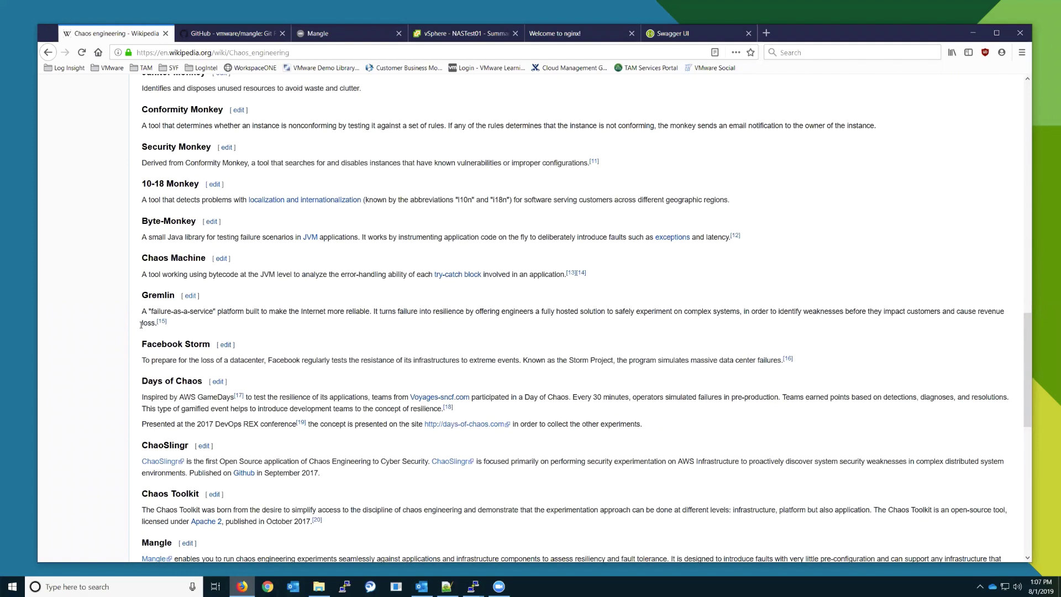
pyautogui.scroll(-1, 105, 337)
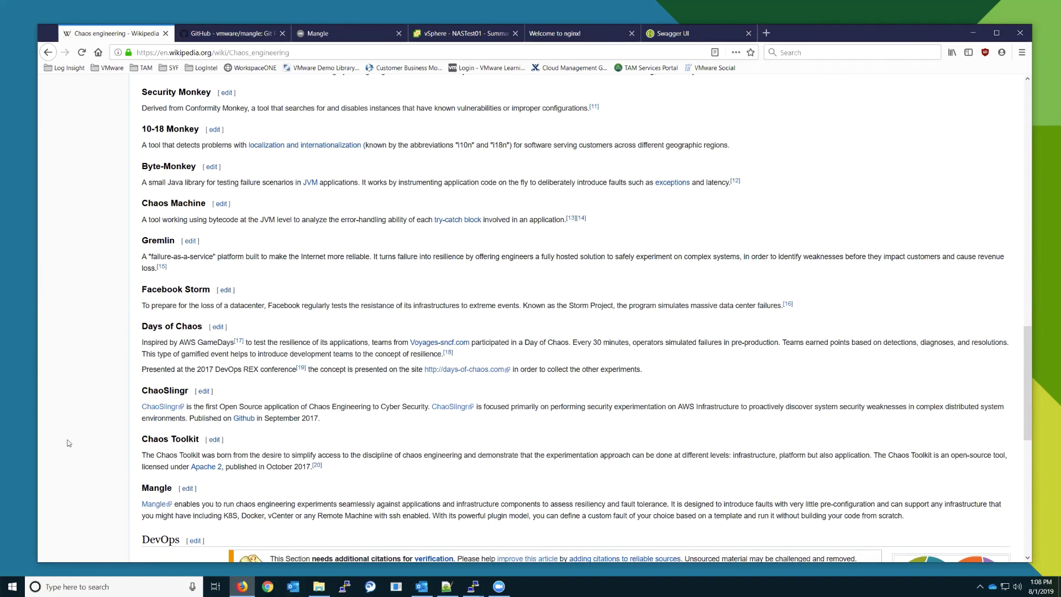
pyautogui.scroll(-2, 259, 470)
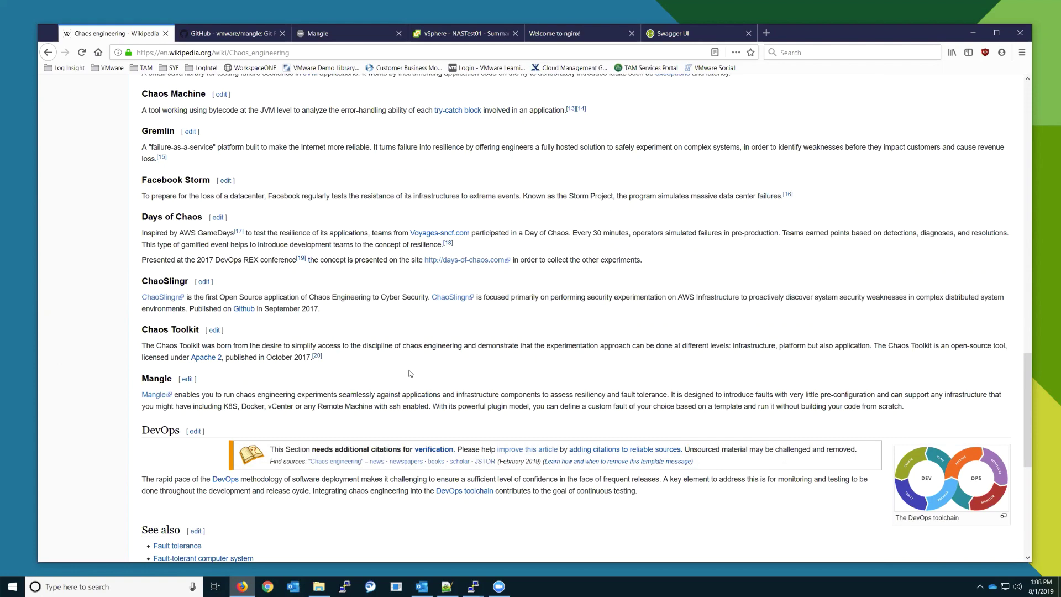
pyautogui.scroll(-1, 410, 374)
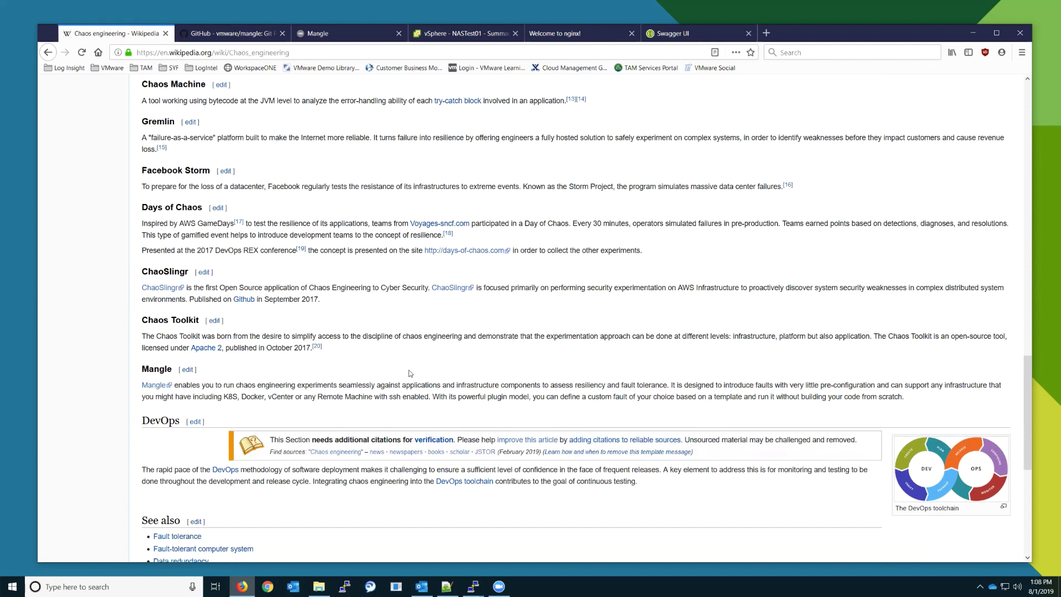
pyautogui.scroll(-1, 410, 374)
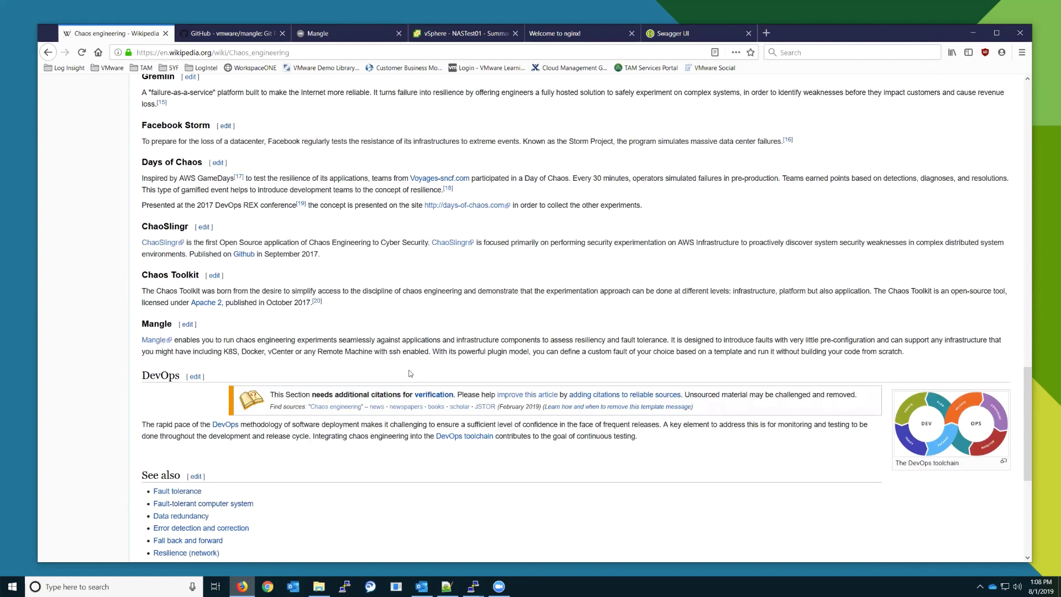
pyautogui.scroll(20, 421, 379)
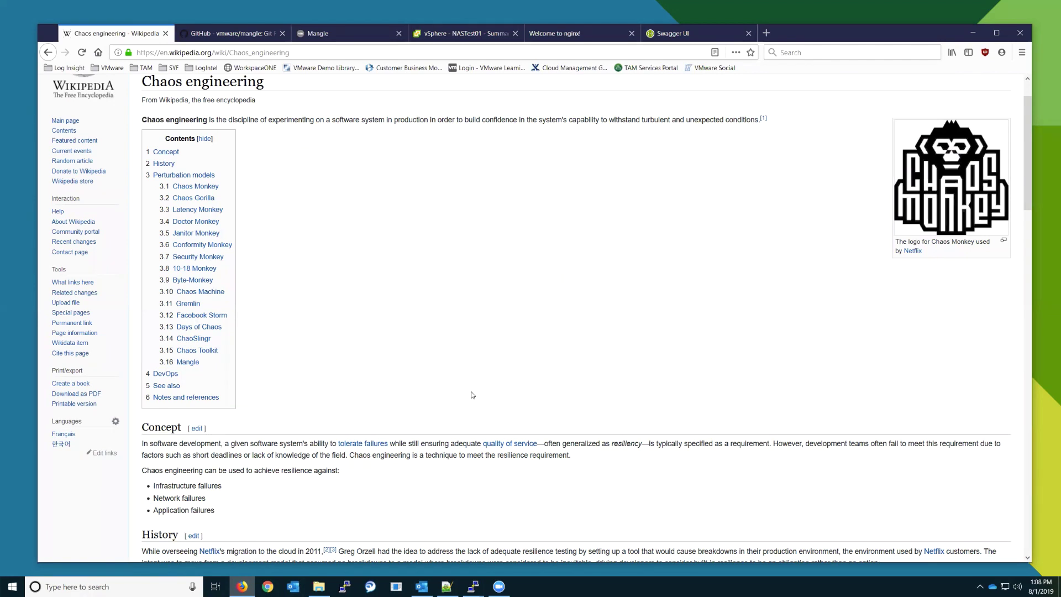
# Step: Switch to the vmware/mangle GitHub repository and check its clone or download options
pyautogui.click(193, 34)
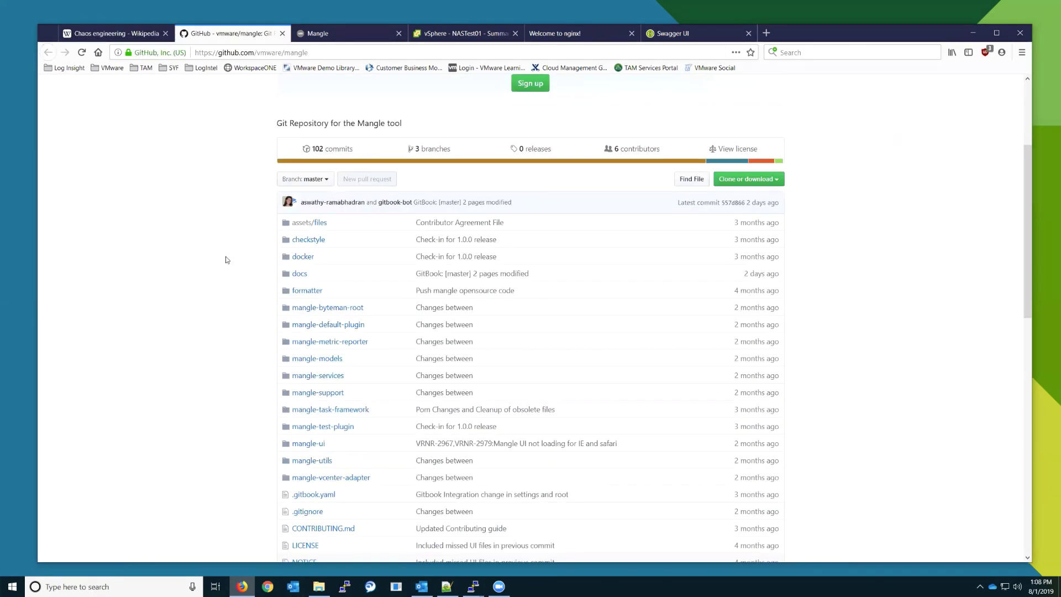
pyautogui.scroll(5, 226, 260)
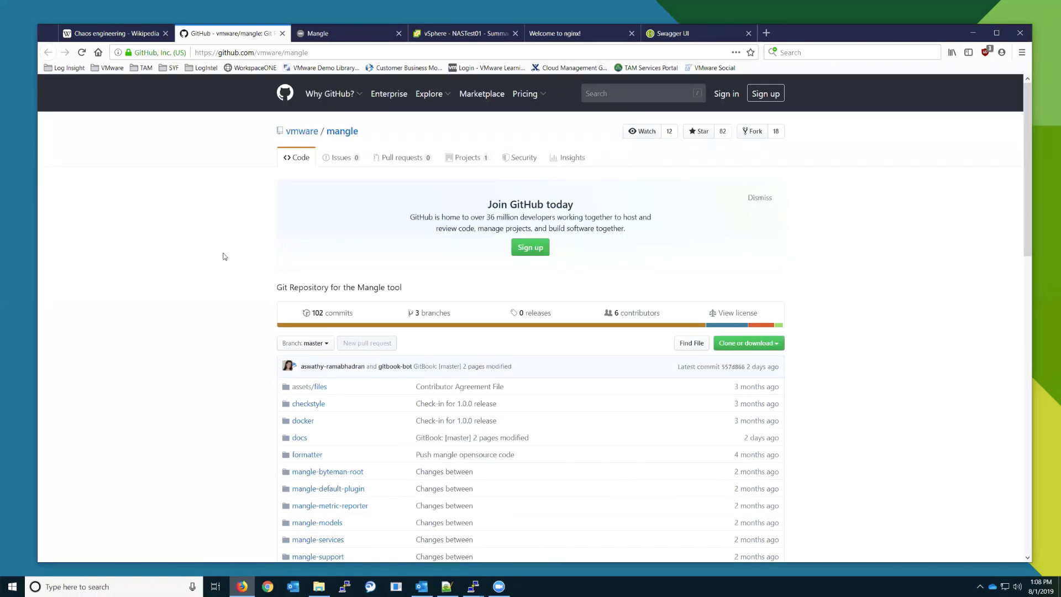
pyautogui.scroll(-3, 225, 254)
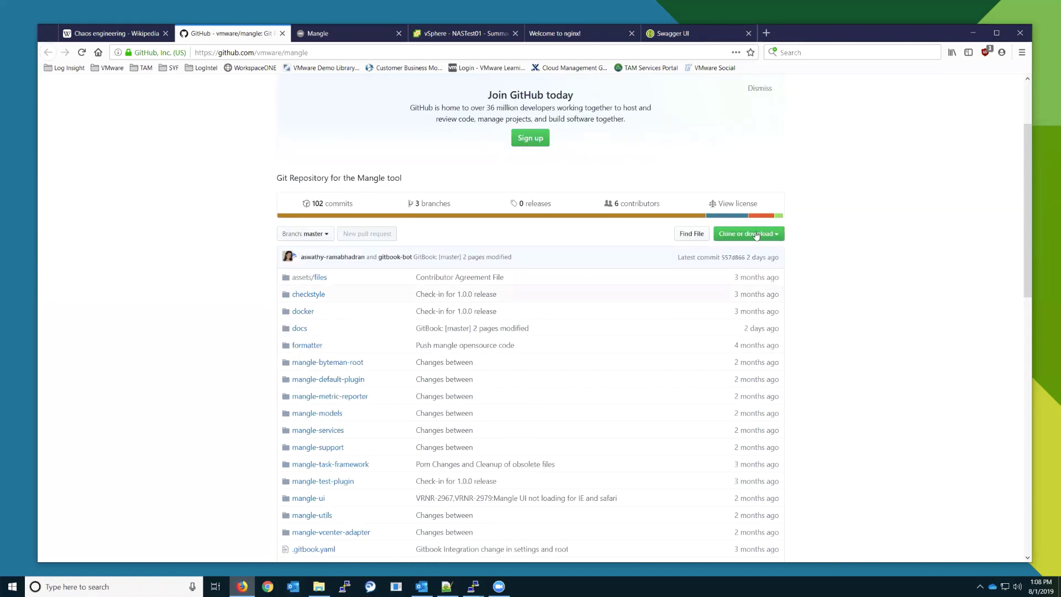
pyautogui.click(756, 235)
pyautogui.click(756, 235)
# Step: Examine the Mangle repository's file list and the README's Intended Audiences table with its relevant documentation links
pyautogui.scroll(-3, 473, 344)
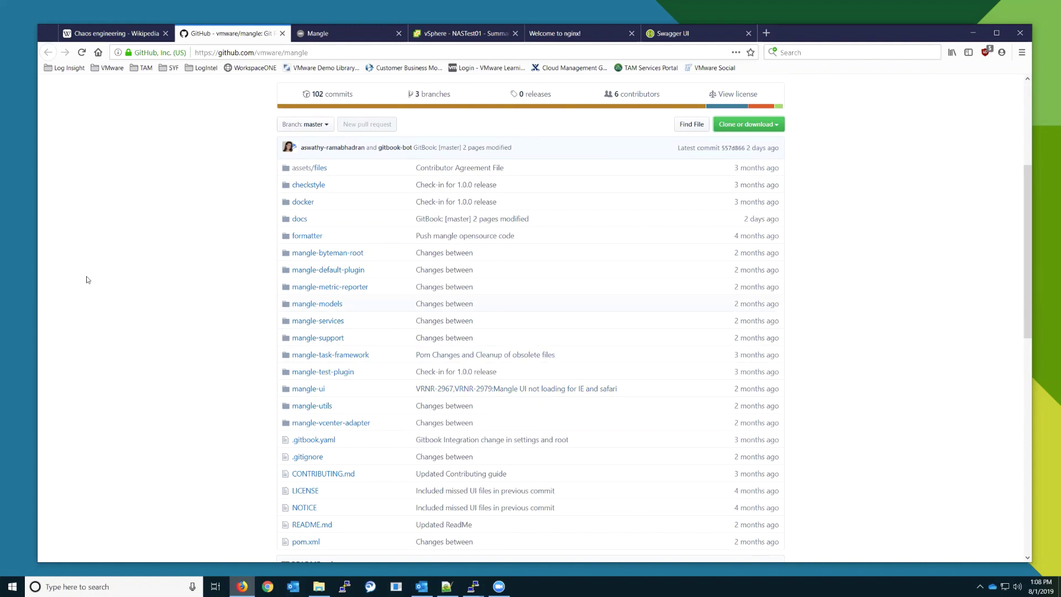
pyautogui.scroll(-2, 79, 279)
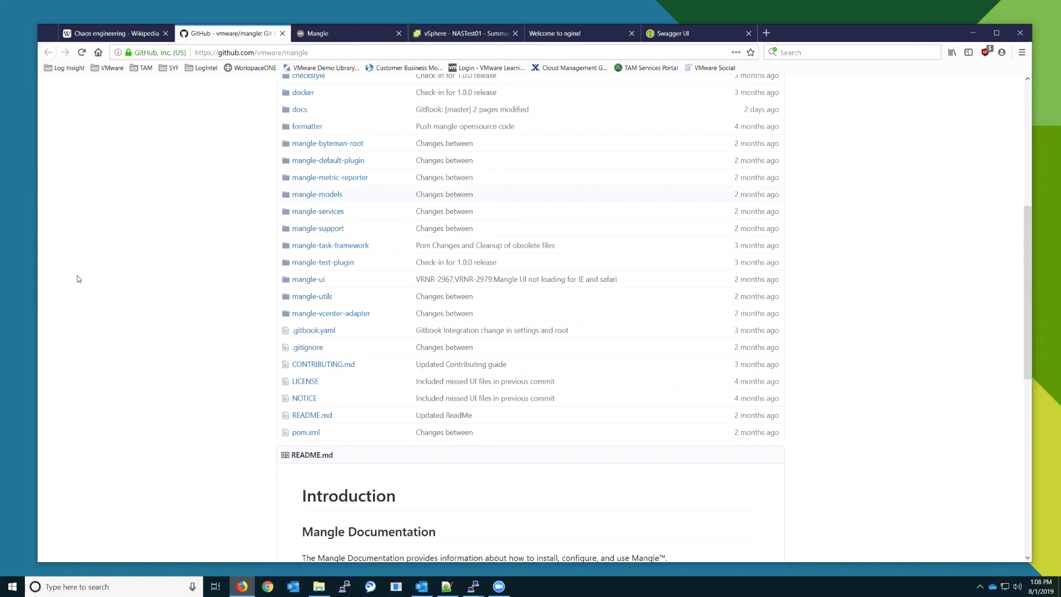
pyautogui.scroll(-3, 78, 279)
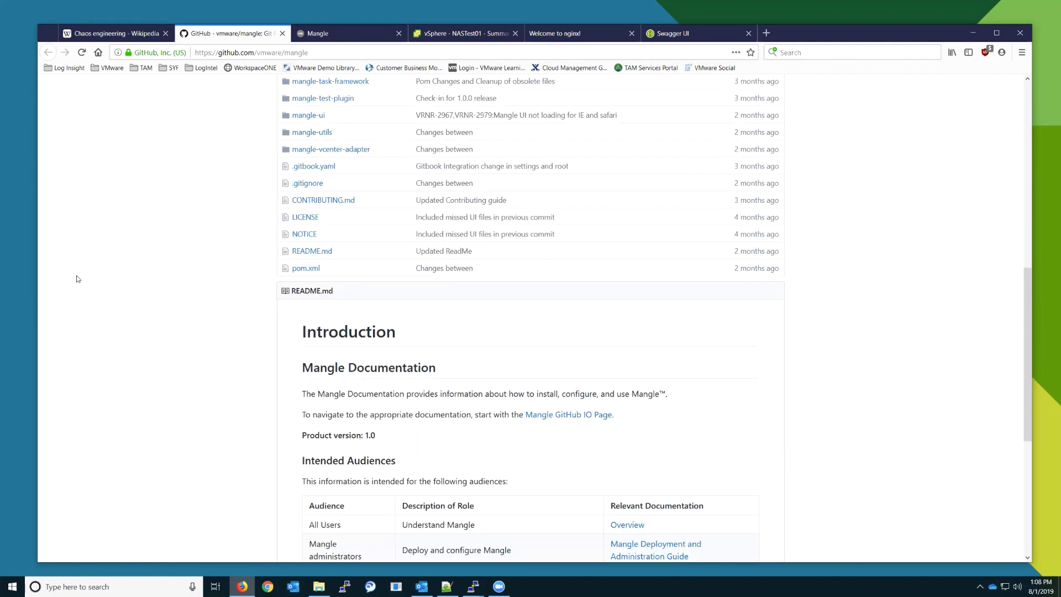
pyautogui.scroll(-3, 77, 279)
pyautogui.scroll(-3, 78, 278)
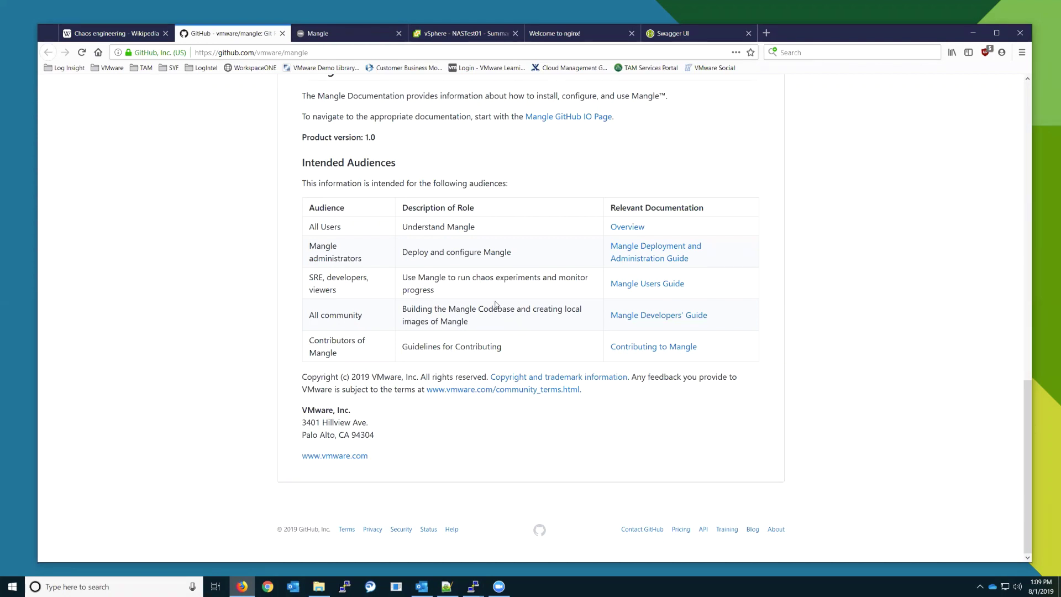
pyautogui.scroll(2, 474, 276)
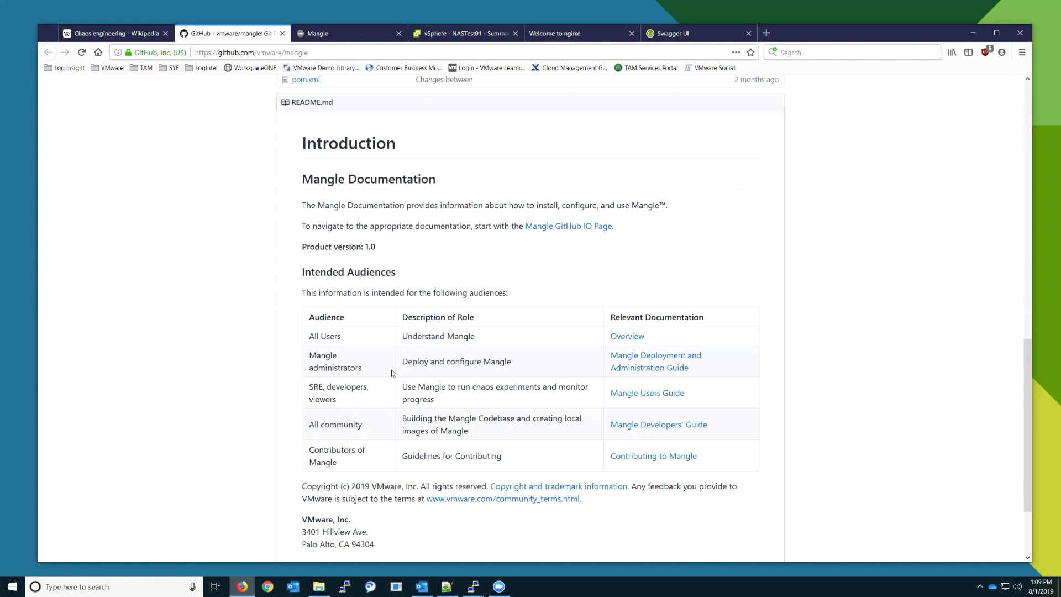
pyautogui.scroll(-1, 286, 291)
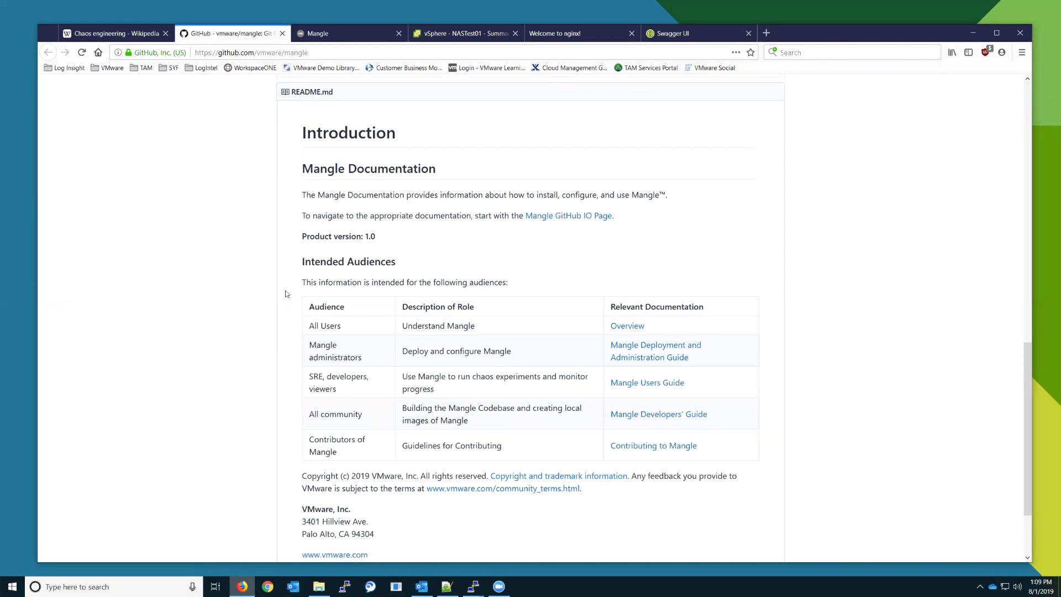
pyautogui.scroll(10, 285, 291)
pyautogui.scroll(3, 281, 299)
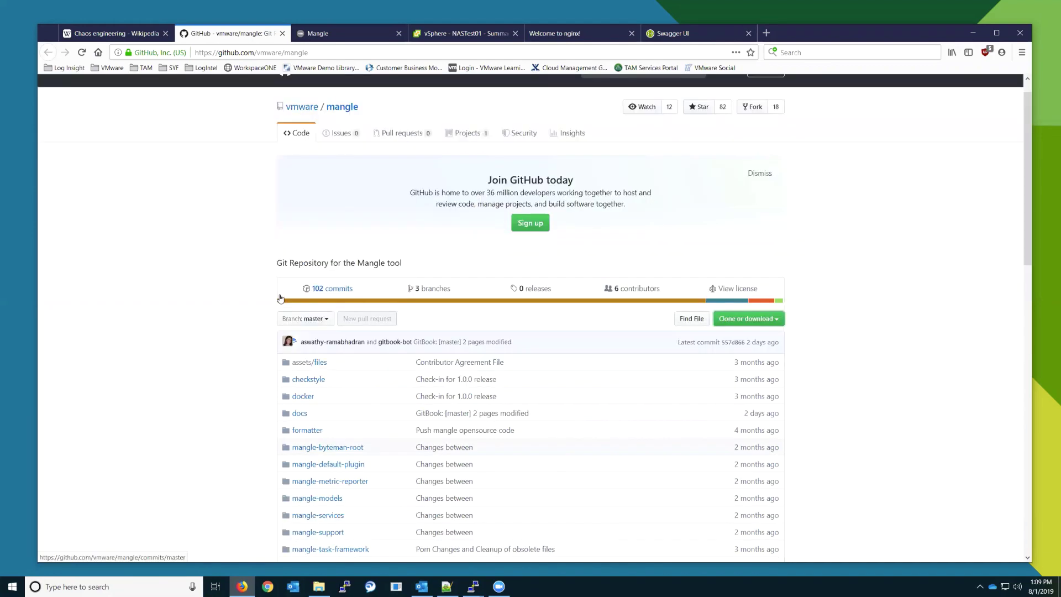
pyautogui.scroll(-10, 280, 299)
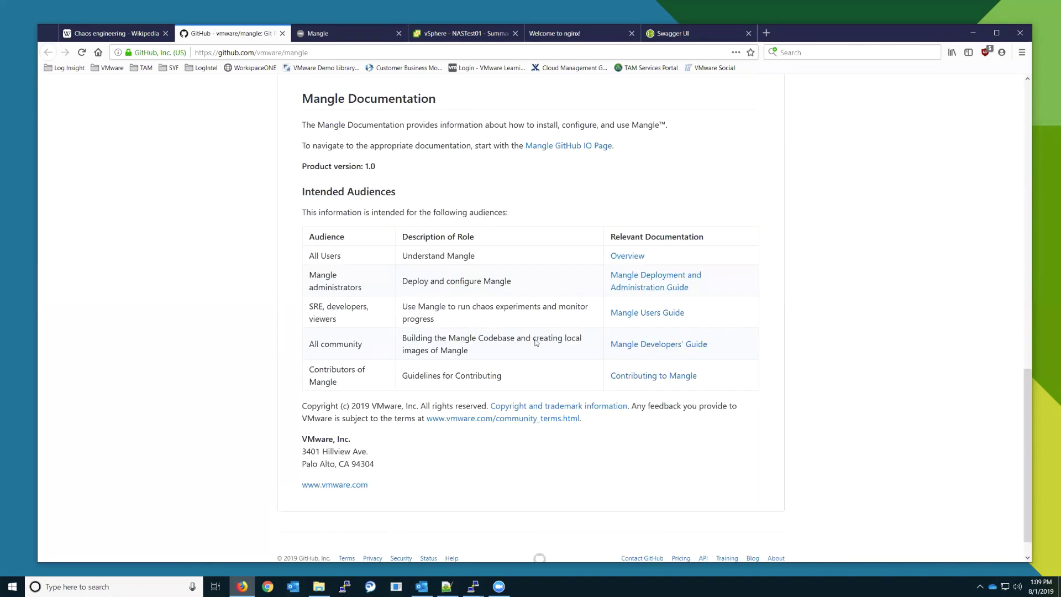
pyautogui.scroll(8, 744, 221)
pyautogui.scroll(-8, 44, 422)
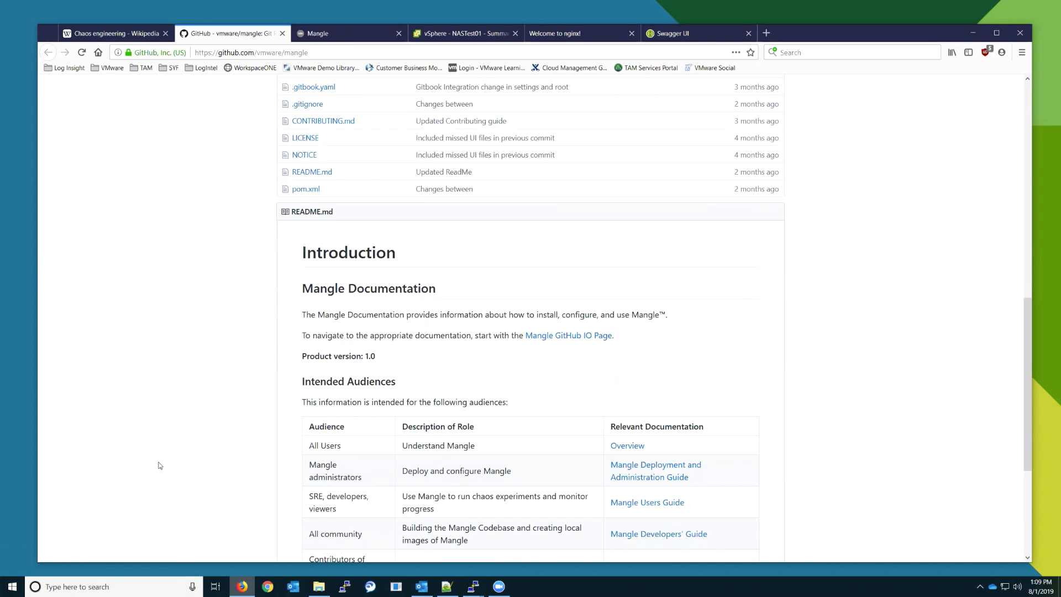
pyautogui.scroll(-2, 196, 450)
pyautogui.scroll(-2, 300, 423)
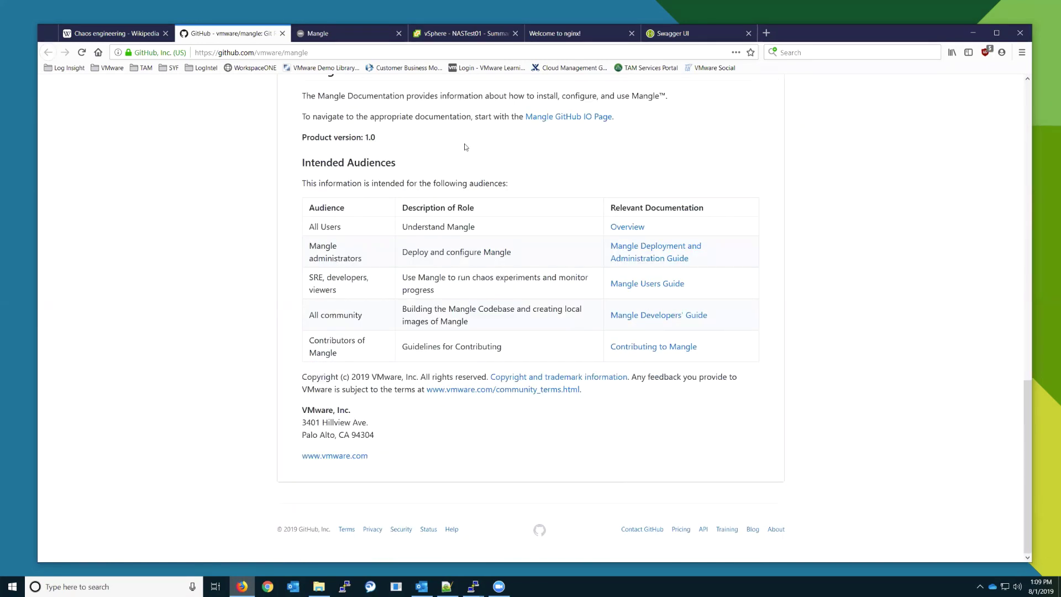
# Step: Switch to the Mangle web interface and view its registered remote machine and Kubernetes cluster endpoints
pyautogui.click(312, 34)
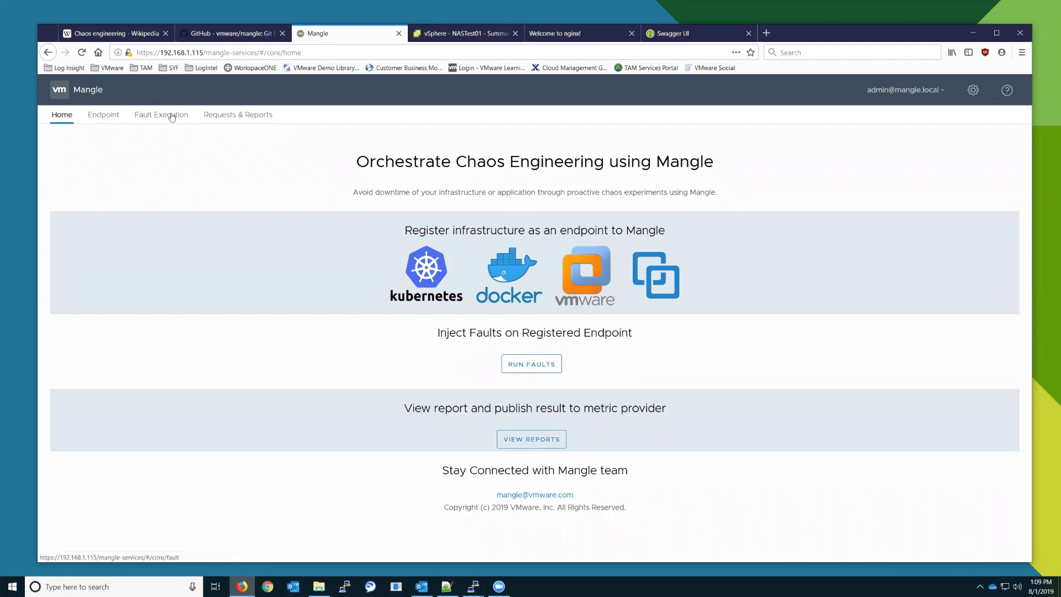
pyautogui.click(104, 115)
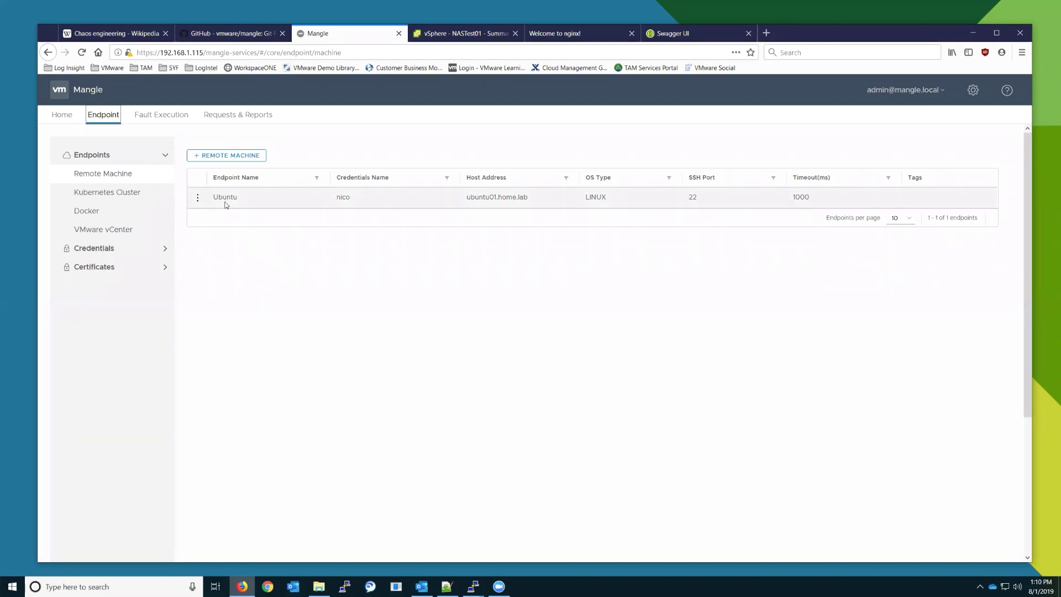
pyautogui.click(150, 199)
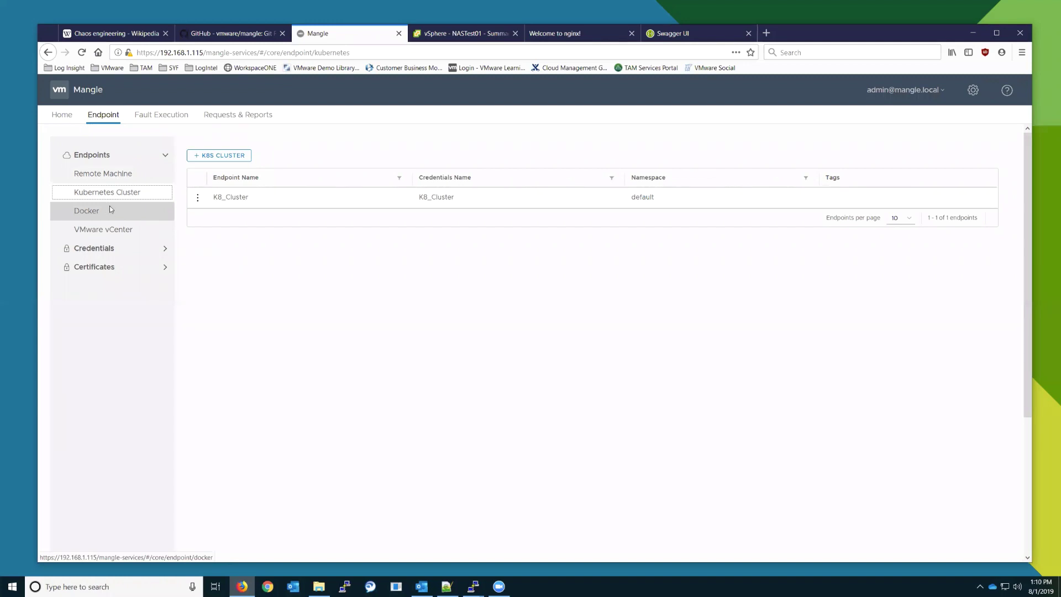
# Step: View the registered Docker and VMware vCenter endpoints, and open the form for adding a vCenter endpoint
pyautogui.click(126, 212)
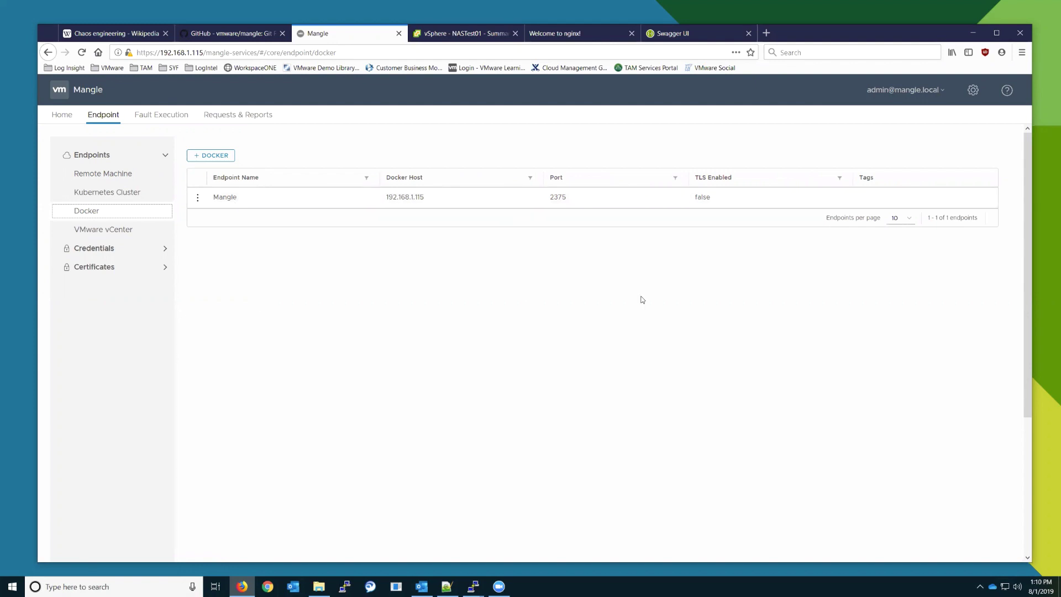
pyautogui.click(112, 228)
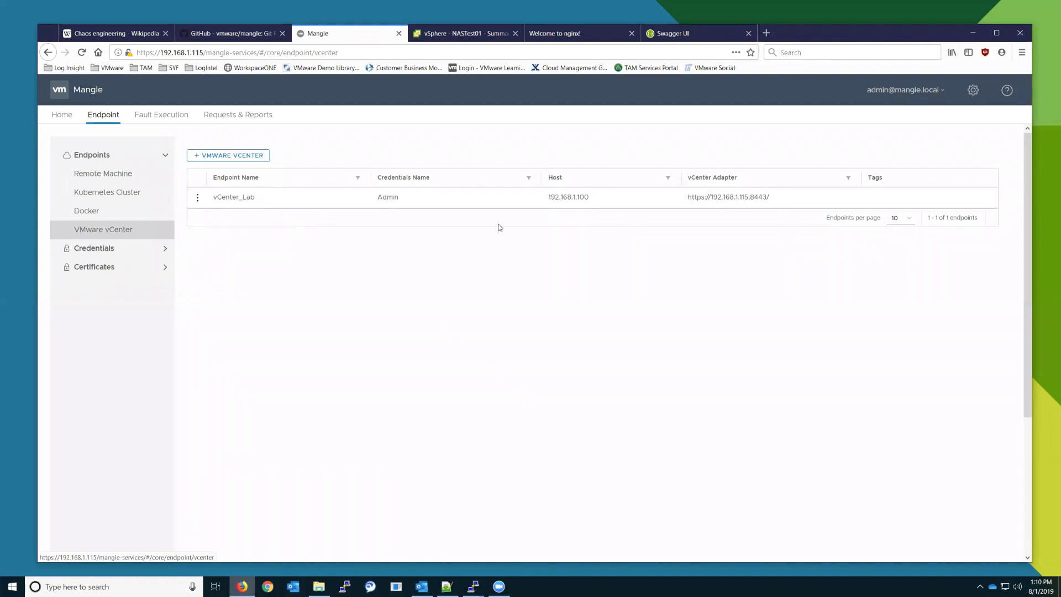
pyautogui.click(226, 156)
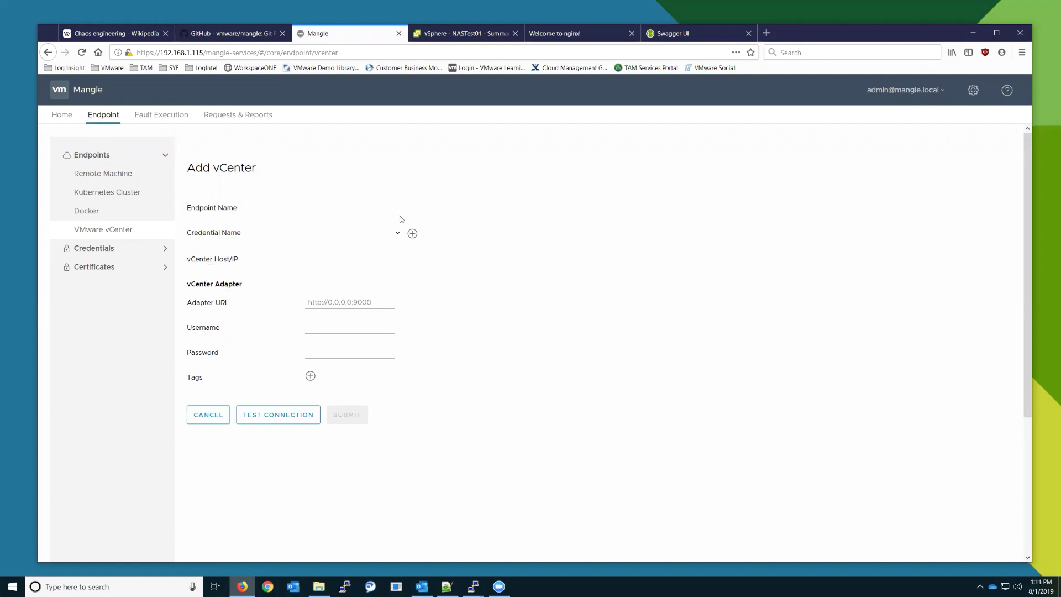
# Step: Switch to the PuTTY session on 192.168.1.115 and examine the docker run command for the mangle-vc-adapter container
pyautogui.click(473, 586)
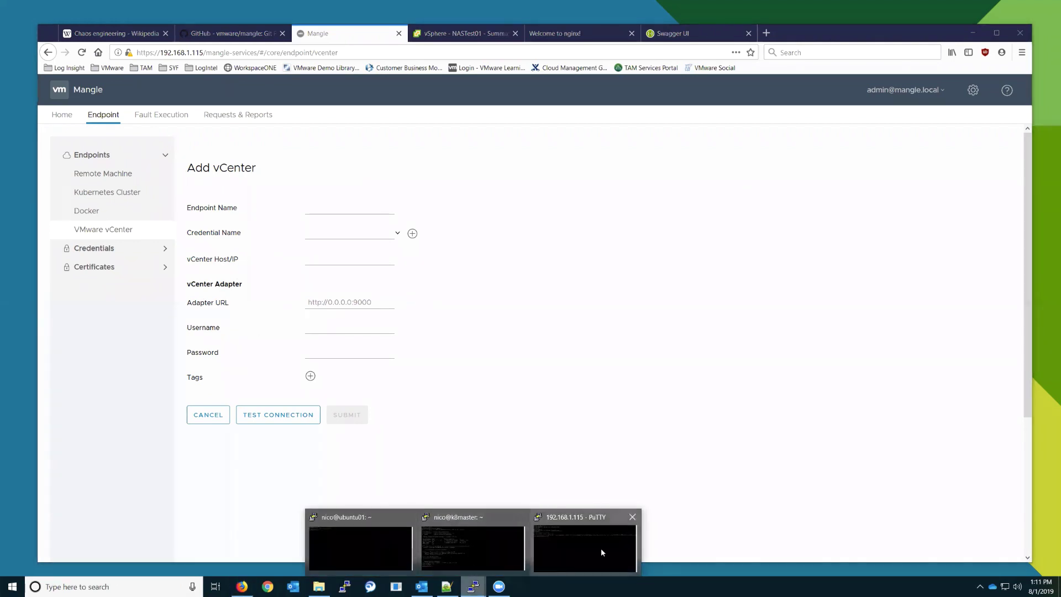
pyautogui.click(585, 547)
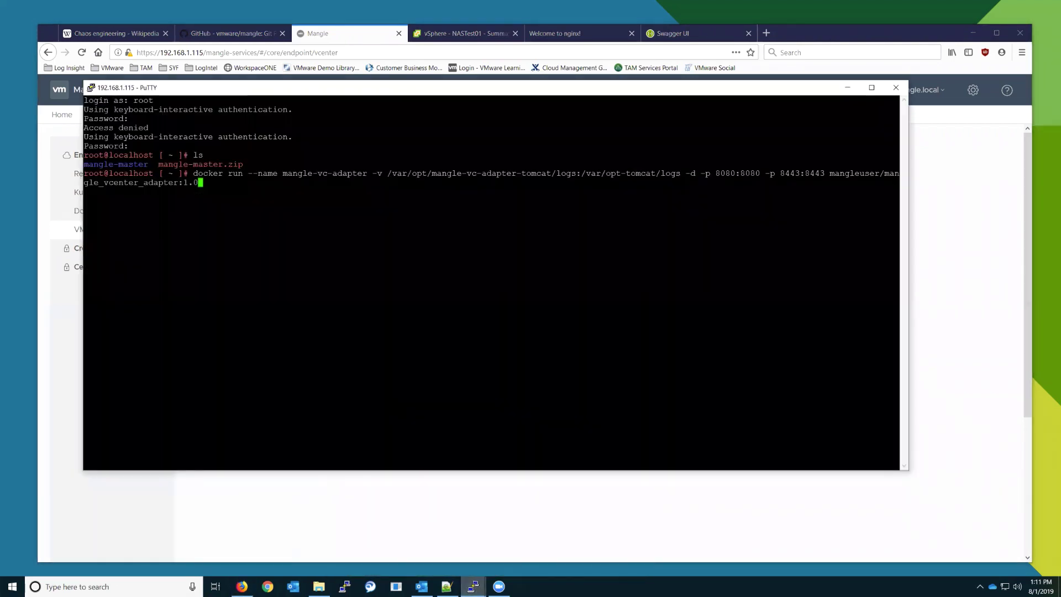
pyautogui.moveTo(420, 91); pyautogui.dragTo(453, 126)
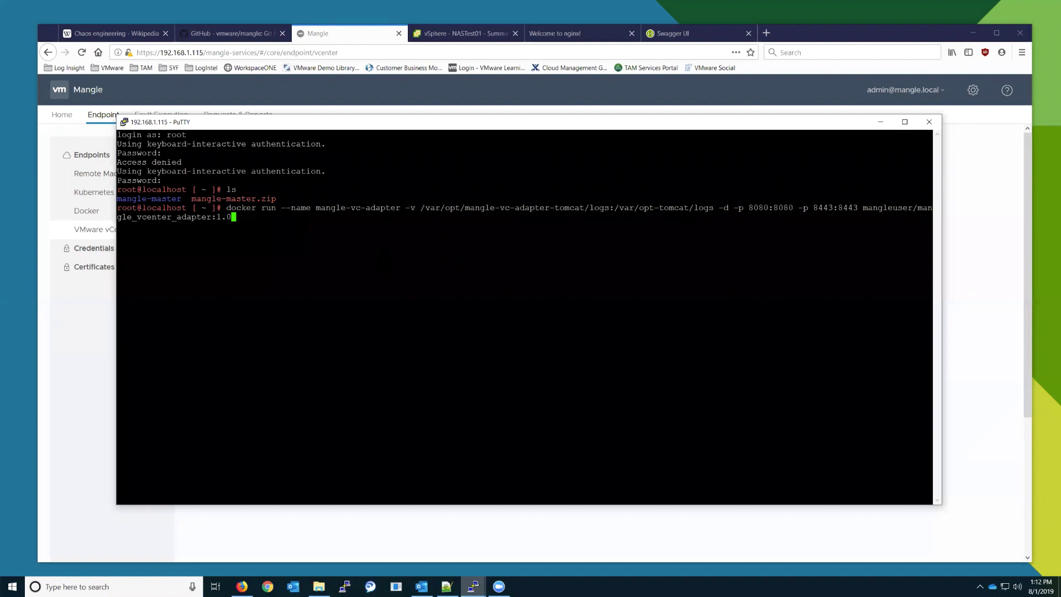
# Step: Replace the pending command with iptables -L, run it, and review the firewall rules from the INPUT chain onward
pyautogui.press('Up')
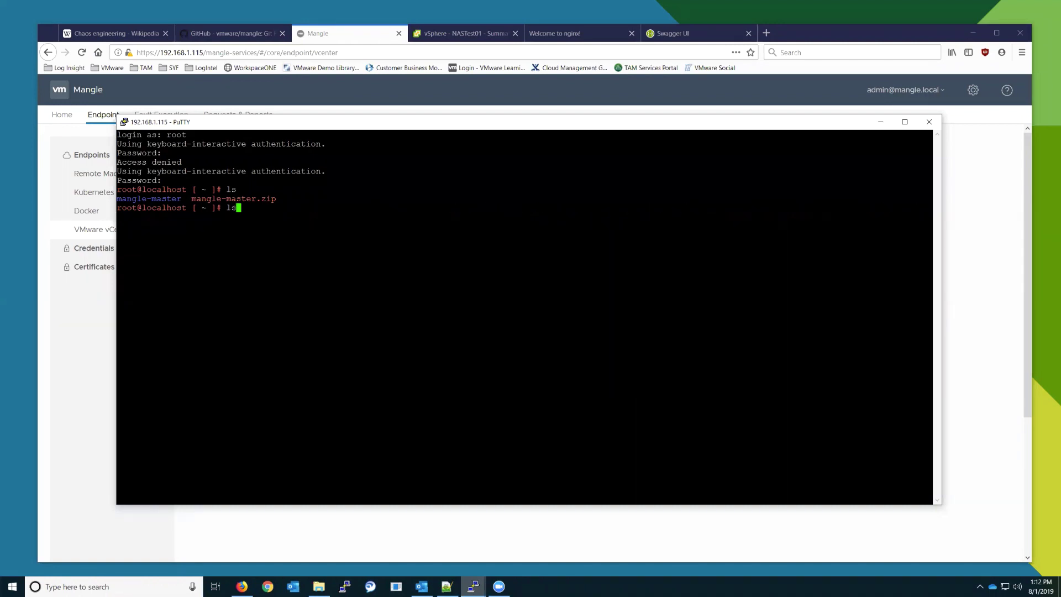
pyautogui.press('BackSpace')
pyautogui.press('BackSpace')
pyautogui.write('iptables -L')
pyautogui.press('Return')
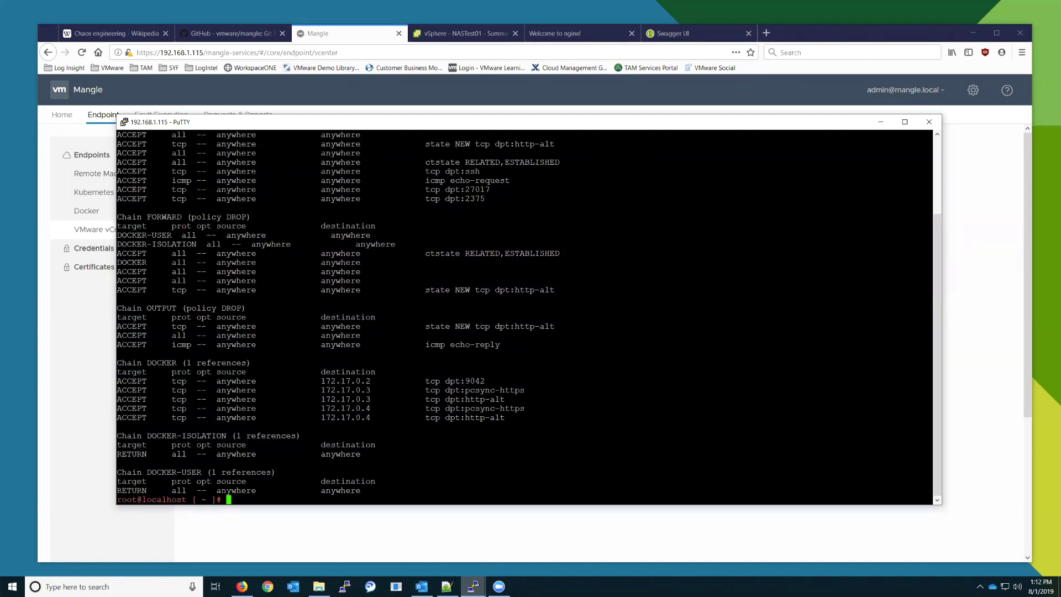
pyautogui.scroll(4, 529, 316)
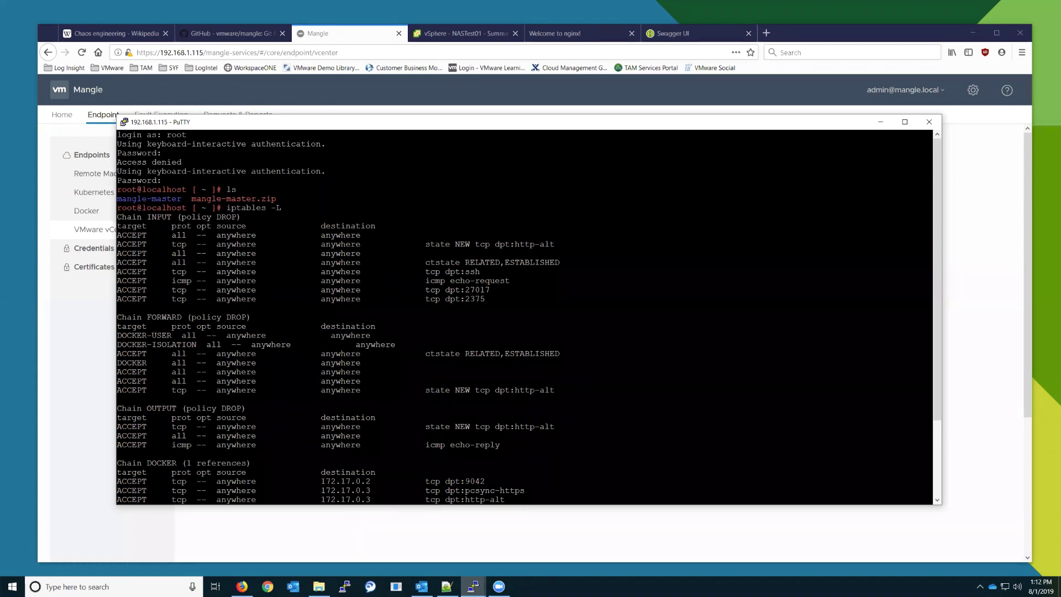
# Step: Return to Mangle in the browser and view the list of endpoint credentials
pyautogui.click(97, 336)
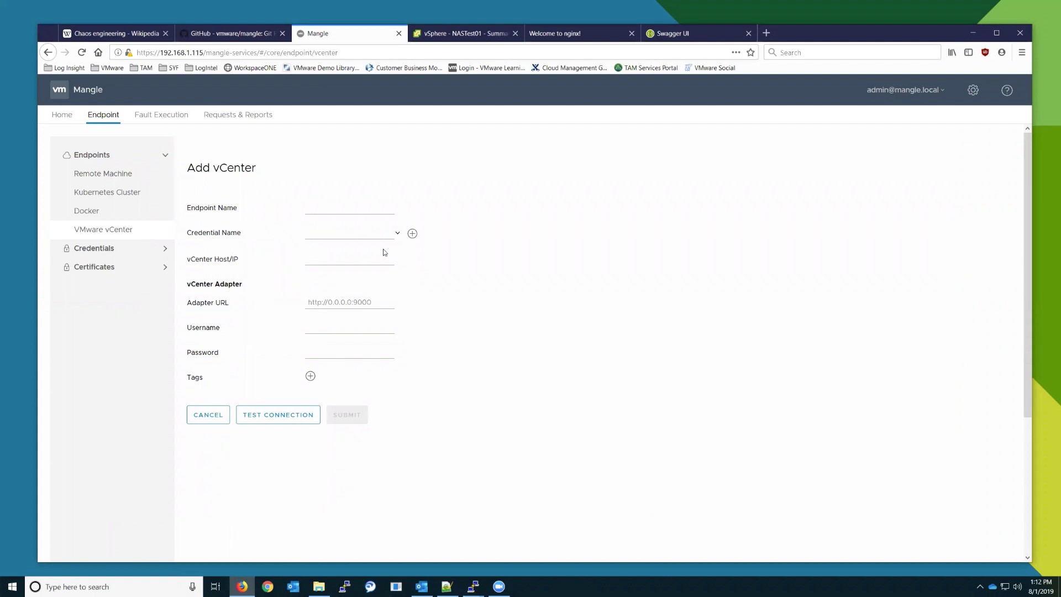
pyautogui.click(148, 228)
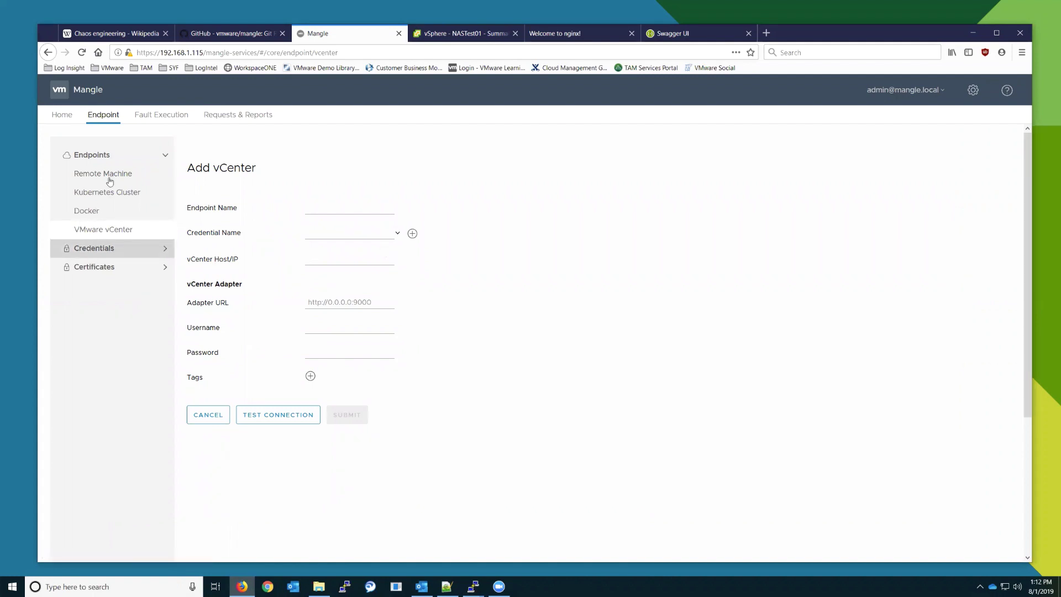
pyautogui.click(111, 248)
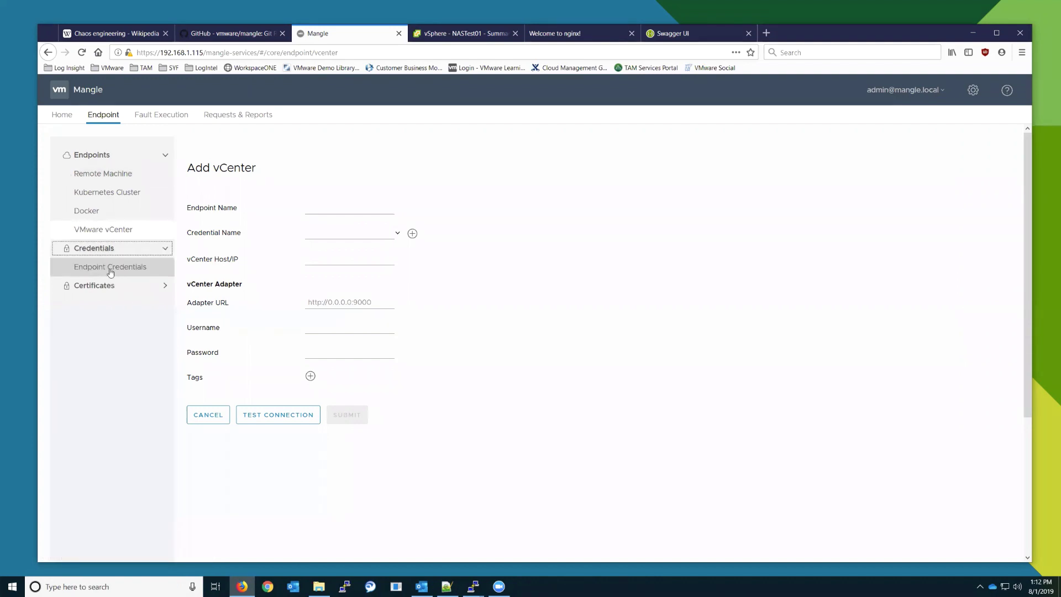
pyautogui.click(111, 267)
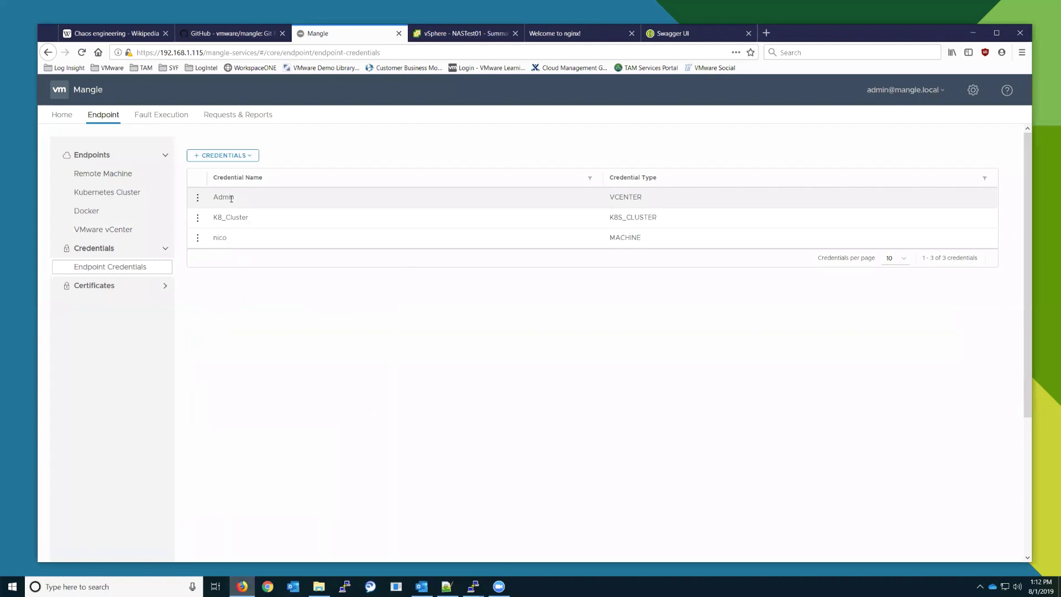
# Step: Inspect the form for adding a k8s credential and the kubectl config file in Notepad++, and cancel without adding a credential
pyautogui.click(198, 218)
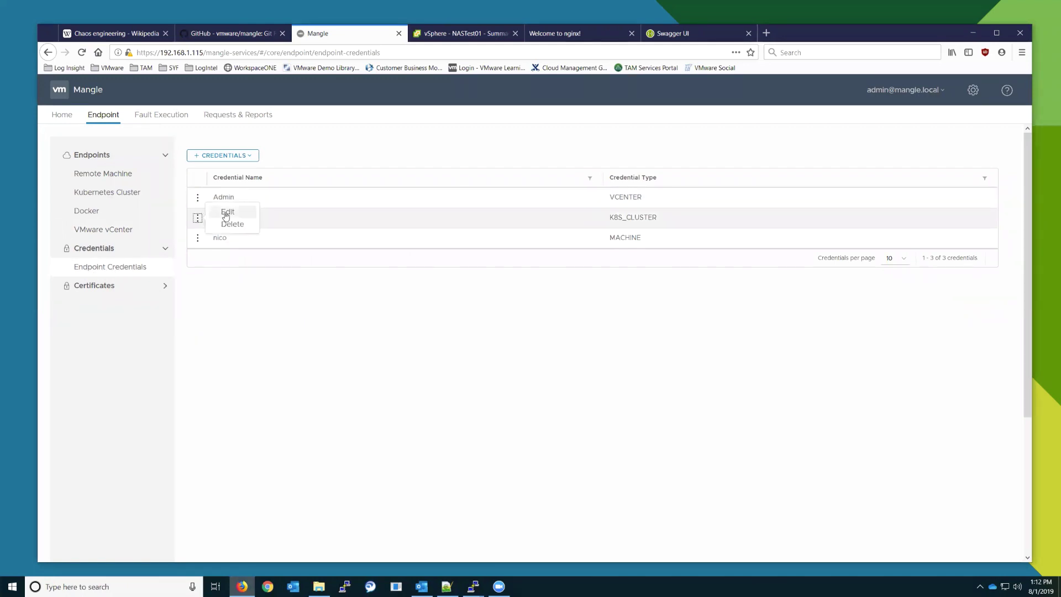
pyautogui.click(222, 157)
pyautogui.click(230, 192)
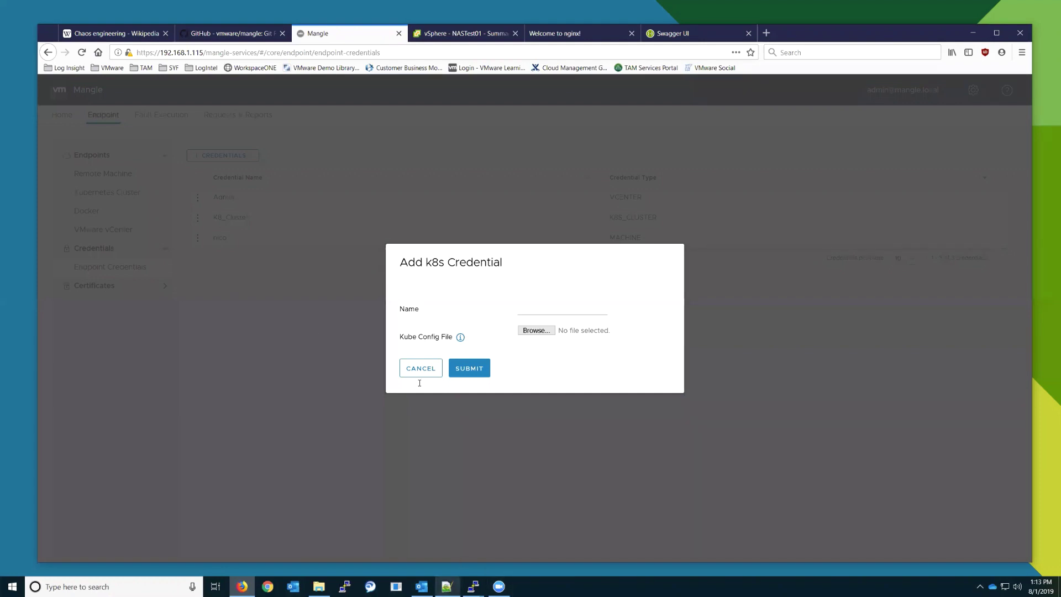
pyautogui.hotkey('alt', 'Tab')
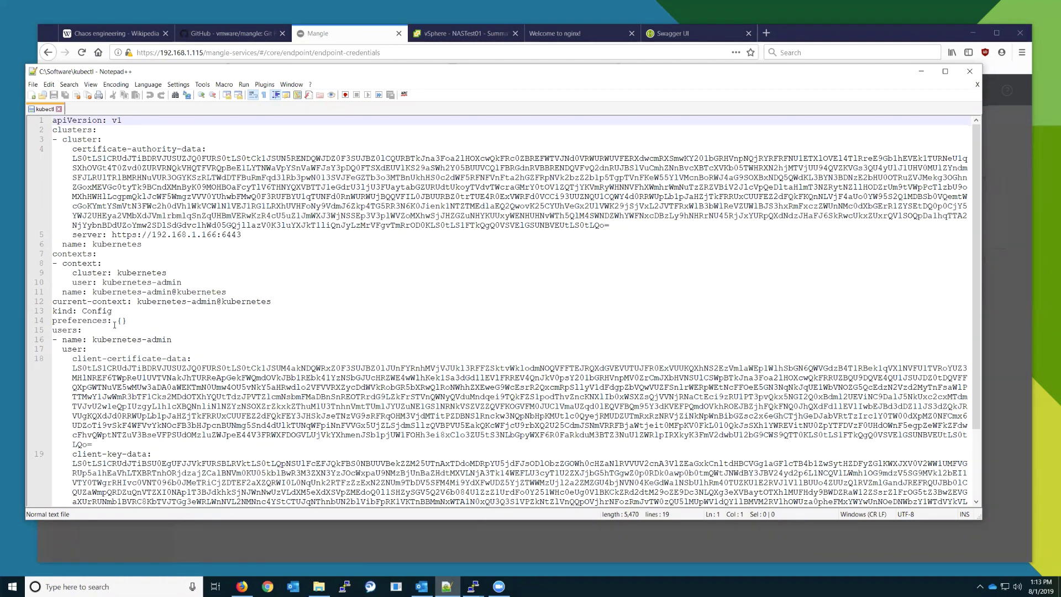
pyautogui.scroll(-1, 224, 327)
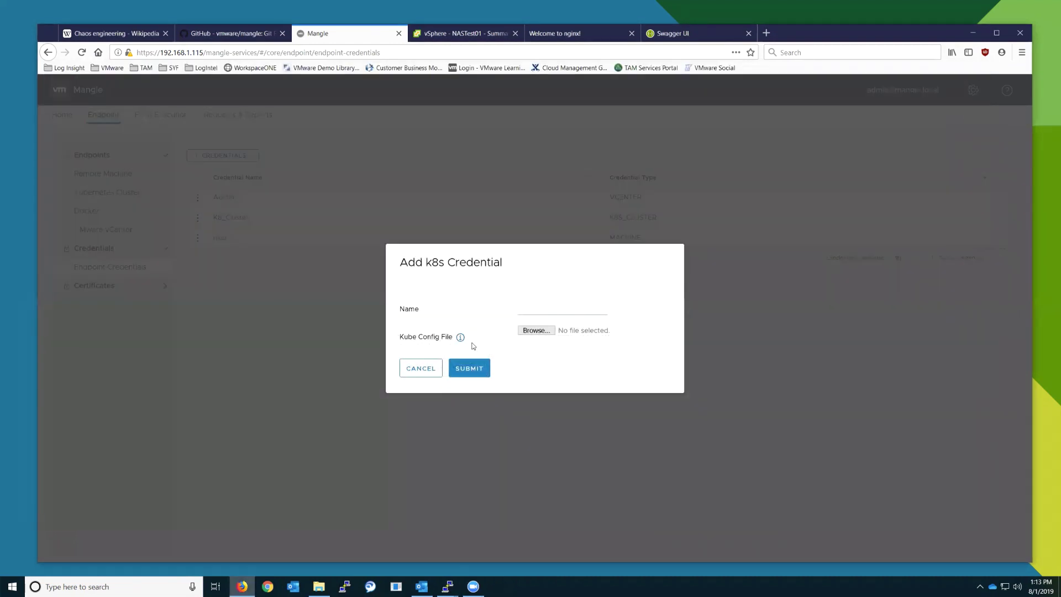
pyautogui.click(419, 370)
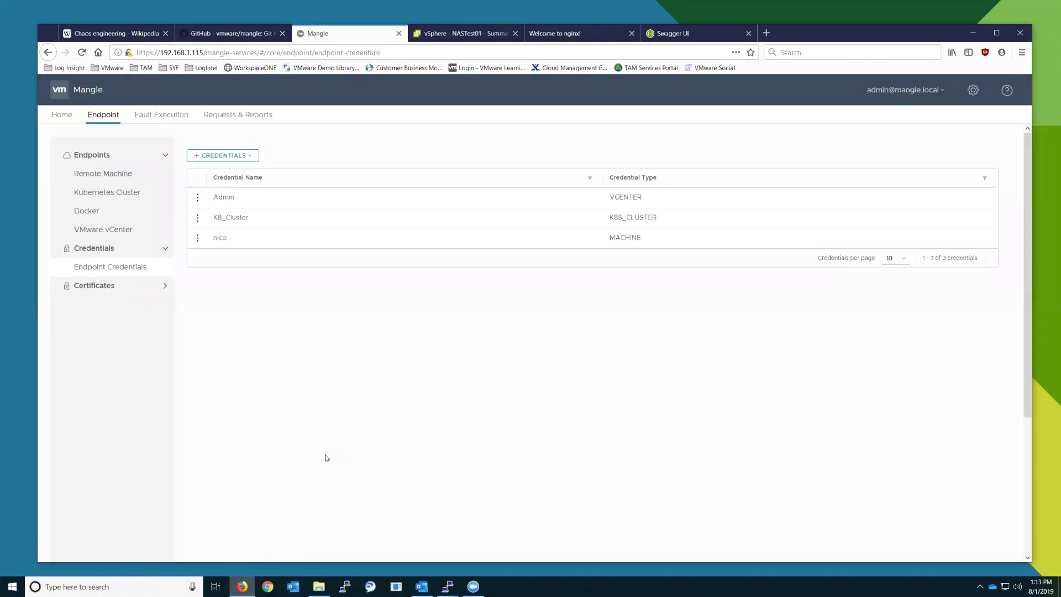
# Step: Check the authorization options in the MACHINE credential's edit form and cancel without changes
pyautogui.click(197, 238)
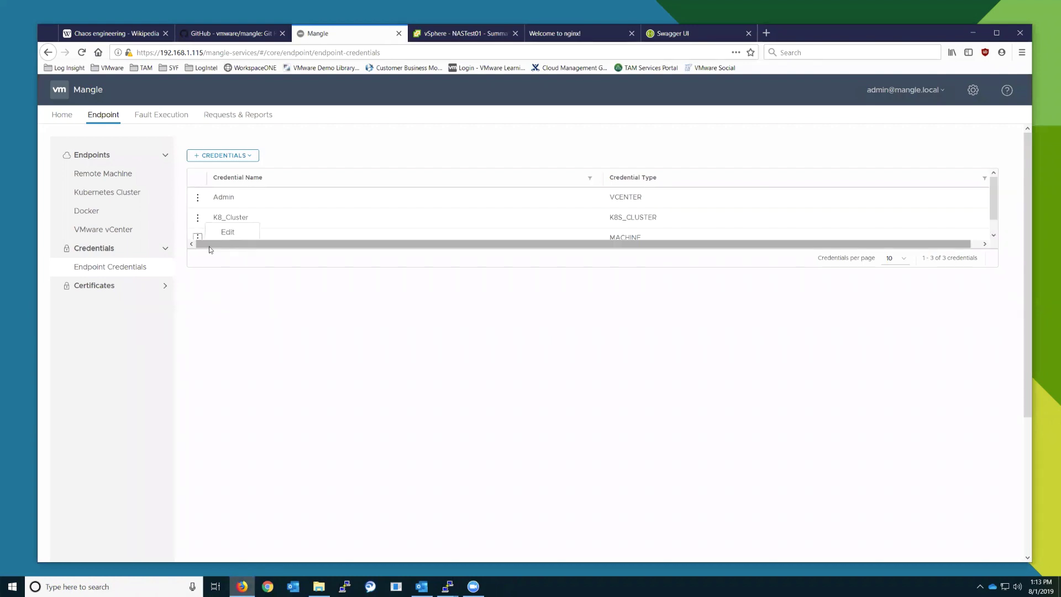
pyautogui.click(217, 232)
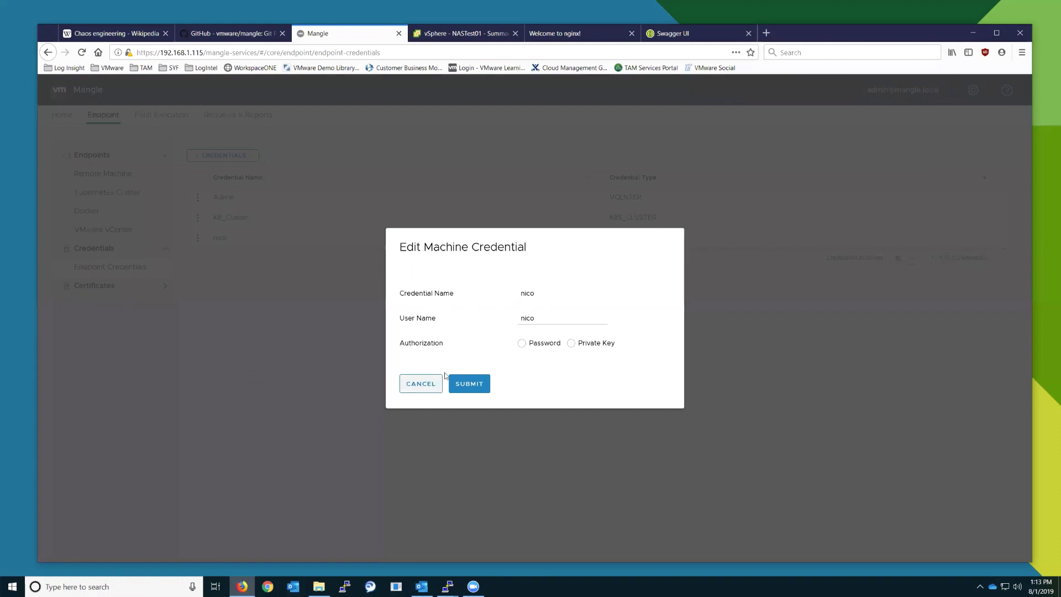
pyautogui.click(423, 386)
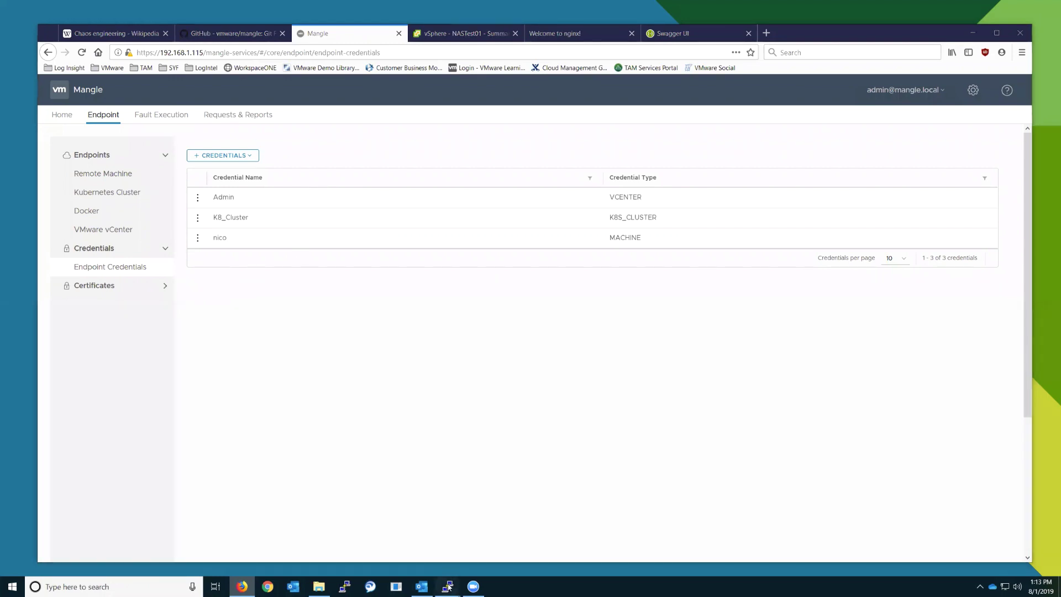
# Step: Switch to the k8master PuTTY session and list the cluster's pods with kubectl get pods
pyautogui.moveTo(449, 586)
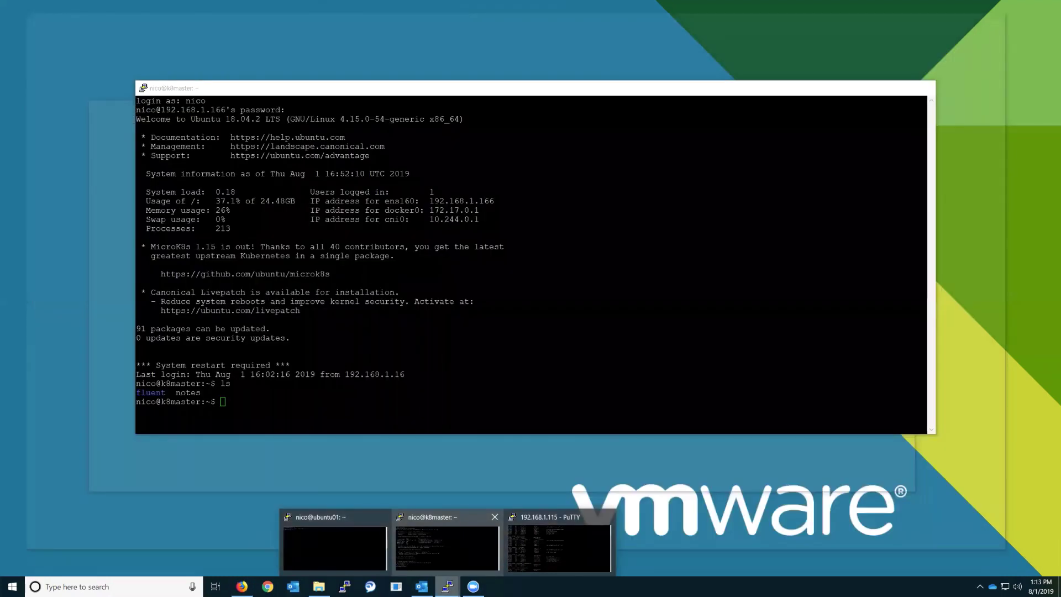
pyautogui.click(449, 546)
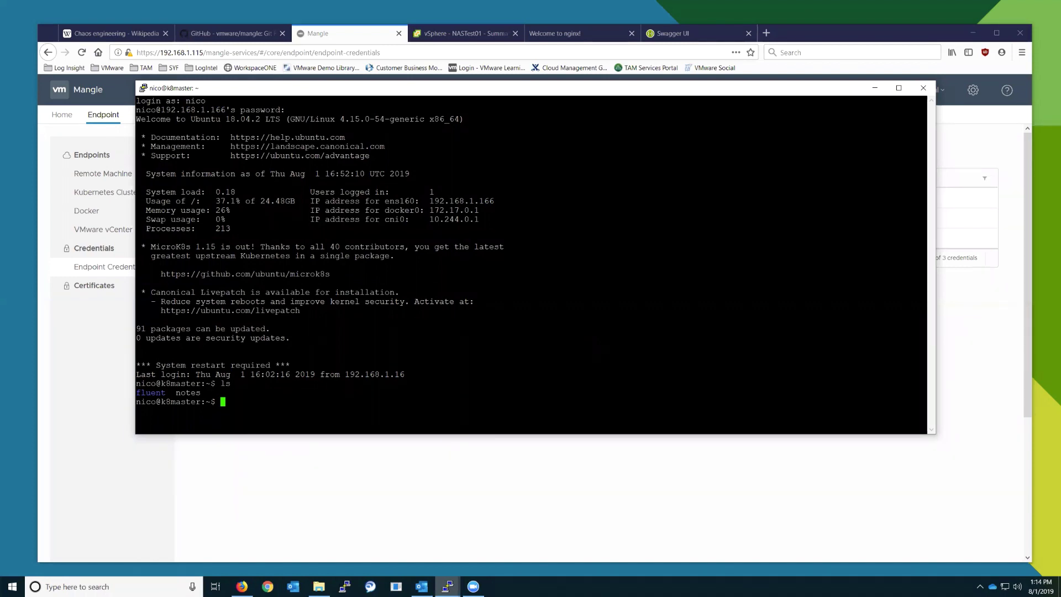
pyautogui.write('kubectl get pods')
pyautogui.press('Return')
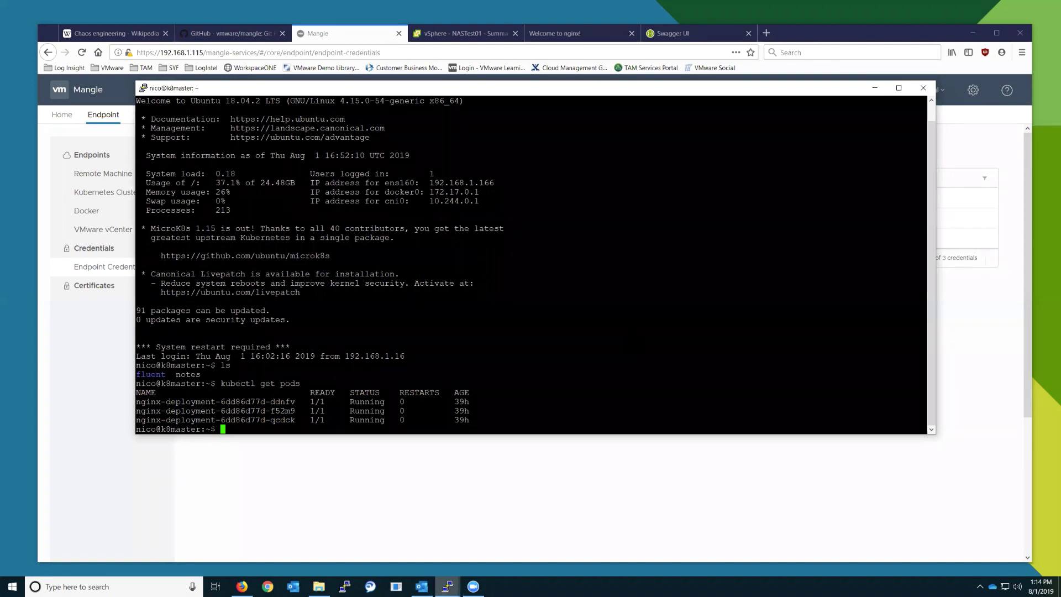
# Step: Return to Mangle's Fault Execution area and review the available infrastructure and application fault types
pyautogui.click(383, 506)
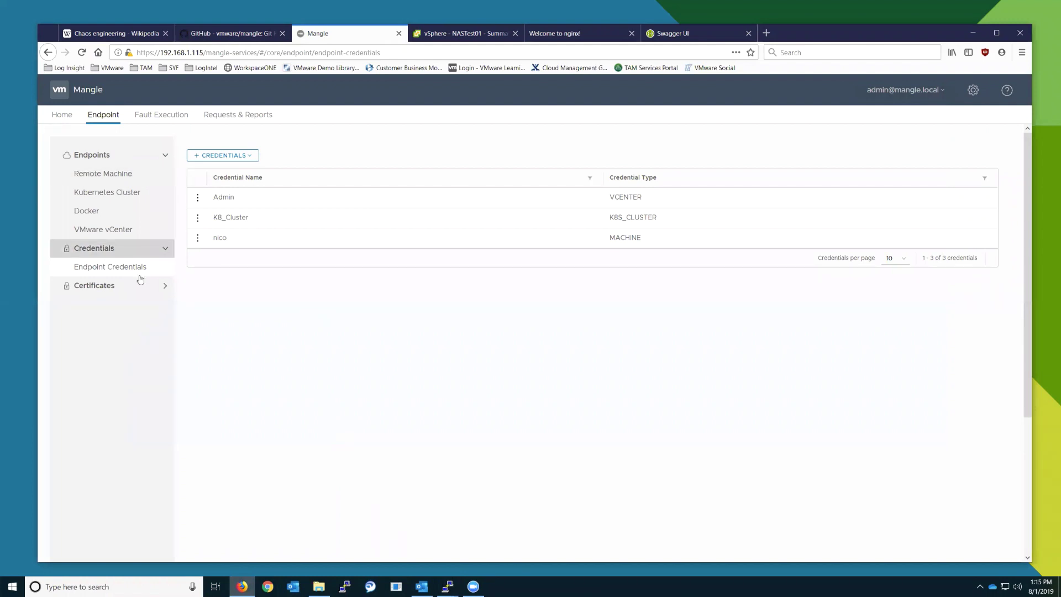
pyautogui.click(148, 116)
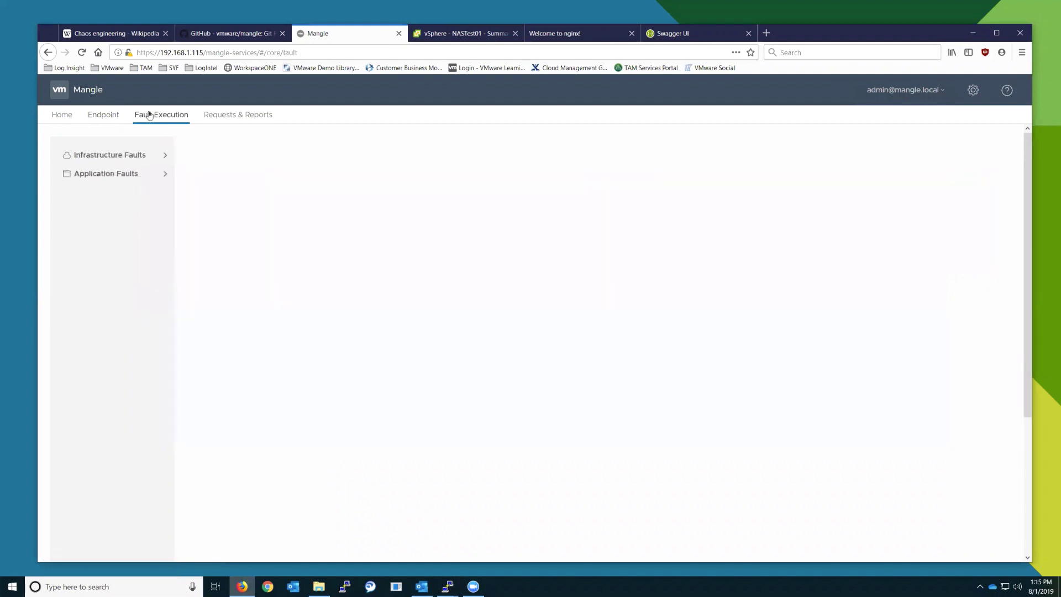
pyautogui.click(123, 157)
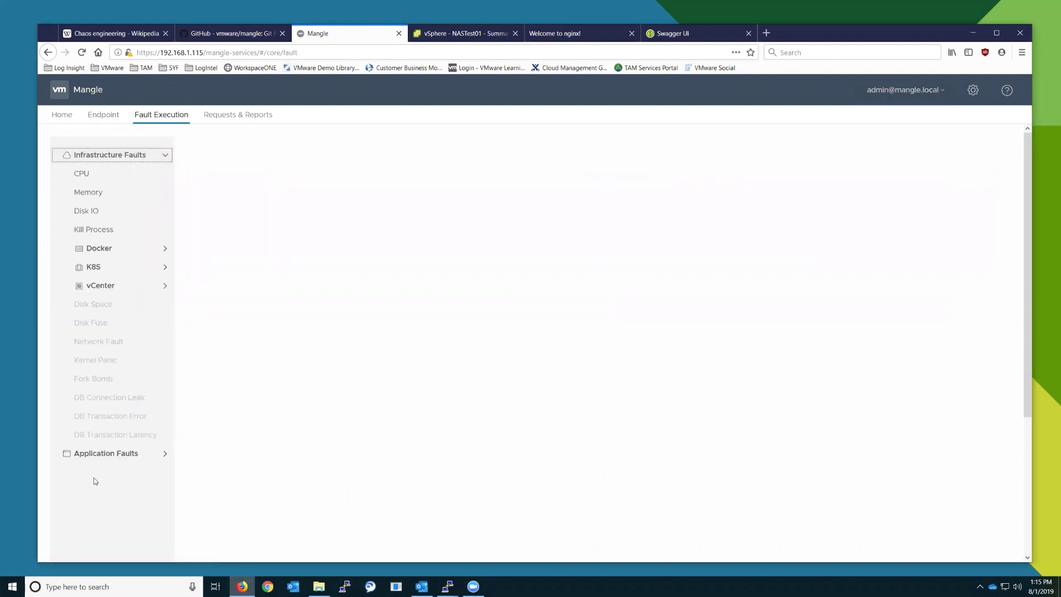
pyautogui.click(99, 453)
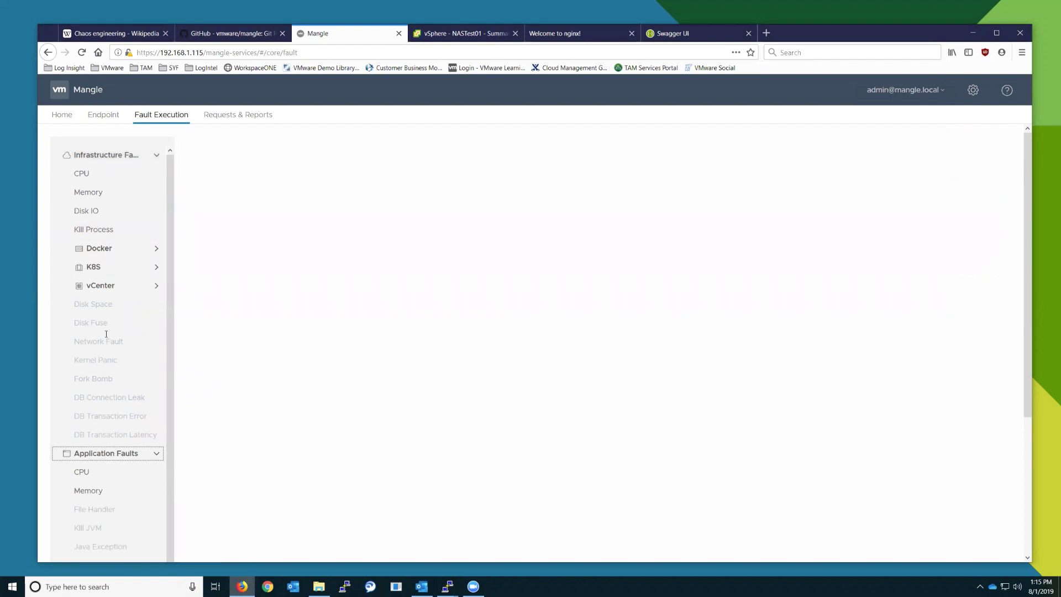
pyautogui.click(108, 454)
# Step: Look through the CPU, Memory, Disk IO and Kill Process infrastructure fault forms, including the Kill Process endpoint choices
pyautogui.click(111, 174)
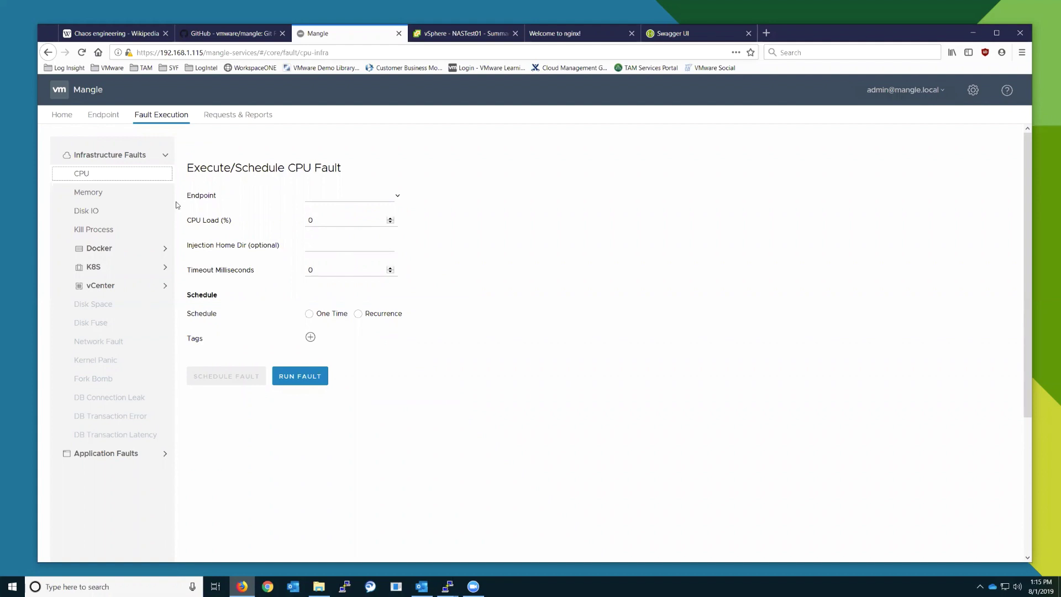
pyautogui.click(86, 195)
pyautogui.click(90, 214)
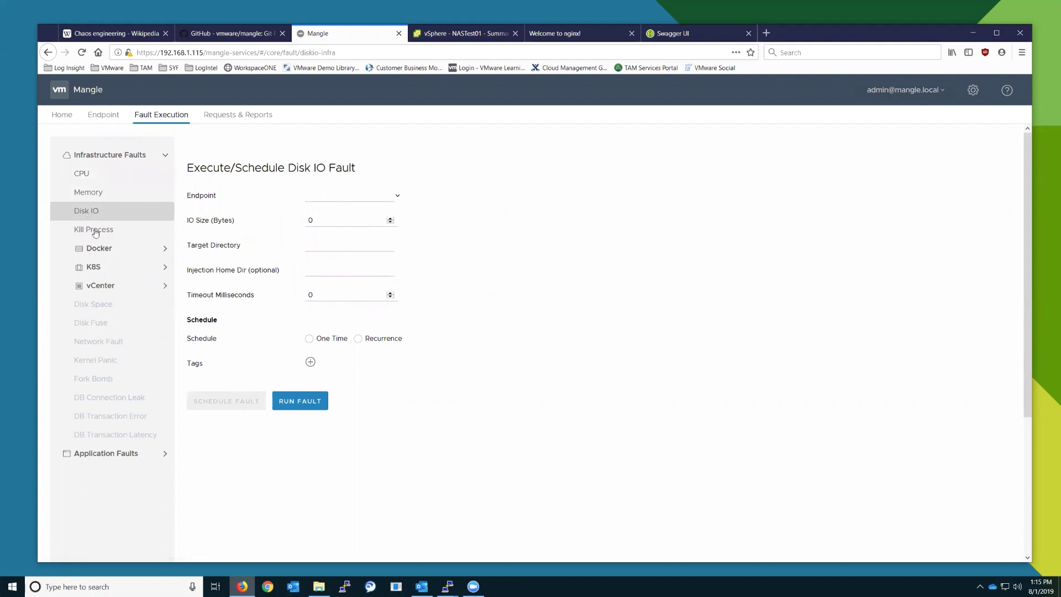
pyautogui.click(95, 231)
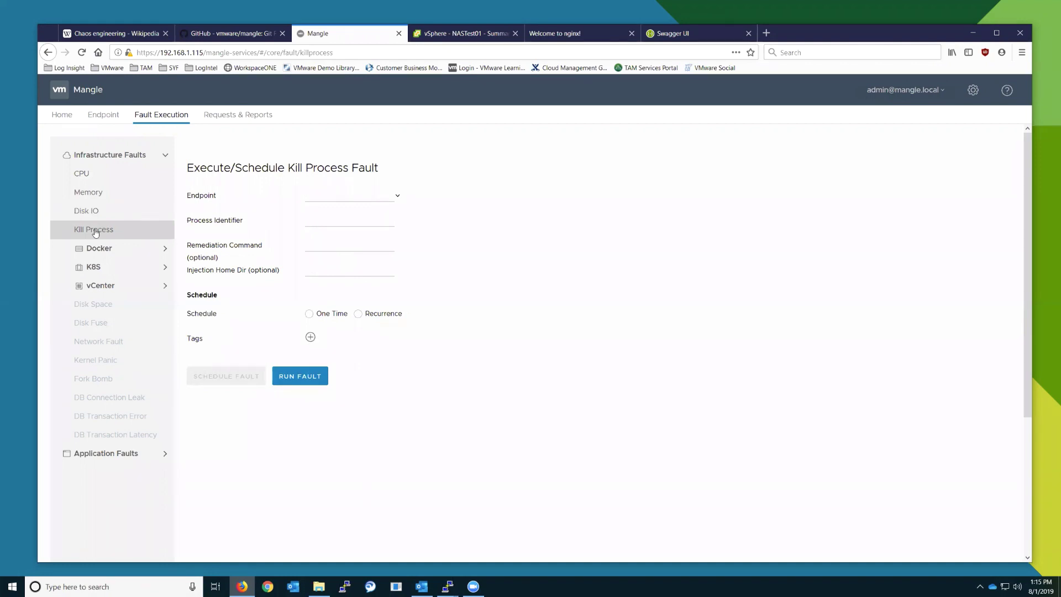
pyautogui.click(341, 198)
pyautogui.click(490, 219)
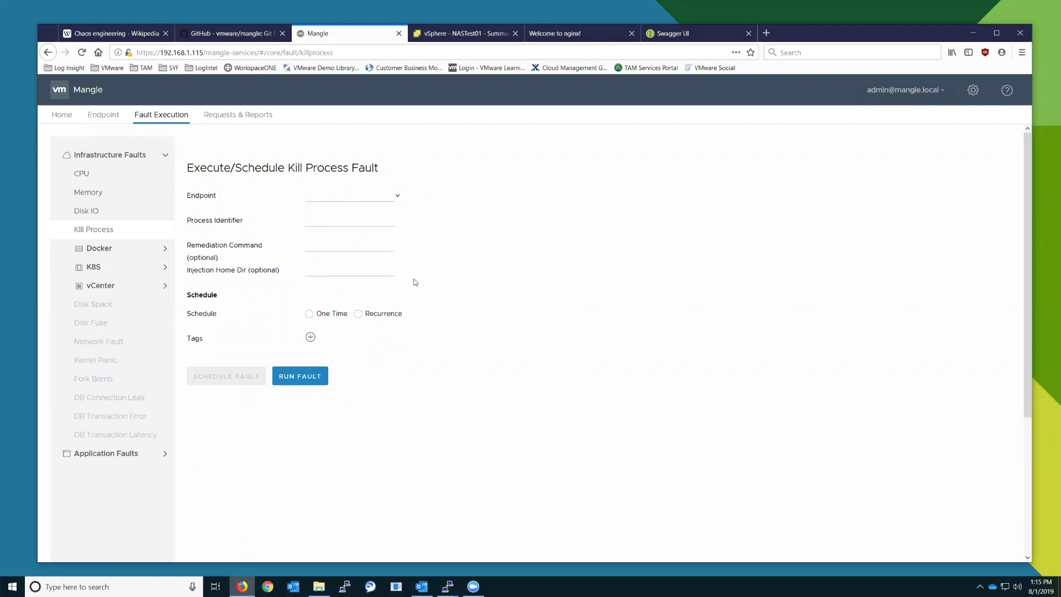
# Step: View the Docker State Change fault form and the K8S Delete Resource fault form
pyautogui.click(101, 254)
pyautogui.click(110, 269)
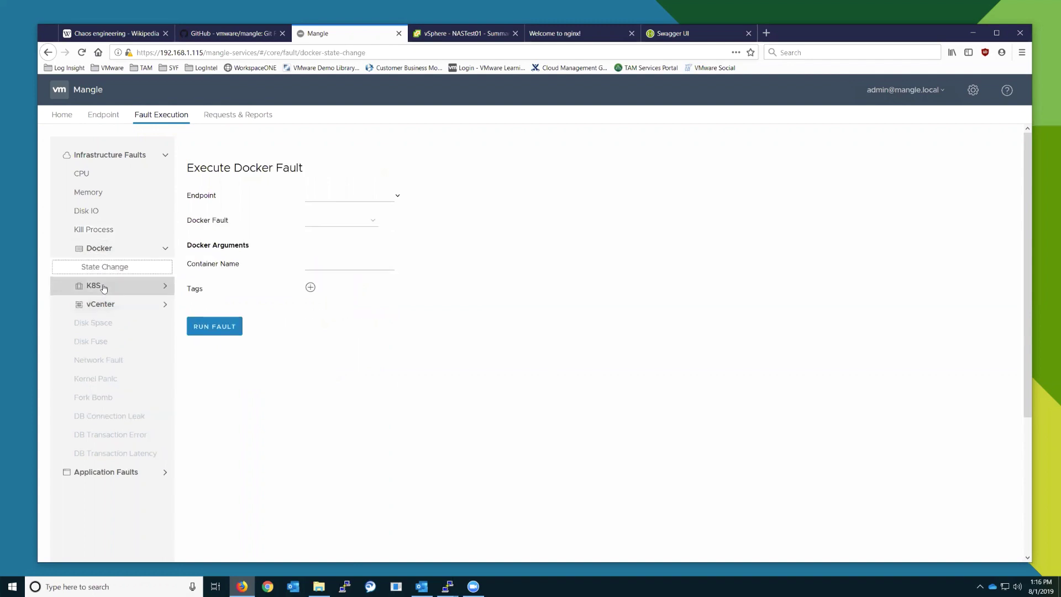
pyautogui.click(104, 288)
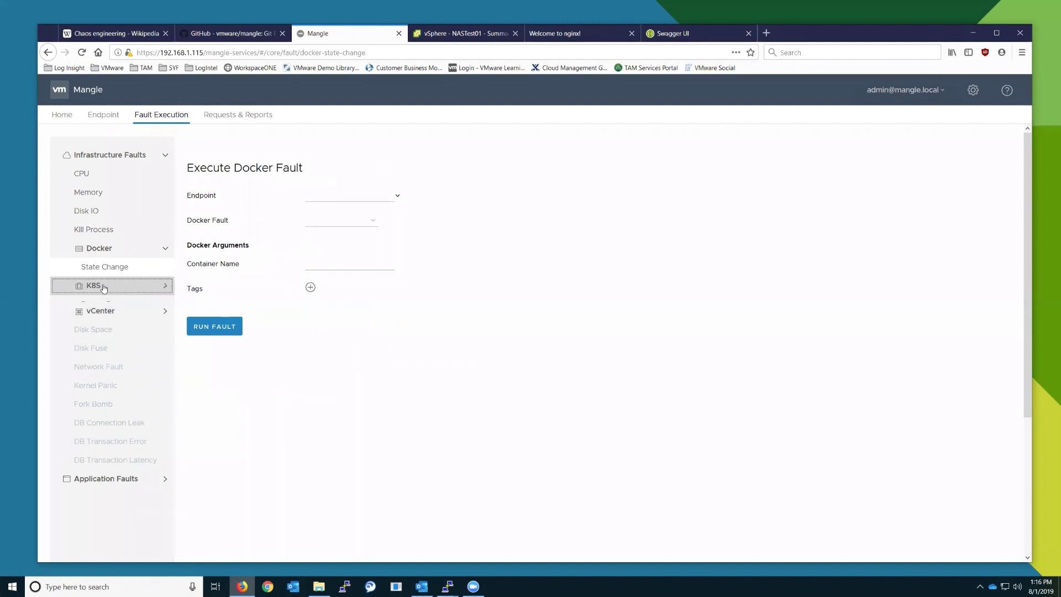
pyautogui.click(105, 307)
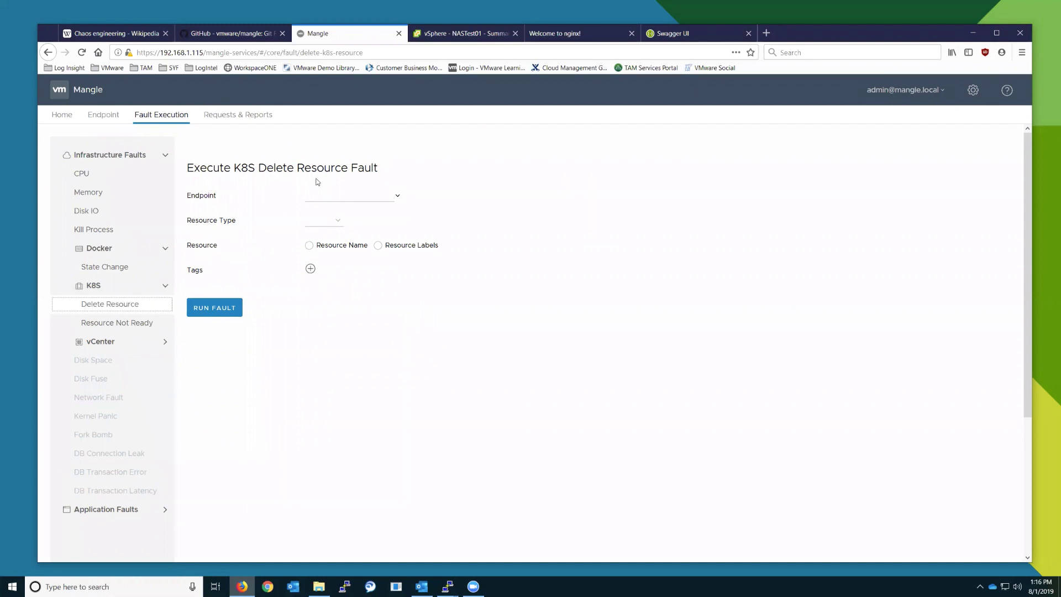
# Step: View the K8S resource type choices and the vCenter Disk and Nic fault forms
pyautogui.click(334, 221)
pyautogui.click(333, 222)
pyautogui.click(101, 343)
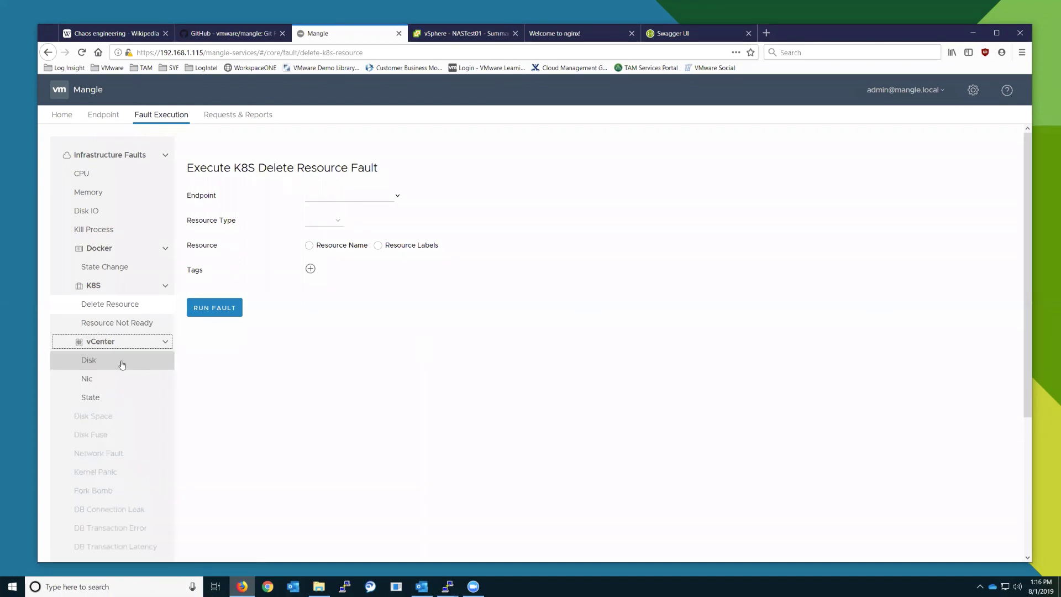
pyautogui.click(105, 366)
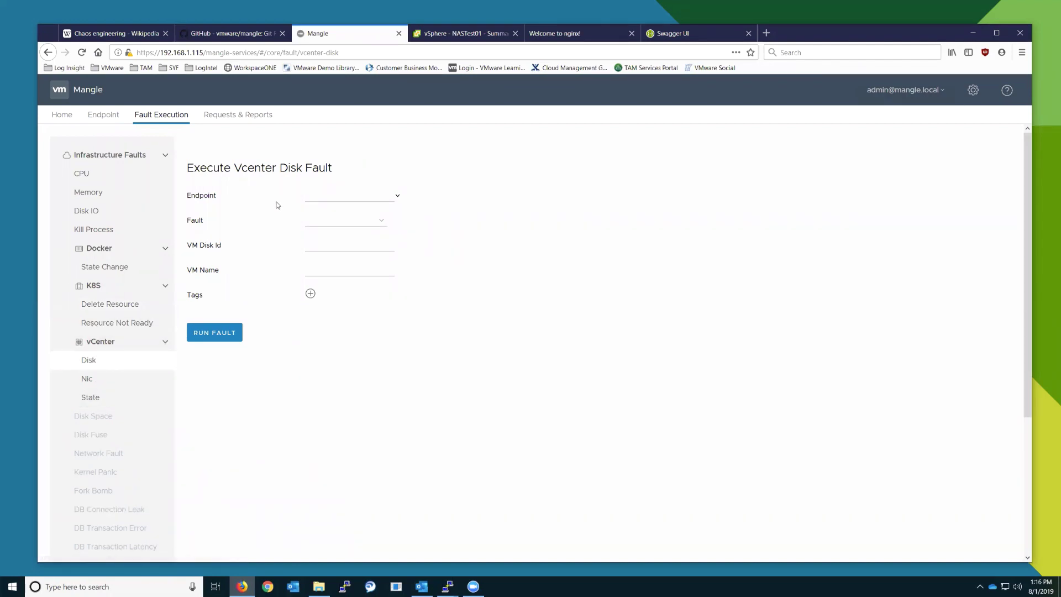
pyautogui.click(107, 378)
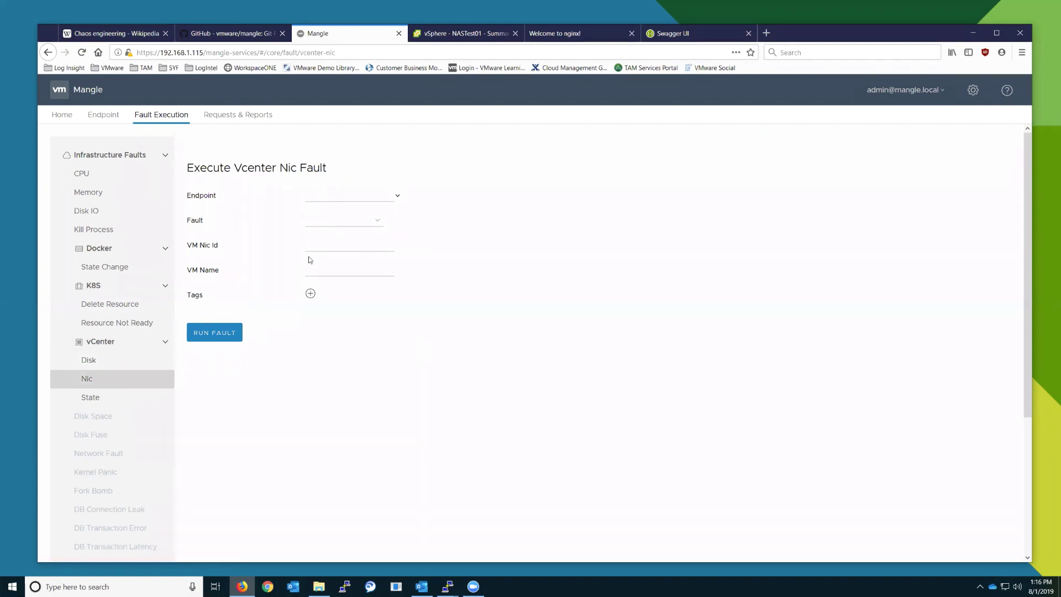
# Step: Set up a vCenter State fault with endpoint vCenter_Lab and fault POWEROFF_VM
pyautogui.click(97, 403)
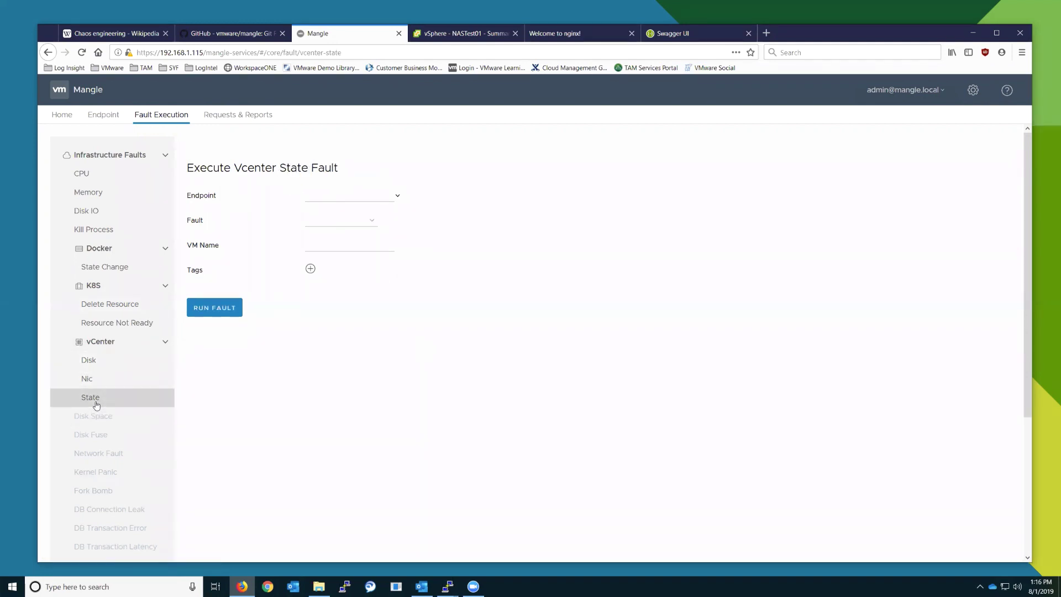
pyautogui.click(360, 202)
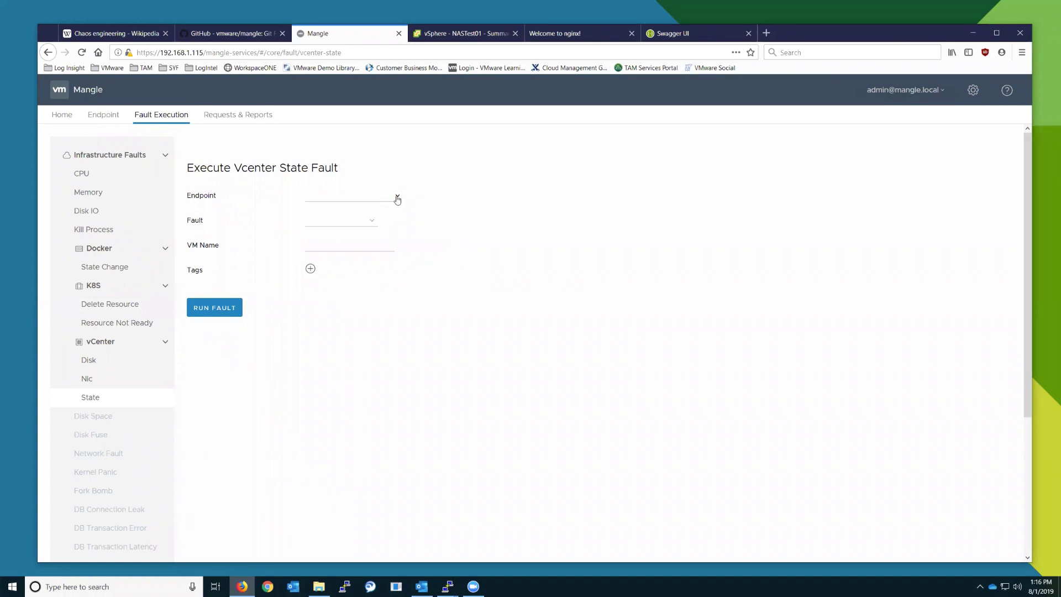
pyautogui.click(353, 219)
pyautogui.click(333, 221)
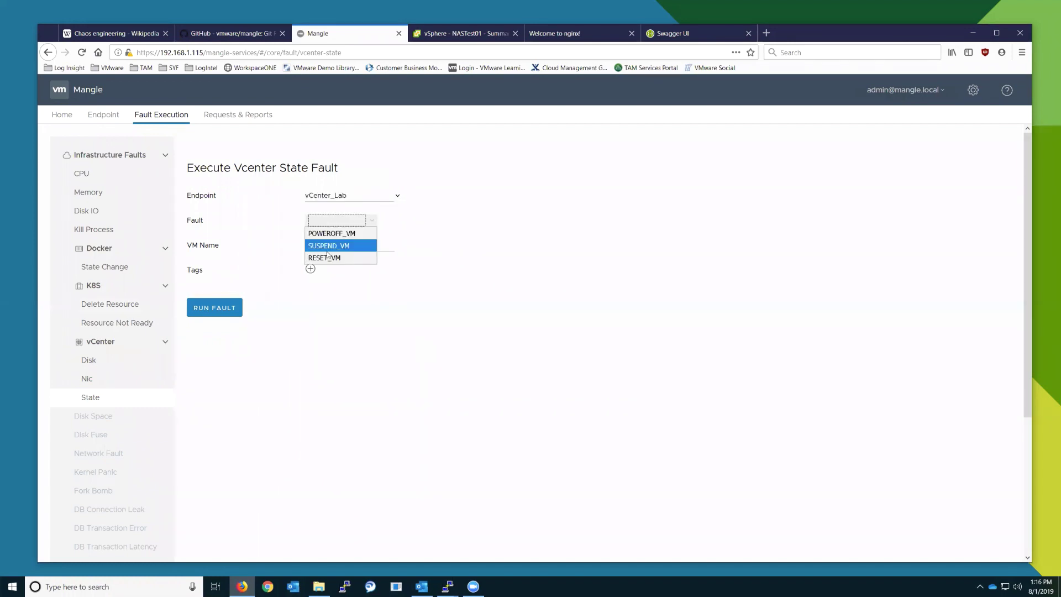
pyautogui.click(330, 233)
pyautogui.click(327, 247)
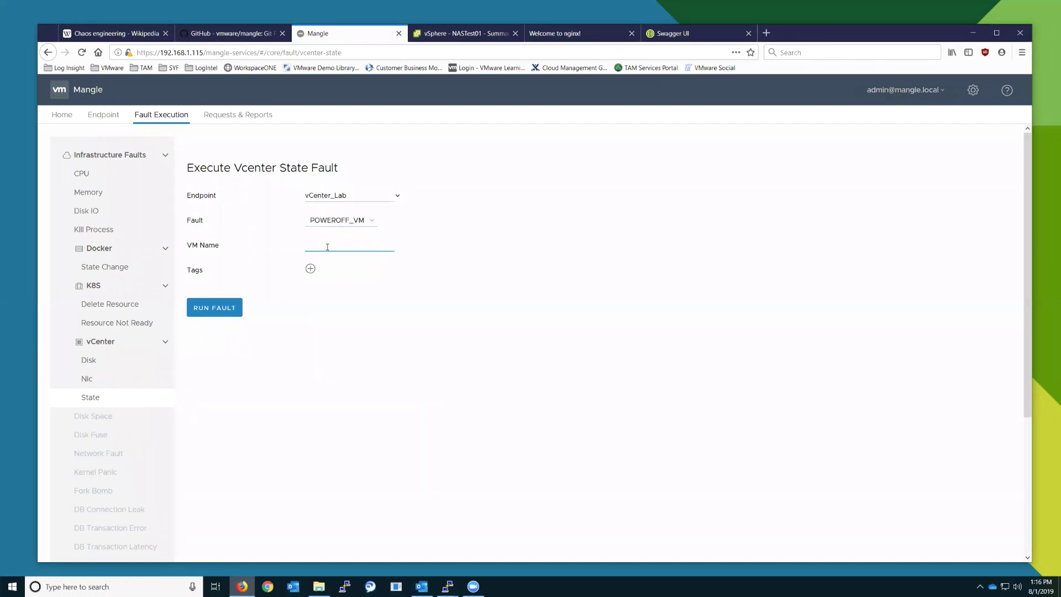
# Step: Check the test VM's name in the vSphere Client, enter NASTest01 as the fault's VM name in Mangle, and run the fault
pyautogui.click(457, 33)
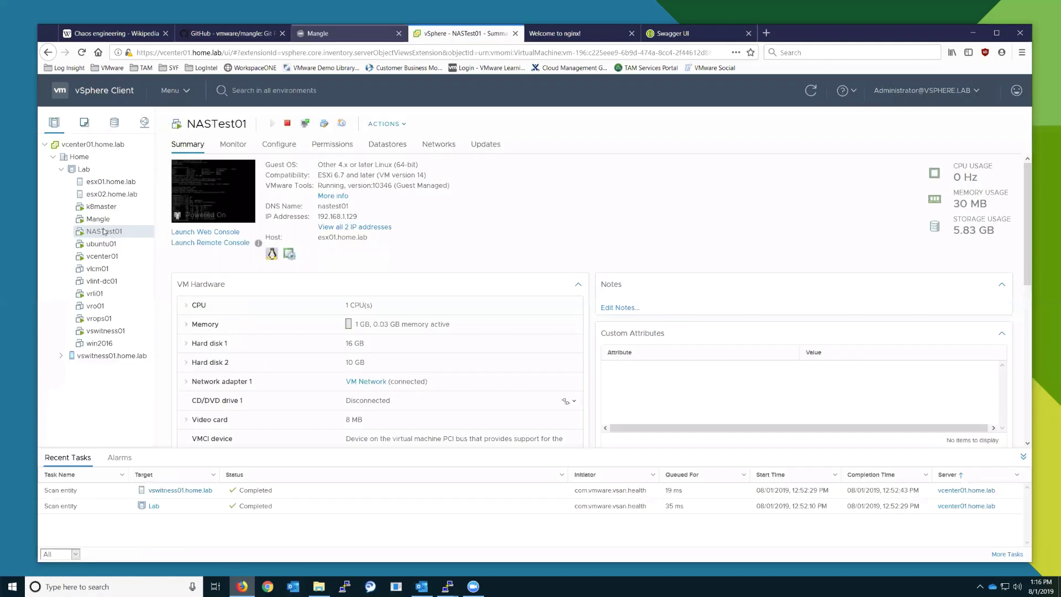
pyautogui.click(339, 34)
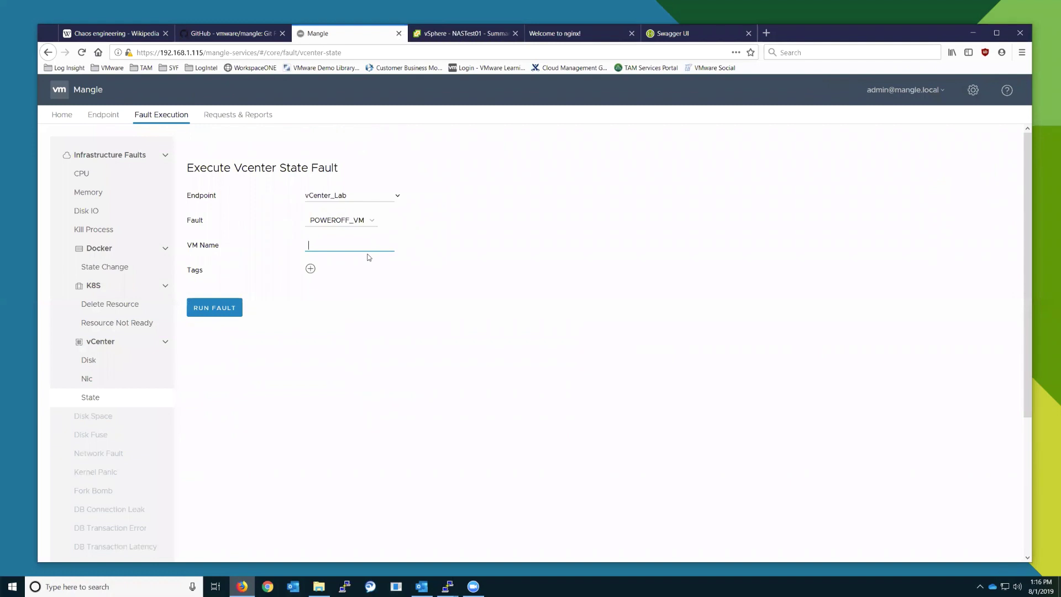
pyautogui.write('NASTest01')
pyautogui.click(226, 313)
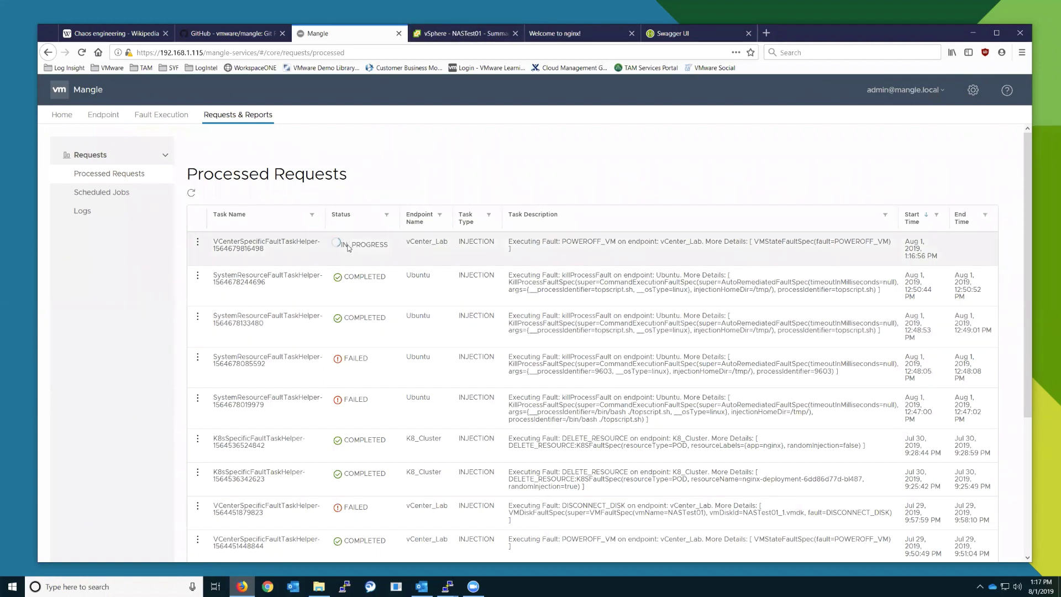
# Step: Check NASTest01's power state in the vSphere Client and return to Mangle's processed requests
pyautogui.click(461, 33)
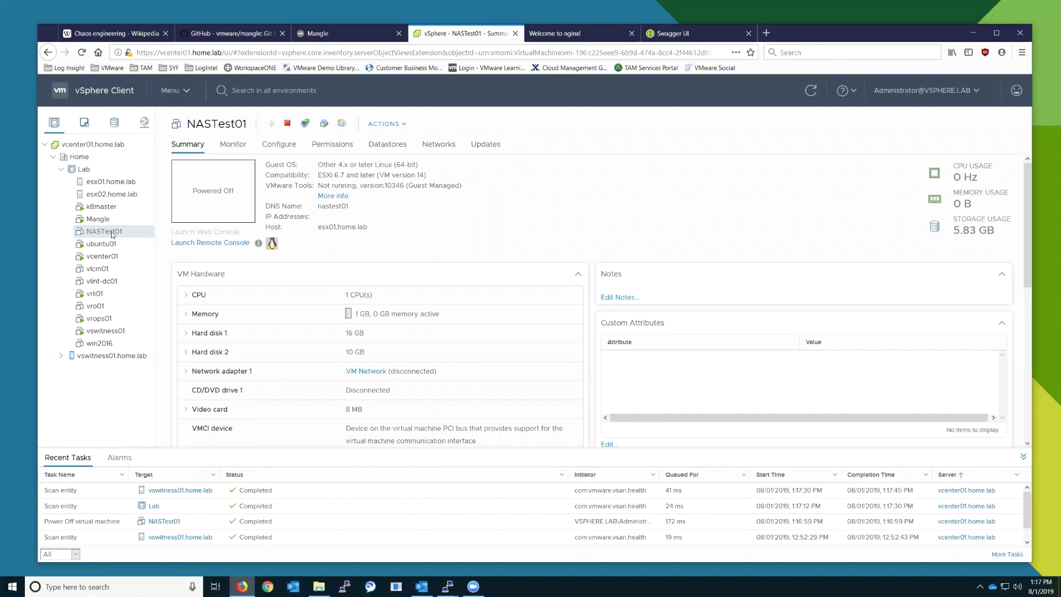
pyautogui.click(317, 34)
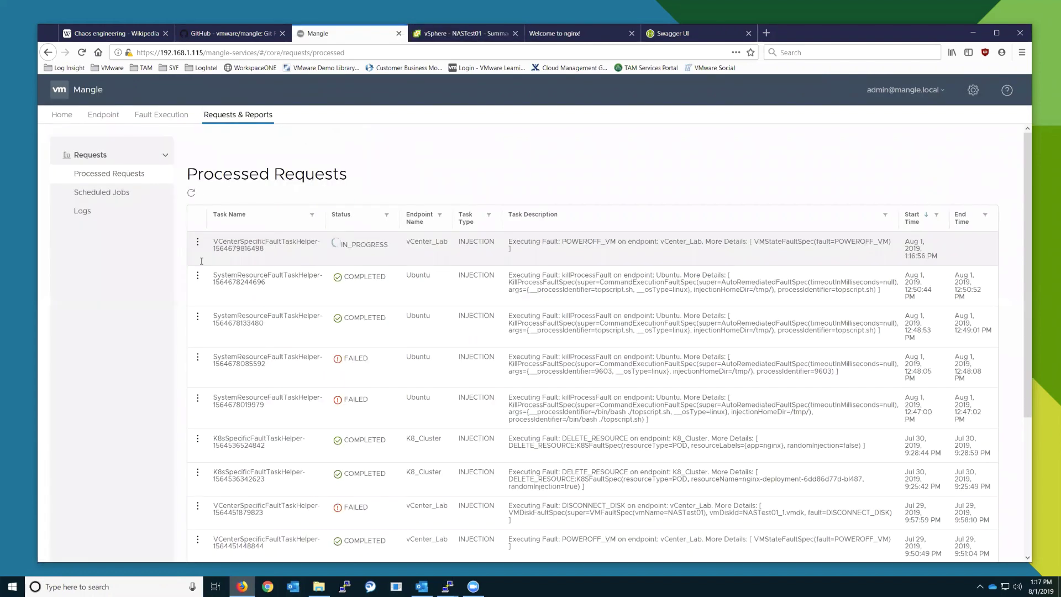
# Step: Reopen the vCenter State fault form, recheck NASTest01 in the vSphere Client, and view the form's Add Tags dialog
pyautogui.click(184, 116)
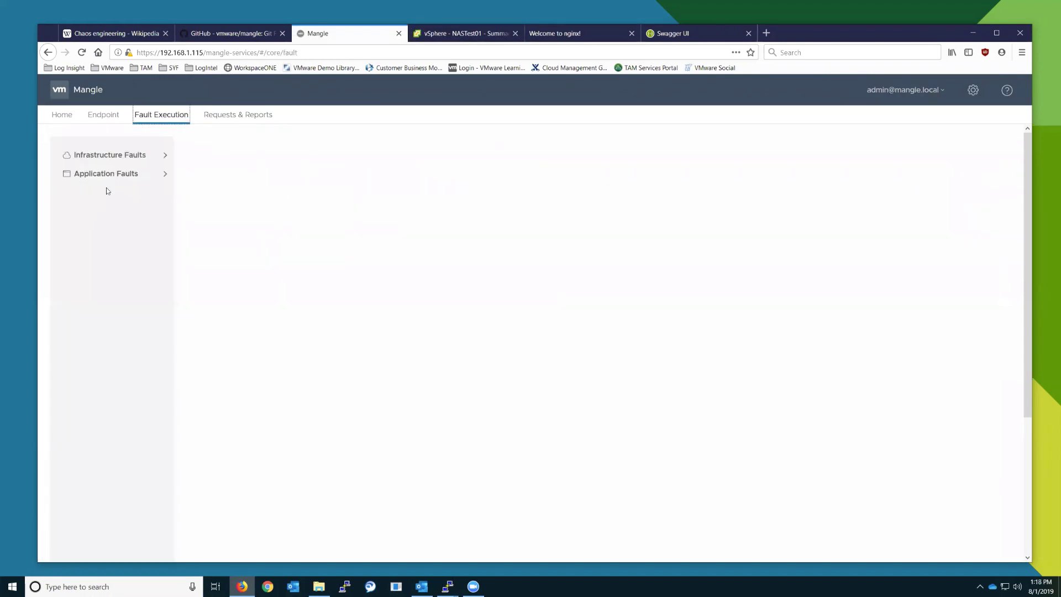
pyautogui.click(115, 160)
pyautogui.click(92, 285)
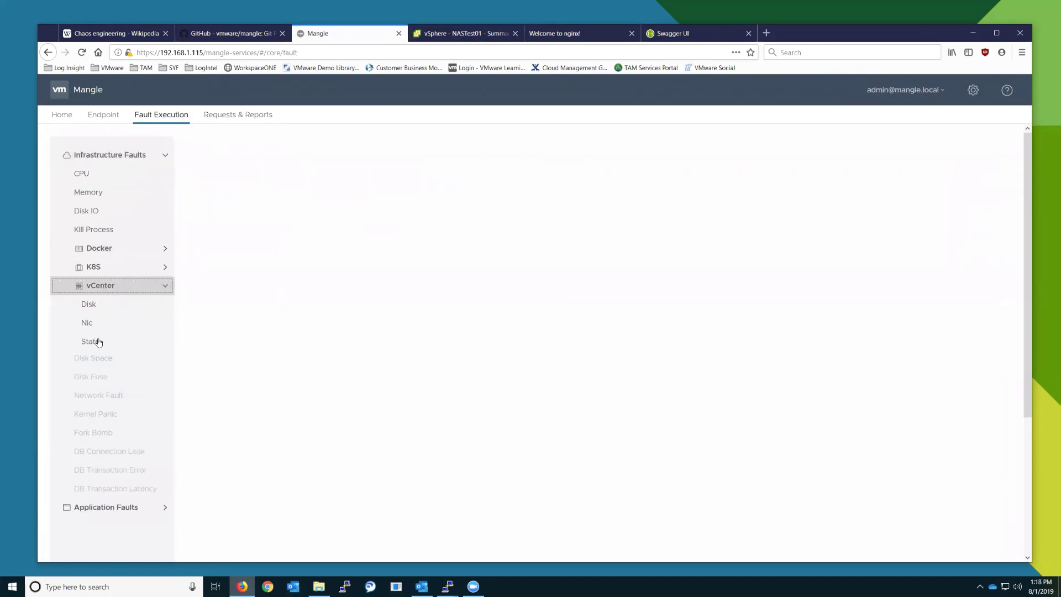
pyautogui.click(97, 342)
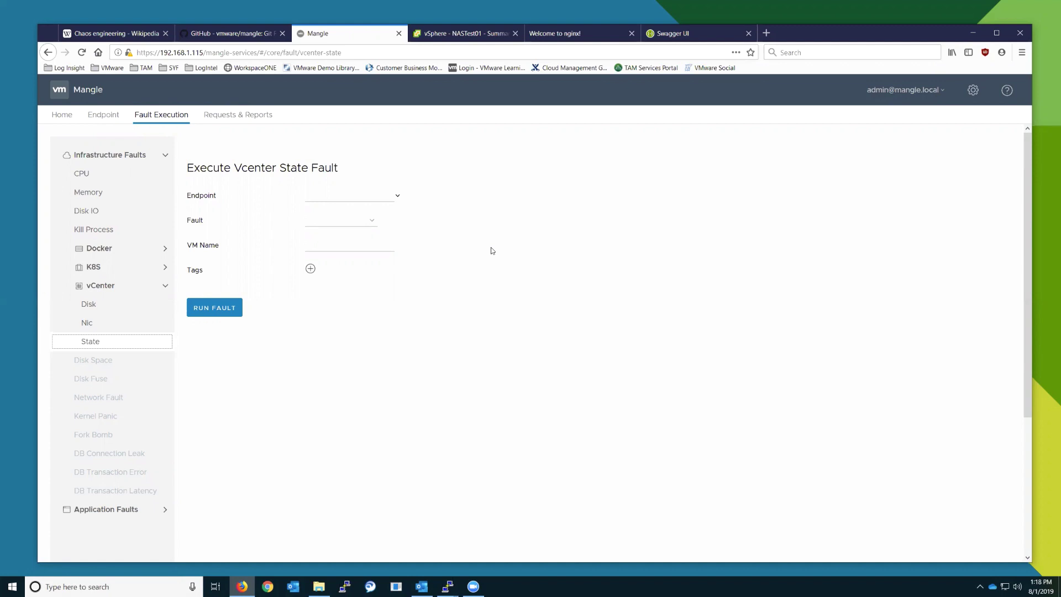
pyautogui.click(445, 33)
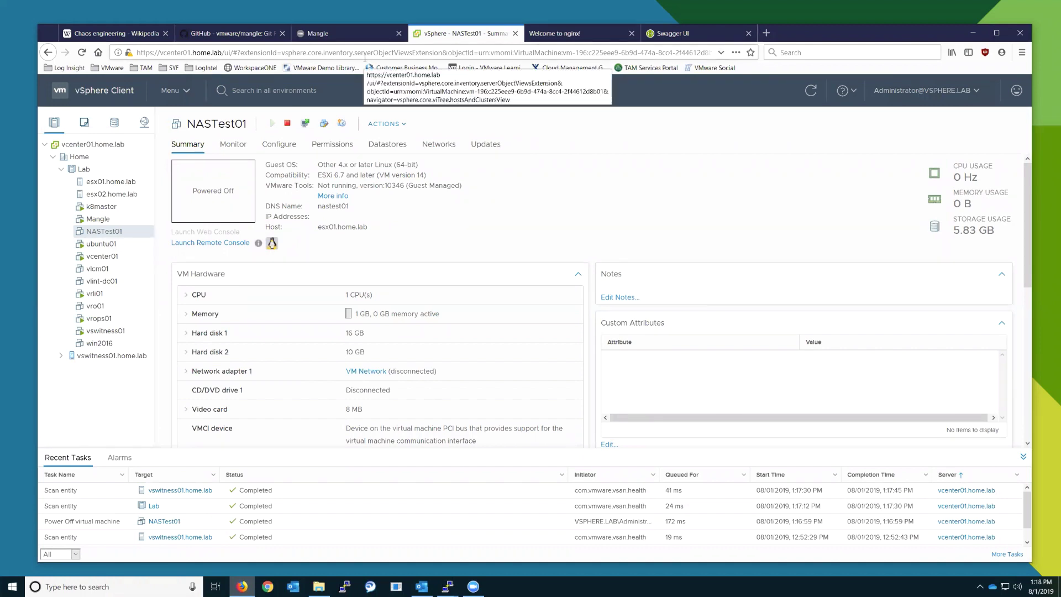
pyautogui.click(342, 33)
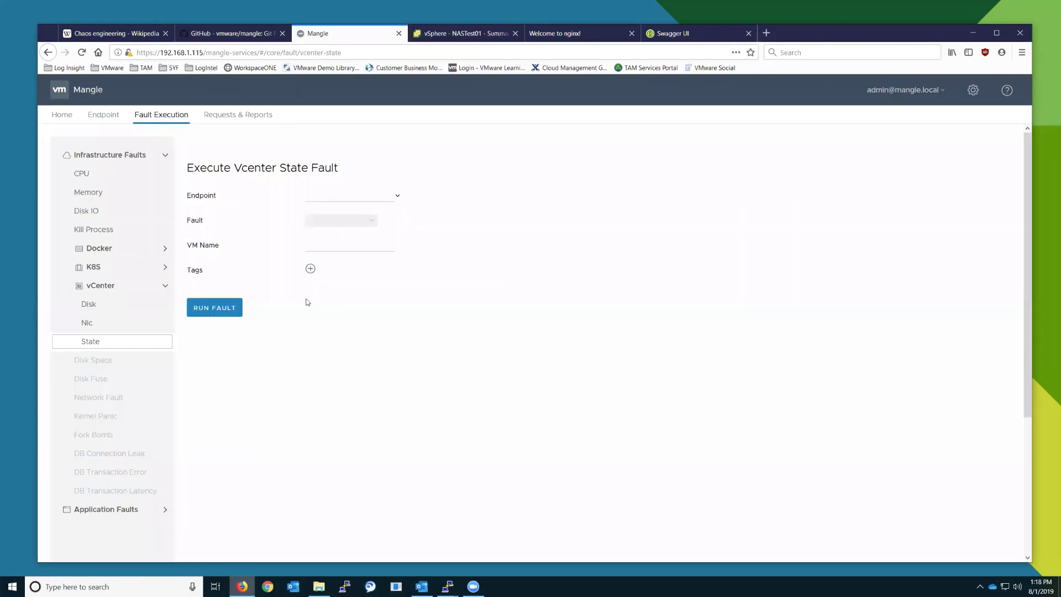
pyautogui.click(310, 269)
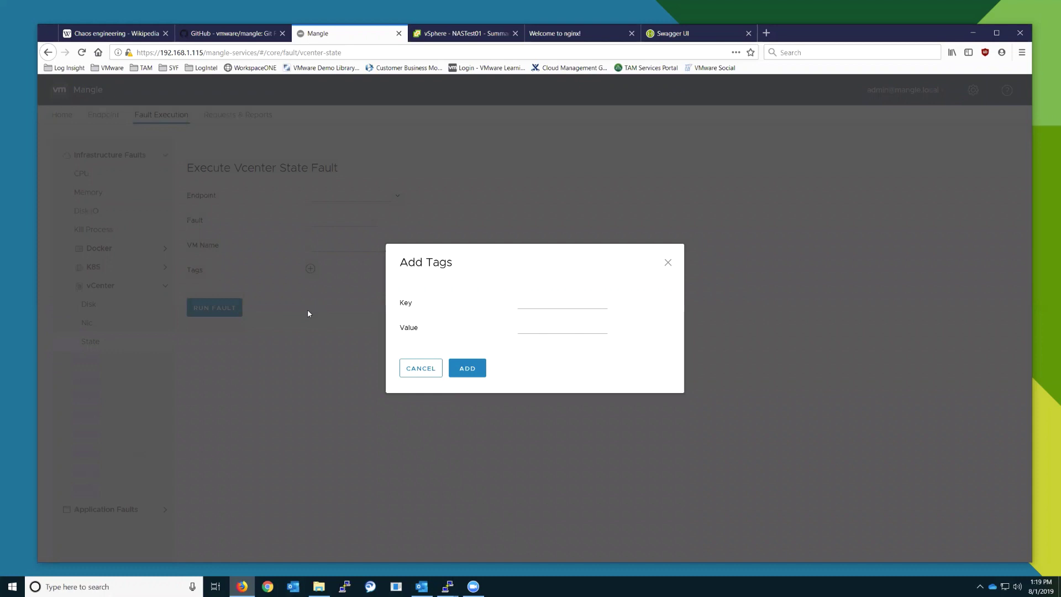
pyautogui.click(668, 263)
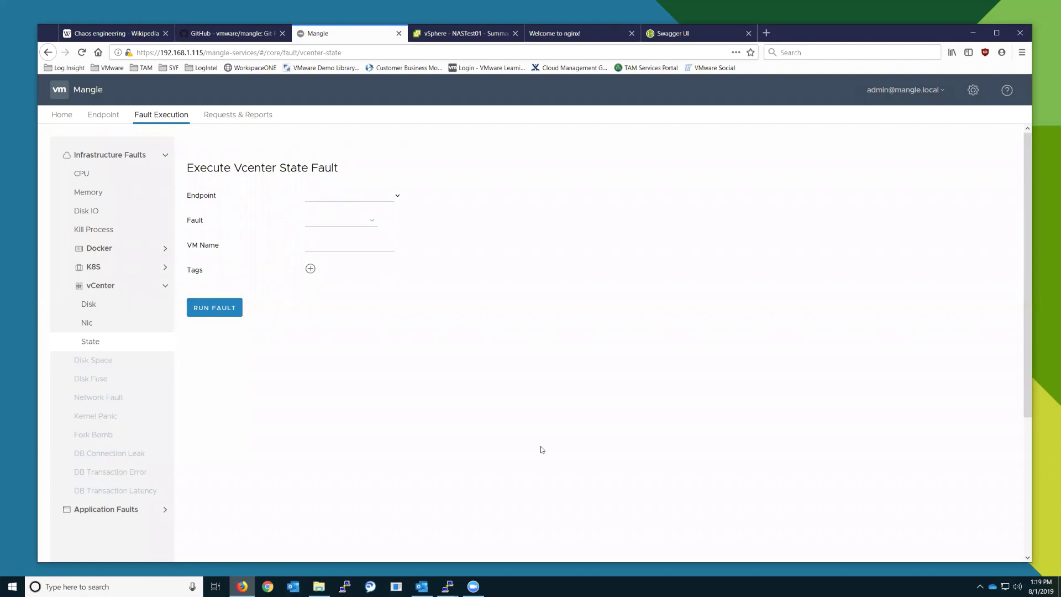
# Step: Set up a K8S Delete Resource fault with endpoint K8_Cluster and resource type POD
pyautogui.click(101, 272)
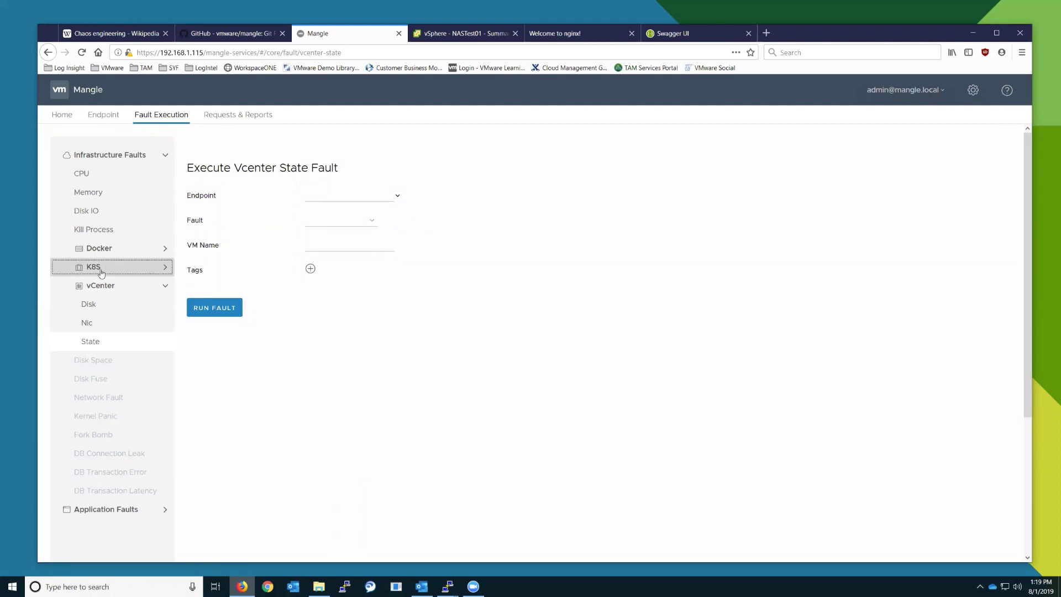
pyautogui.click(105, 286)
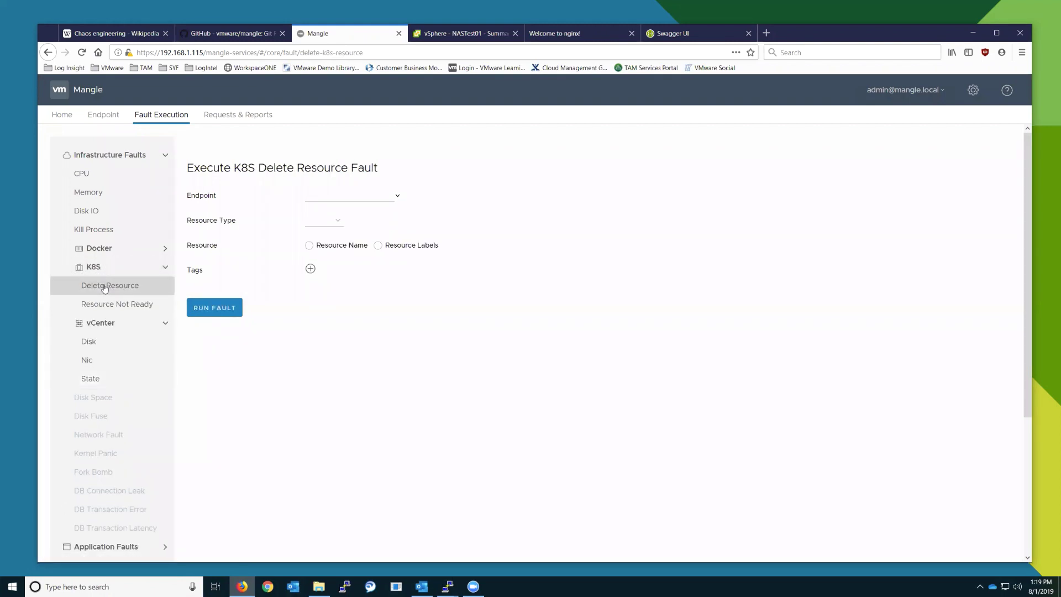
pyautogui.click(310, 195)
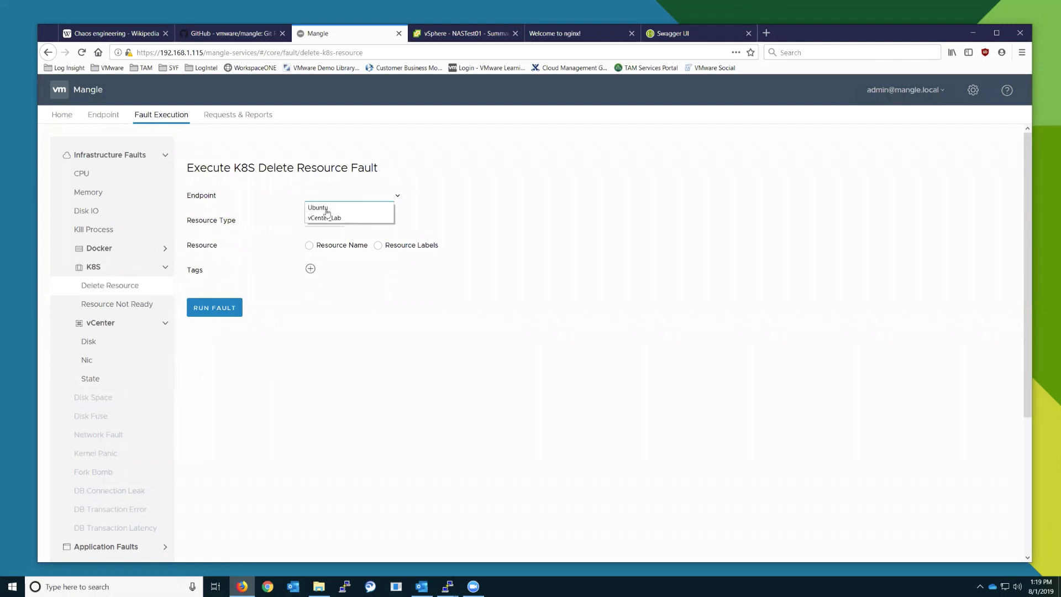
pyautogui.click(339, 194)
pyautogui.click(389, 196)
pyautogui.click(388, 196)
pyautogui.click(388, 196)
pyautogui.click(397, 197)
pyautogui.press('Tab')
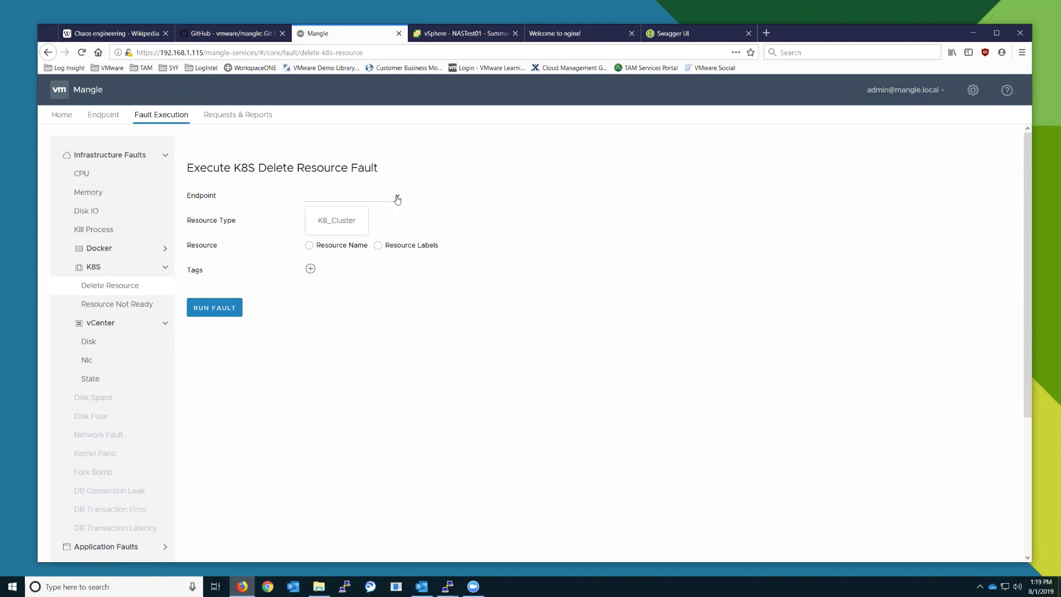
pyautogui.click(335, 221)
pyautogui.click(340, 223)
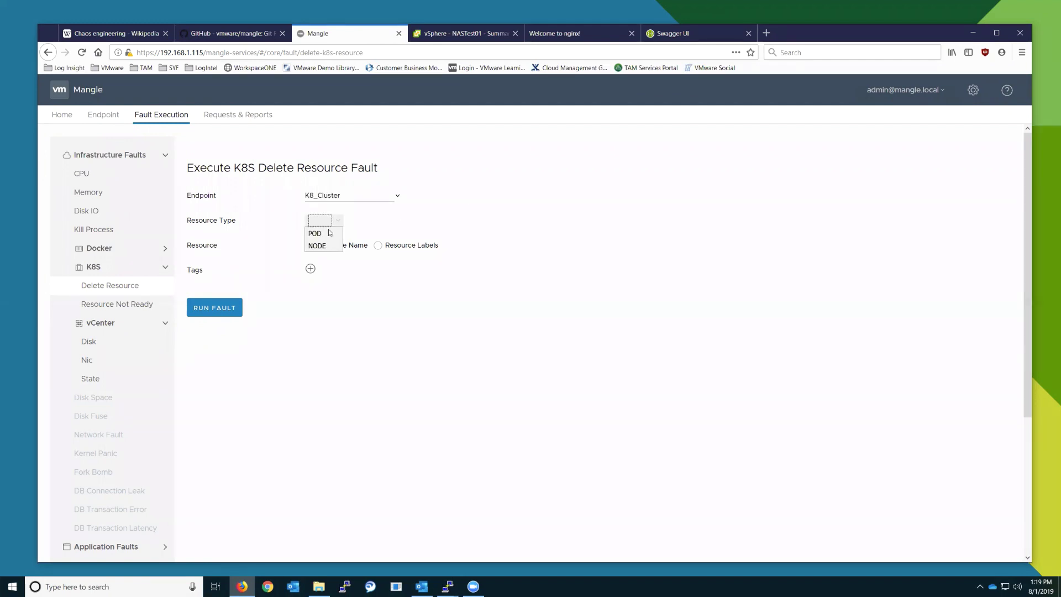
pyautogui.click(327, 234)
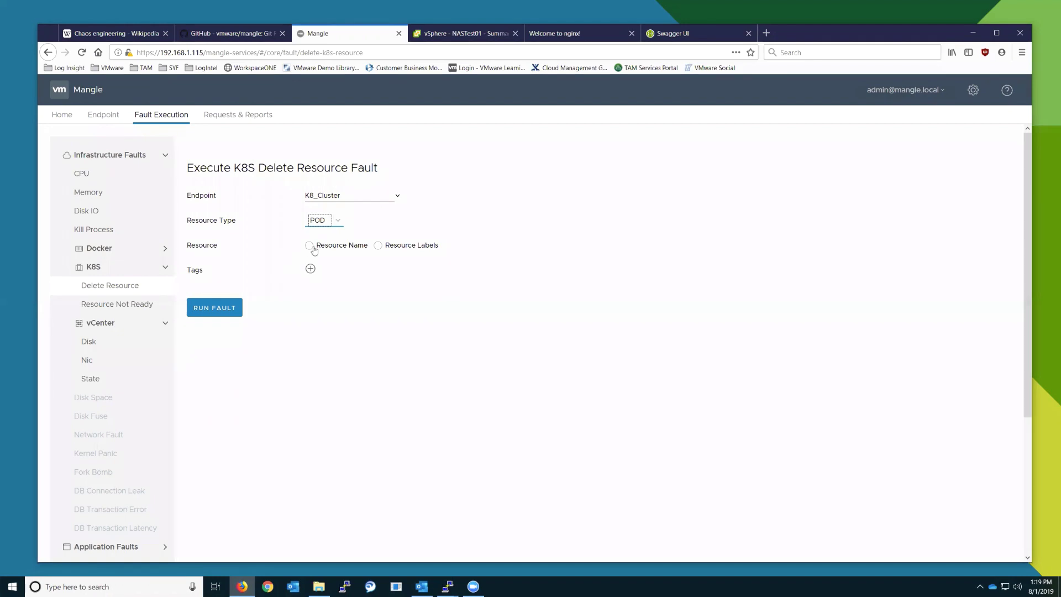
# Step: View the Add Resource Labels dialog, close it without adding a label, and choose Resource Name to identify the pod
pyautogui.click(310, 245)
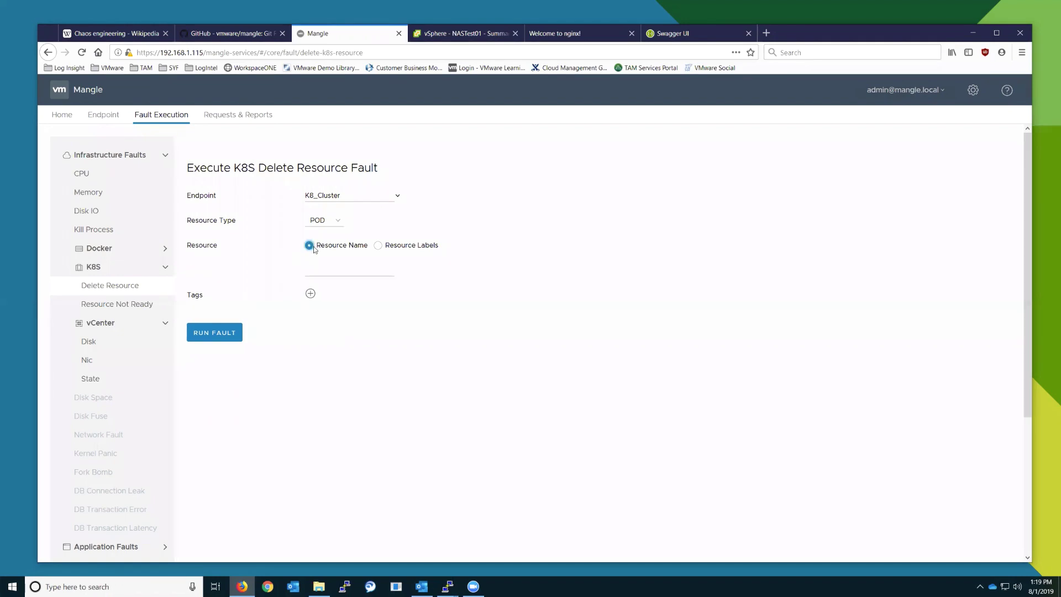
pyautogui.click(359, 269)
pyautogui.click(377, 245)
pyautogui.click(311, 269)
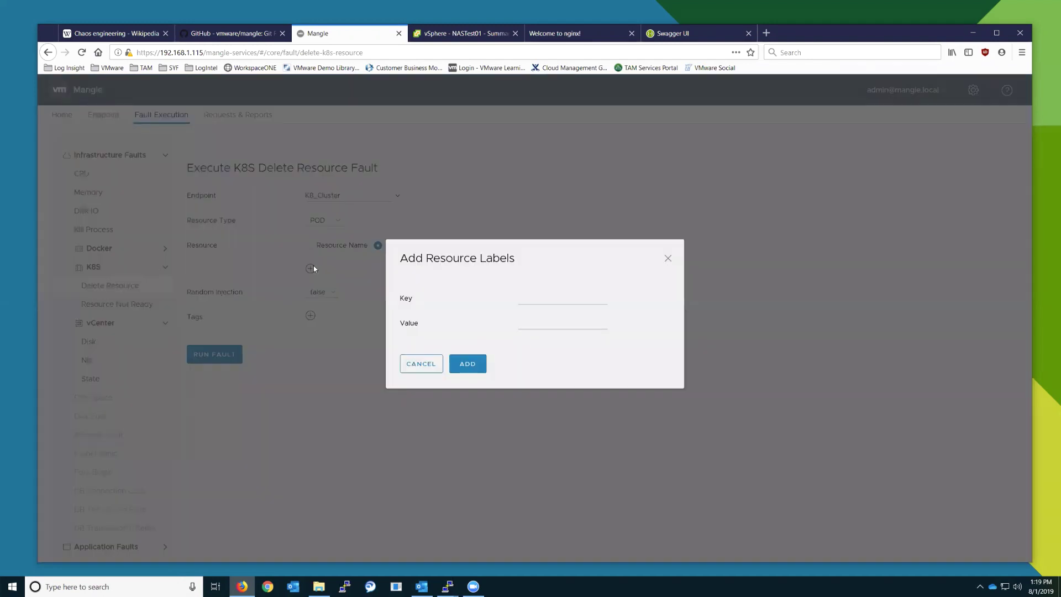
pyautogui.click(668, 260)
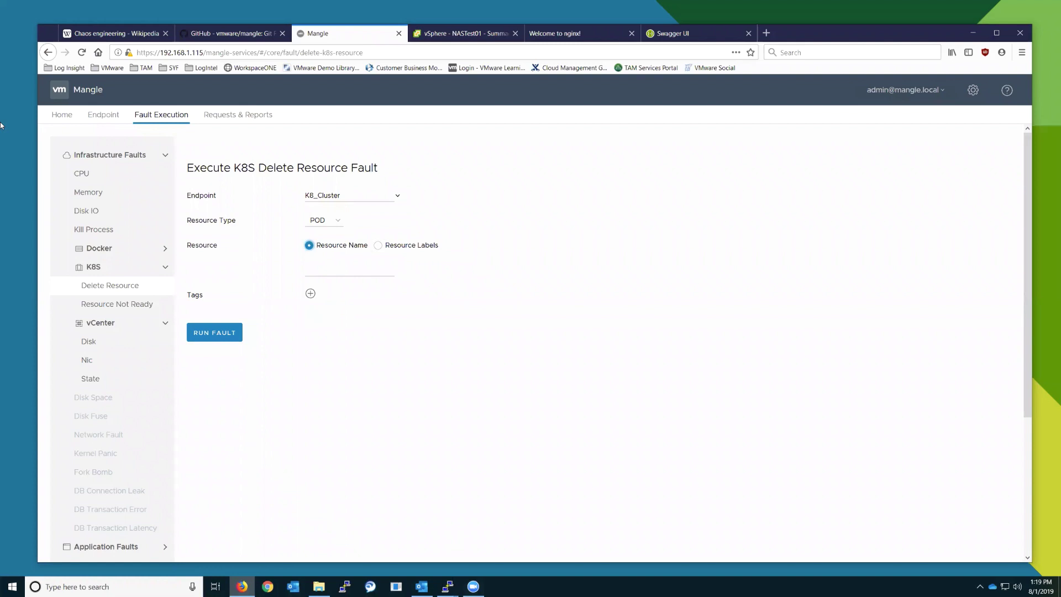
# Step: Copy pod name nginx-deployment-6dd86d77d-ddnfv from the k8master PuTTY session into the fault's resource name in Mangle and run the fault
pyautogui.moveTo(448, 586)
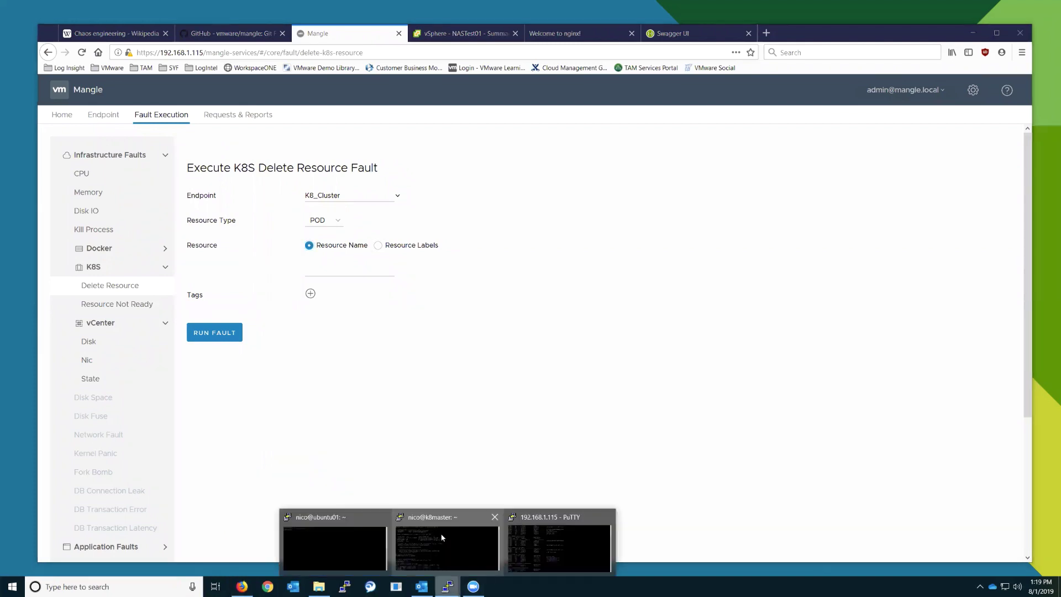
pyautogui.click(446, 547)
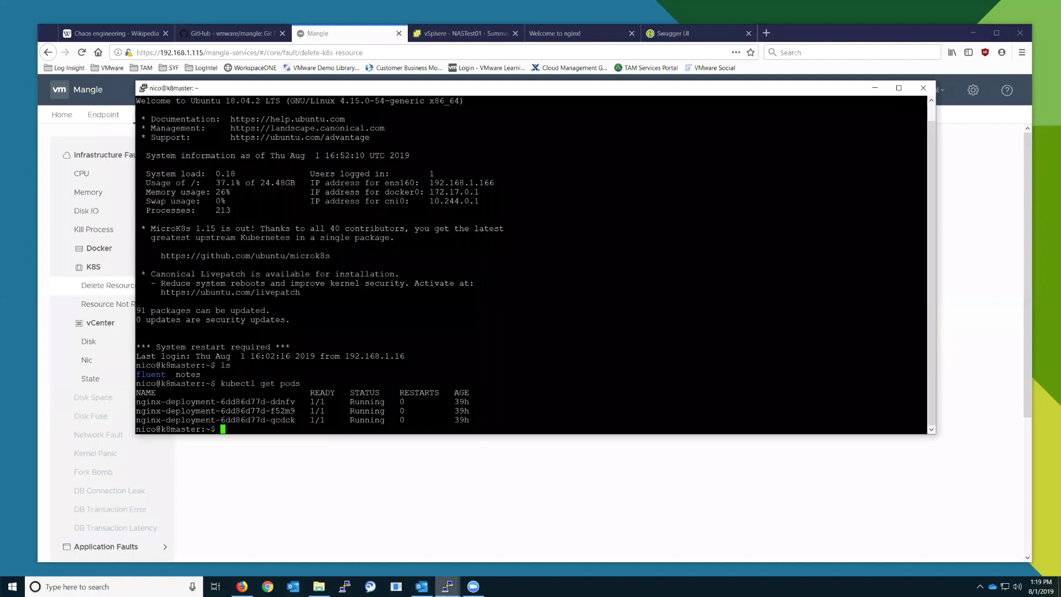
pyautogui.moveTo(136, 402); pyautogui.dragTo(295, 402)
pyautogui.click(151, 403)
pyautogui.click(875, 88)
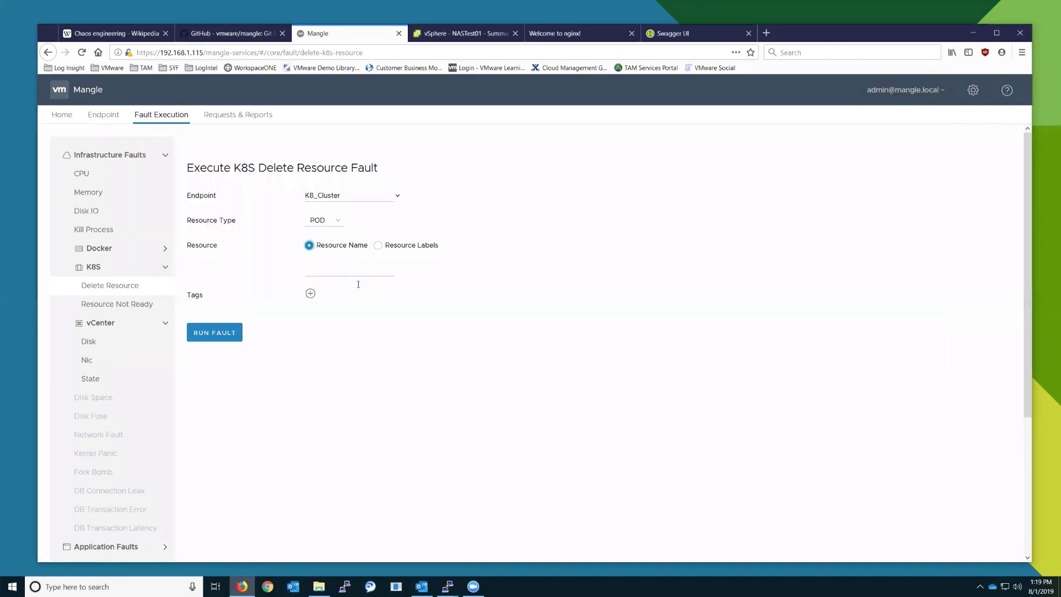
pyautogui.click(335, 271)
pyautogui.rightClick(337, 271)
pyautogui.click(358, 309)
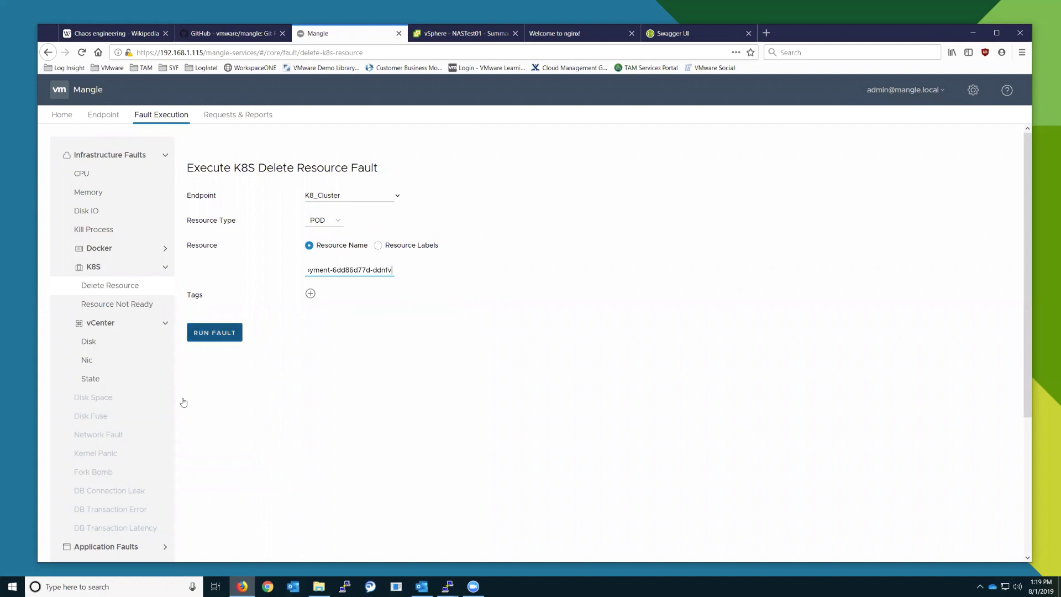
# Step: Switch to the k8master PuTTY session and run kubectl get pods twice to check the pods after the deletion fault
pyautogui.click(449, 587)
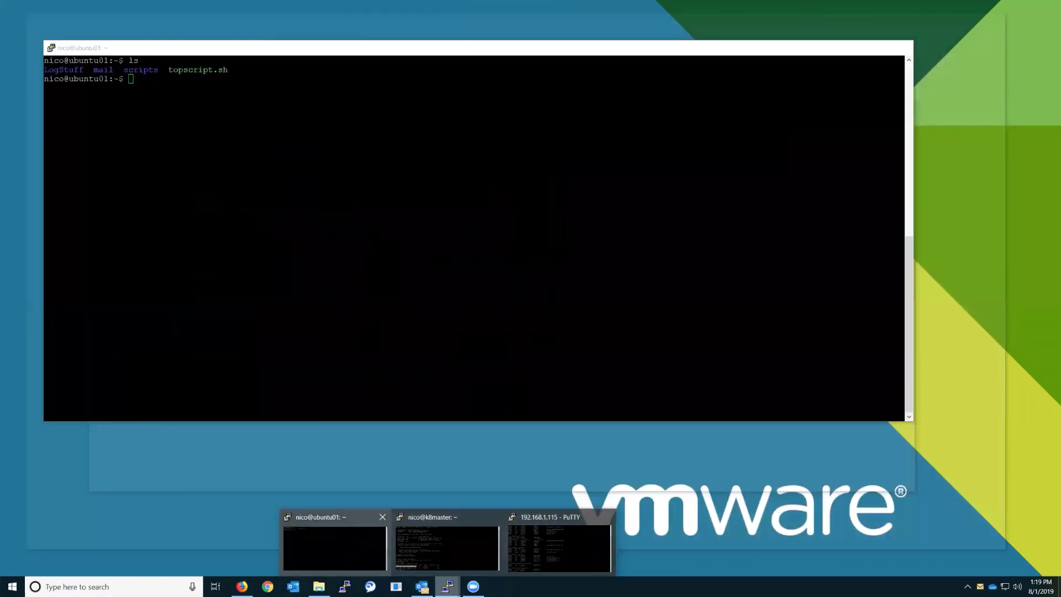
pyautogui.click(465, 546)
pyautogui.press('Return')
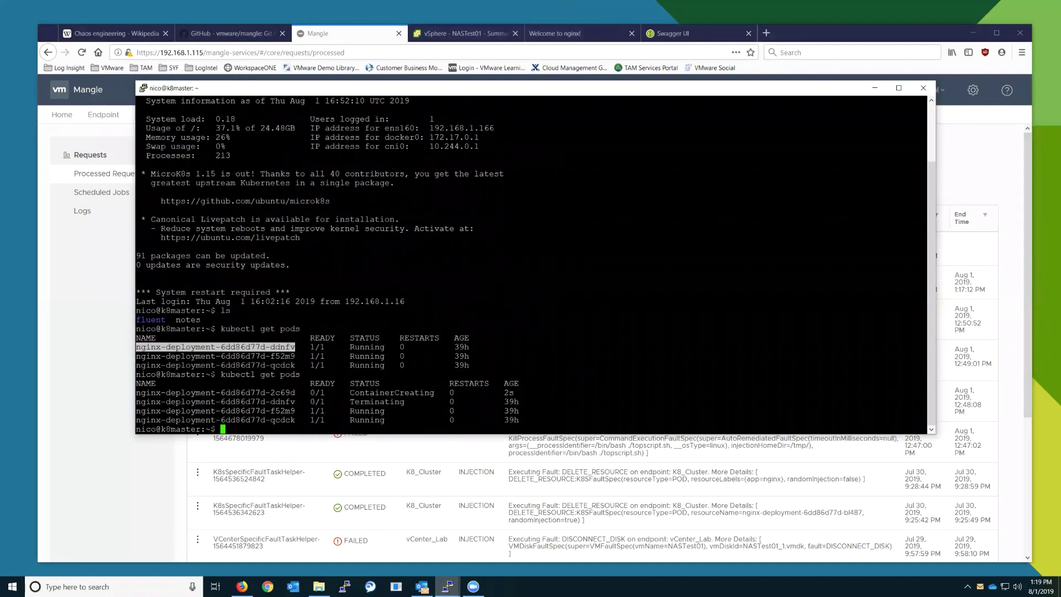
pyautogui.press('Up')
pyautogui.press('Return')
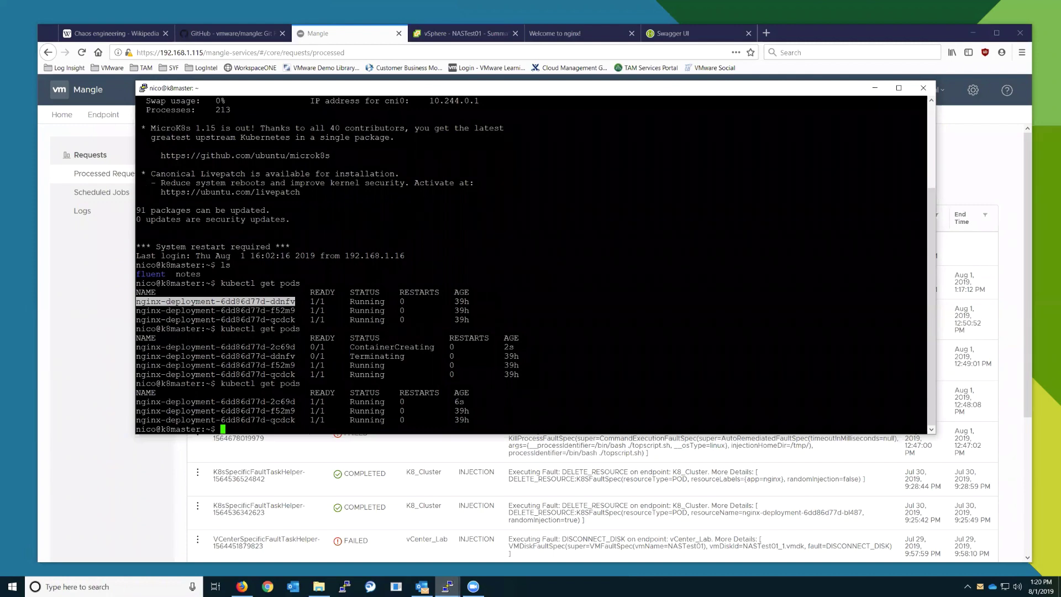
# Step: Return to Mangle and review the Task Details report of the newest K8_Cluster DELETE_RESOURCE task, then close it
pyautogui.click(58, 276)
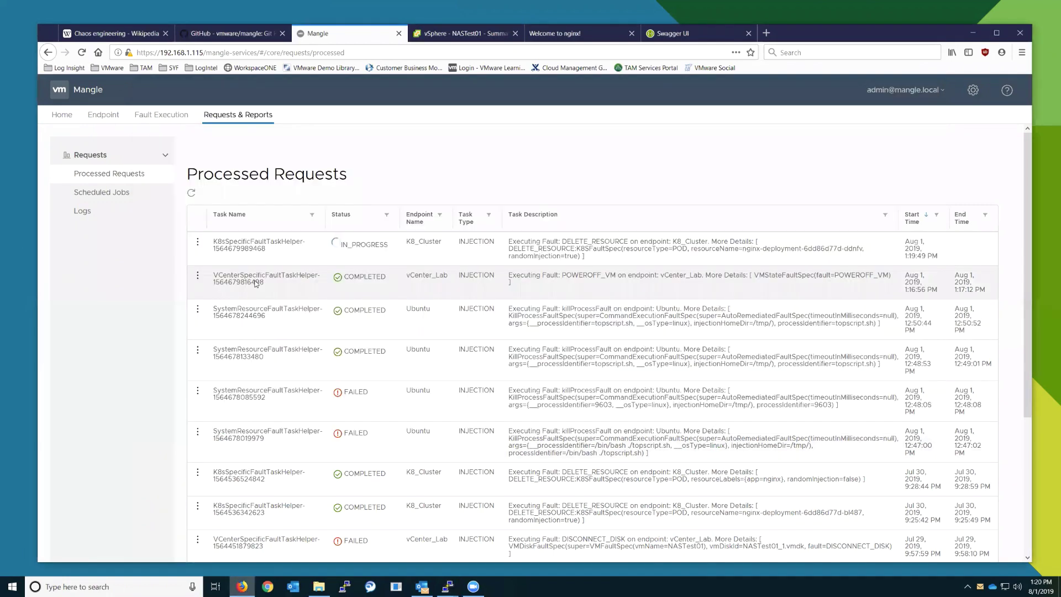
pyautogui.click(197, 243)
pyautogui.click(229, 244)
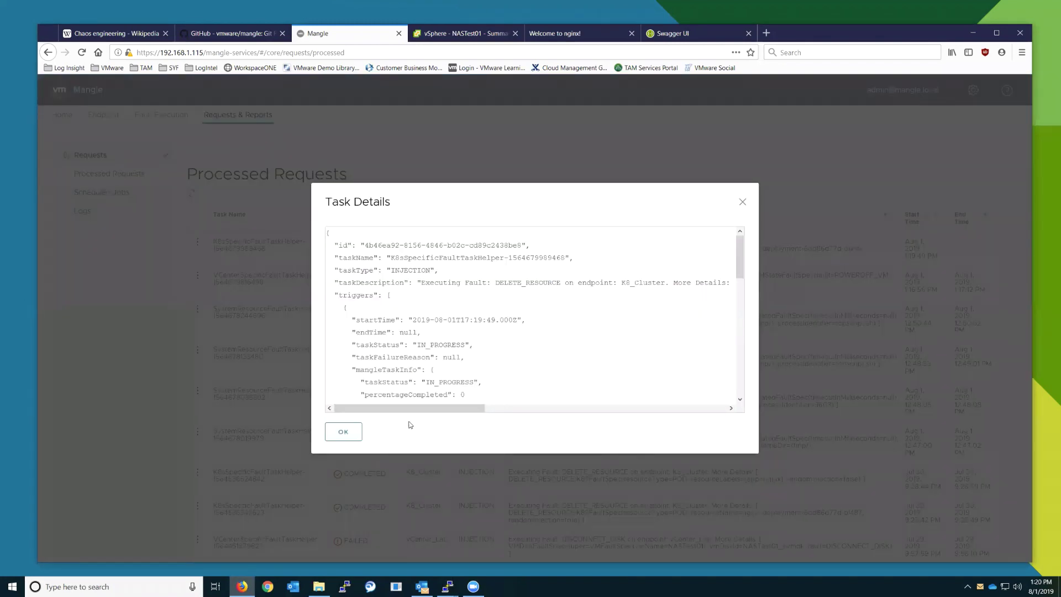
pyautogui.moveTo(417, 409)
pyautogui.mouseDown()
pyautogui.moveTo(672, 424)
pyautogui.moveTo(412, 408)
pyautogui.mouseUp()
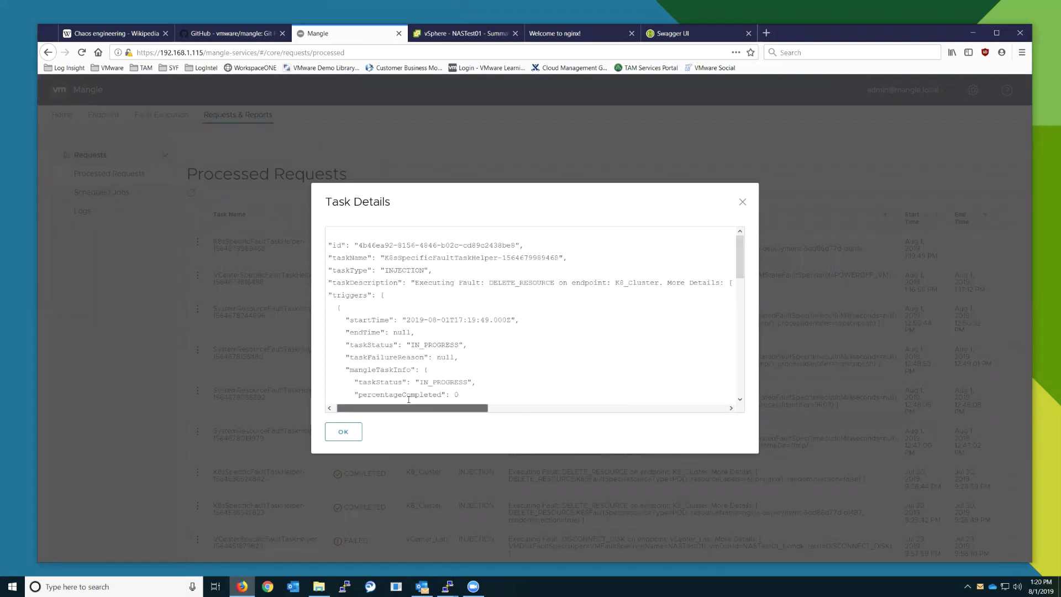
pyautogui.scroll(-3, 484, 319)
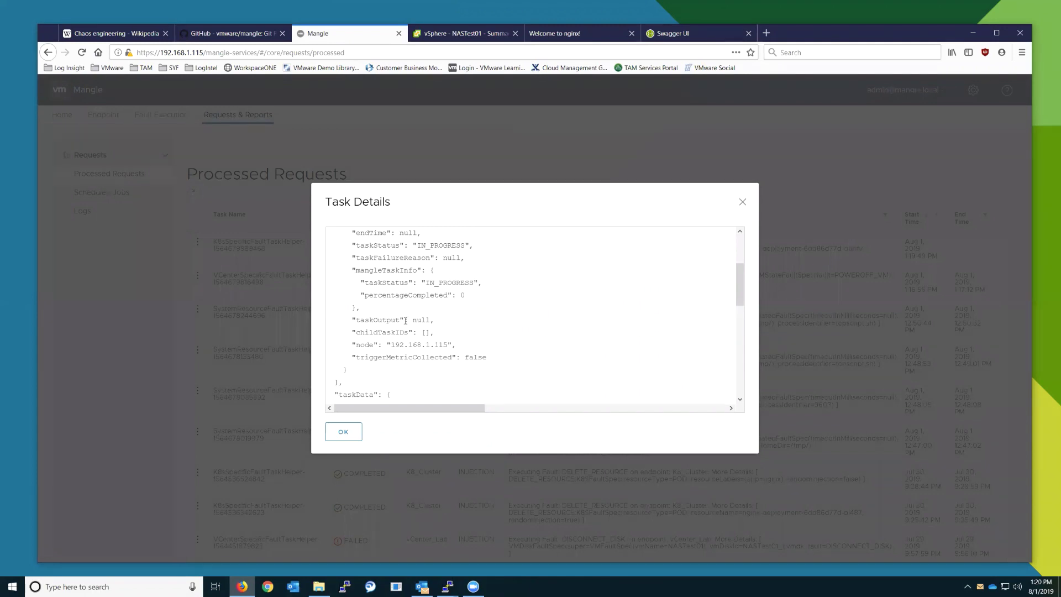
pyautogui.scroll(2, 451, 334)
pyautogui.scroll(-10, 451, 334)
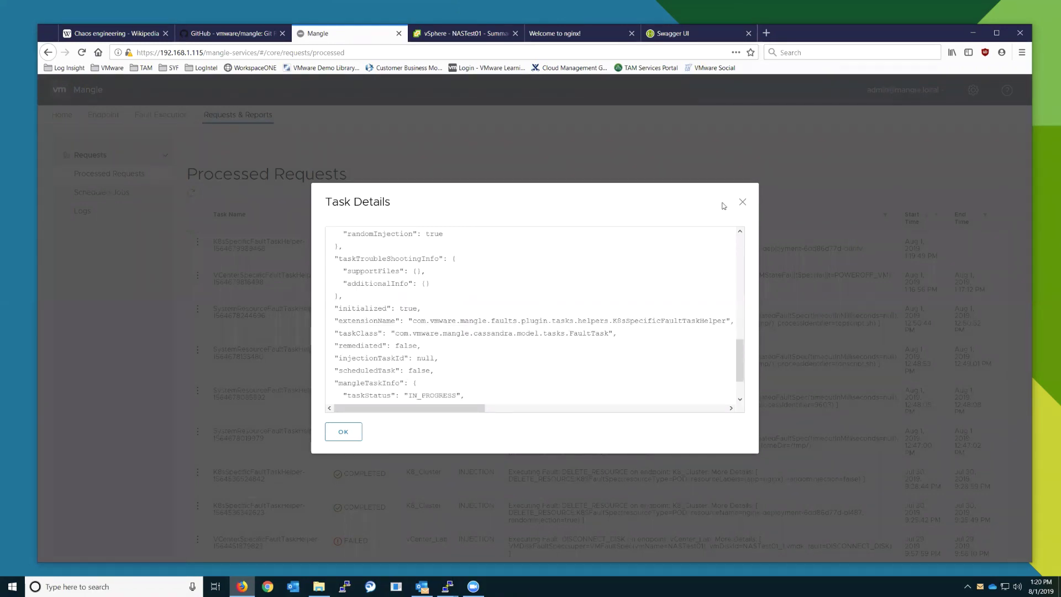
pyautogui.click(746, 205)
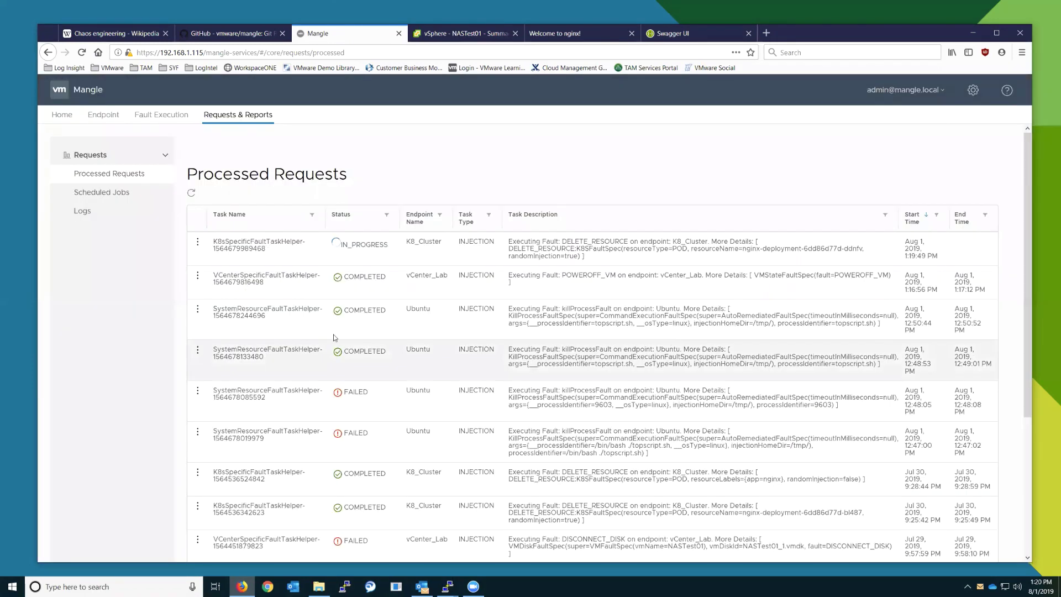
# Step: Review the Task Details report of the failed Ubuntu killProcess task with process identifier 9603 and close it
pyautogui.click(198, 391)
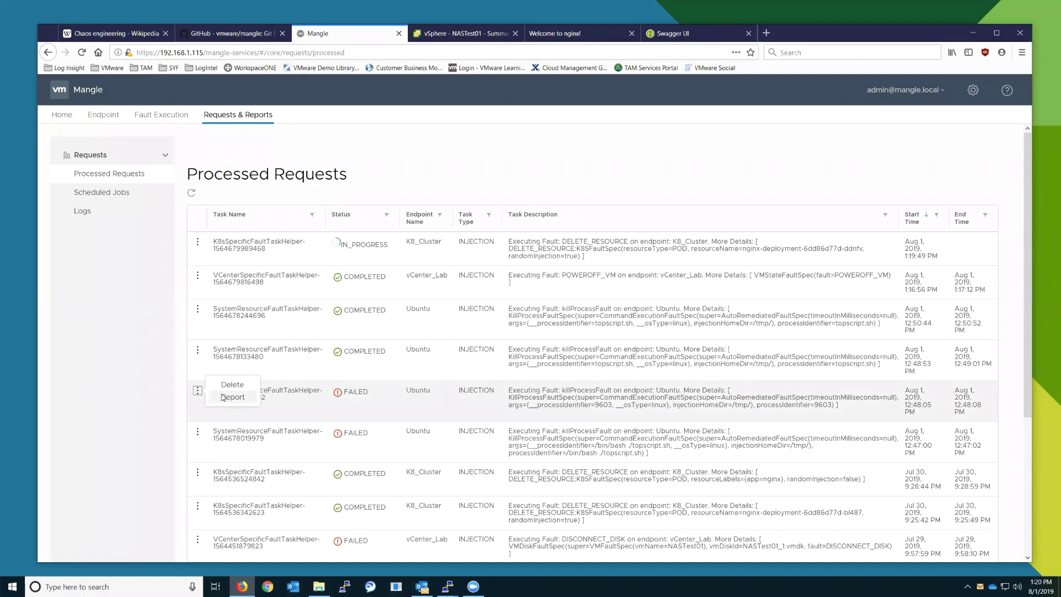
pyautogui.click(222, 398)
pyautogui.moveTo(385, 409); pyautogui.dragTo(697, 443)
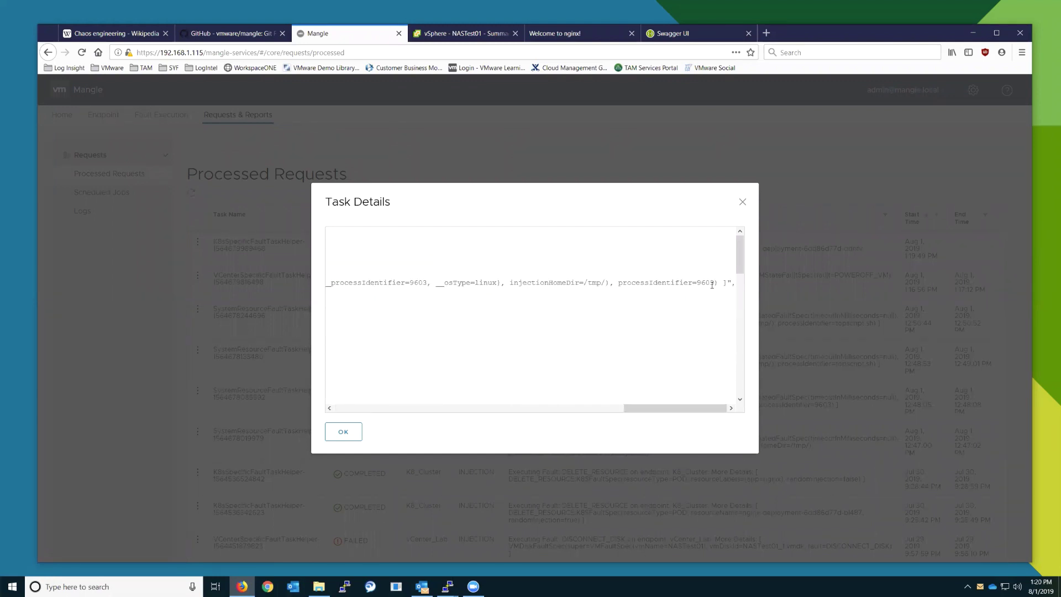
pyautogui.moveTo(670, 410); pyautogui.dragTo(599, 426)
pyautogui.click(742, 202)
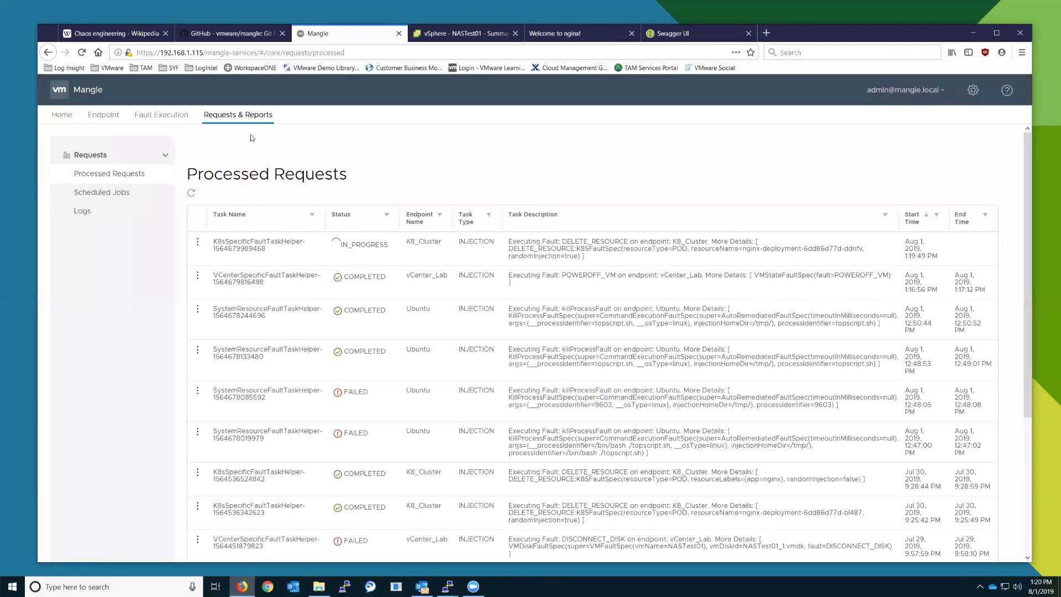
# Step: Start another K8S Delete Resource infrastructure fault with endpoint K8_Cluster and resource type POD
pyautogui.click(160, 114)
pyautogui.click(113, 155)
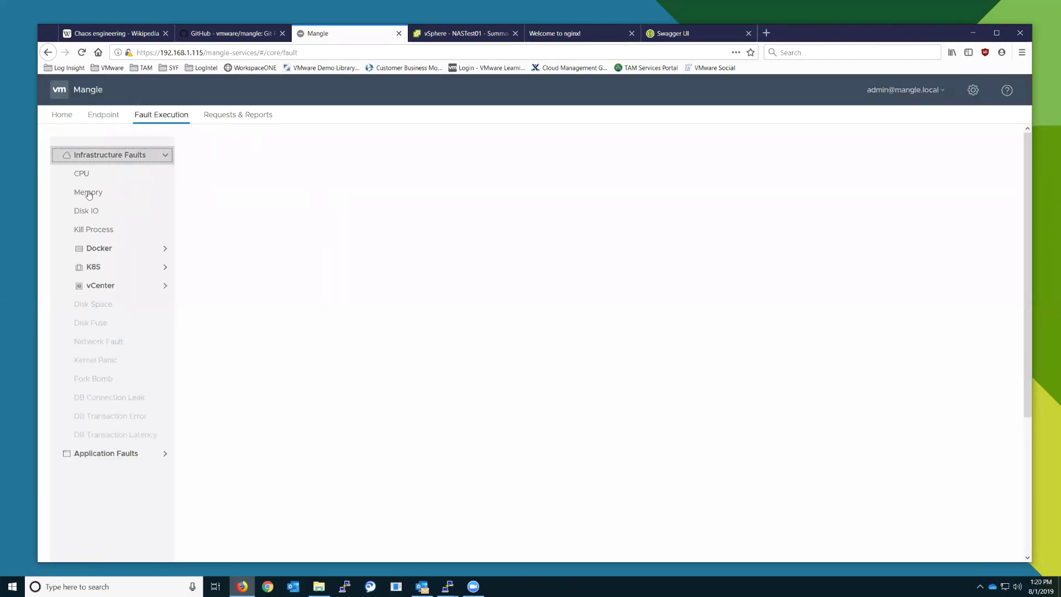
pyautogui.click(98, 268)
pyautogui.click(107, 293)
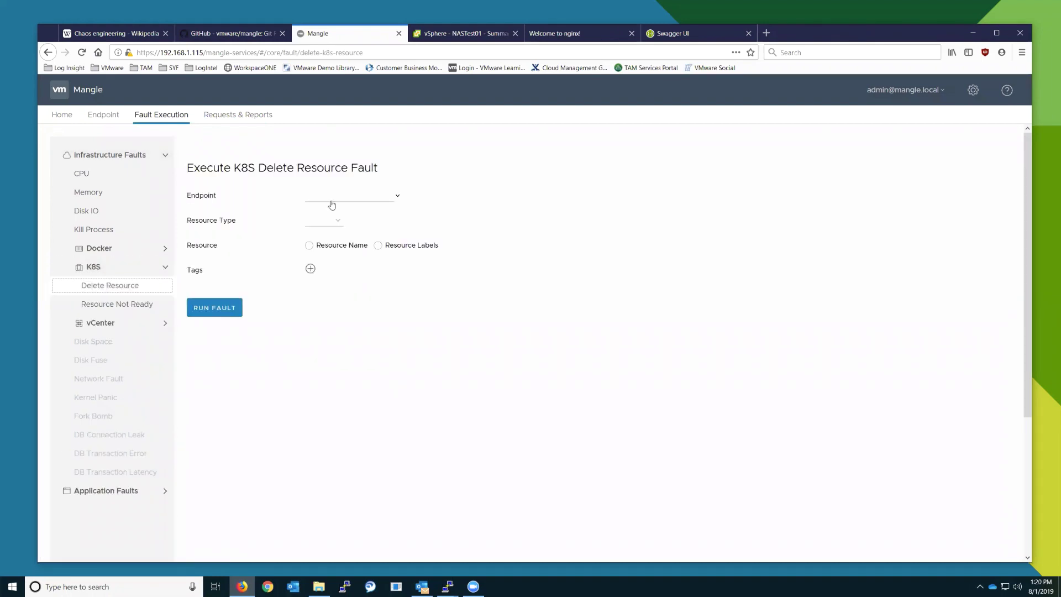
pyautogui.click(340, 196)
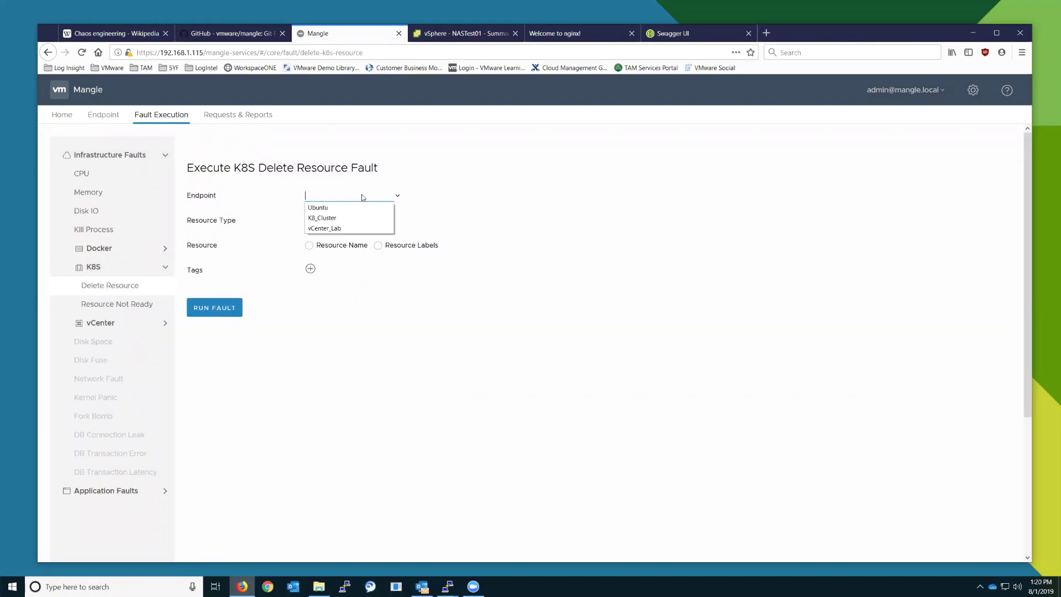
pyautogui.click(318, 218)
pyautogui.click(315, 223)
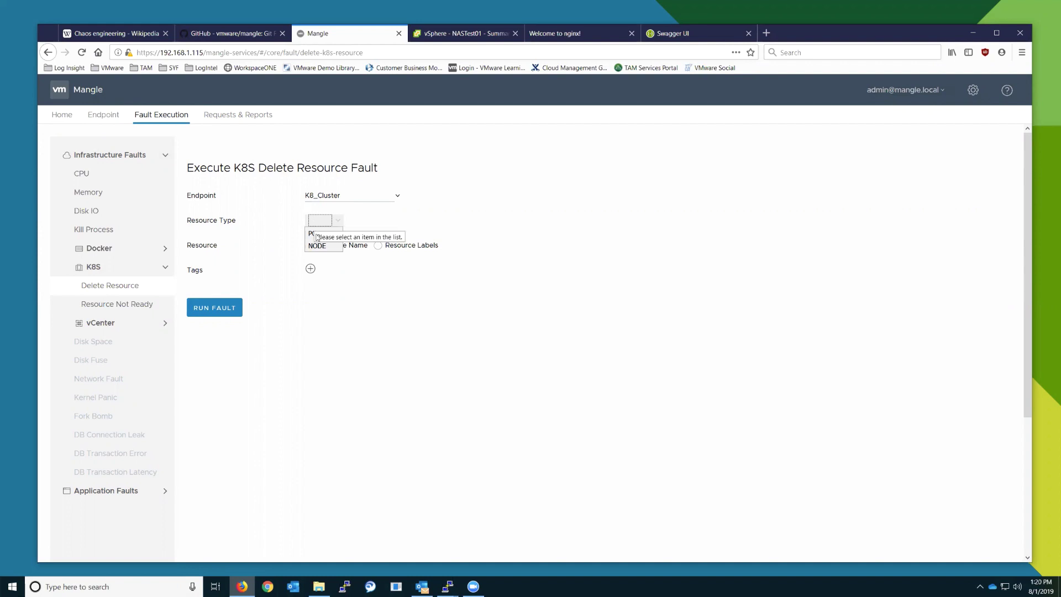
pyautogui.click(315, 234)
pyautogui.click(378, 245)
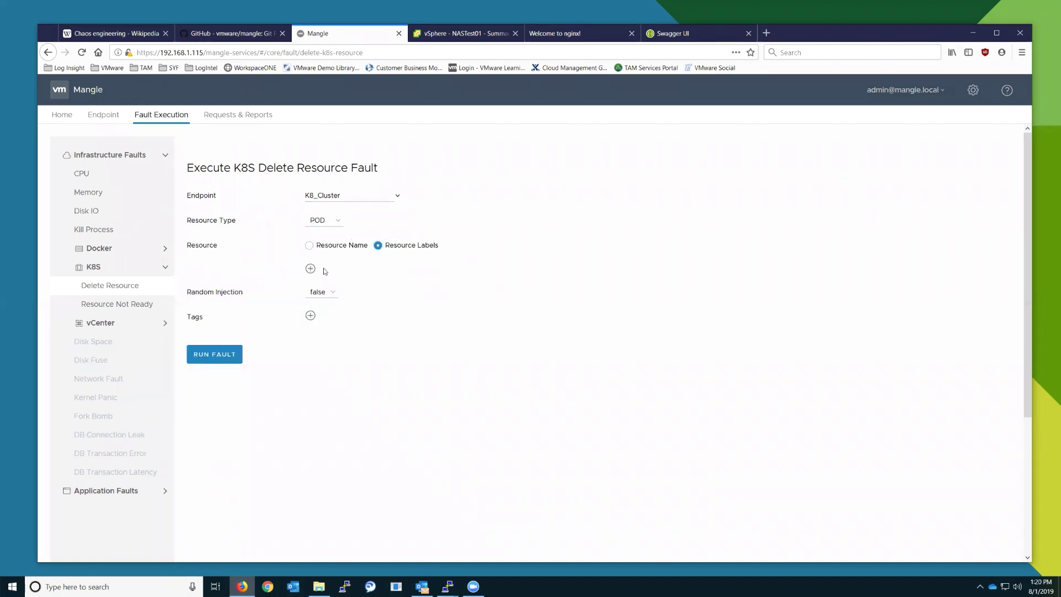
pyautogui.click(310, 270)
pyautogui.click(420, 370)
# Step: Identify the pod by Resource Name, shorten the suggested name to nginx, and run the fault
pyautogui.click(347, 243)
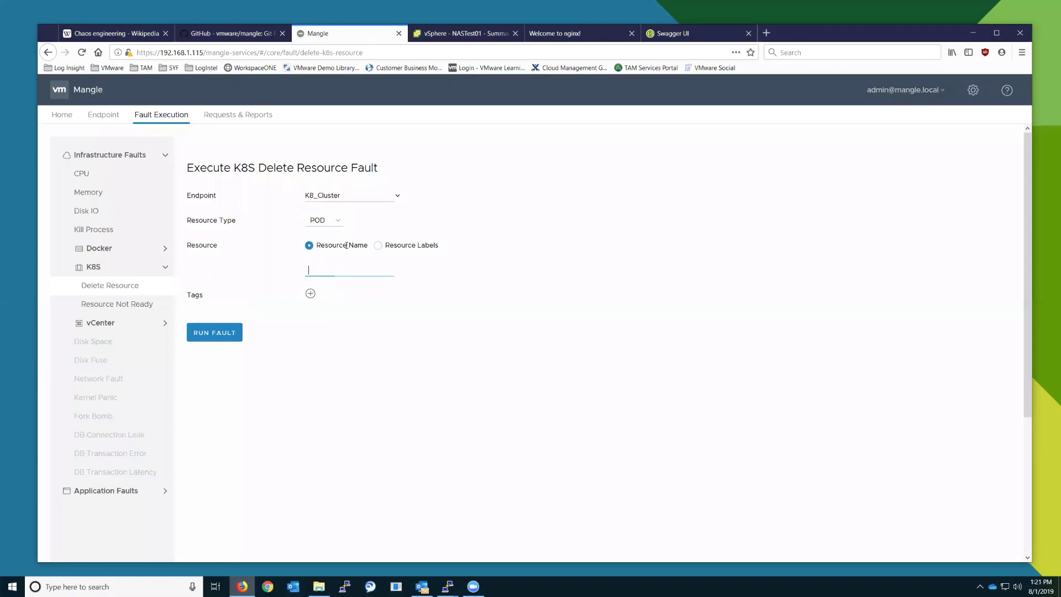
pyautogui.click(343, 288)
pyautogui.moveTo(353, 270); pyautogui.dragTo(395, 270)
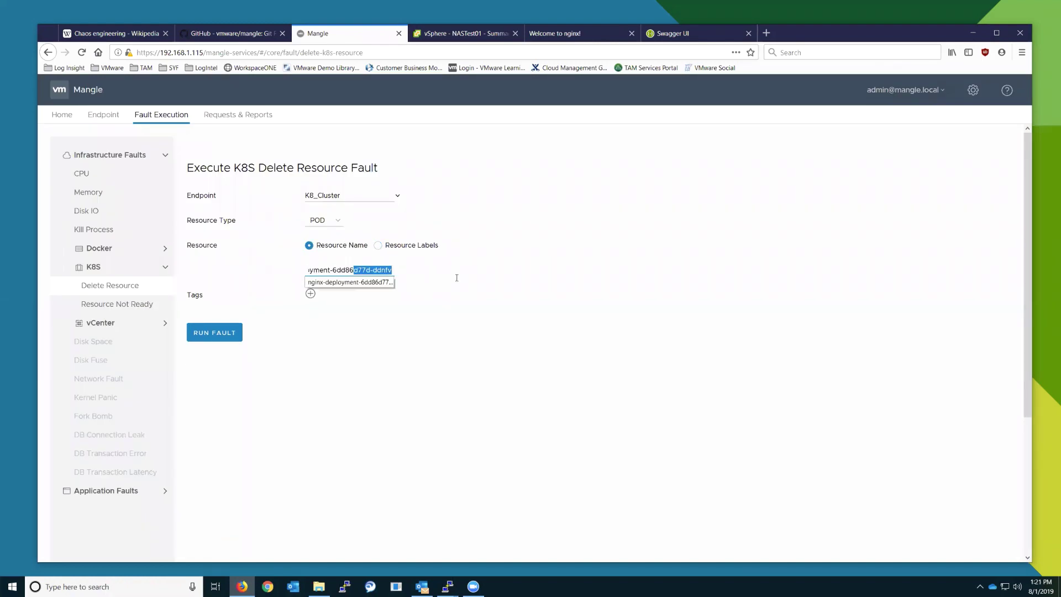
pyautogui.press('BackSpace')
pyautogui.press('BackSpace')
pyautogui.press('BackSpace')
pyautogui.press('BackSpace')
pyautogui.press('BackSpace')
pyautogui.press('BackSpace')
pyautogui.press('BackSpace')
pyautogui.press('BackSpace')
pyautogui.press('BackSpace')
pyautogui.press('BackSpace')
pyautogui.press('BackSpace')
pyautogui.press('BackSpace')
pyautogui.press('BackSpace')
pyautogui.press('BackSpace')
pyautogui.press('BackSpace')
pyautogui.press('BackSpace')
pyautogui.press('BackSpace')
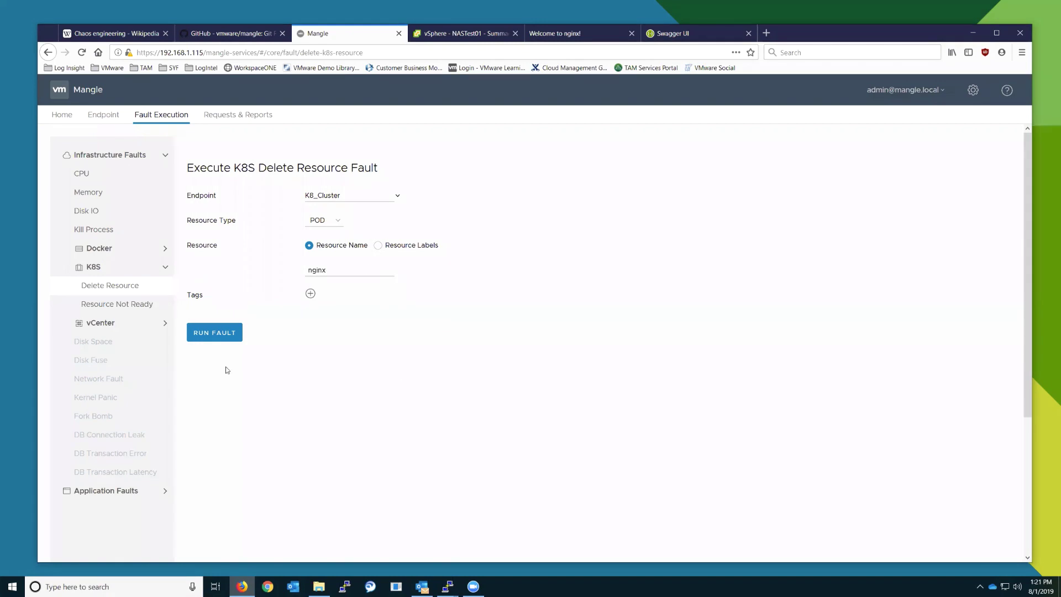
pyautogui.click(220, 333)
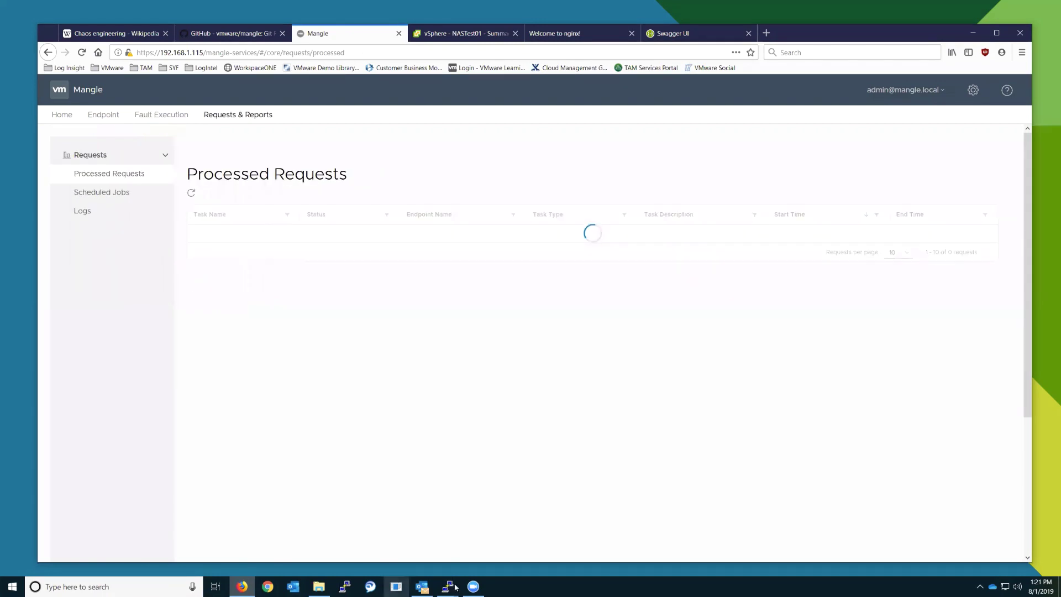
# Step: Switch to the k8master PuTTY session and run kubectl get pods four times to check the pods
pyautogui.moveTo(454, 587)
pyautogui.click(449, 533)
pyautogui.press('Up')
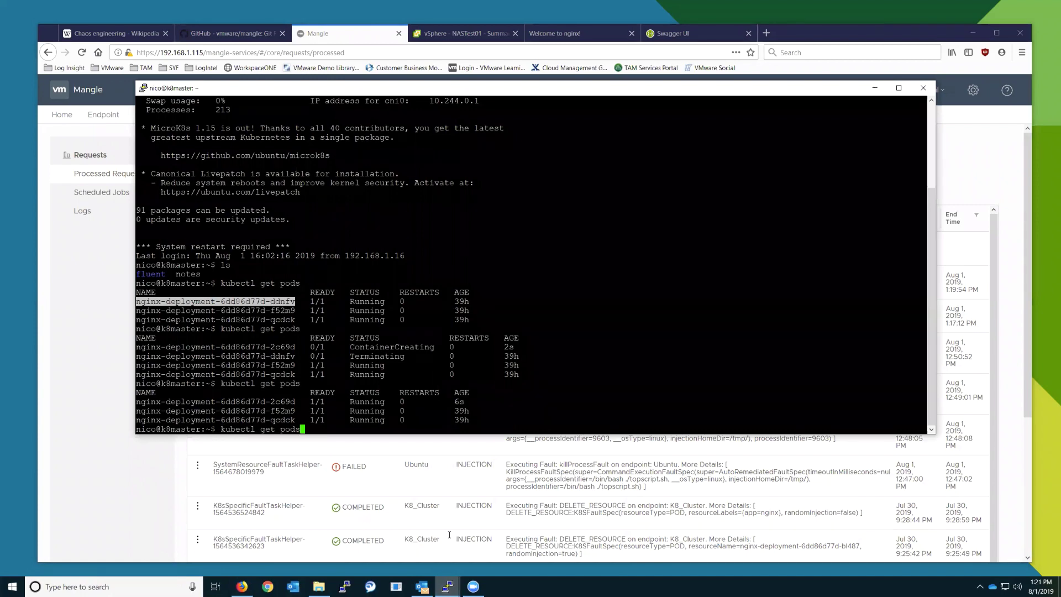
pyautogui.press('Return')
pyautogui.press('Up')
pyautogui.press('Return')
pyautogui.press('Up')
pyautogui.press('Return')
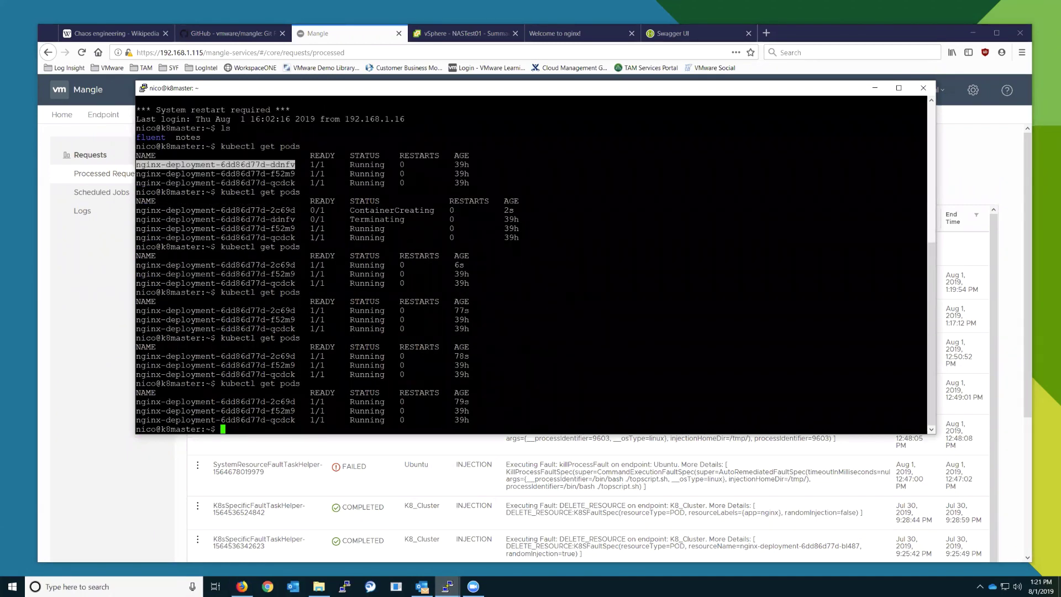
pyautogui.press('Up')
pyautogui.press('Return')
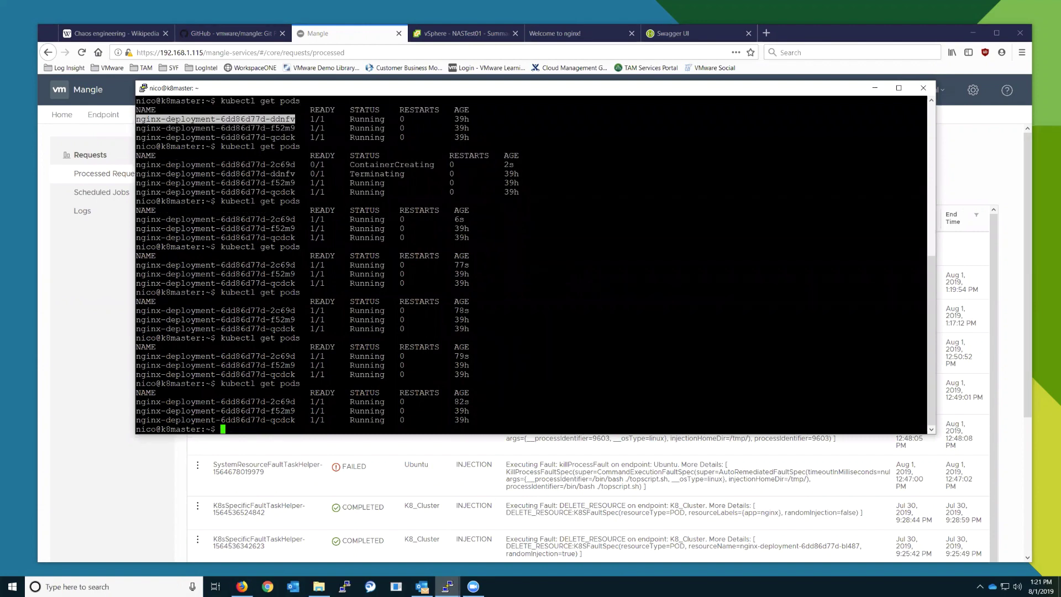
# Step: Copy the text nginx-deployment from the latest pod list and open a new K8S Delete Resource fault in Mangle
pyautogui.moveTo(216, 401); pyautogui.dragTo(137, 402)
pyautogui.hotkey('ctrl', 'c')
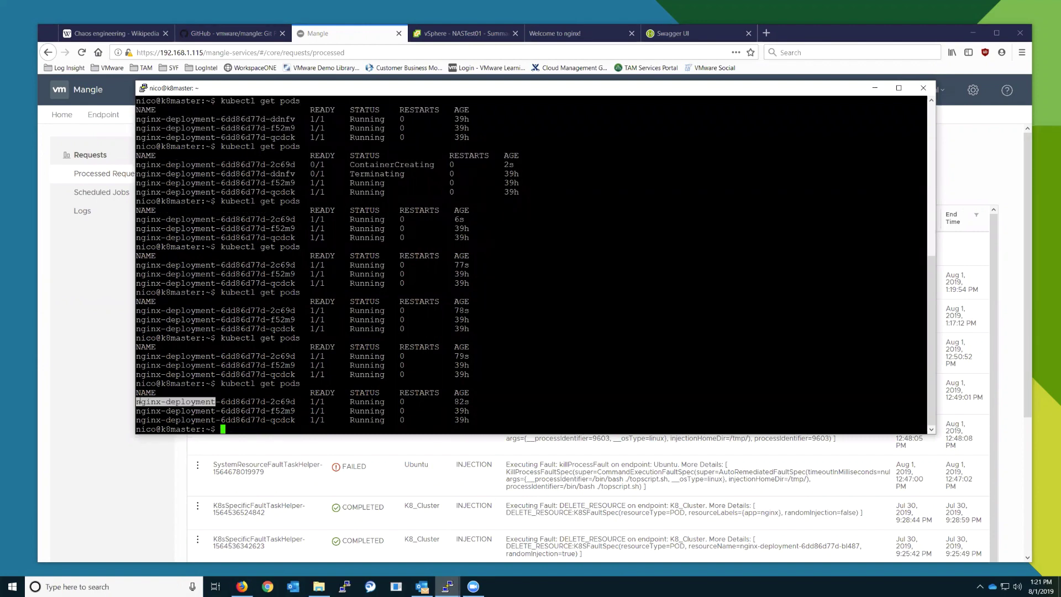
pyautogui.click(100, 158)
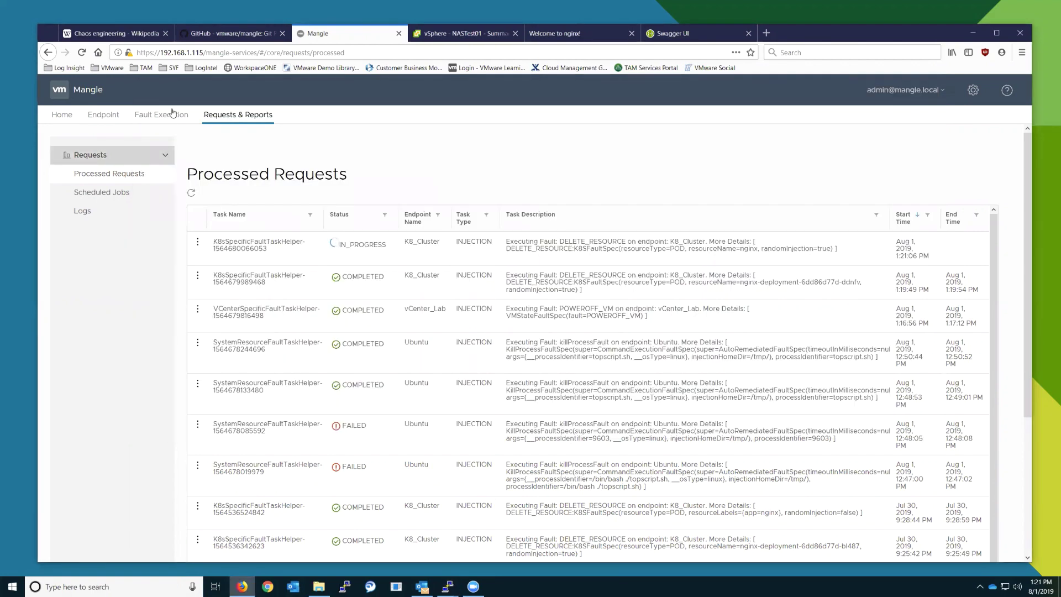
pyautogui.click(162, 114)
pyautogui.click(123, 157)
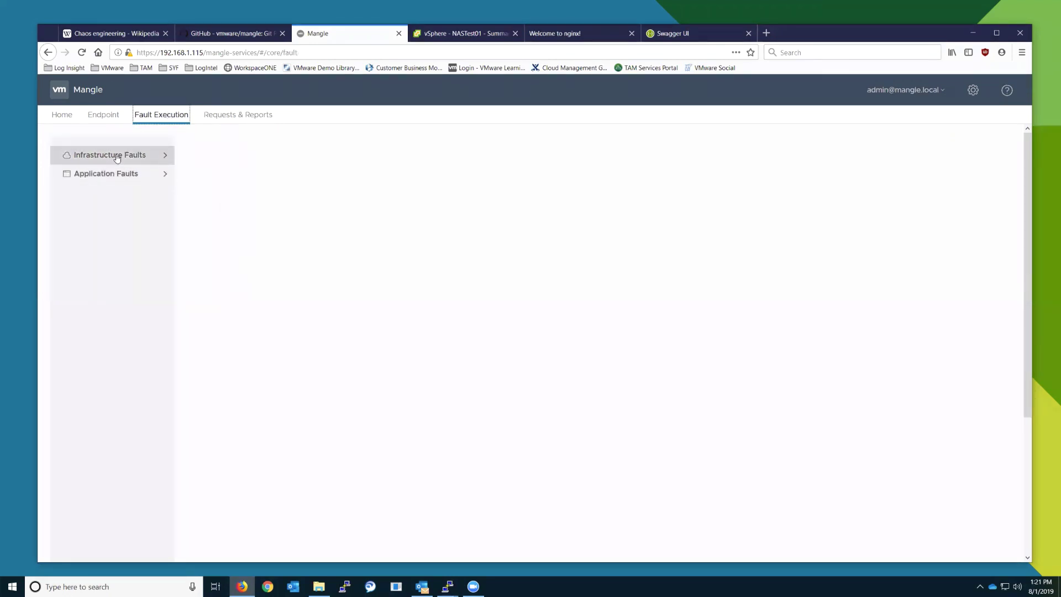
pyautogui.click(97, 267)
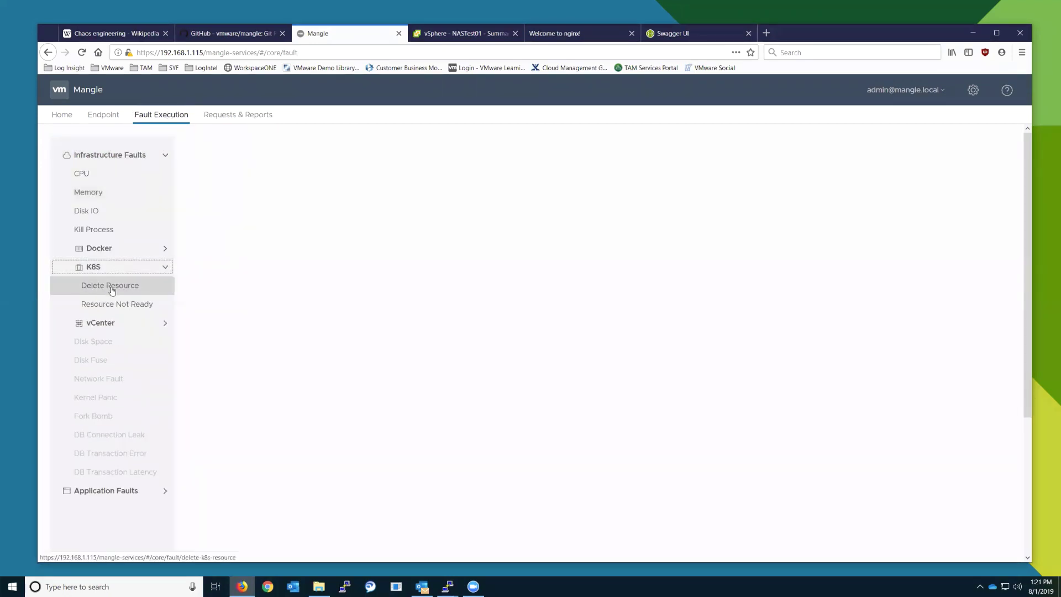
pyautogui.click(110, 285)
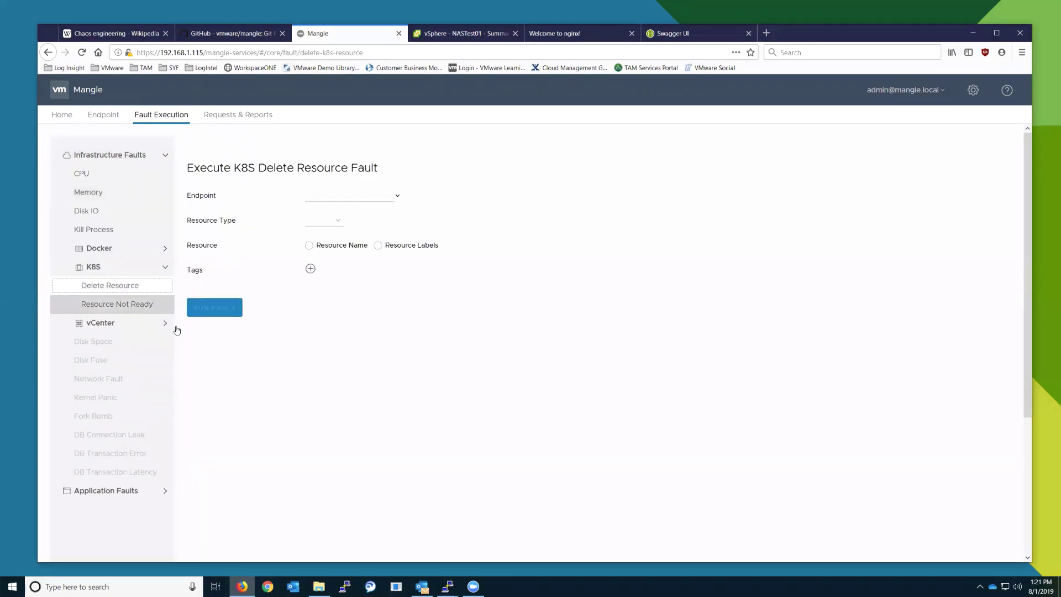
# Step: Set the fault's endpoint to K8_Cluster, resource type to POD and Resource Name to nginx-deployment, and run the fault
pyautogui.click(334, 202)
pyautogui.click(332, 218)
pyautogui.click(314, 224)
pyautogui.click(315, 232)
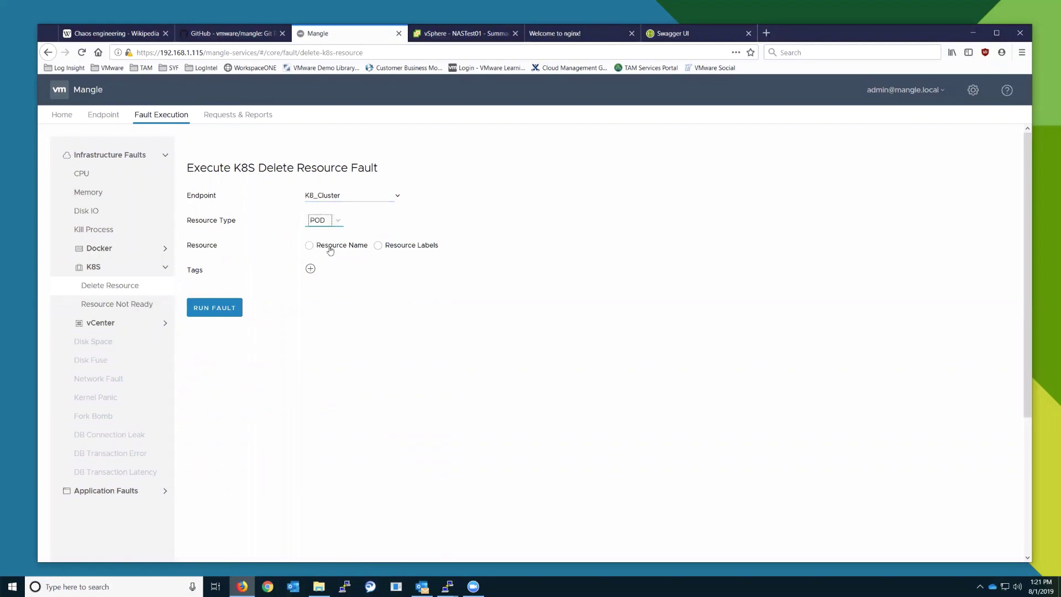
pyautogui.click(335, 247)
pyautogui.click(323, 267)
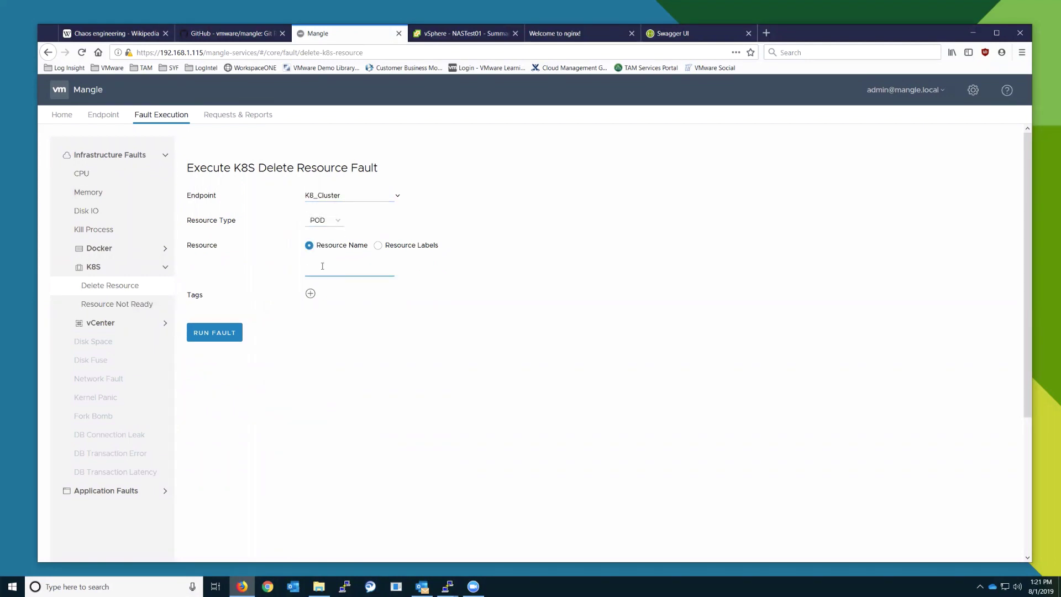
pyautogui.hotkey('ctrl', 'v')
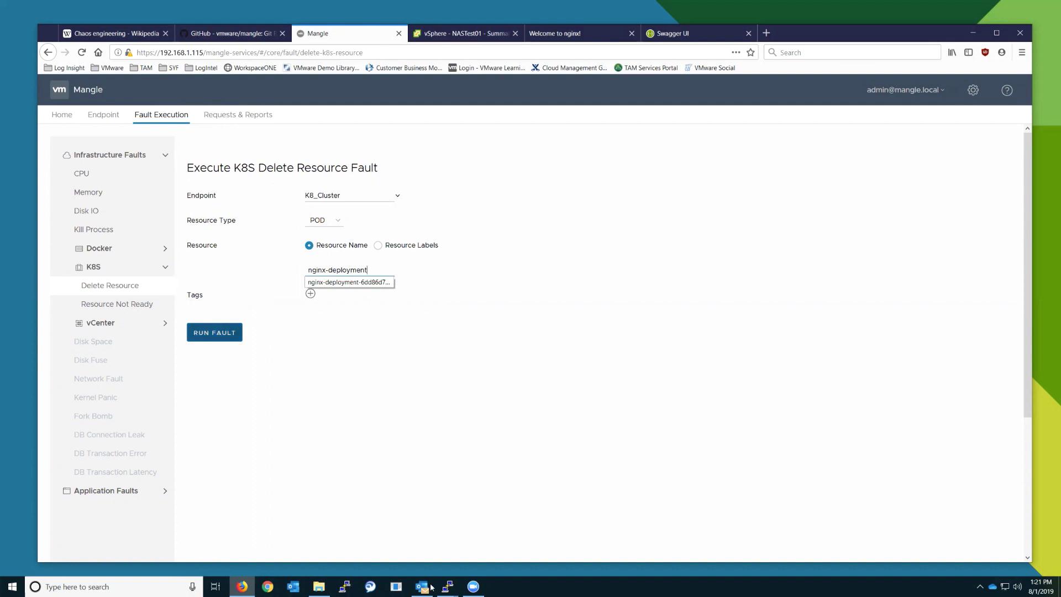
# Step: Switch to the k8master PuTTY session and rerun kubectl get pods repeatedly to monitor the pods after the nginx-deployment fault
pyautogui.moveTo(447, 587)
pyautogui.click(446, 547)
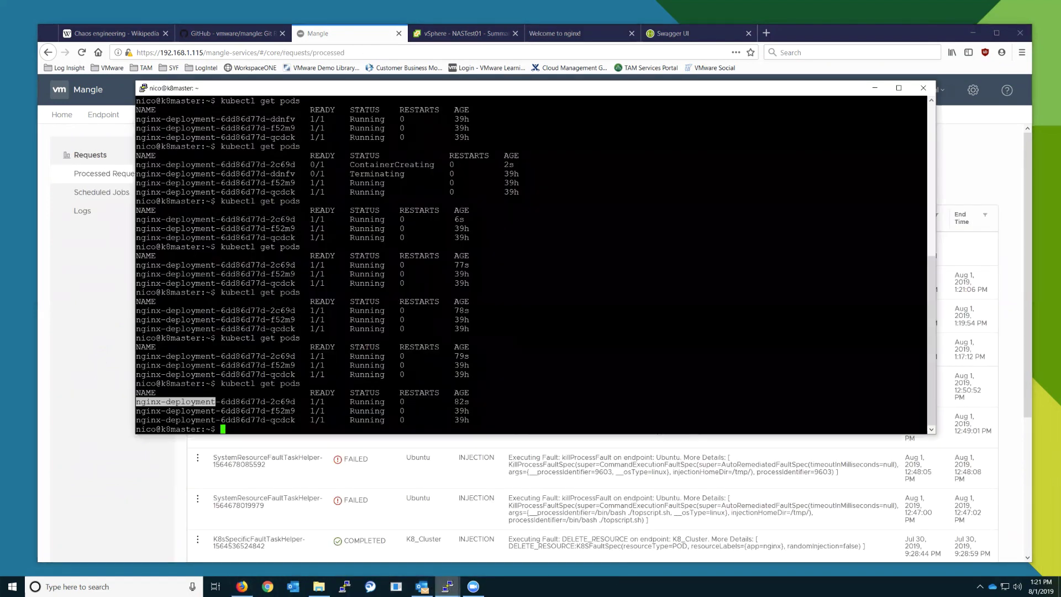
pyautogui.press('Up')
pyautogui.press('Return')
pyautogui.press('Up')
pyautogui.press('Return')
pyautogui.press('Up')
pyautogui.press('Return')
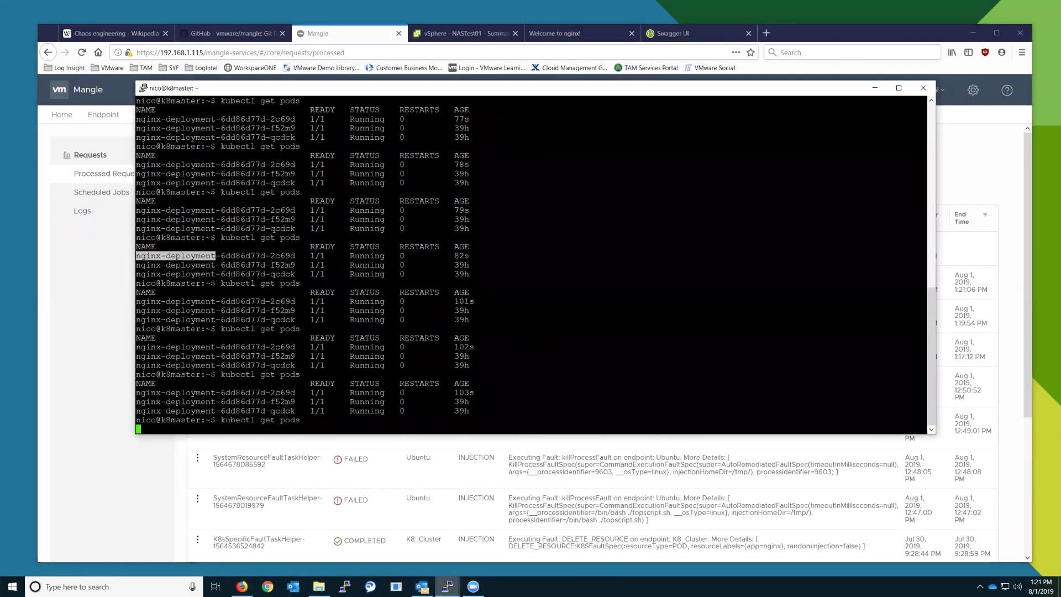
pyautogui.press('Up')
pyautogui.press('Return')
pyautogui.press('Up')
pyautogui.press('Return')
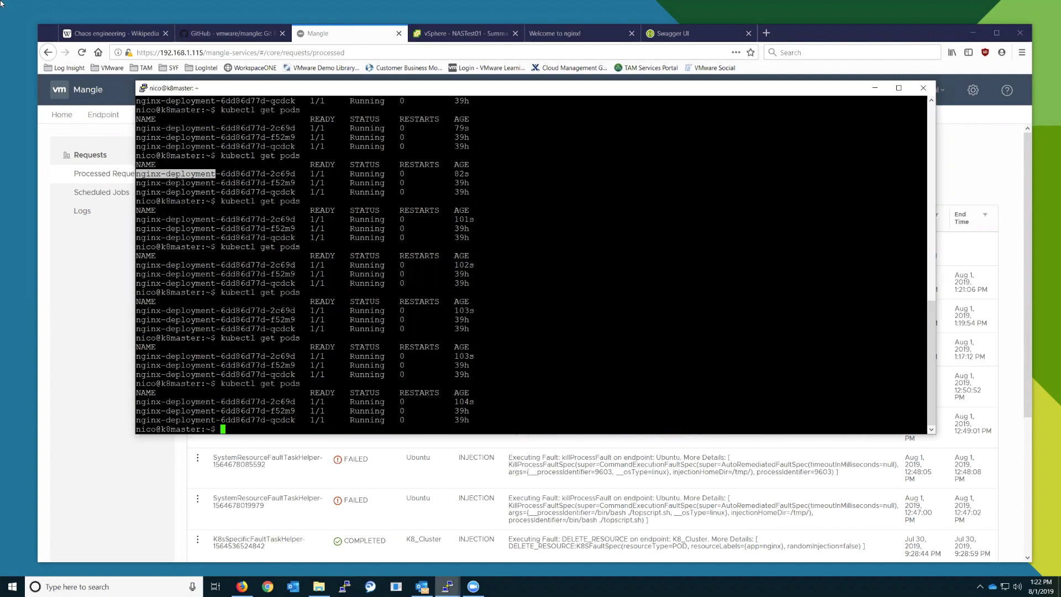
pyautogui.press('Up')
pyautogui.press('Return')
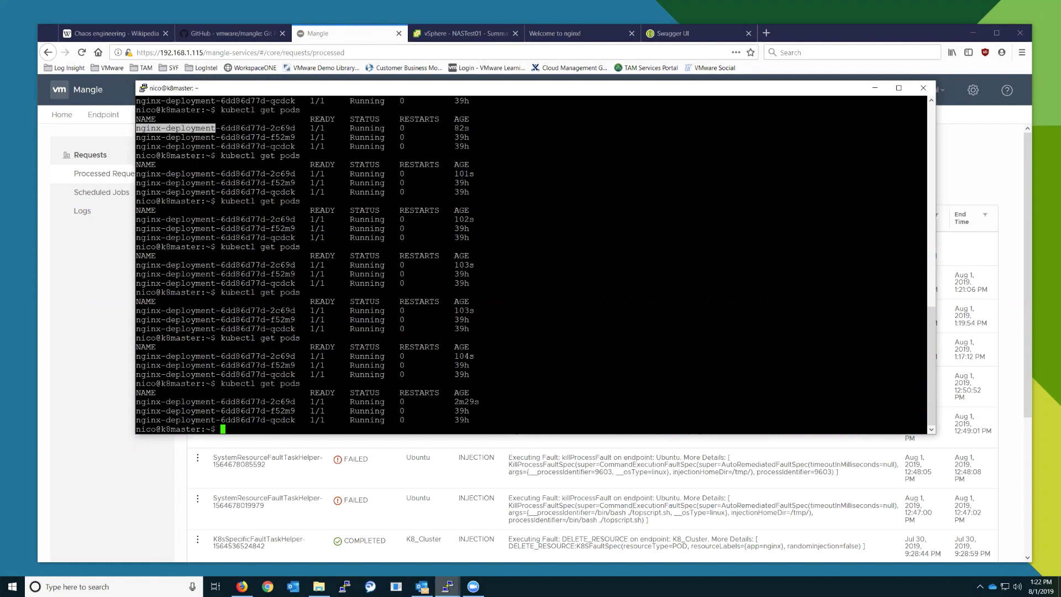
# Step: Reload the Welcome to nginx! page in Firefox to check the web server, and return to Mangle
pyautogui.click(561, 34)
pyautogui.click(81, 53)
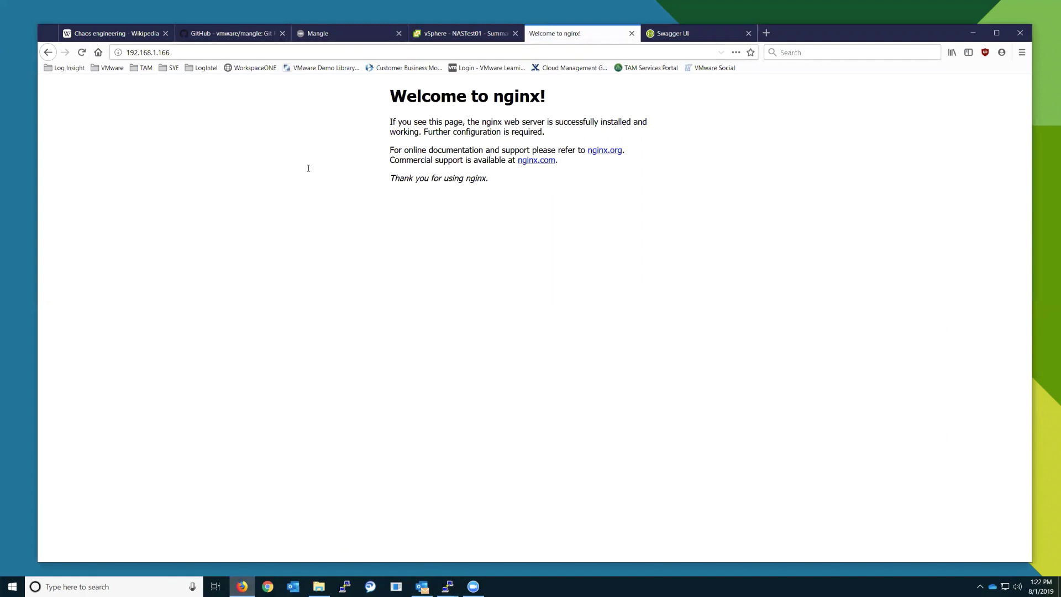
pyautogui.hotkey('ctrl', '3')
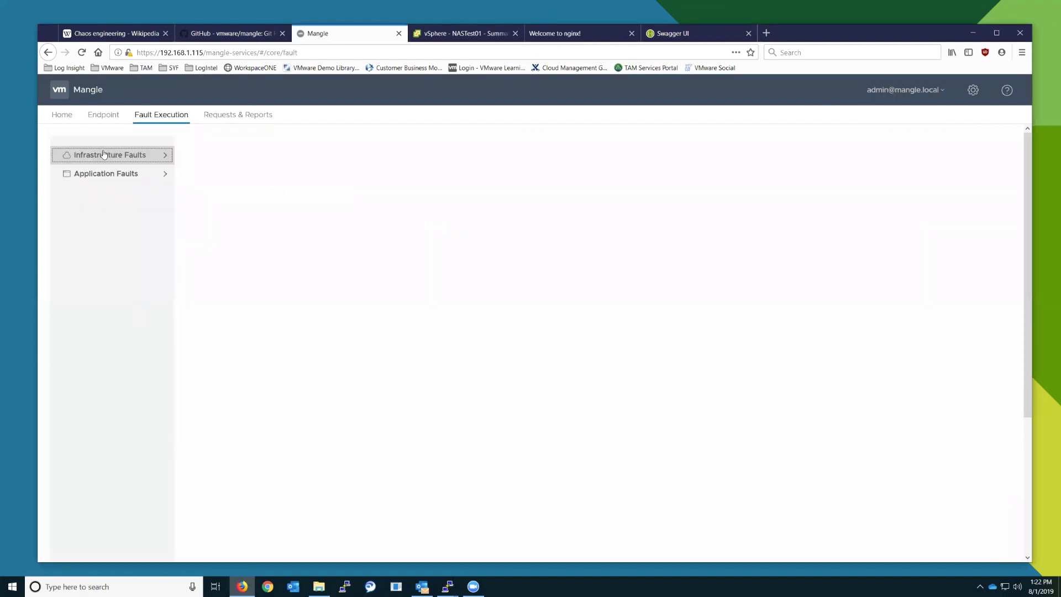
# Step: Open a Kill Process infrastructure fault in Mangle and set its endpoint to Ubuntu
pyautogui.click(102, 156)
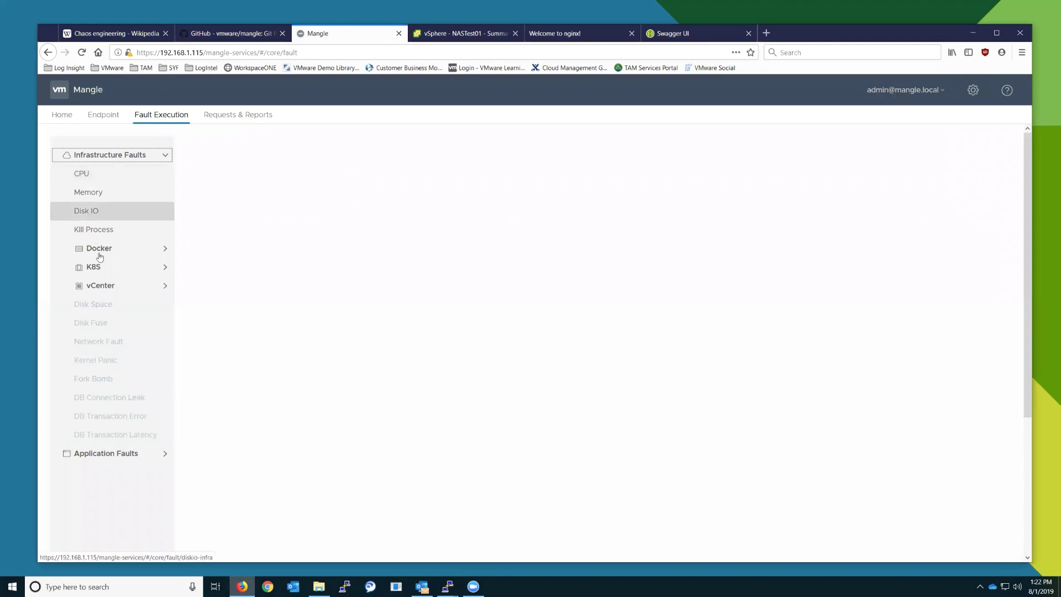
pyautogui.click(105, 453)
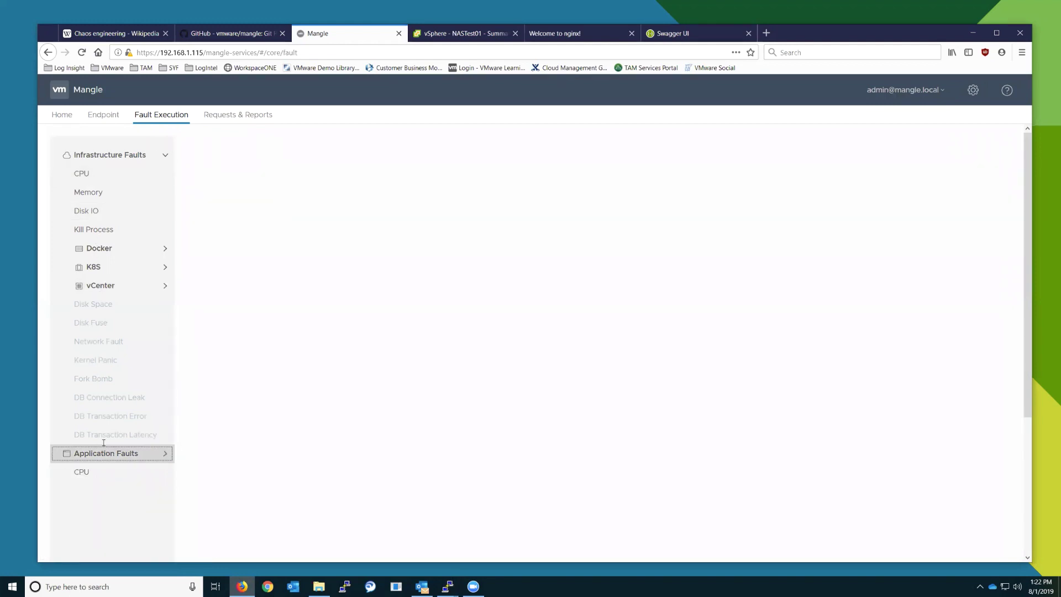
pyautogui.click(94, 230)
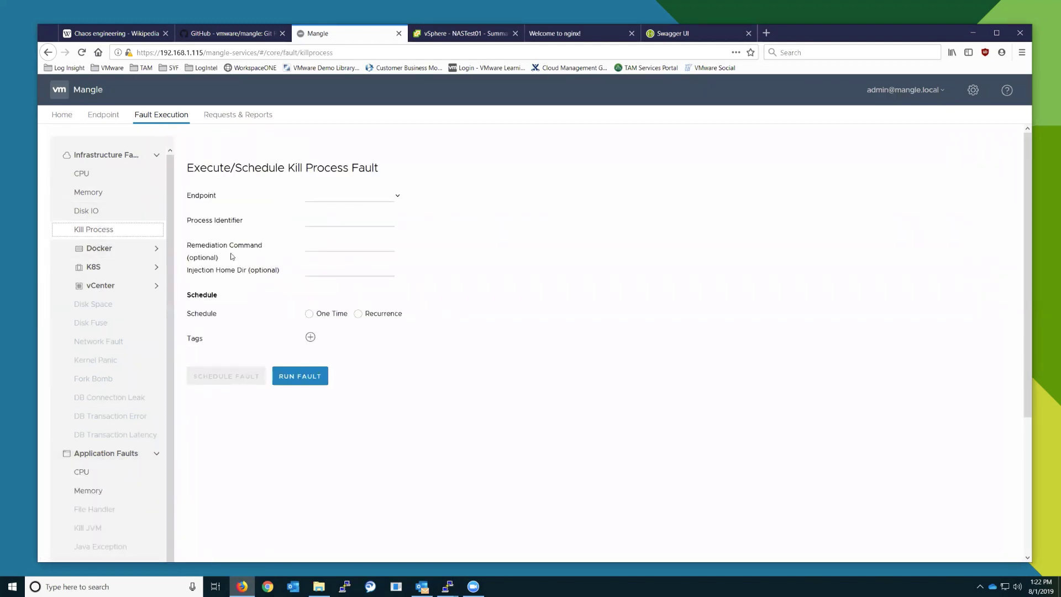
pyautogui.click(399, 197)
pyautogui.click(340, 237)
pyautogui.click(331, 220)
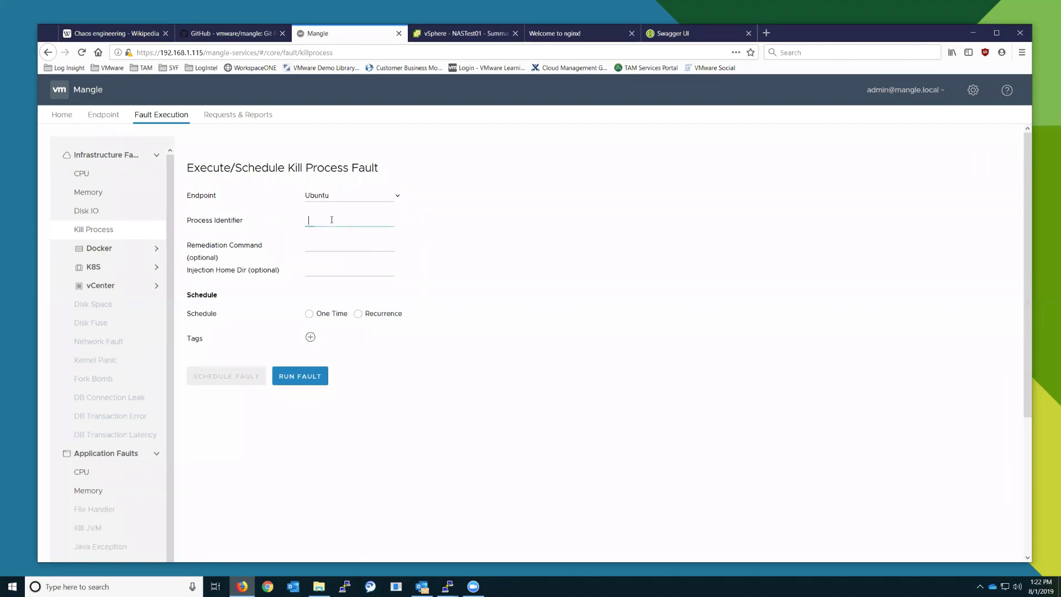
pyautogui.press('Escape')
# Step: Switch to the ubuntu01 PuTTY session, list the home directory files and start ./topscript.sh in the background
pyautogui.click(447, 586)
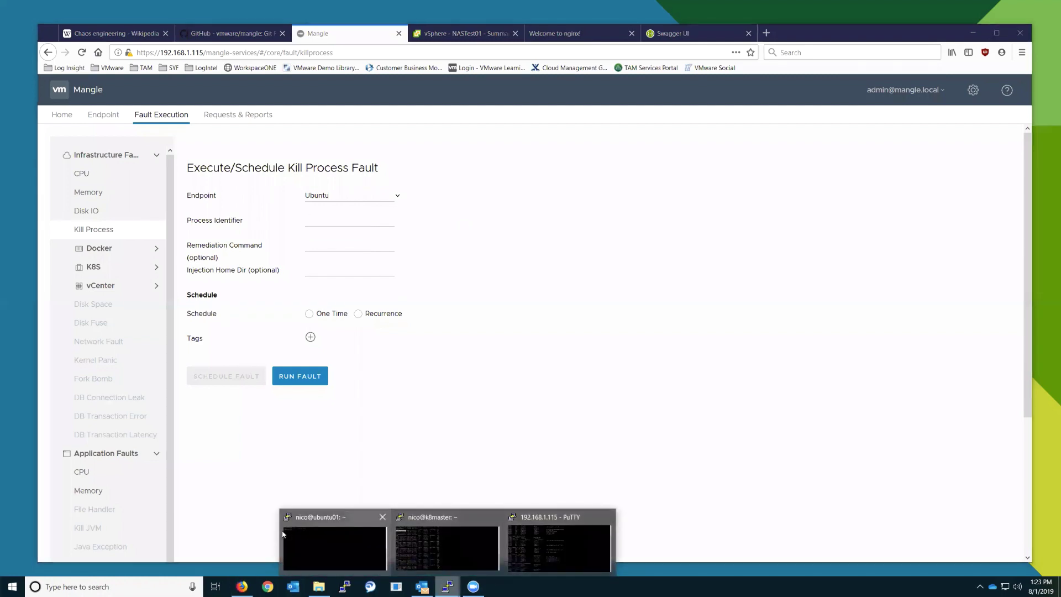
pyautogui.click(332, 548)
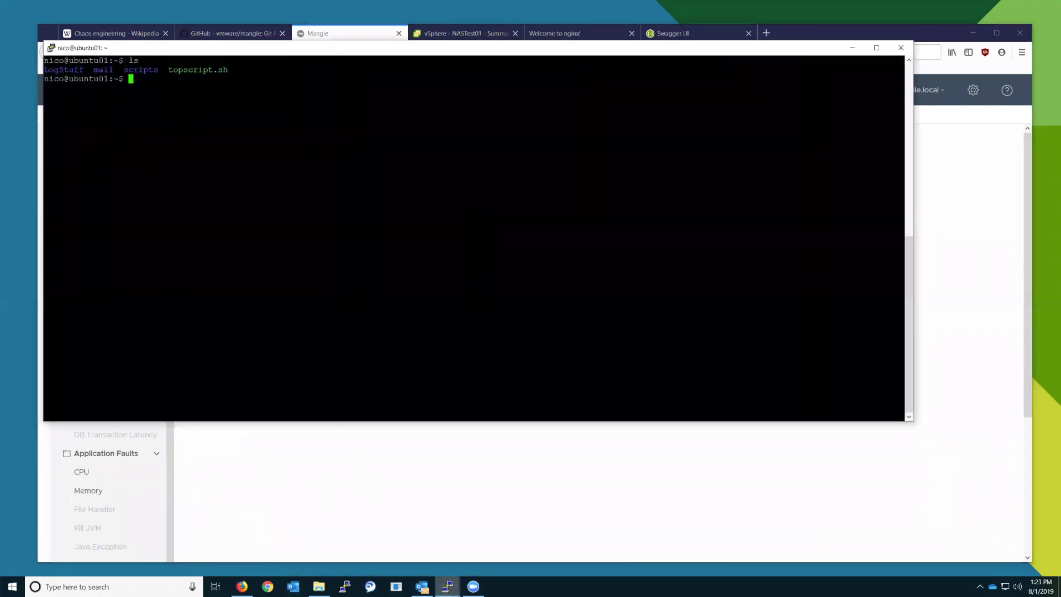
pyautogui.write('ls')
pyautogui.press('Return')
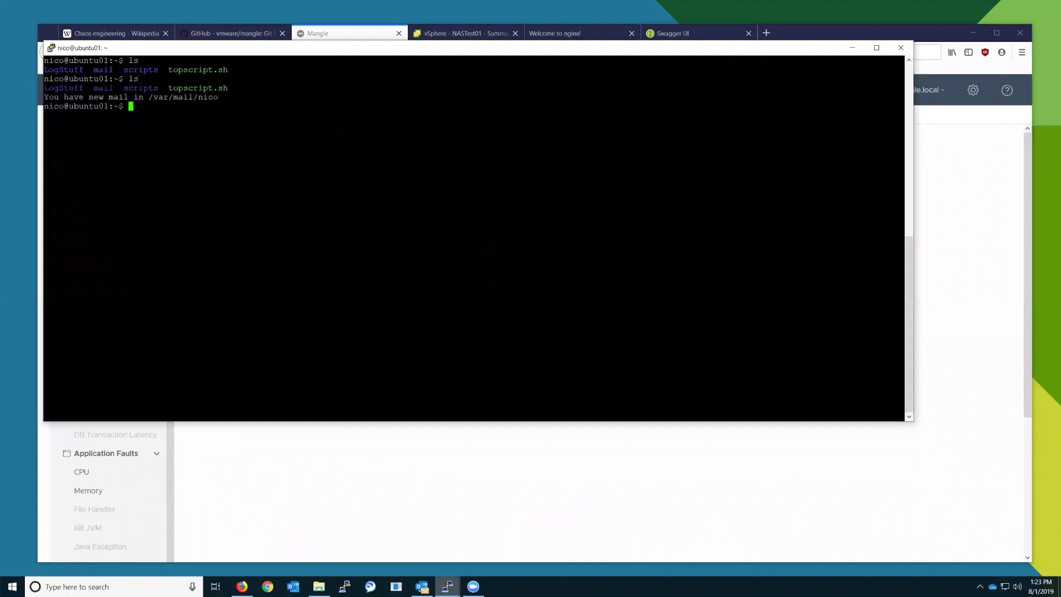
pyautogui.write('./topscript.sh &')
pyautogui.press('Return')
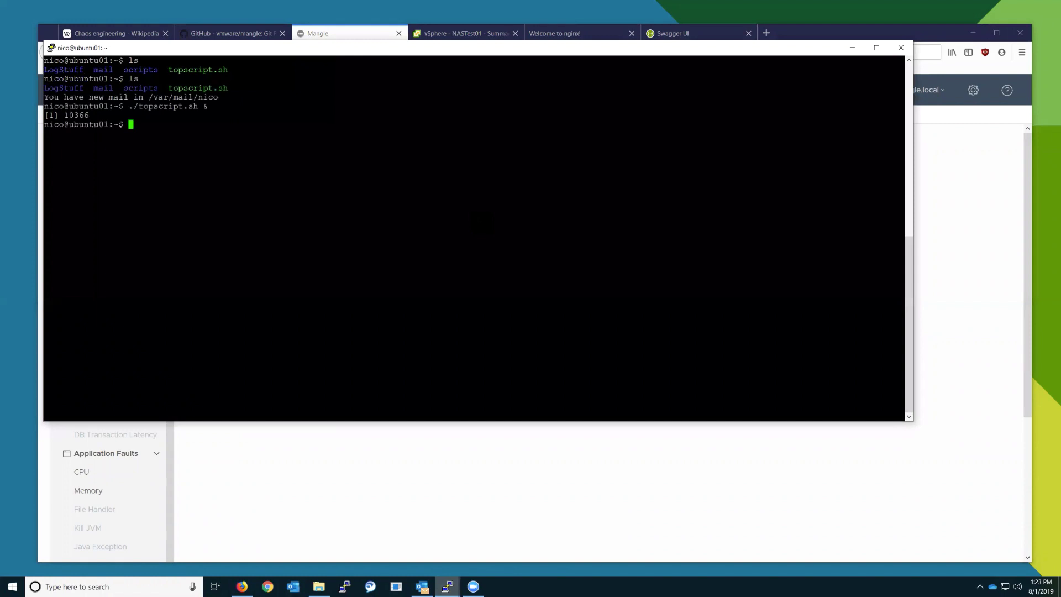
# Step: List the running processes that match top with ps ax|grep top
pyautogui.write('ps ax|greo top')
pyautogui.press('Return')
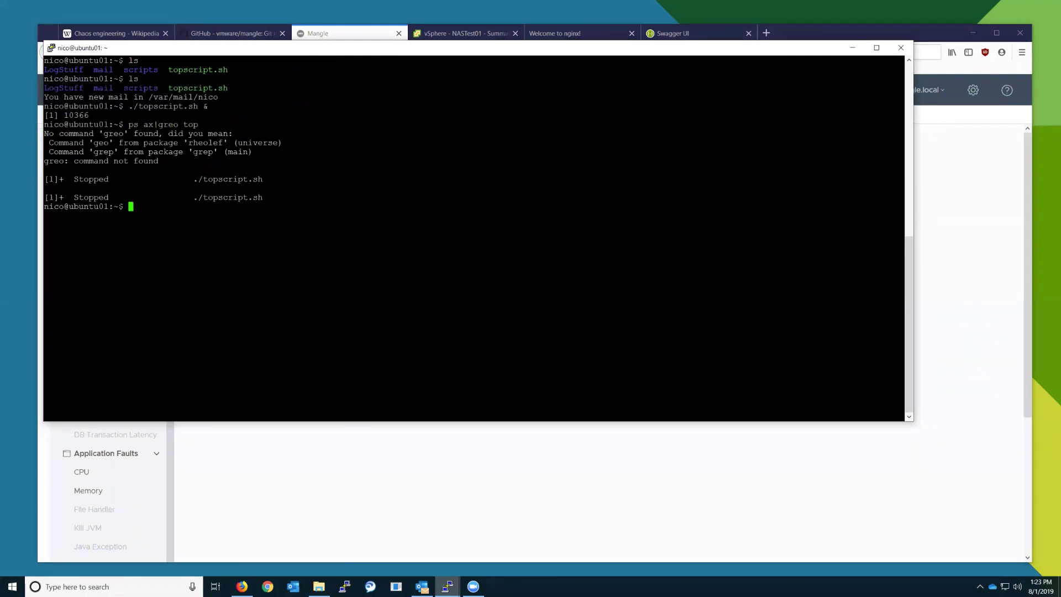
pyautogui.press('Up')
pyautogui.press('Left')
pyautogui.press('Left')
pyautogui.press('Left')
pyautogui.press('Left')
pyautogui.press('Left')
pyautogui.write('p')
pyautogui.press('Return')
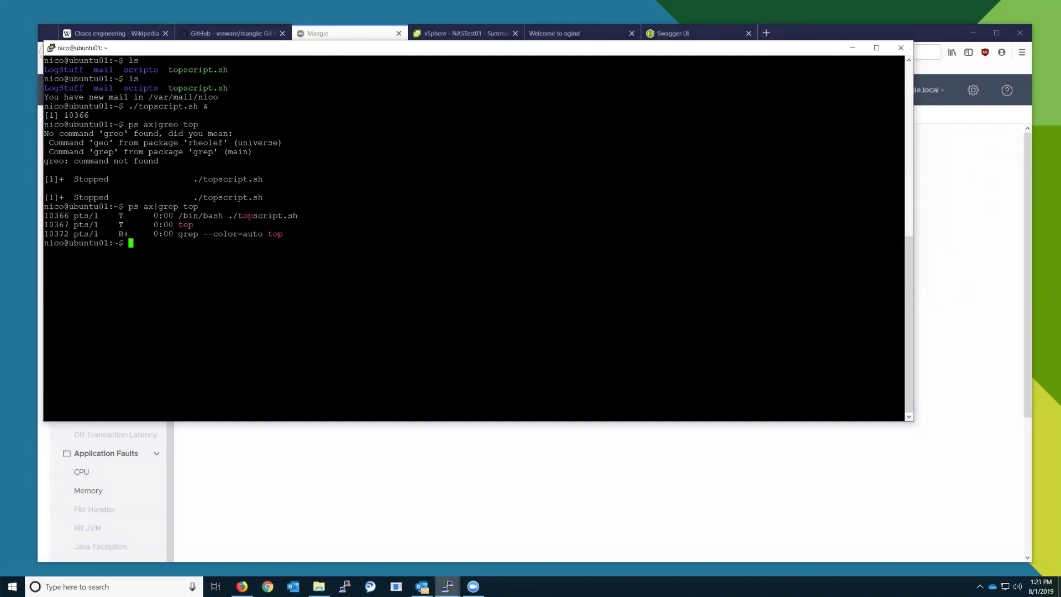
# Step: Return to Mangle, set the Process Identifier to topscript.sh, and schedule the Kill Process fault one time at 1000 milliseconds
pyautogui.click(435, 469)
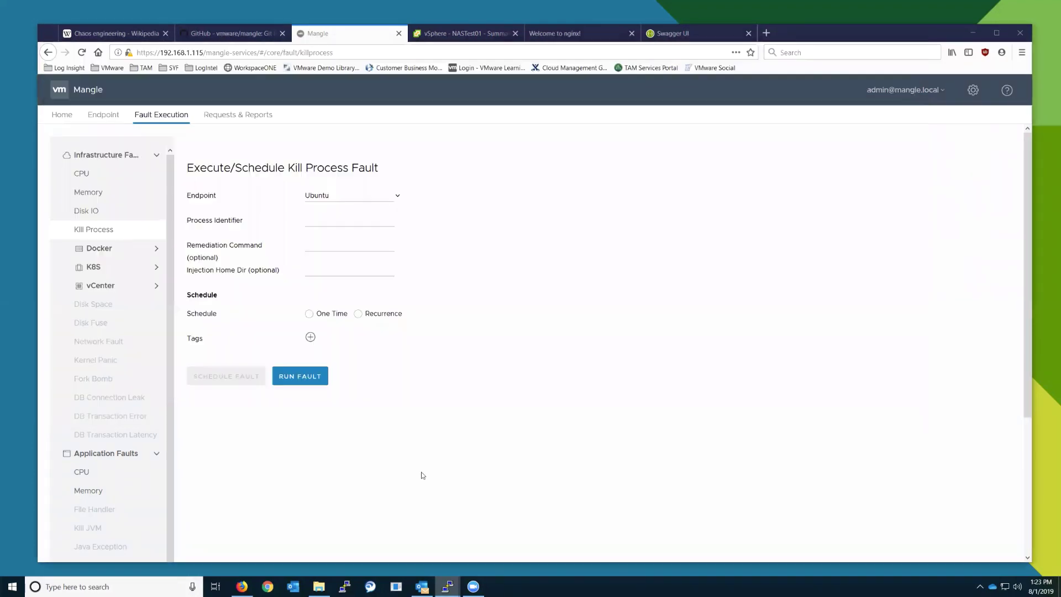
pyautogui.click(329, 221)
pyautogui.click(332, 229)
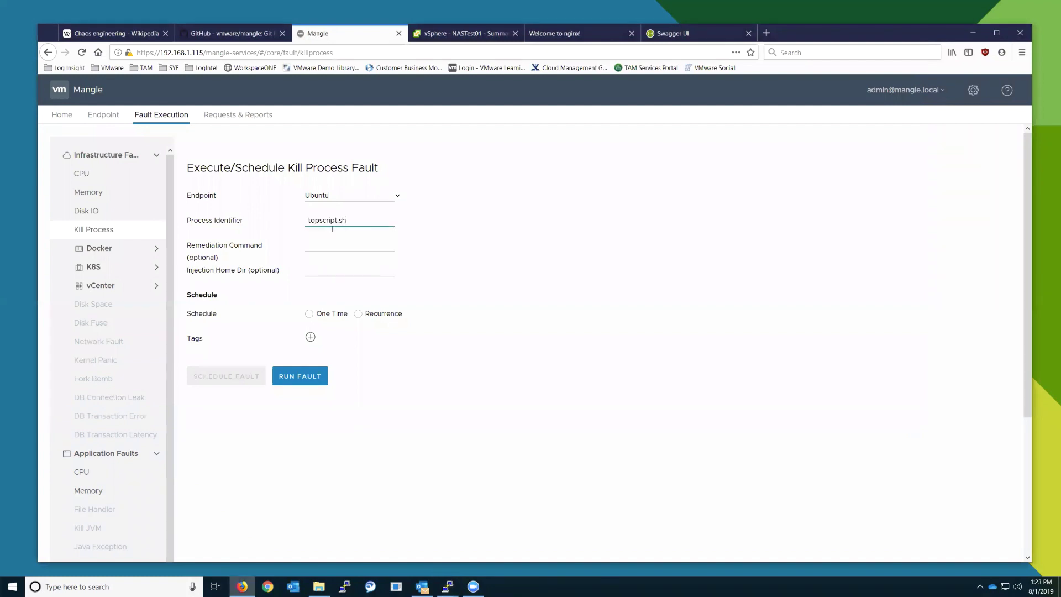
pyautogui.click(309, 314)
pyautogui.click(338, 340)
pyautogui.write('1000')
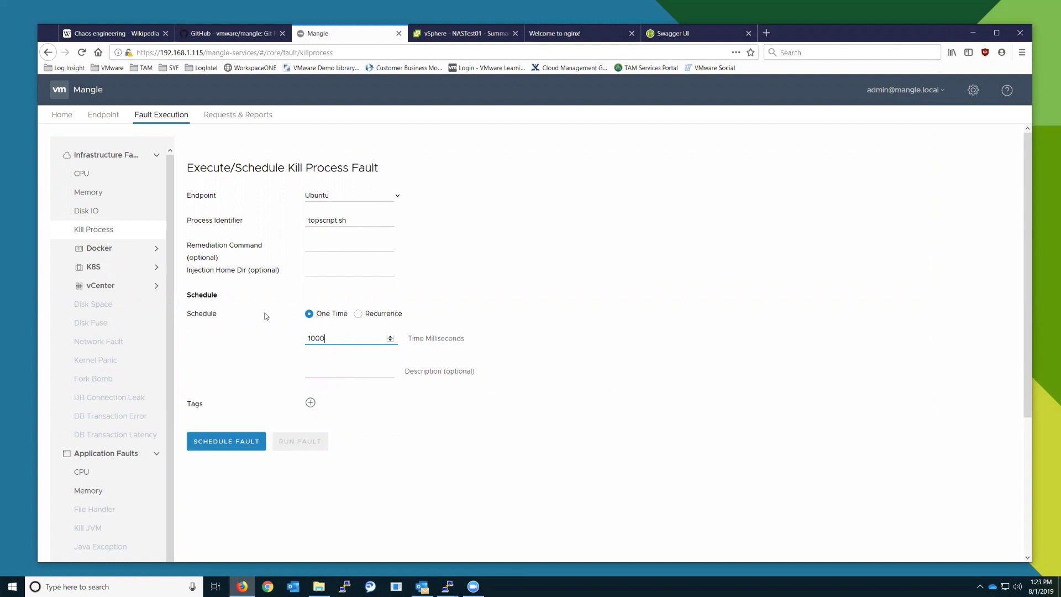
pyautogui.click(238, 444)
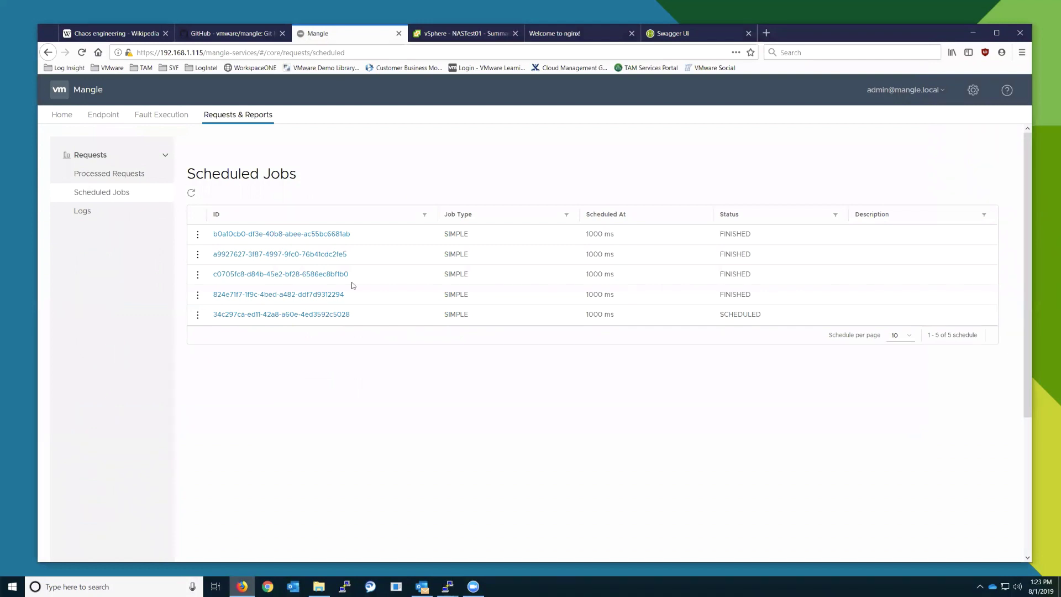
# Step: Switch to the ubuntu01 PuTTY session and rerun ps ax|grep top repeatedly to check the topscript.sh process
pyautogui.moveTo(448, 585)
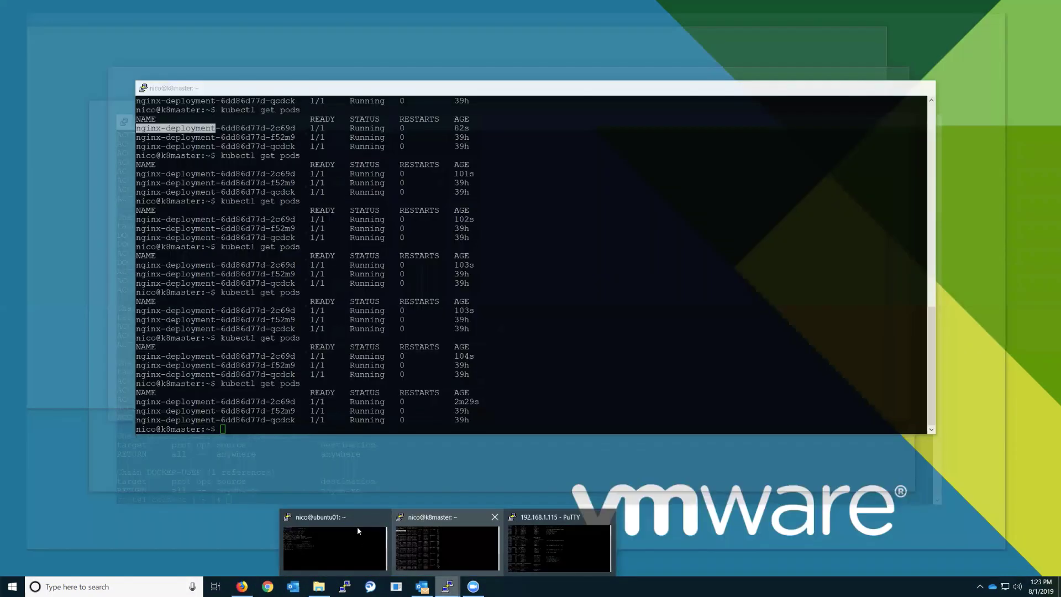
pyautogui.click(357, 528)
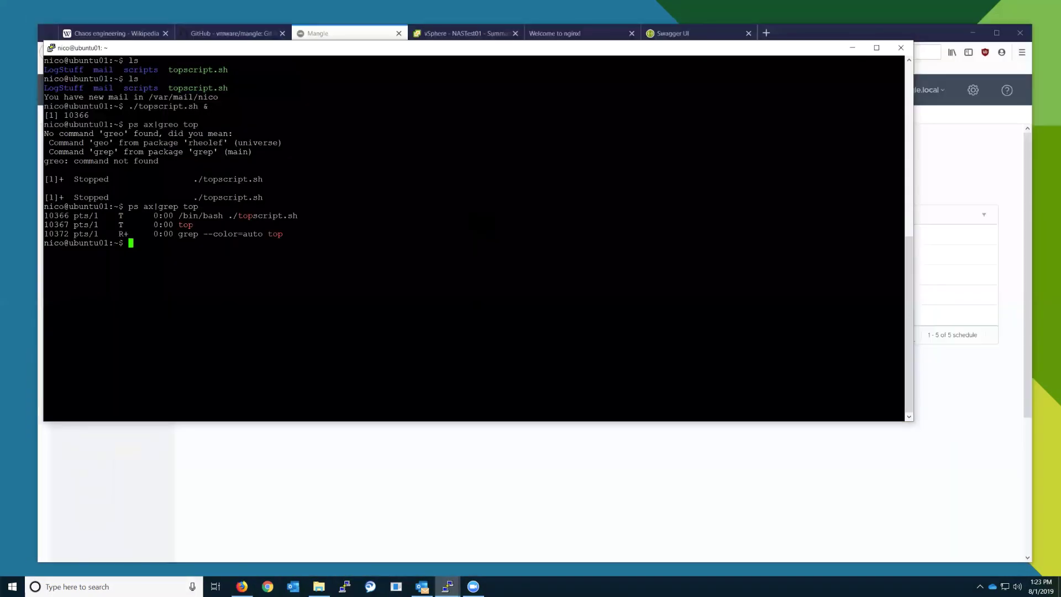
pyautogui.press('Up')
pyautogui.press('Return')
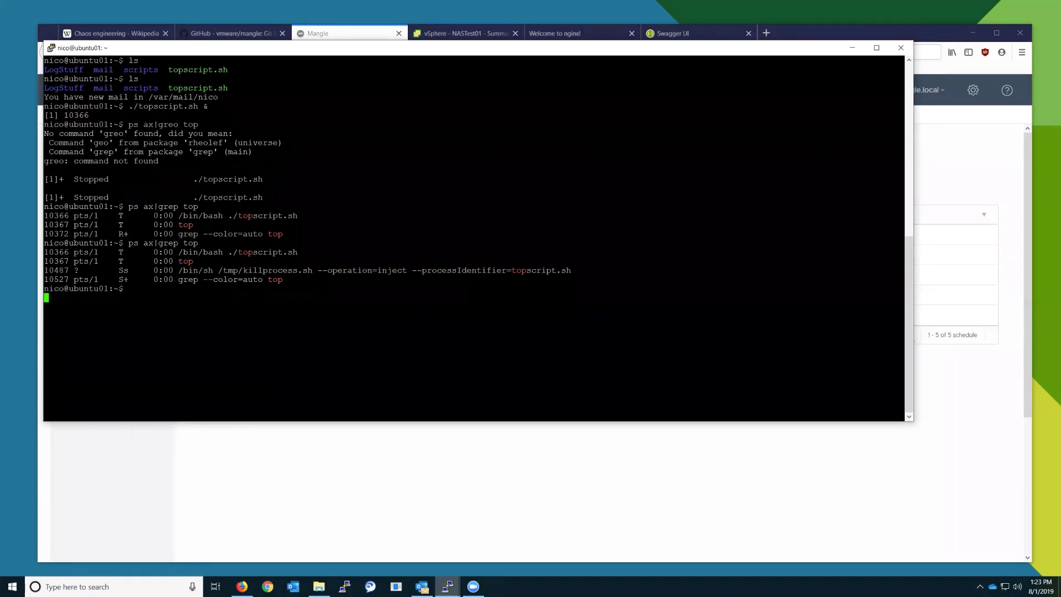
pyautogui.press('Up')
pyautogui.press('Return')
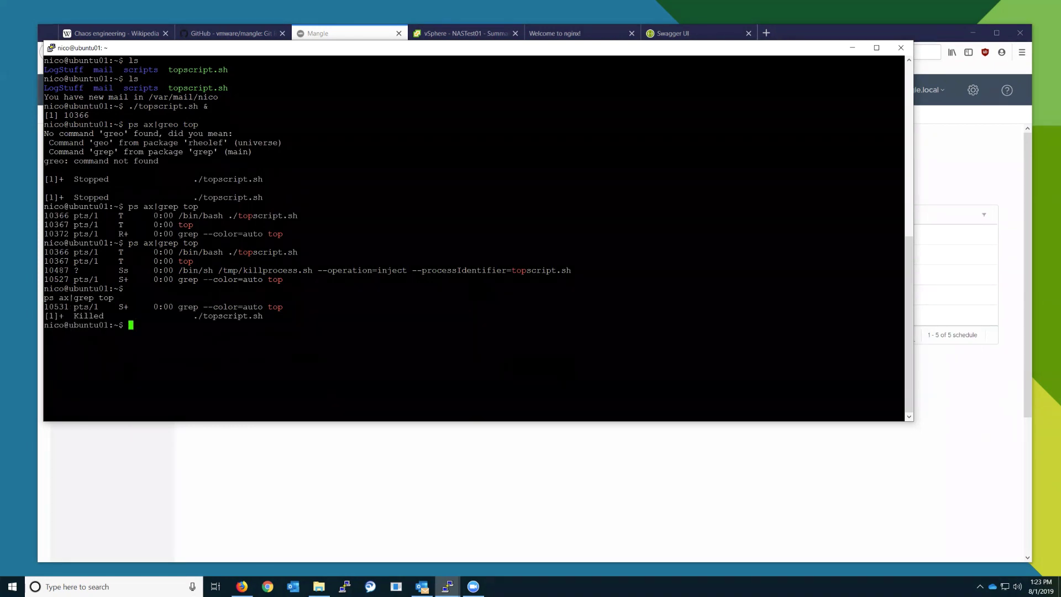
pyautogui.press('Up')
pyautogui.press('Return')
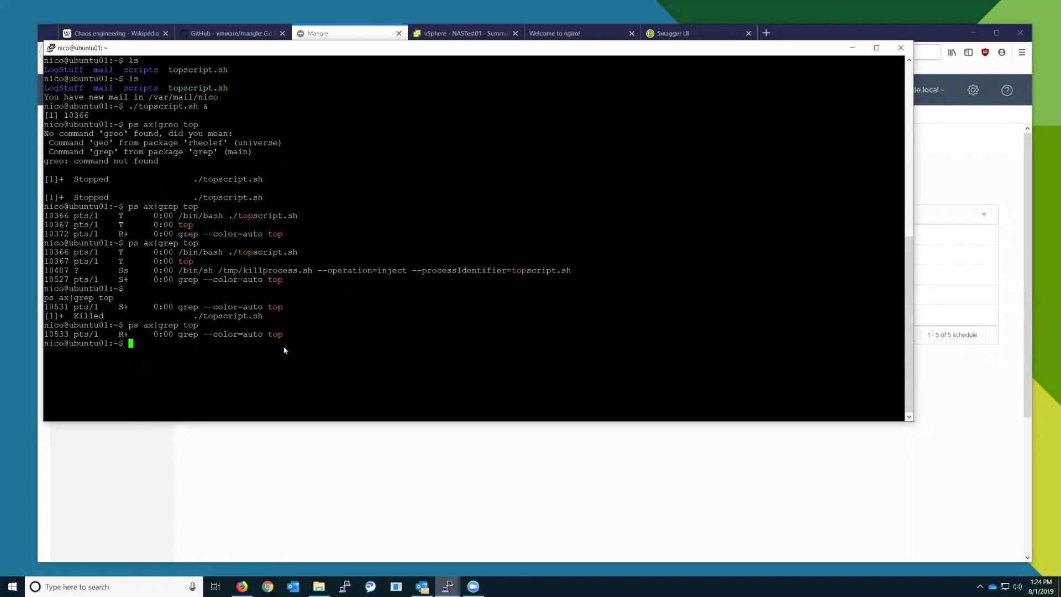
# Step: Return to Mangle and open a CPU infrastructure fault with endpoint Ubuntu and a CPU load of 100%
pyautogui.click(341, 475)
pyautogui.click(177, 116)
pyautogui.click(109, 155)
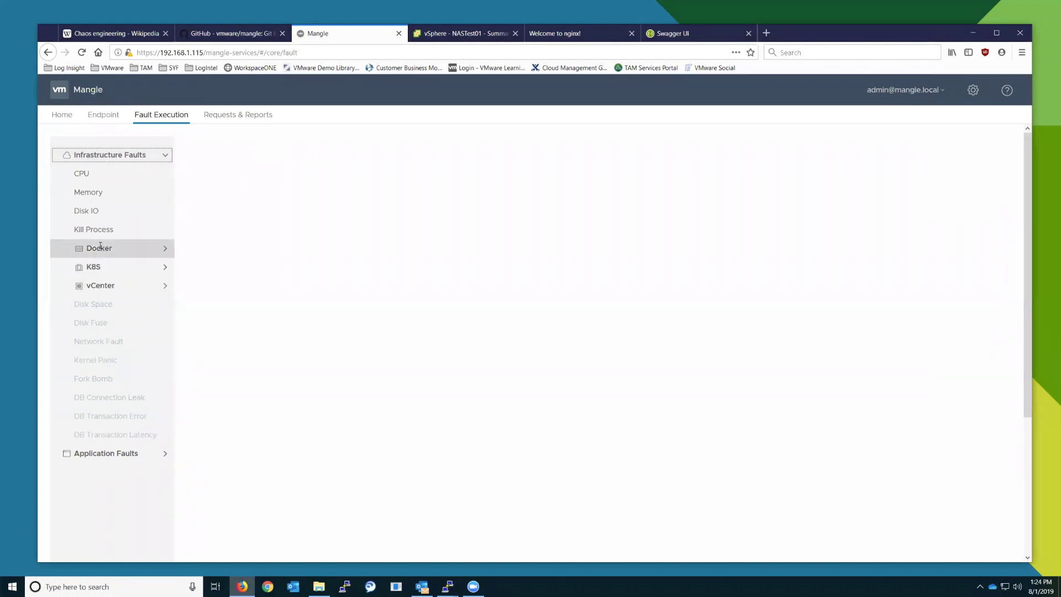
pyautogui.click(95, 230)
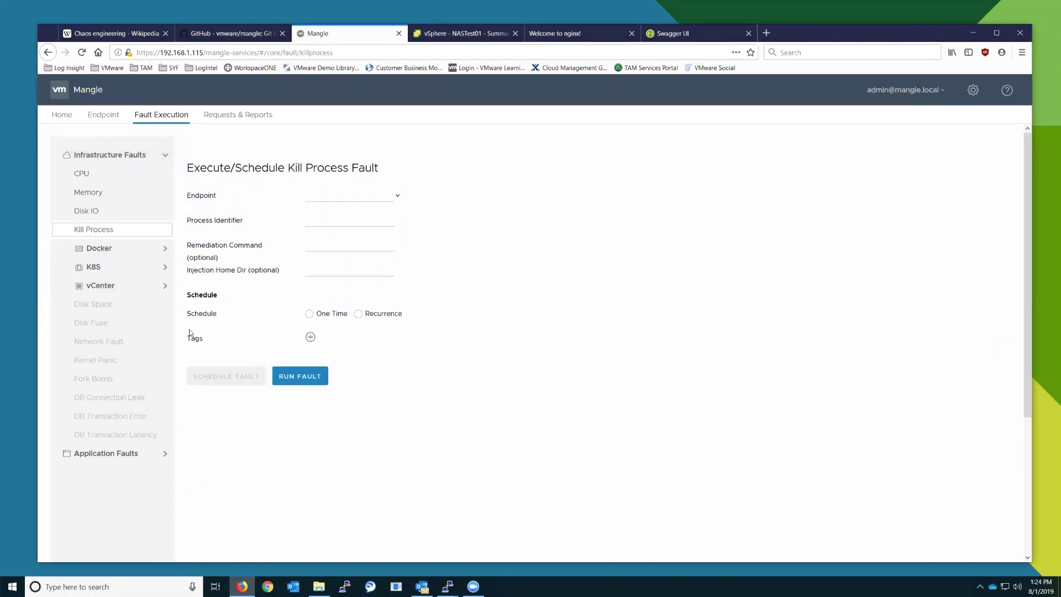
pyautogui.click(97, 180)
pyautogui.click(347, 200)
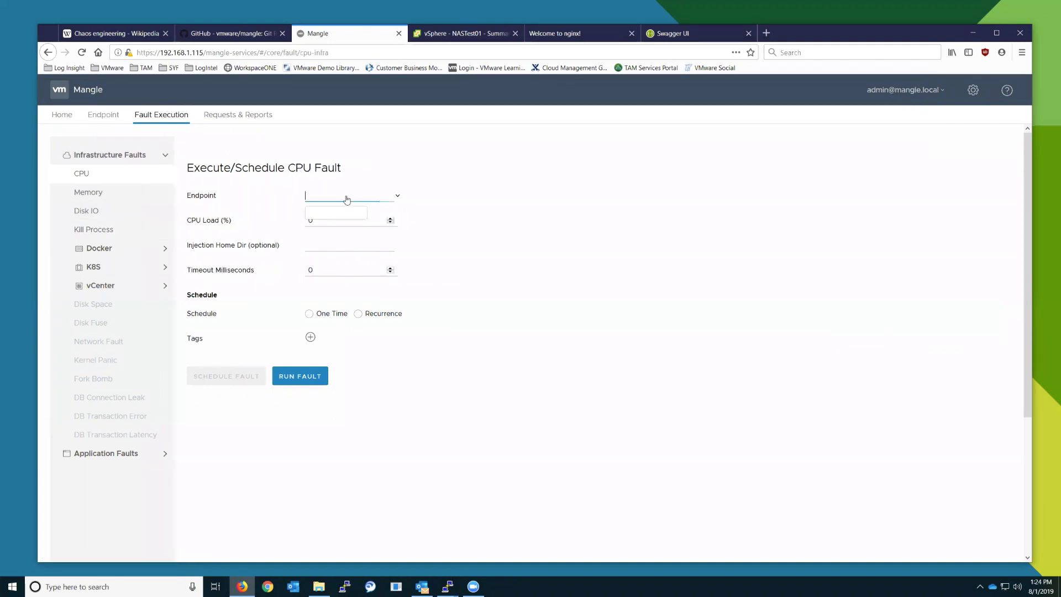
pyautogui.click(320, 209)
pyautogui.press('Tab')
pyautogui.write('10')
# Step: Set the CPU fault's timeout to 5000 milliseconds and its schedule to One Time
pyautogui.doubleClick(319, 271)
pyautogui.write('100')
pyautogui.click(316, 315)
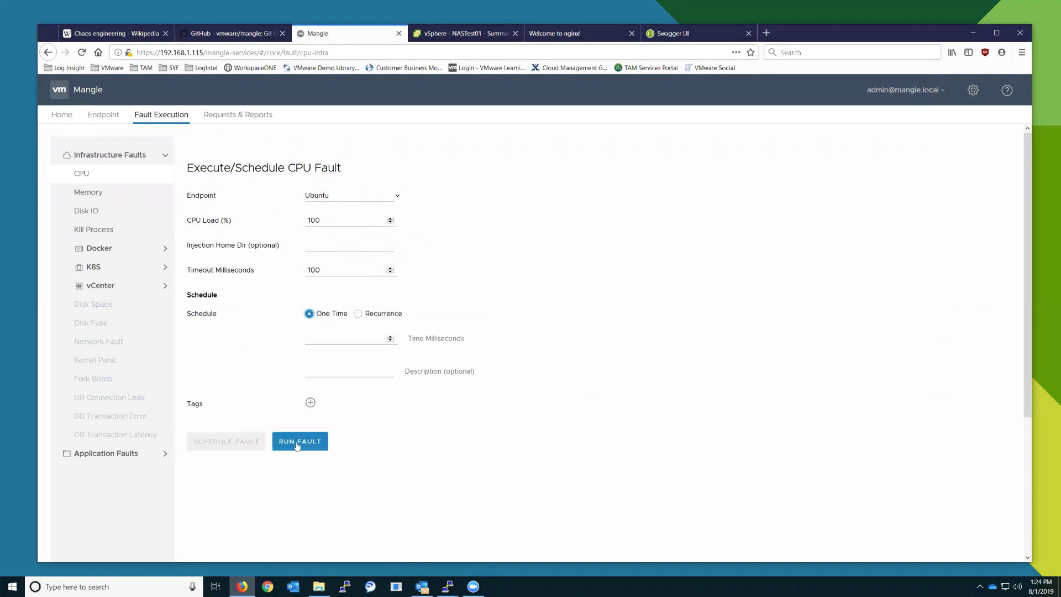
pyautogui.click(327, 271)
pyautogui.press('BackSpace')
pyautogui.press('BackSpace')
pyautogui.press('BackSpace')
pyautogui.write('5000')
# Step: Set the one-time schedule to 1000 milliseconds and schedule the CPU fault
pyautogui.click(324, 339)
pyautogui.write('1000')
pyautogui.click(334, 447)
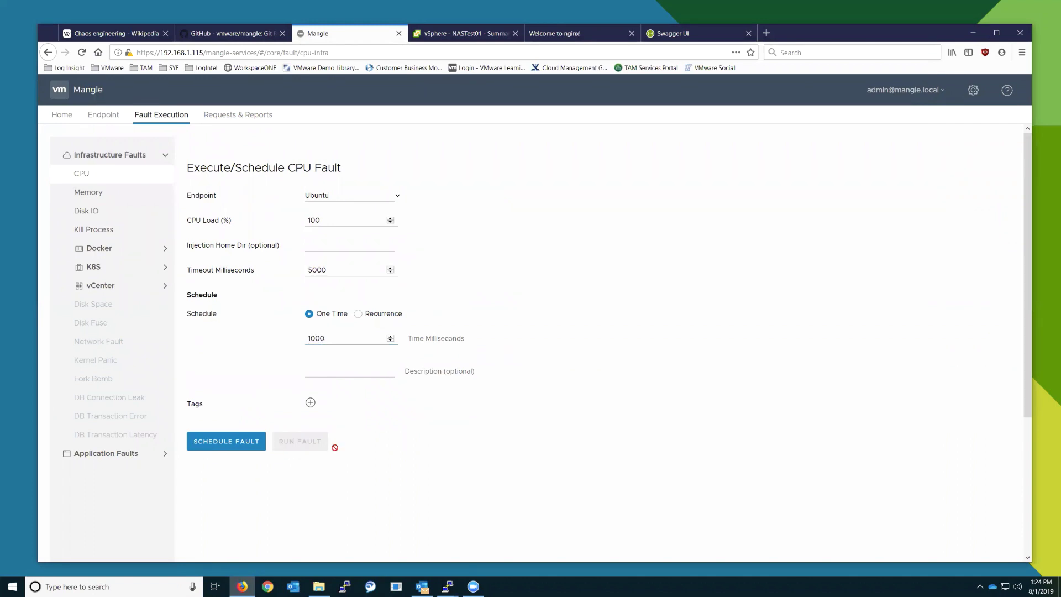
pyautogui.click(321, 241)
pyautogui.click(350, 373)
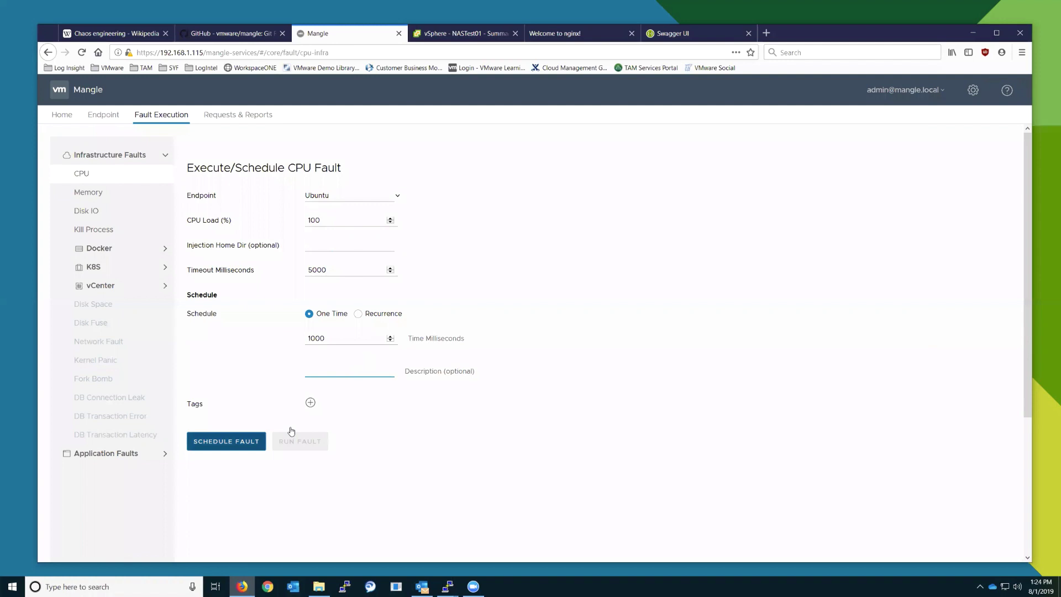
pyautogui.click(232, 443)
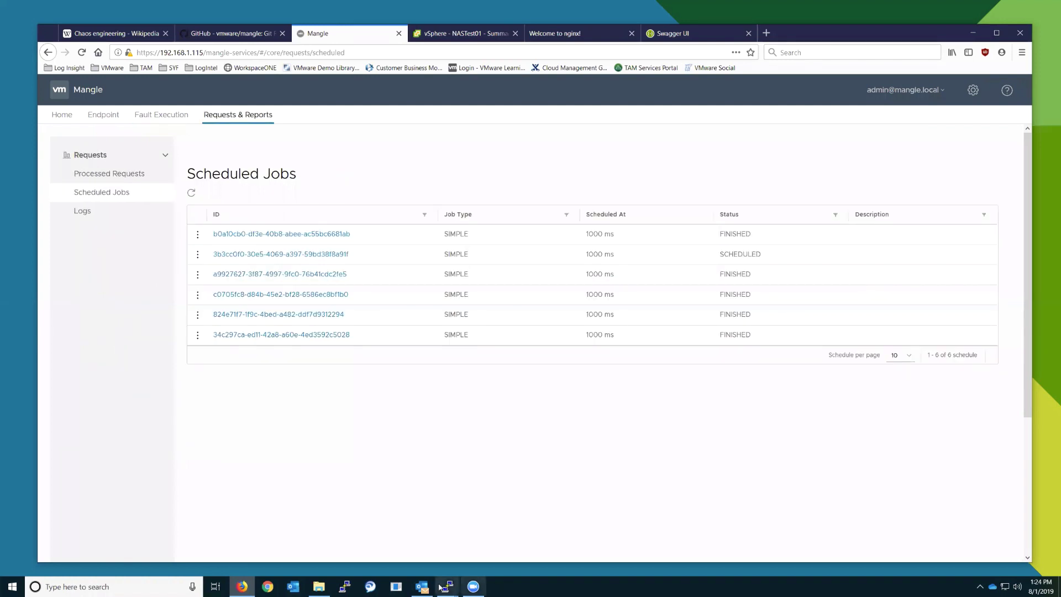
# Step: Switch to the ubuntu01 PuTTY session and run top to monitor the CPU usage
pyautogui.moveTo(445, 587)
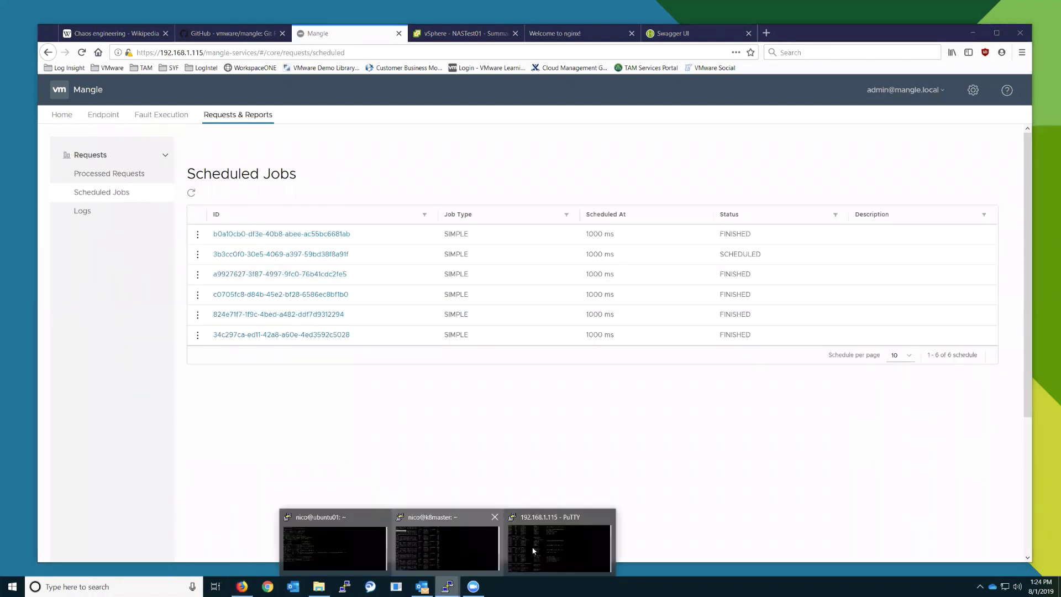
pyautogui.click(353, 546)
pyautogui.write('top')
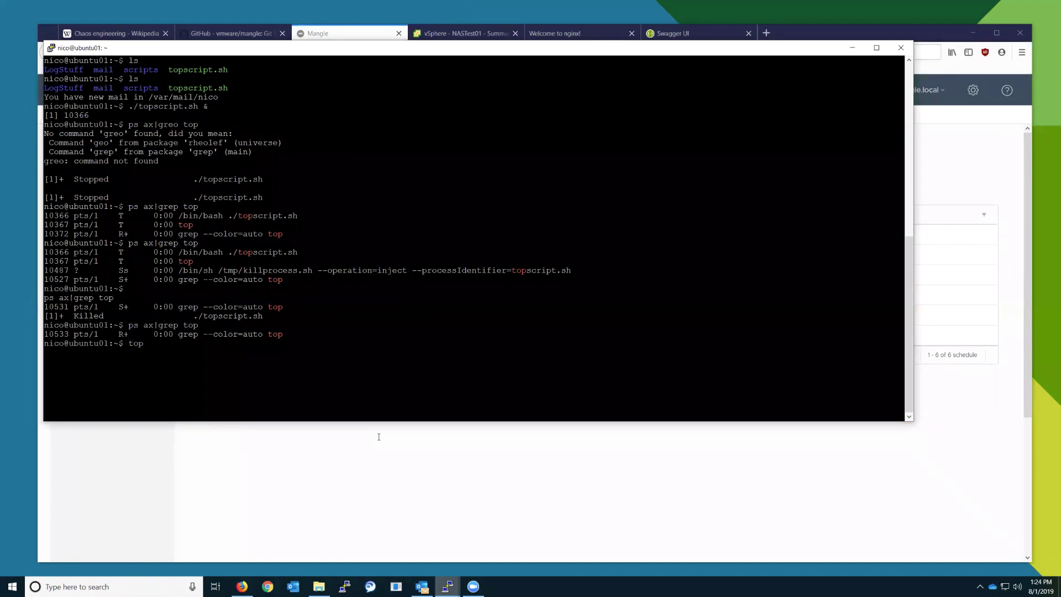
pyautogui.press('Return')
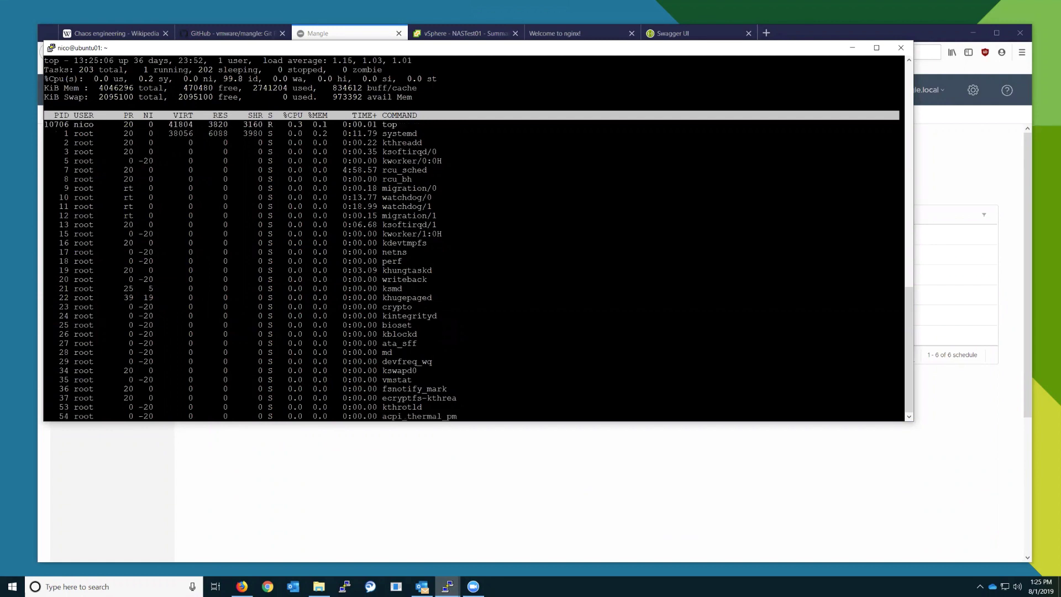
# Step: Return to Mangle and open a new CPU infrastructure fault for the Ubuntu endpoint with a 100% CPU load
pyautogui.click(378, 487)
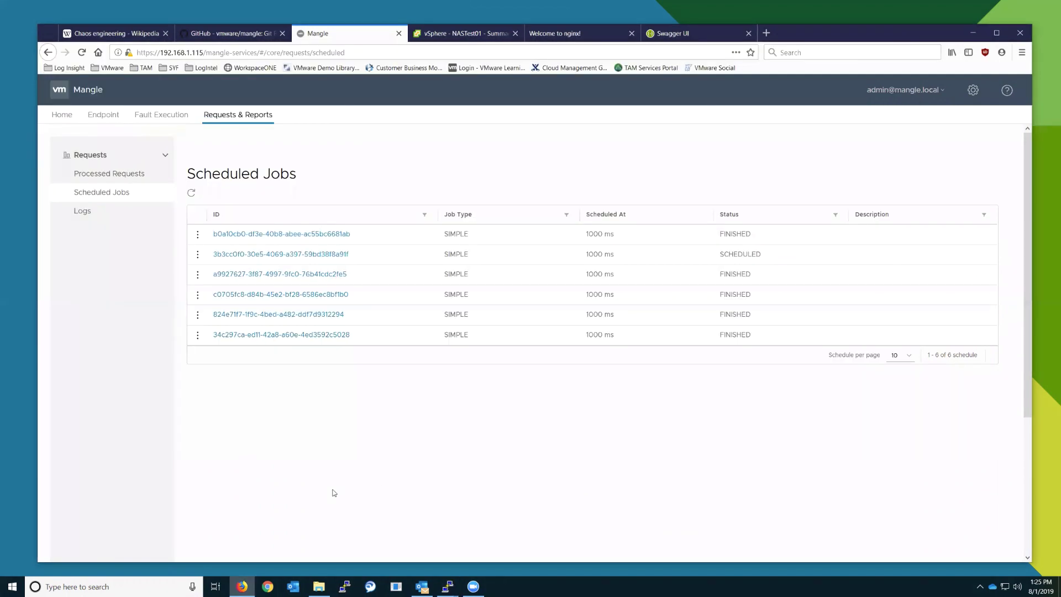
pyautogui.click(156, 116)
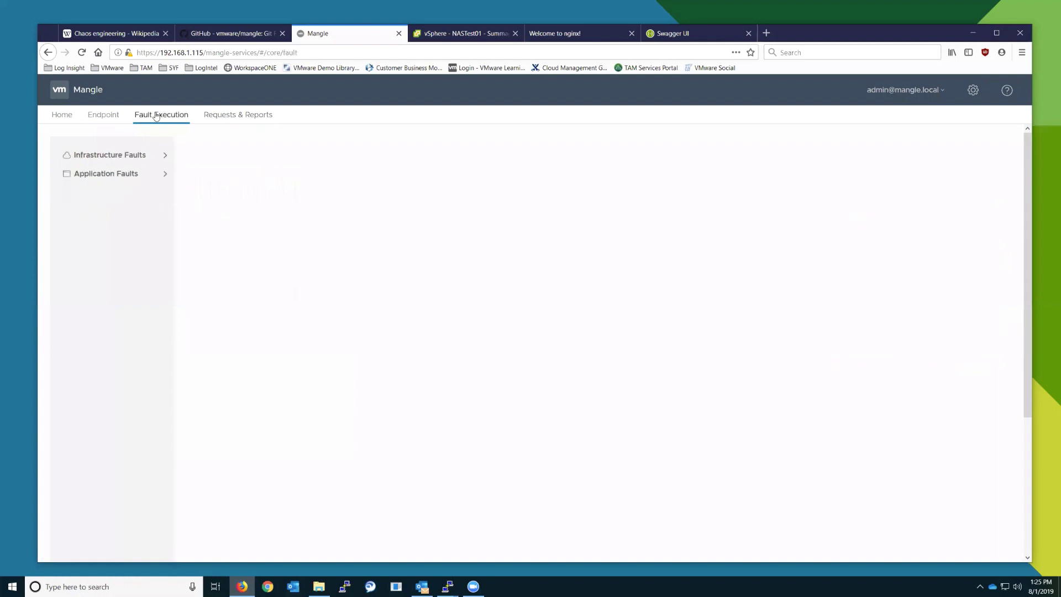
pyautogui.click(122, 158)
pyautogui.click(87, 172)
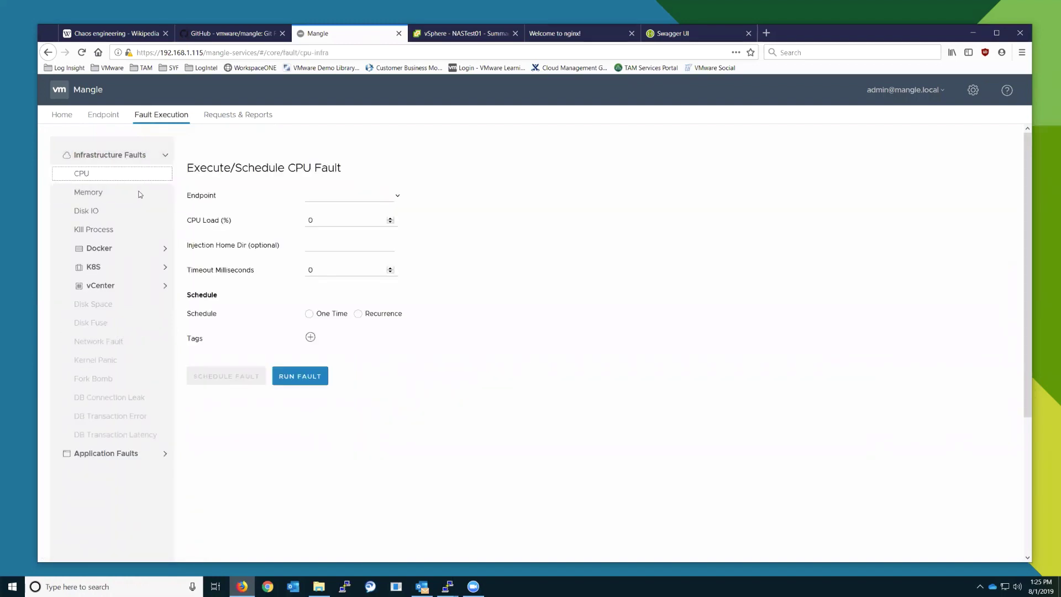
pyautogui.click(343, 198)
pyautogui.click(316, 209)
pyautogui.doubleClick(322, 220)
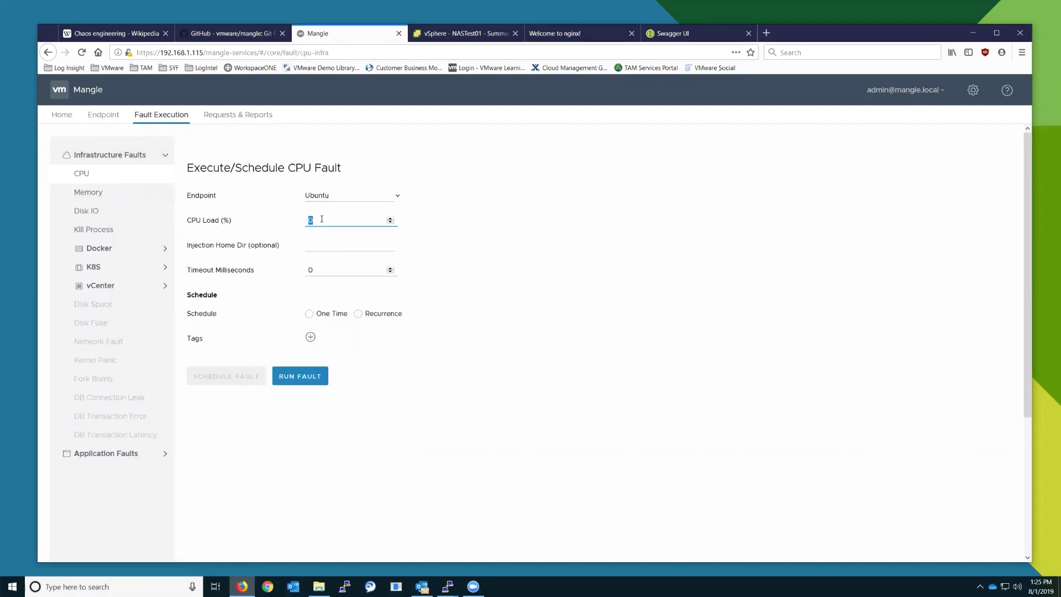
pyautogui.press('BackSpace')
pyautogui.write('100')
pyautogui.press('Tab')
# Step: Set the new CPU fault's timeout to 10000 milliseconds and schedule it one time at 10000 milliseconds
pyautogui.doubleClick(349, 269)
pyautogui.write('10000')
pyautogui.click(323, 313)
pyautogui.click(330, 338)
pyautogui.write('10000')
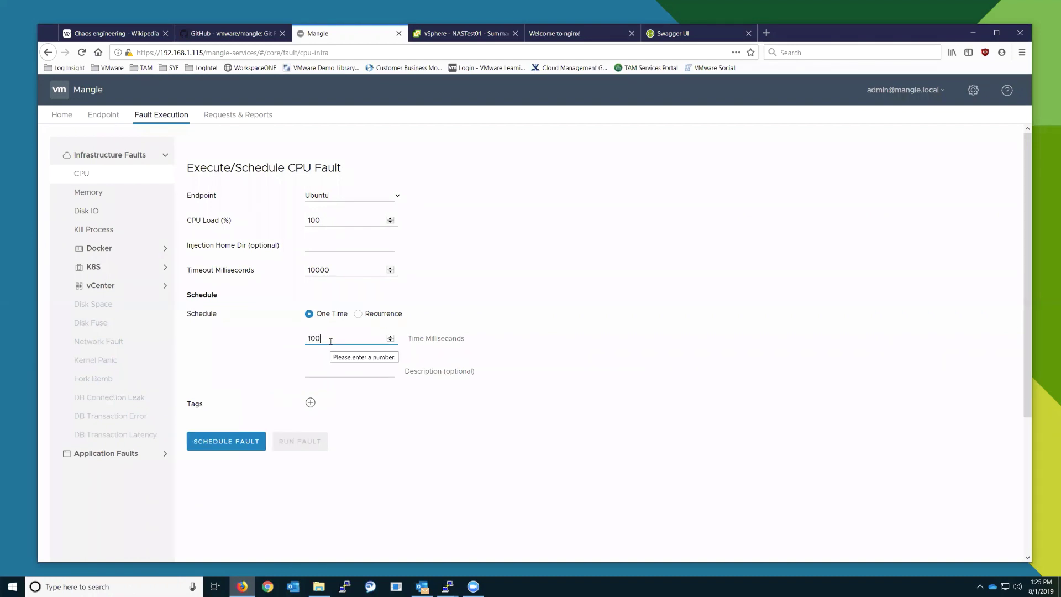
pyautogui.click(232, 445)
# Step: Check the CPU usage in the ubuntu01 PuTTY session's top display, and return to Mangle's list of remote machine endpoints
pyautogui.moveTo(445, 587)
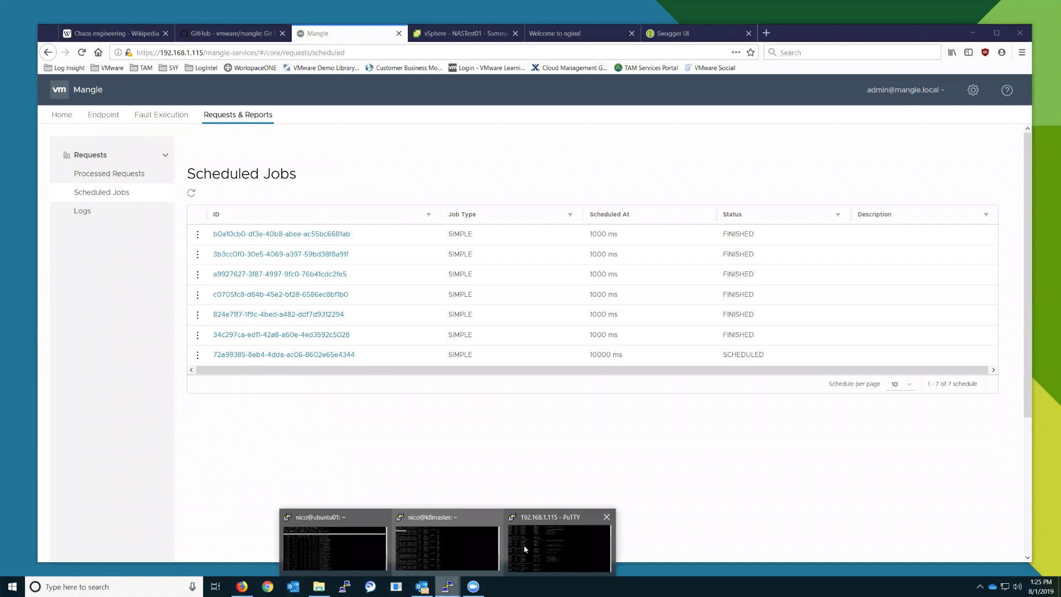
pyautogui.click(354, 541)
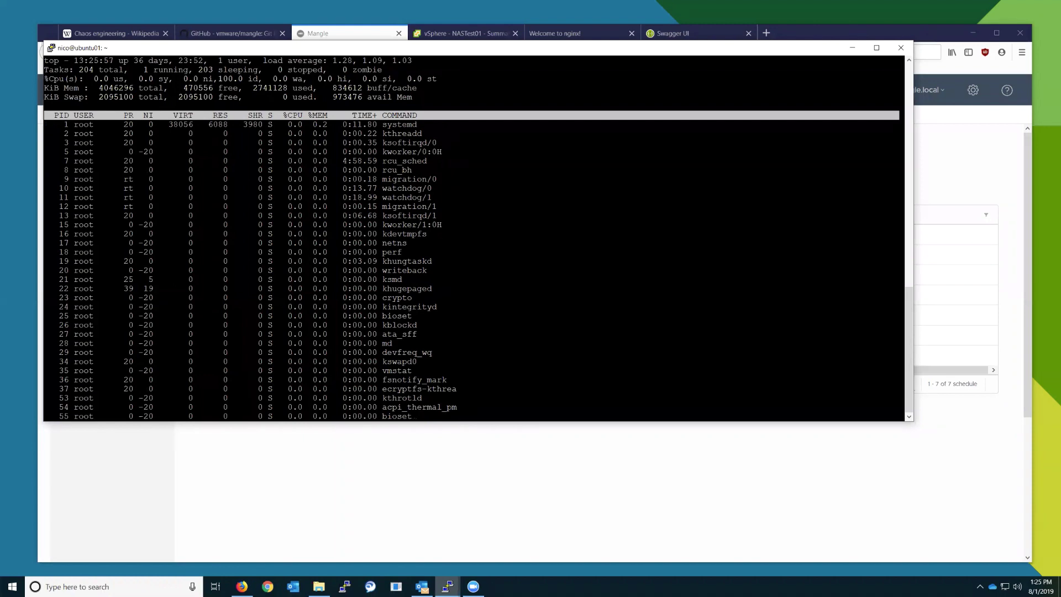
pyautogui.click(426, 450)
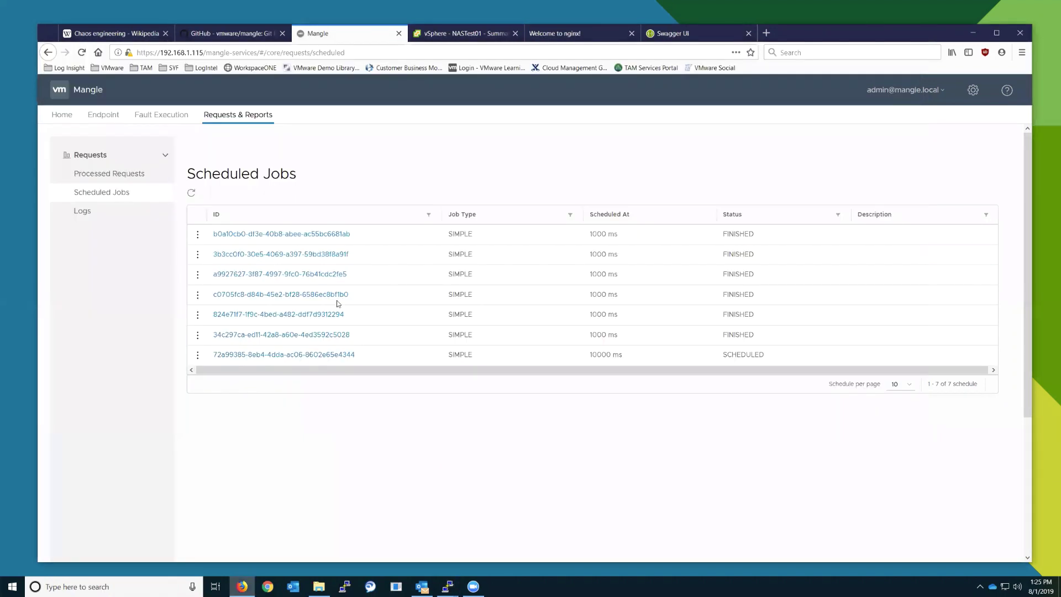
pyautogui.click(165, 116)
pyautogui.click(100, 118)
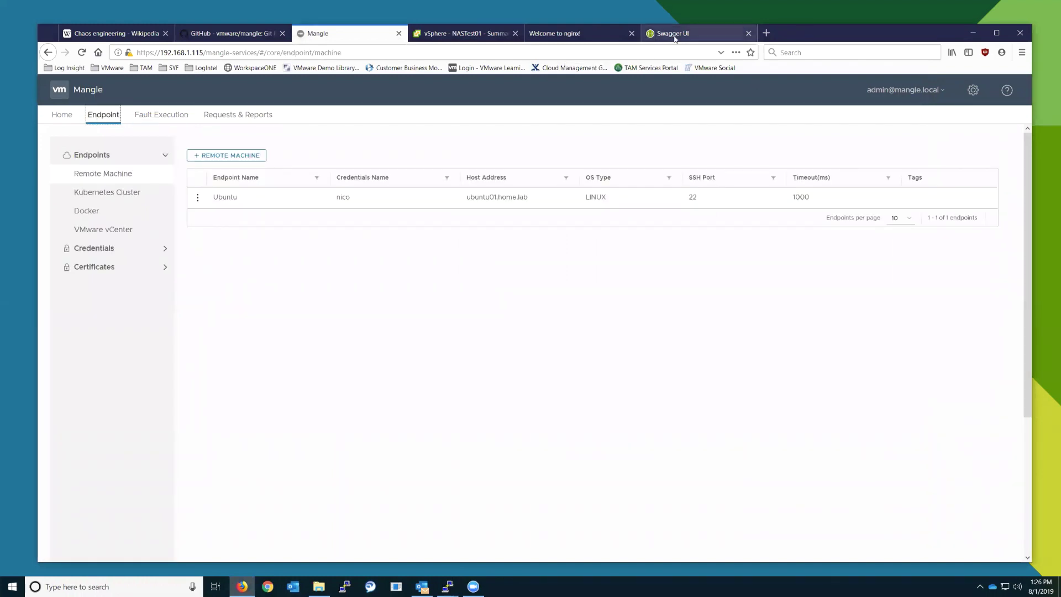
# Step: Review the task and vCenter operations of the Mangle VCenter API EndPoints in the Swagger UI
pyautogui.click(657, 35)
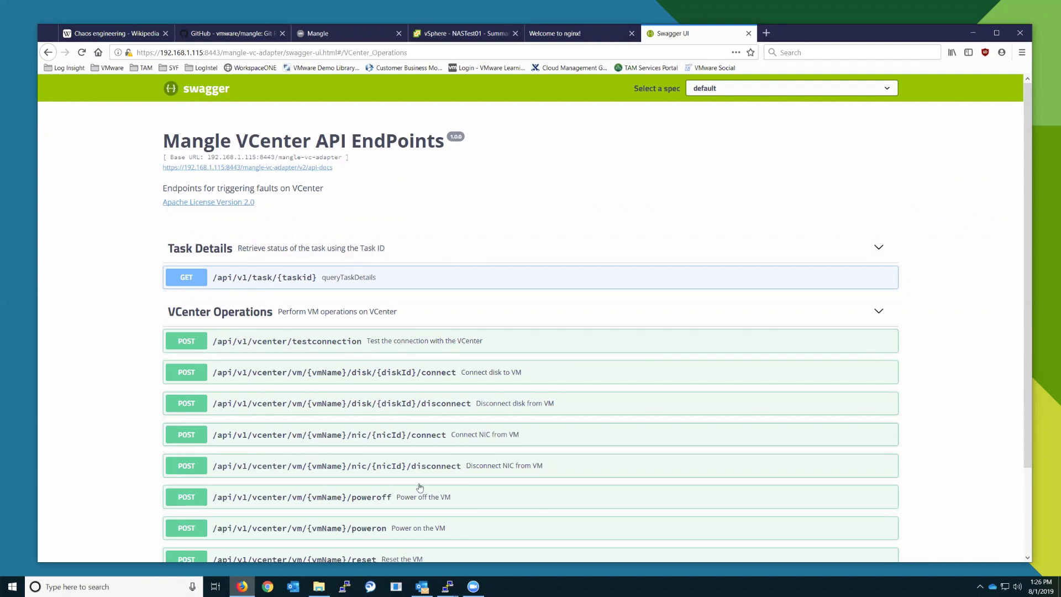
pyautogui.scroll(-2, 332, 431)
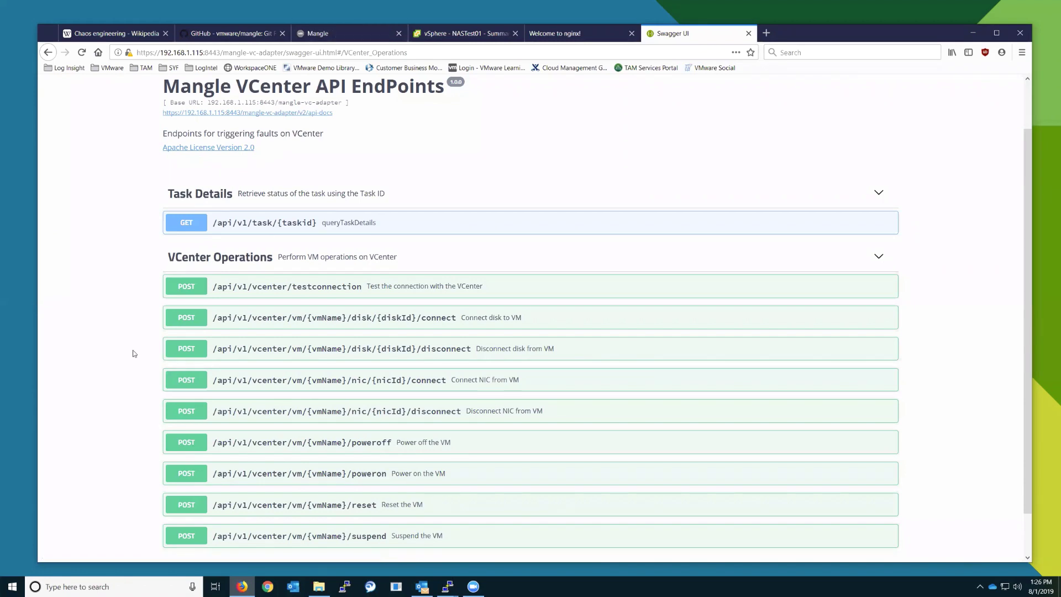
pyautogui.scroll(2, 155, 395)
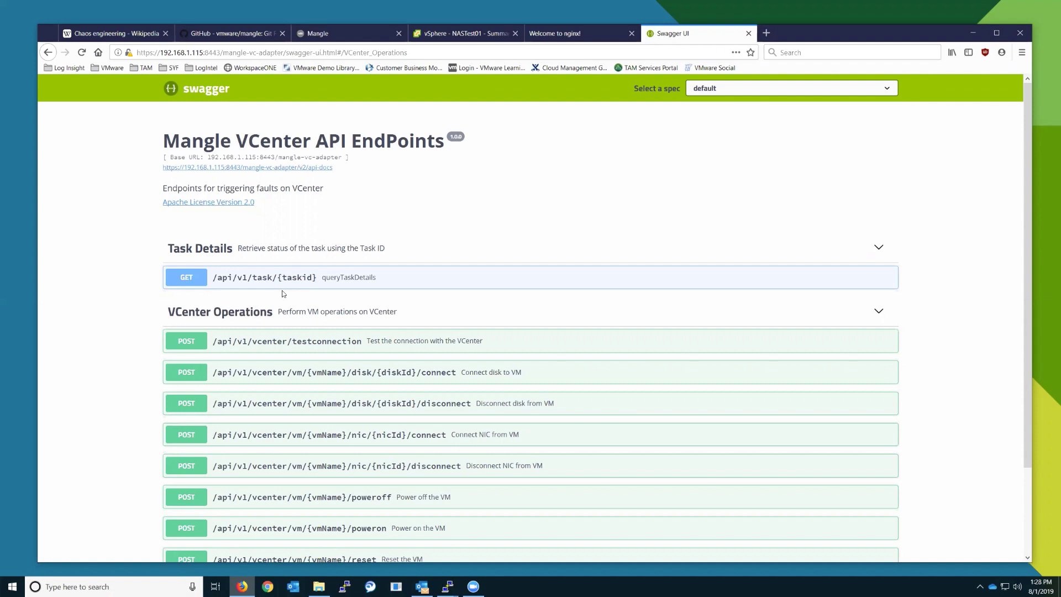
pyautogui.click(315, 31)
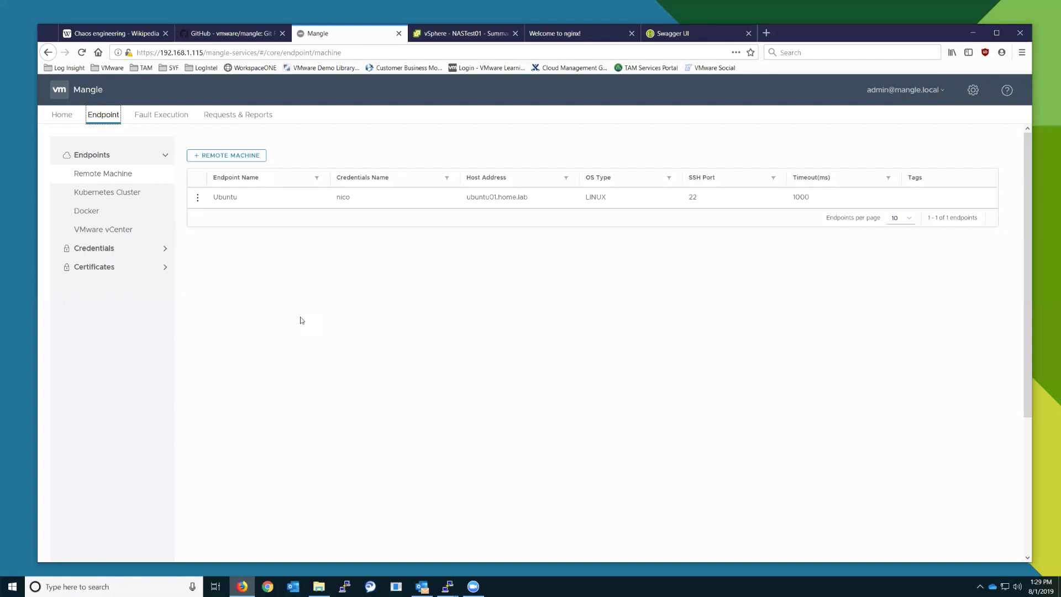
pyautogui.click(687, 37)
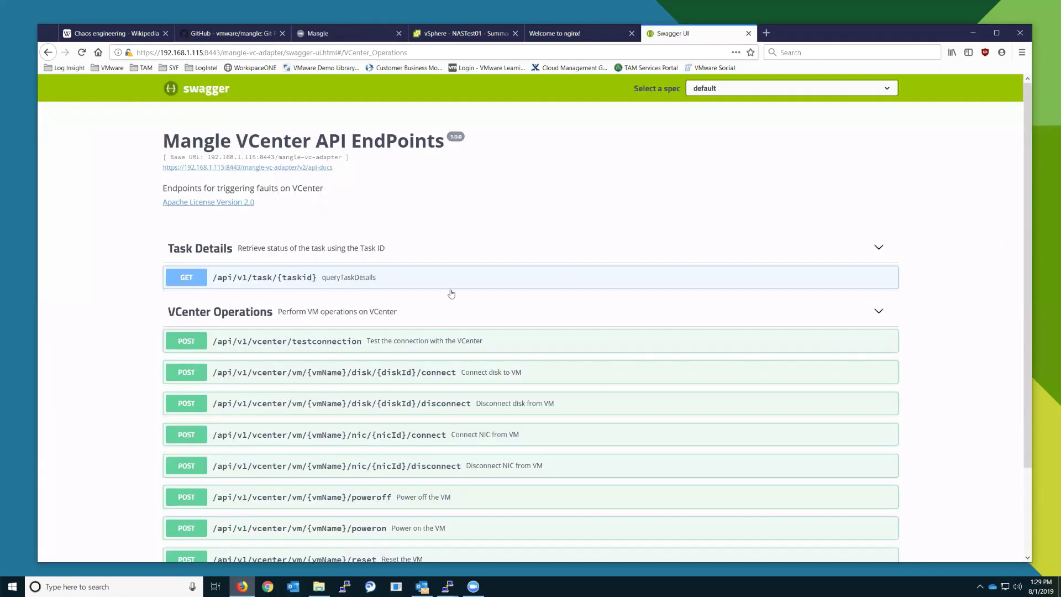
pyautogui.scroll(-2, 322, 355)
pyautogui.scroll(2, 273, 359)
# Step: Switch to the Mangle GitHub page and open the Mangle Deployment and Administration Guide in a new tab
pyautogui.click(309, 34)
pyautogui.click(180, 35)
pyautogui.click(314, 36)
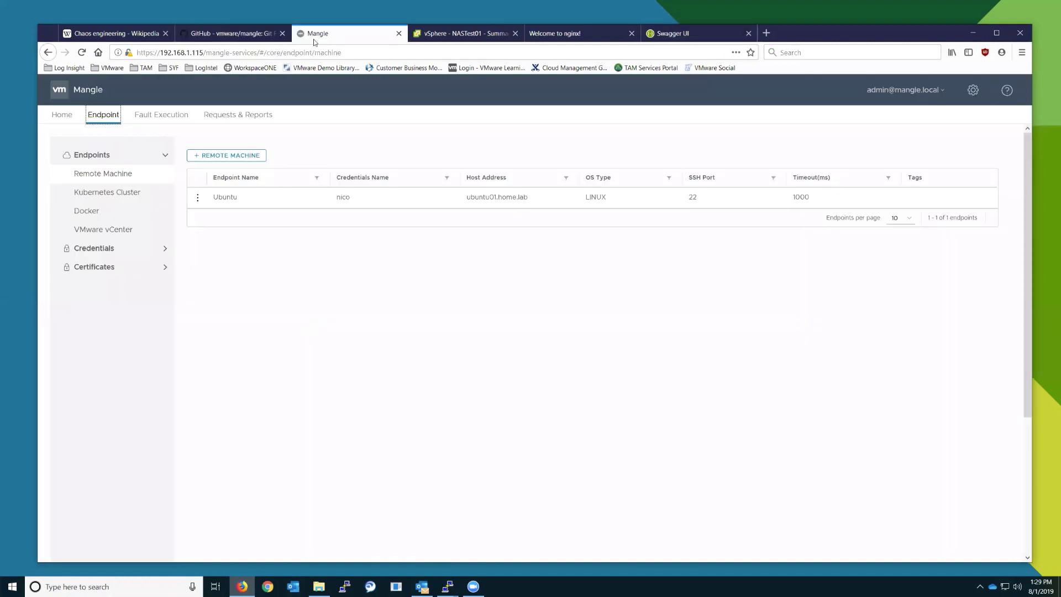
pyautogui.hotkey('ctrl', 'shift', 'Tab')
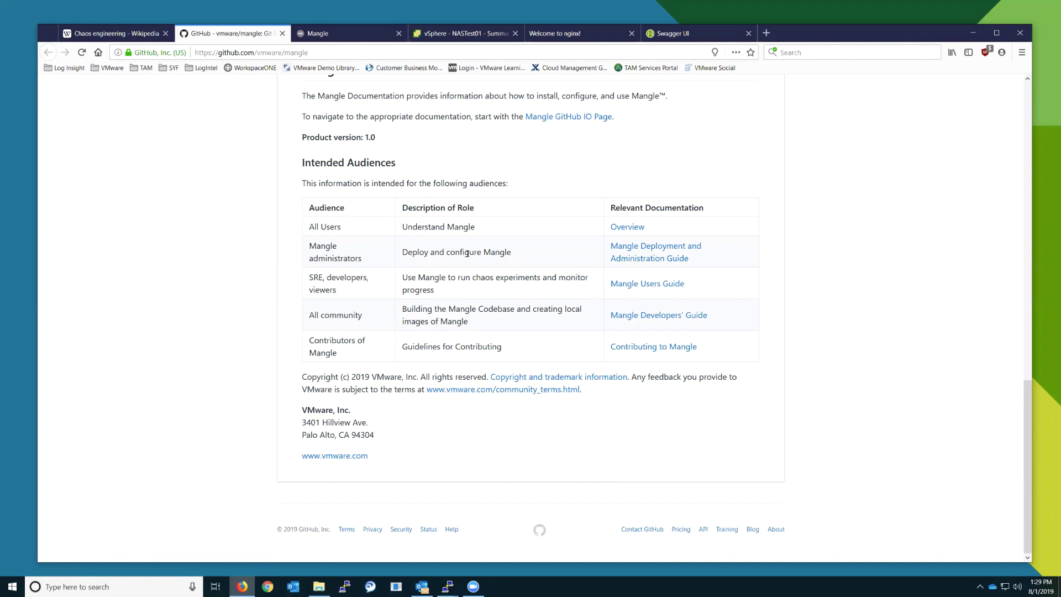
pyautogui.middleClick(663, 249)
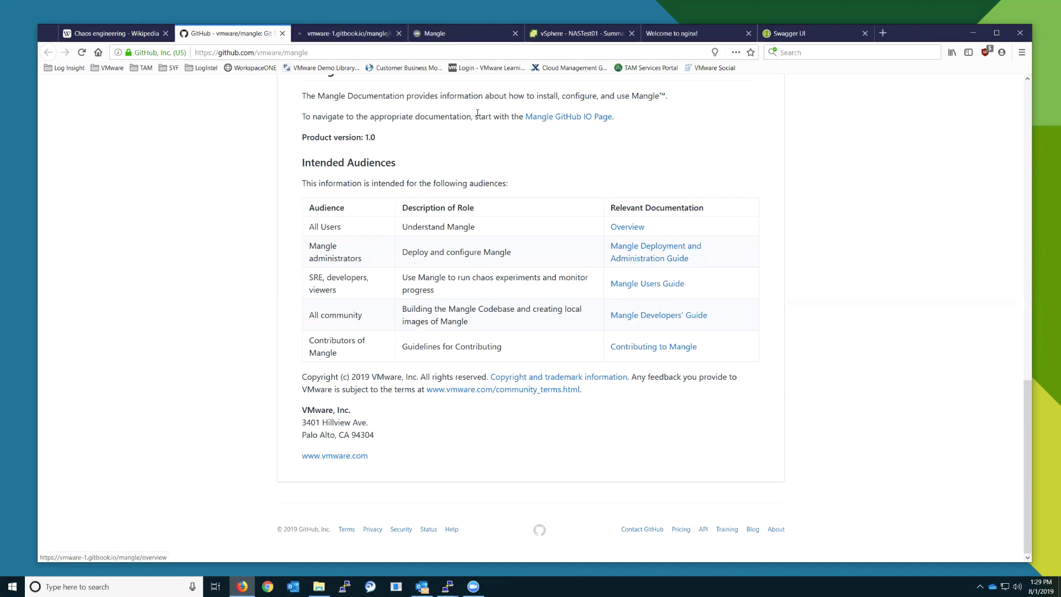
pyautogui.click(336, 31)
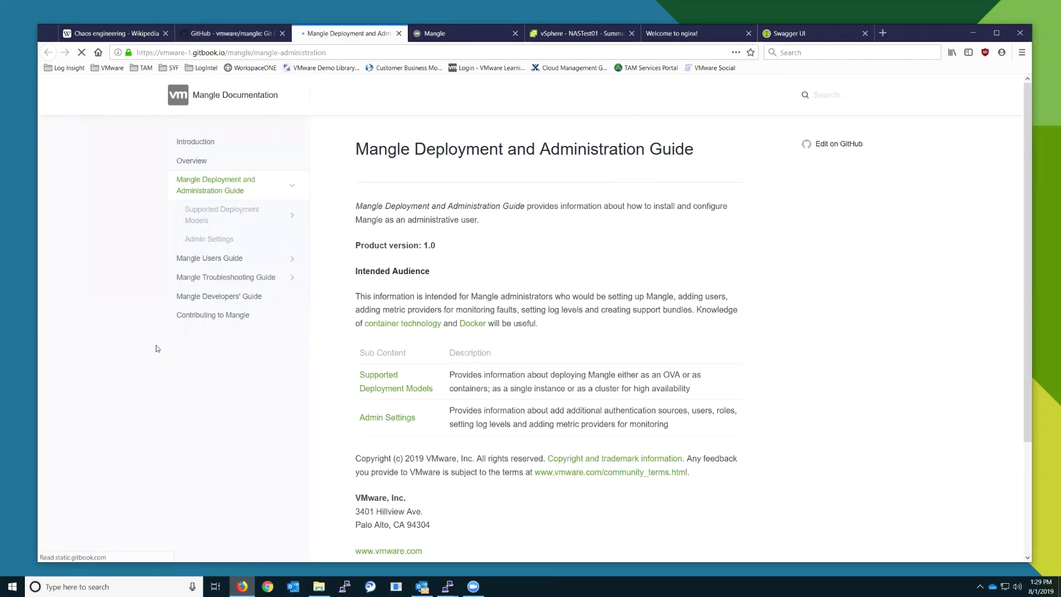
# Step: Open the Supported Deployment Models page and examine its virtual appliance, container and multi-node deployment instructions
pyautogui.scroll(-5, 370, 232)
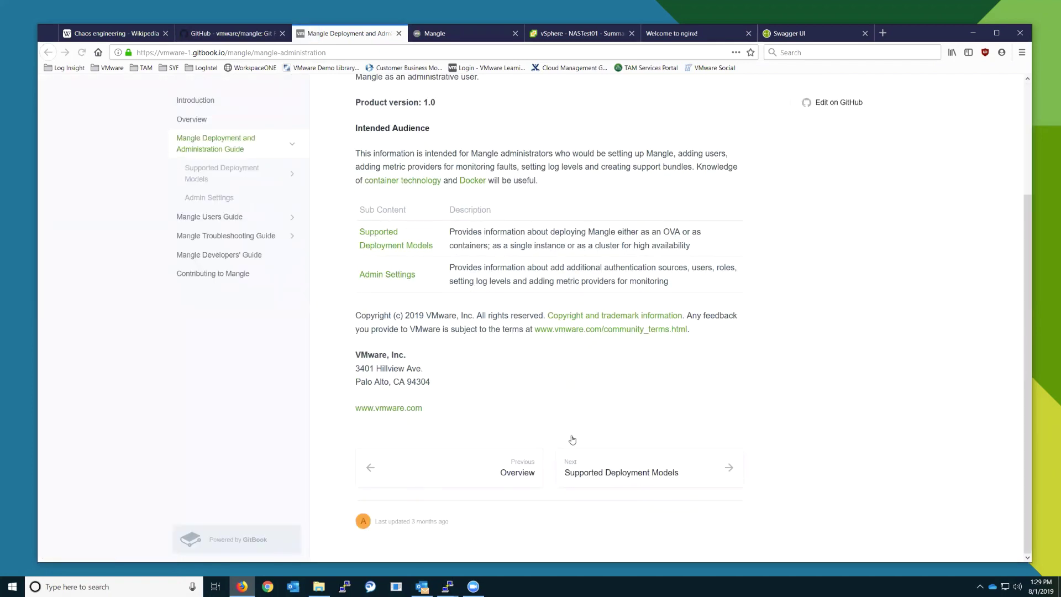
pyautogui.click(604, 467)
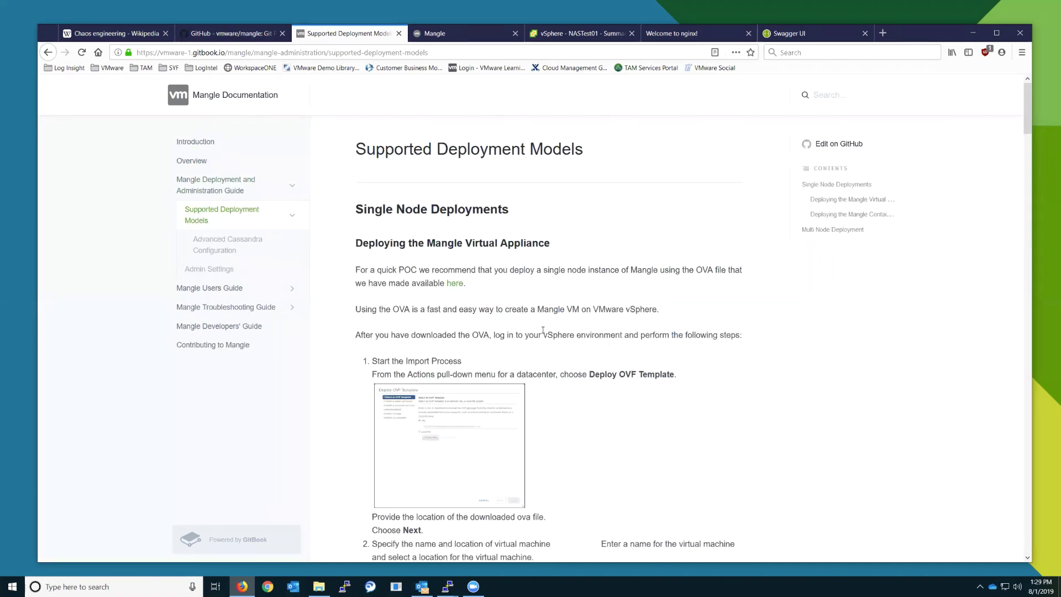
pyautogui.scroll(-15, 542, 330)
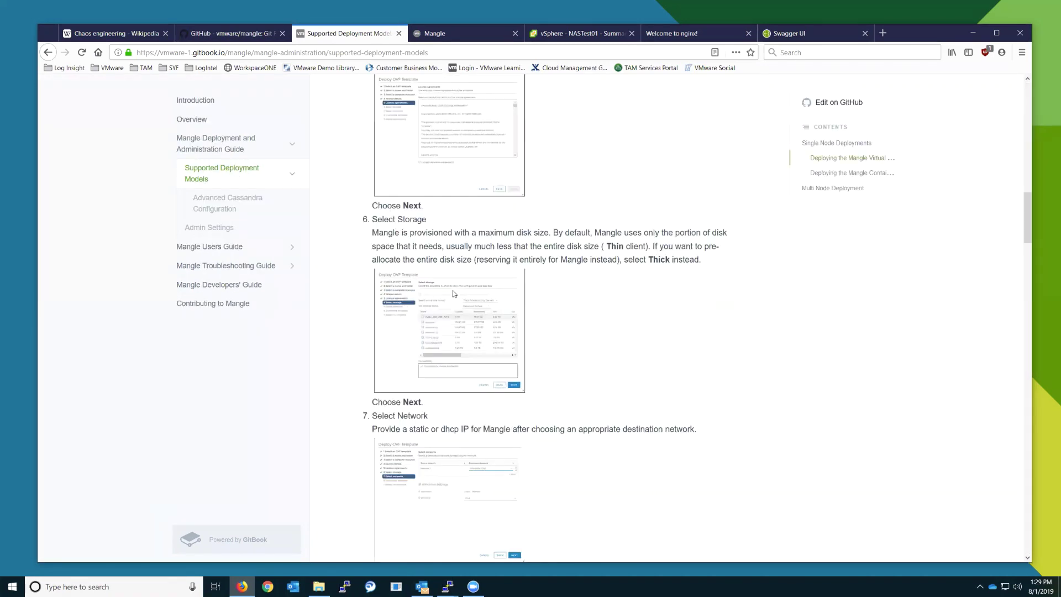
pyautogui.scroll(-15, 453, 293)
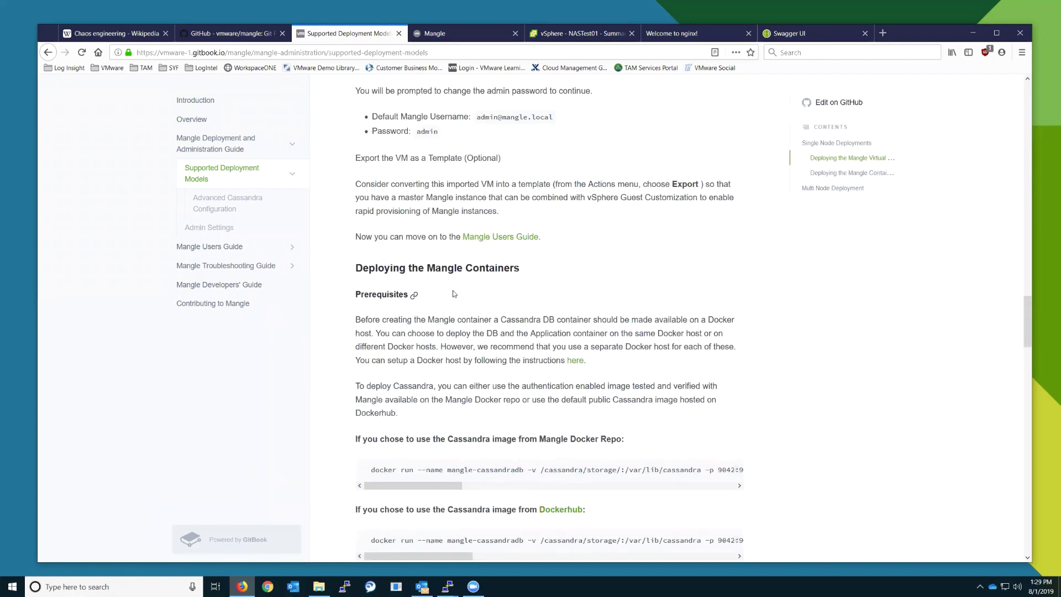
pyautogui.scroll(-5, 453, 293)
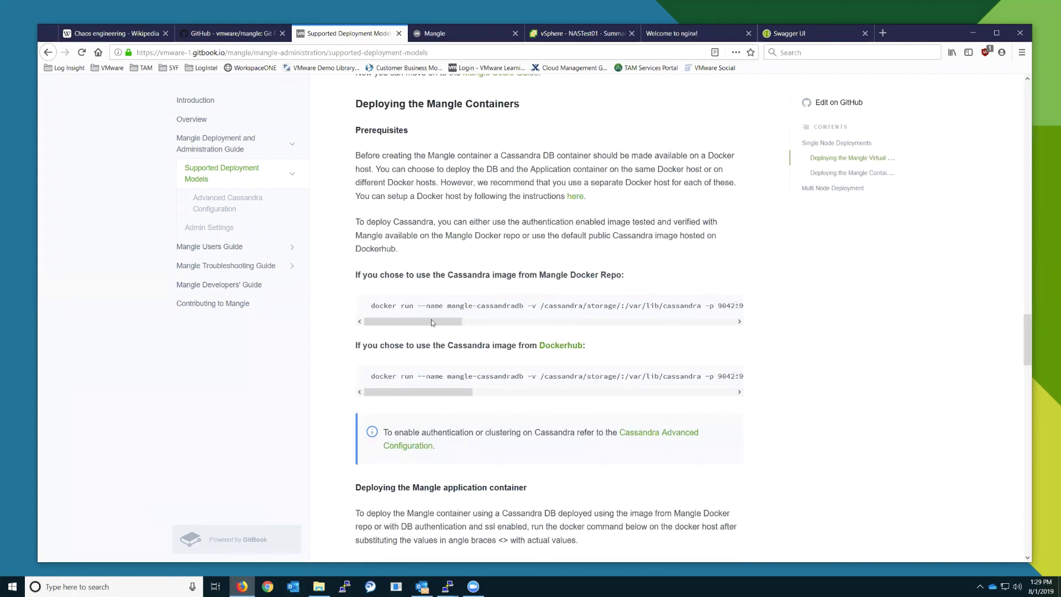
pyautogui.scroll(-4, 449, 335)
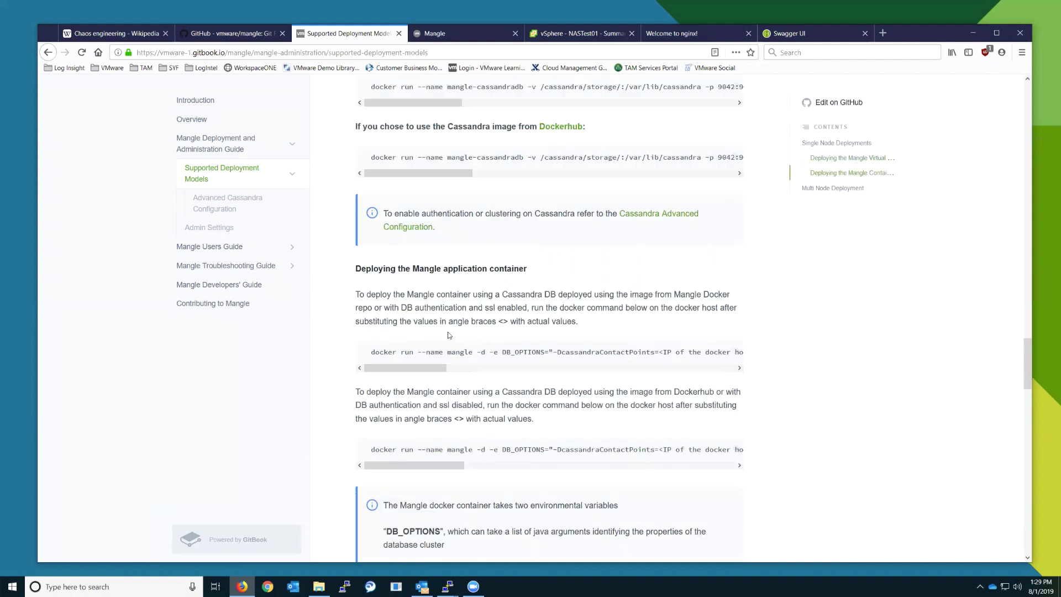
pyautogui.scroll(-15, 449, 335)
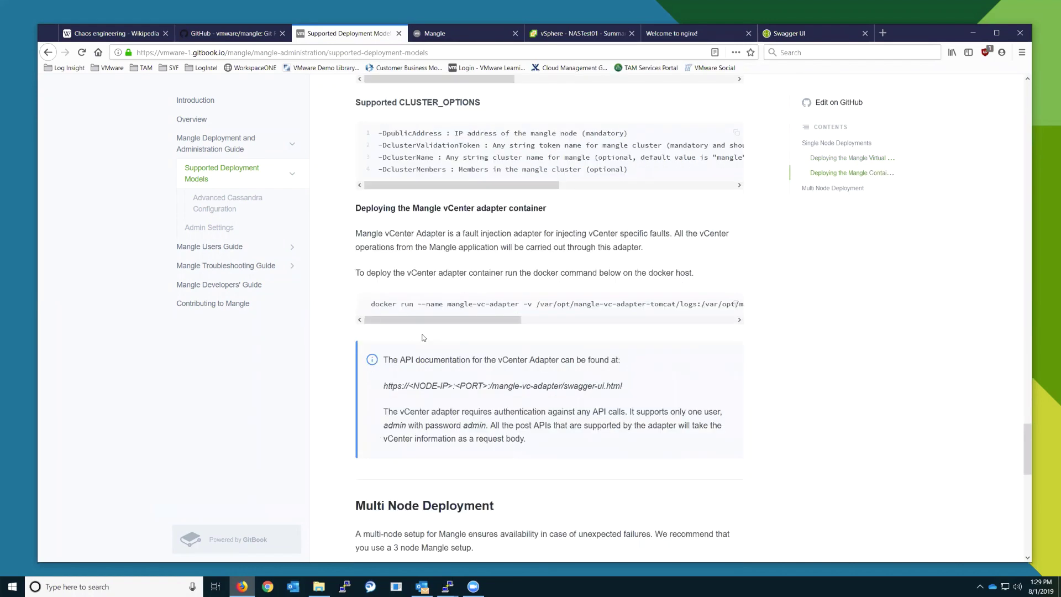
pyautogui.moveTo(442, 323); pyautogui.dragTo(435, 329)
pyautogui.scroll(7, 552, 203)
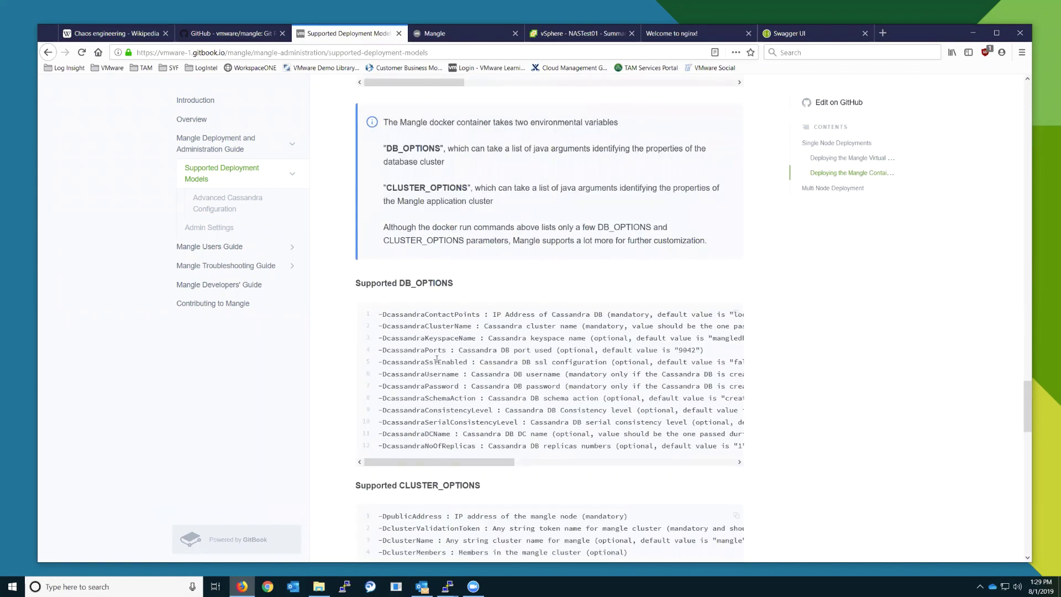
pyautogui.scroll(-1, 436, 360)
pyautogui.scroll(-10, 436, 357)
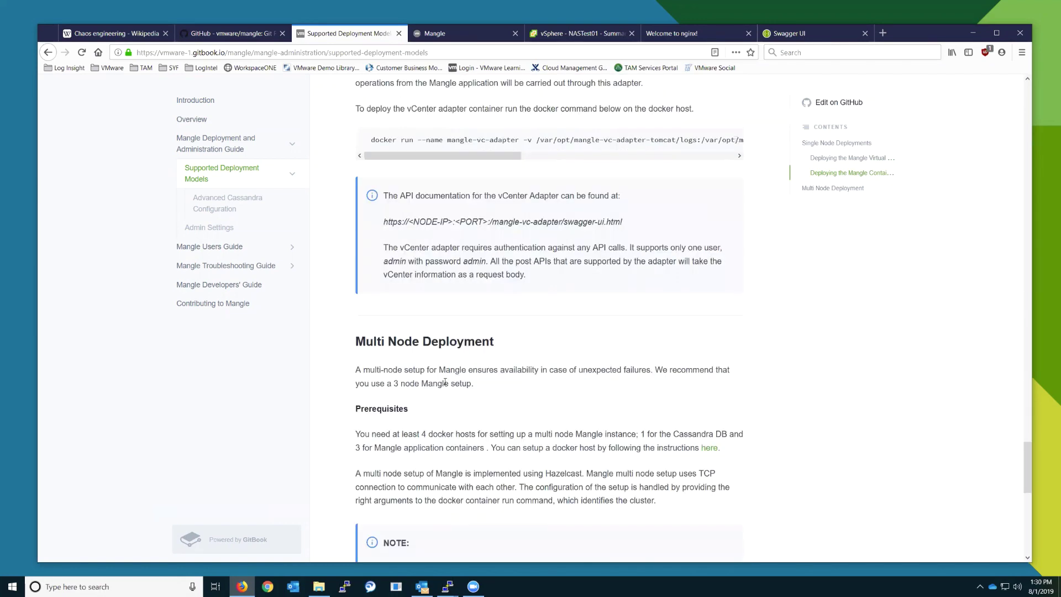
pyautogui.scroll(-5, 442, 387)
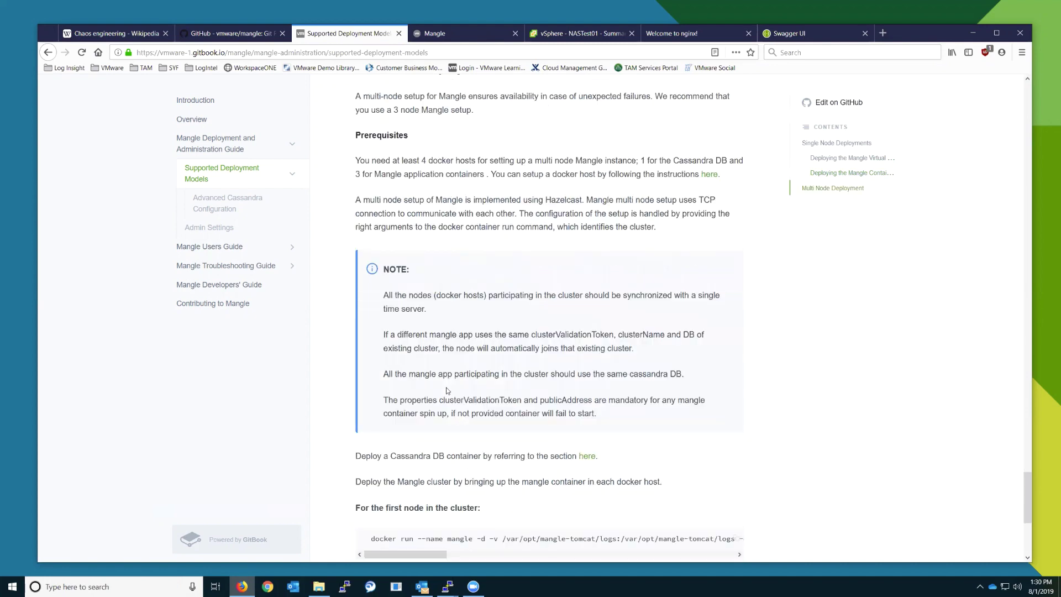
pyautogui.scroll(4, 446, 387)
pyautogui.scroll(14, 447, 381)
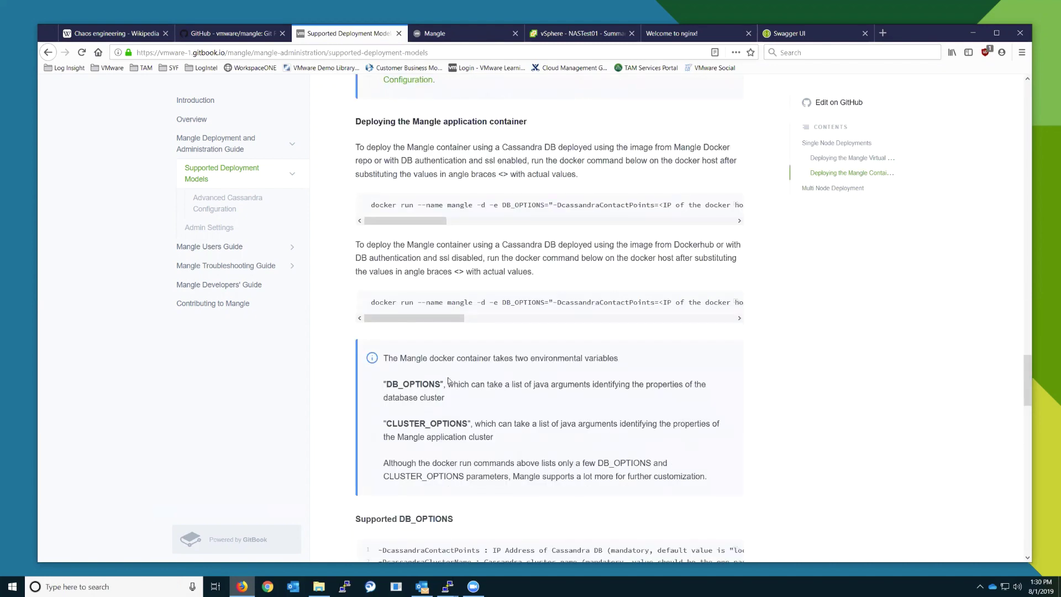
pyautogui.scroll(-20, 497, 425)
# Step: Open the Mangle Users Guide and view its Adding Endpoints and Injecting Faults pages
pyautogui.click(599, 463)
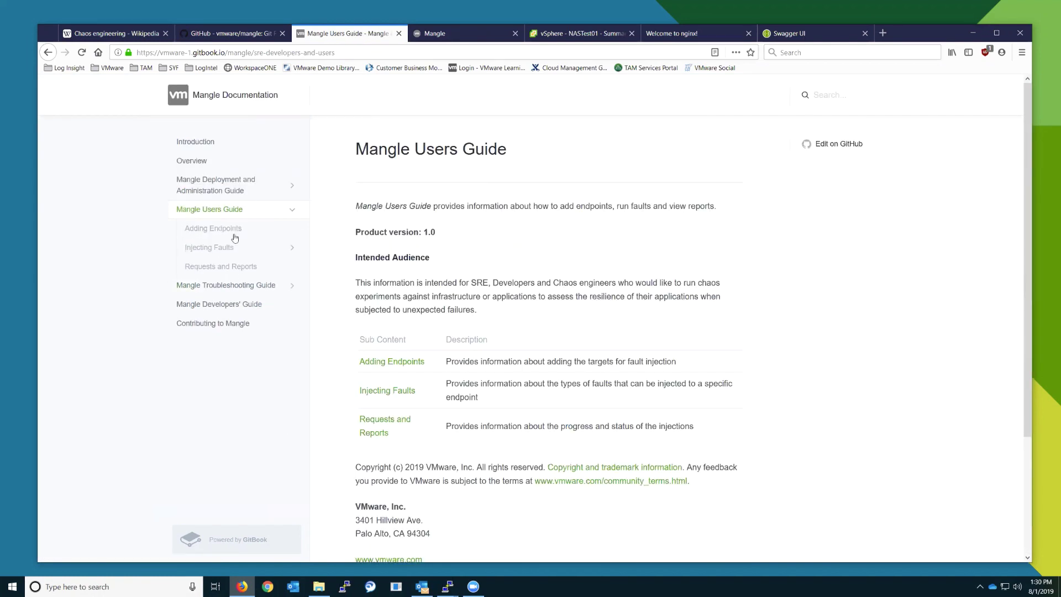
pyautogui.click(204, 231)
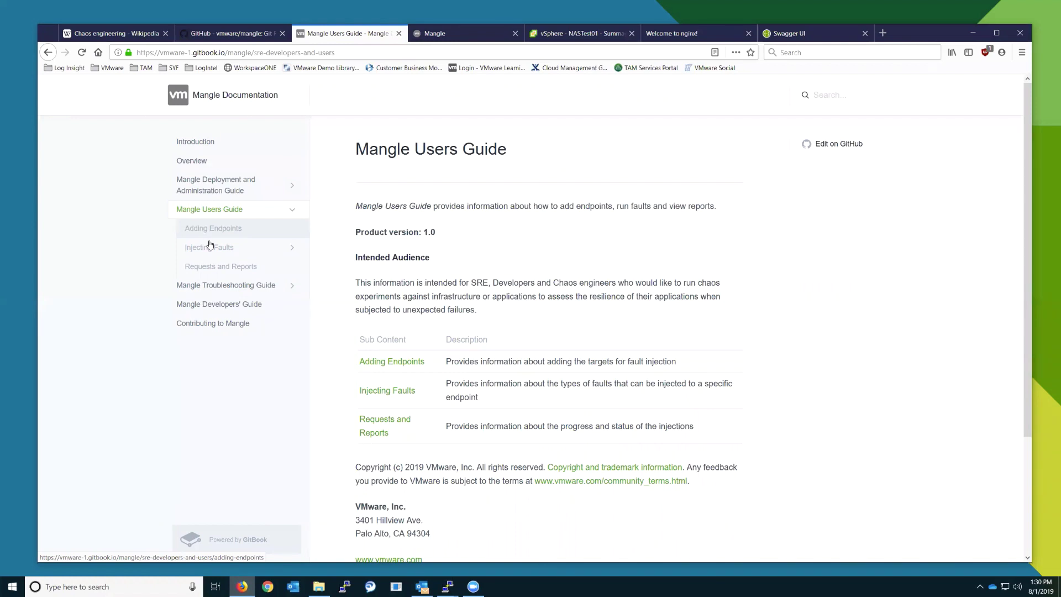
pyautogui.click(209, 250)
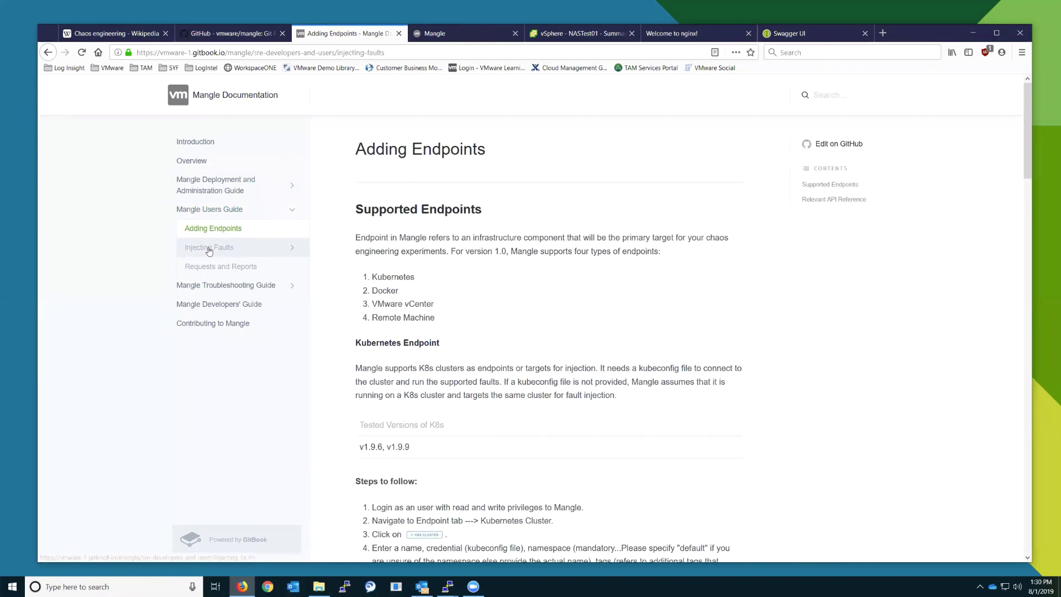
pyautogui.scroll(-2, 205, 271)
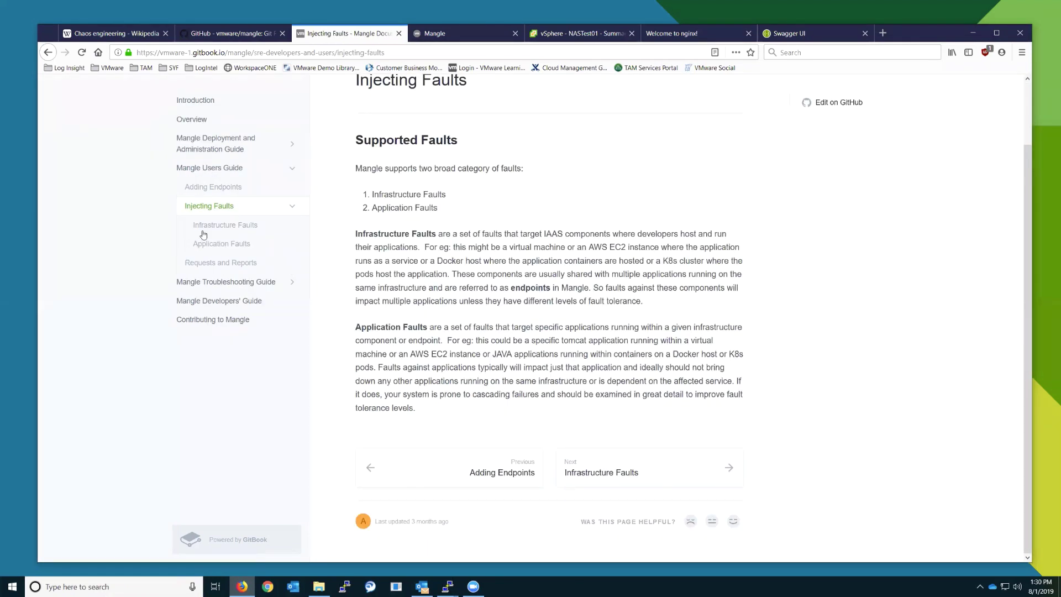
# Step: View the Mangle Troubleshooting Guide and the Sub Modules section of the Mangle Developers' Guide
pyautogui.click(203, 282)
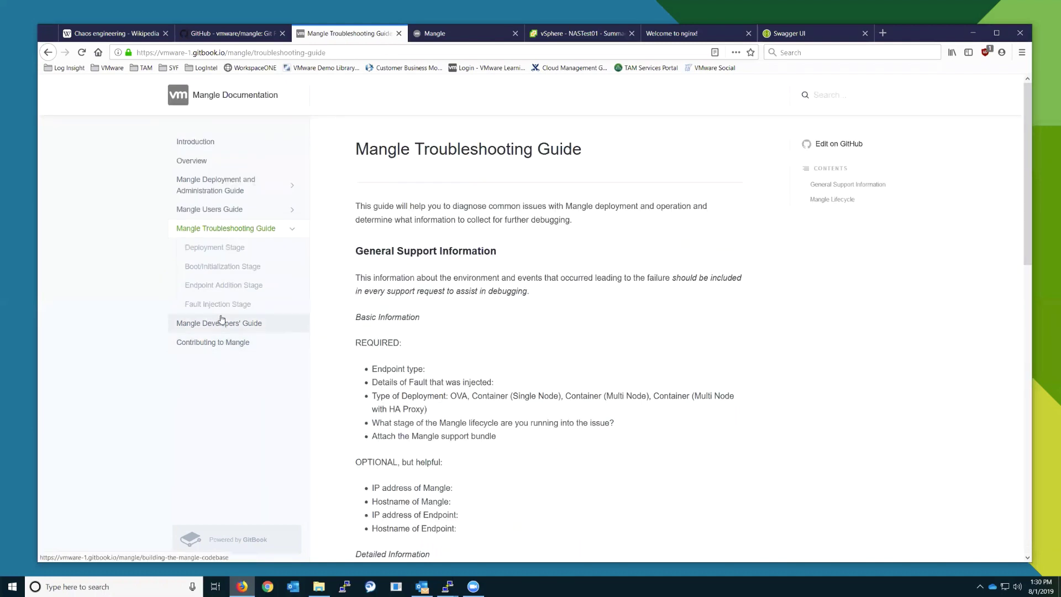
pyautogui.click(221, 322)
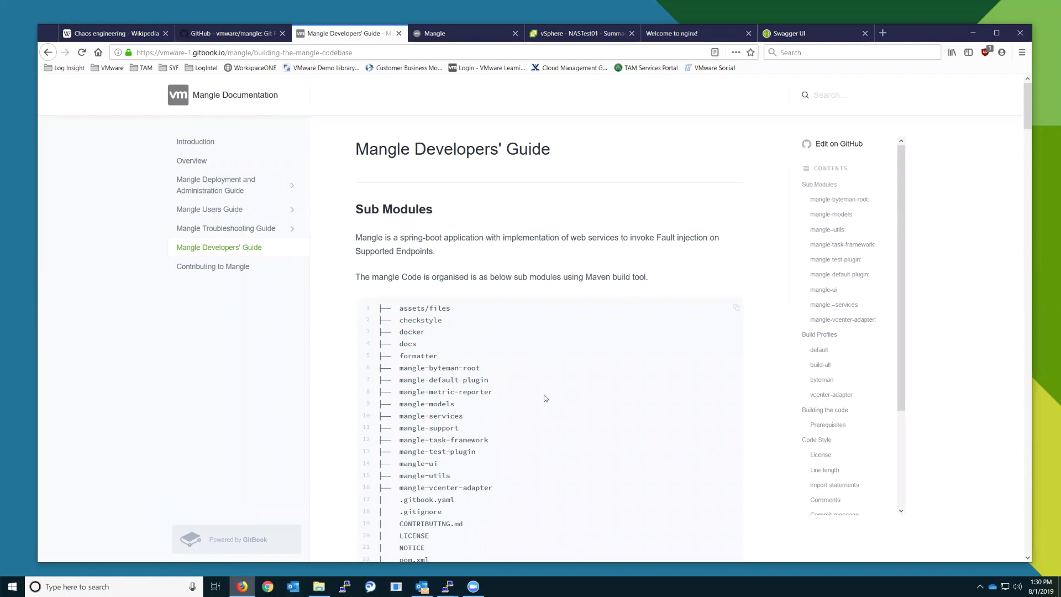
pyautogui.scroll(-3, 208, 337)
pyautogui.scroll(3, 215, 351)
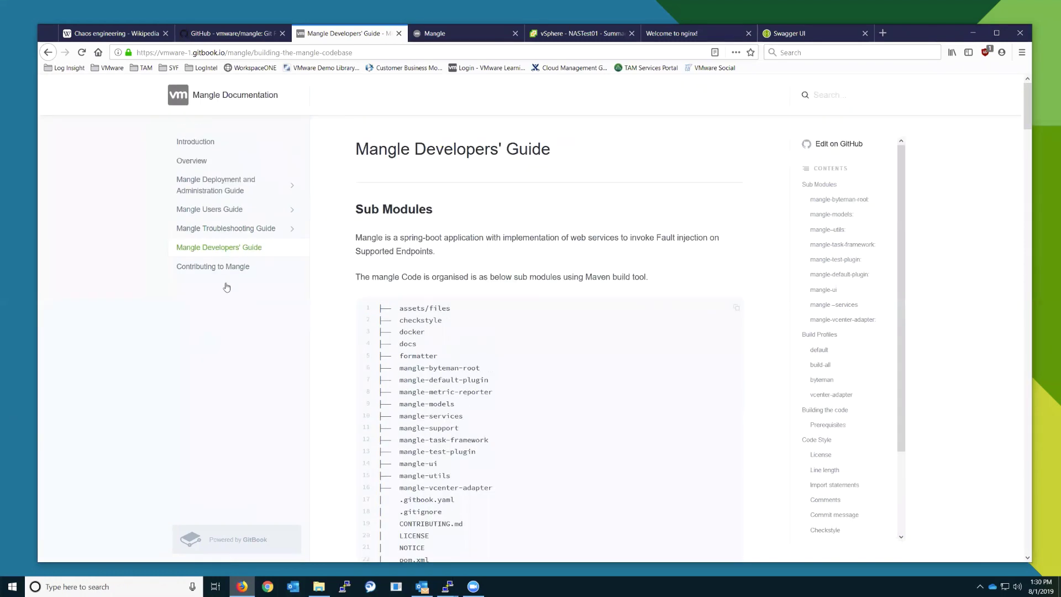
# Step: Open the Contributing to Mangle page and read through the contribution flow and pull request instructions
pyautogui.click(225, 271)
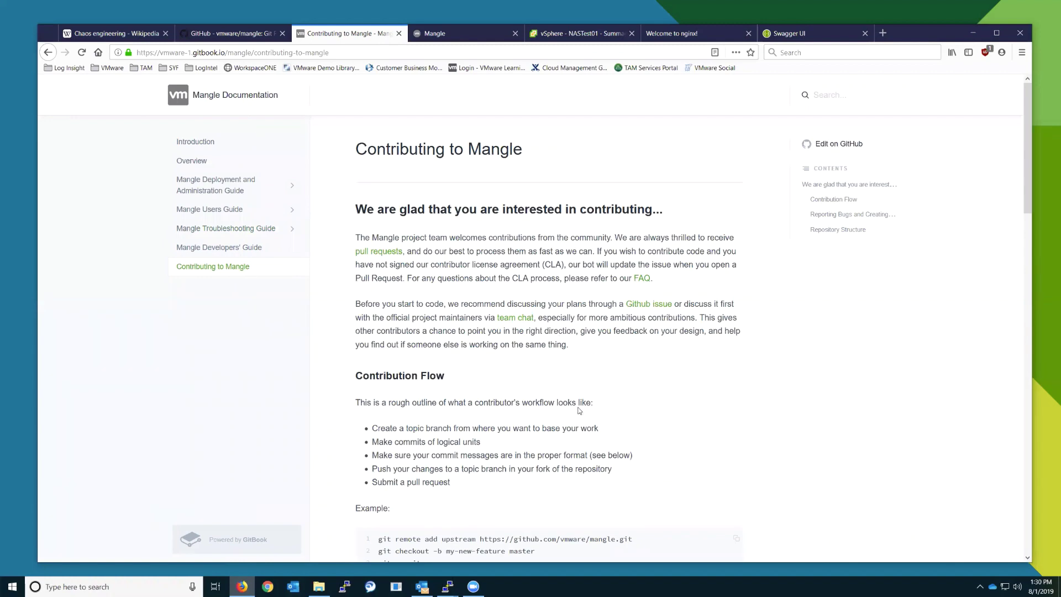
pyautogui.scroll(-3, 563, 424)
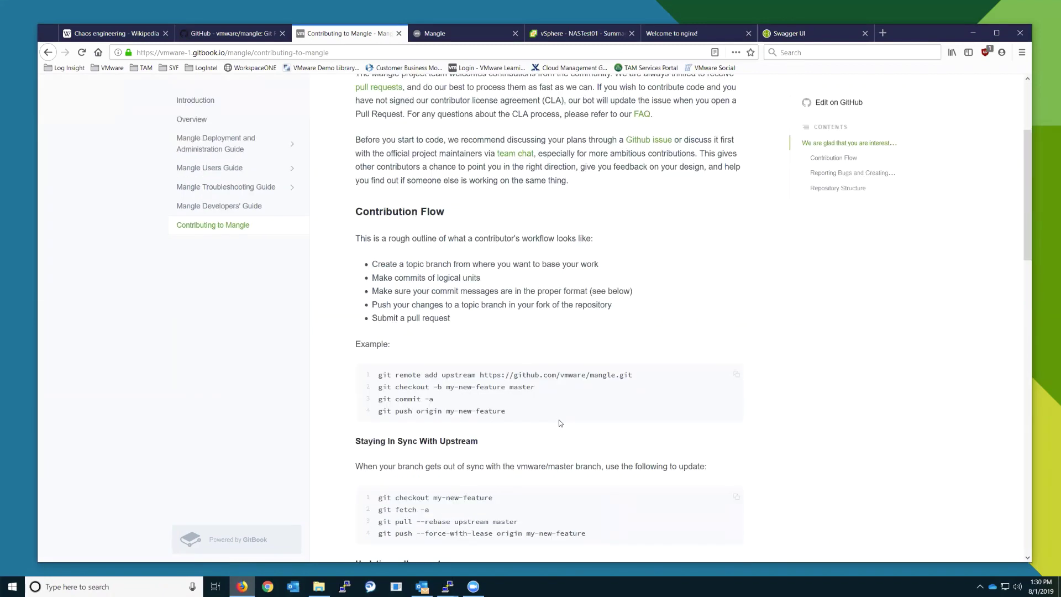
pyautogui.scroll(2, 492, 268)
pyautogui.scroll(-6, 635, 409)
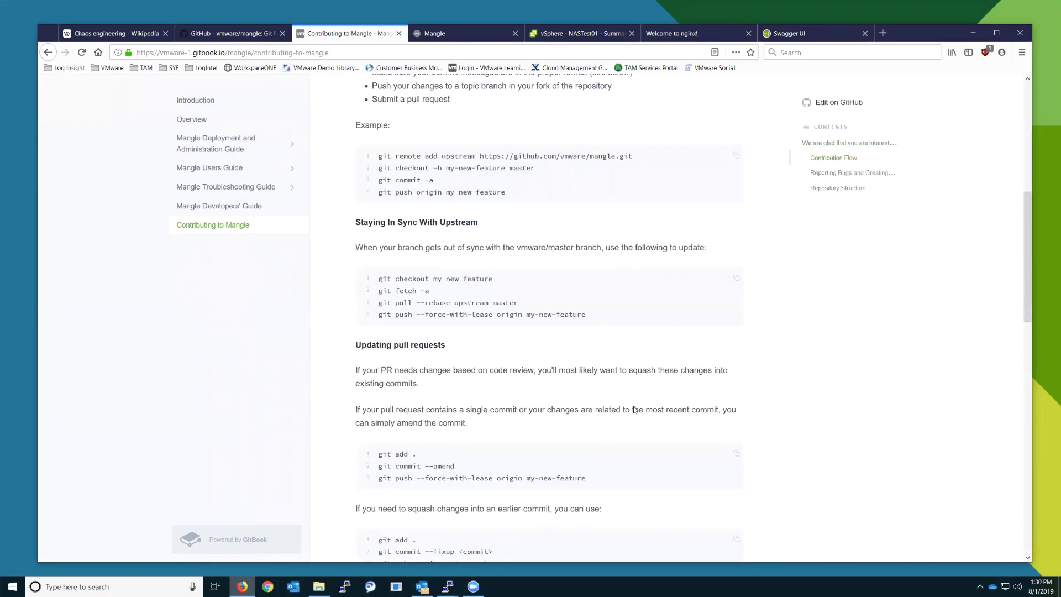
pyautogui.scroll(-7, 532, 422)
pyautogui.scroll(14, 532, 422)
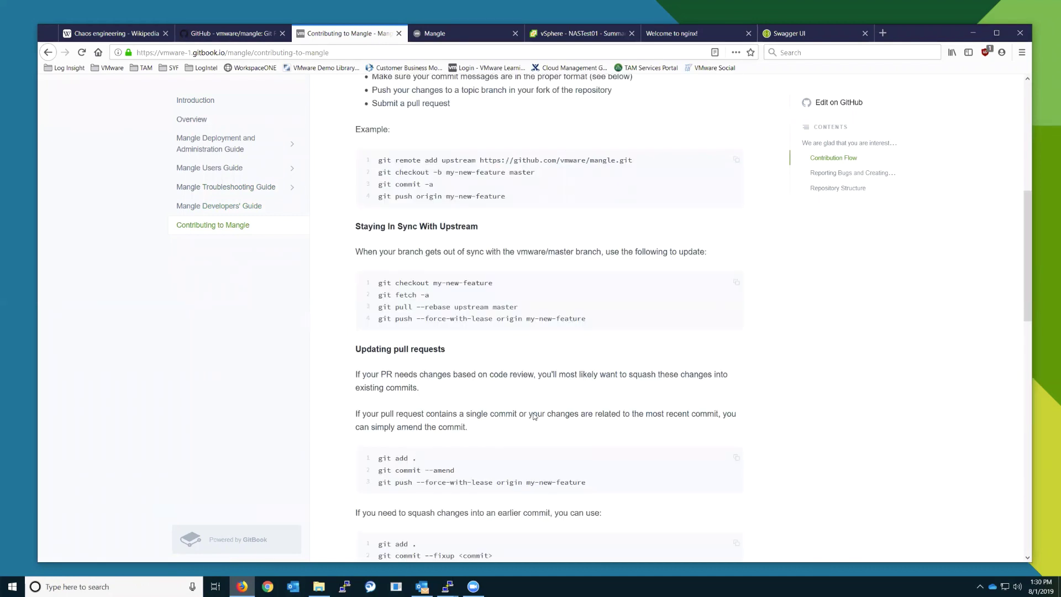
# Step: Return to the Mangle home page and open its reports to look through the processed fault requests
pyautogui.click(235, 35)
pyautogui.click(445, 34)
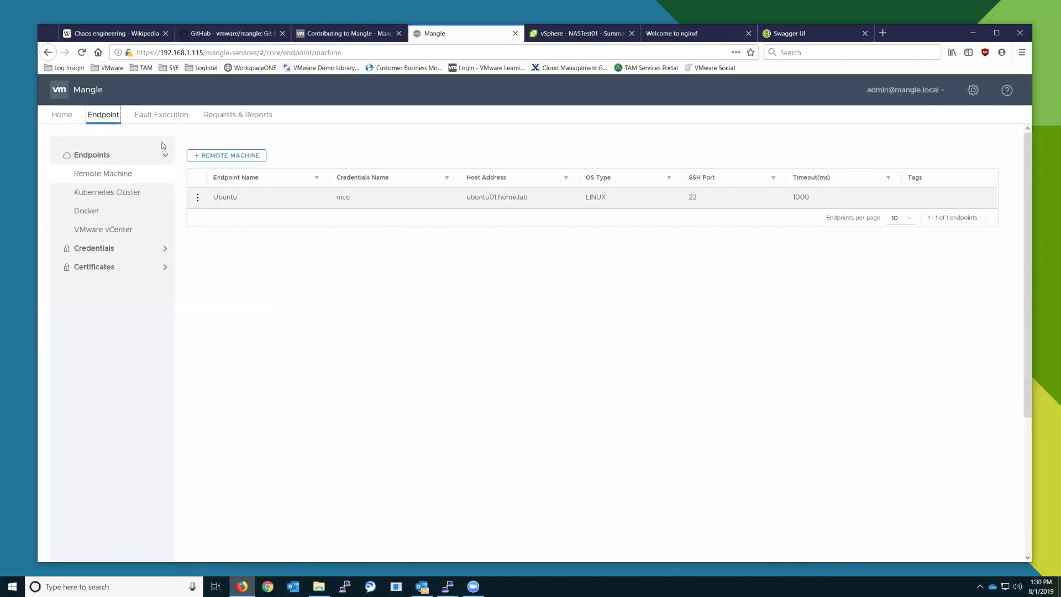
pyautogui.click(162, 121)
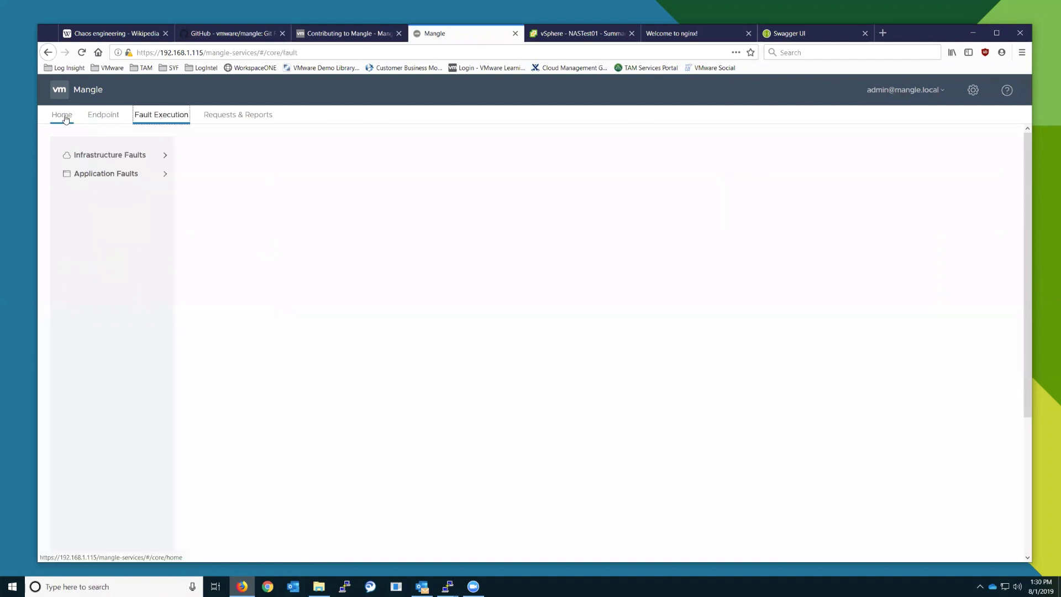
pyautogui.click(65, 119)
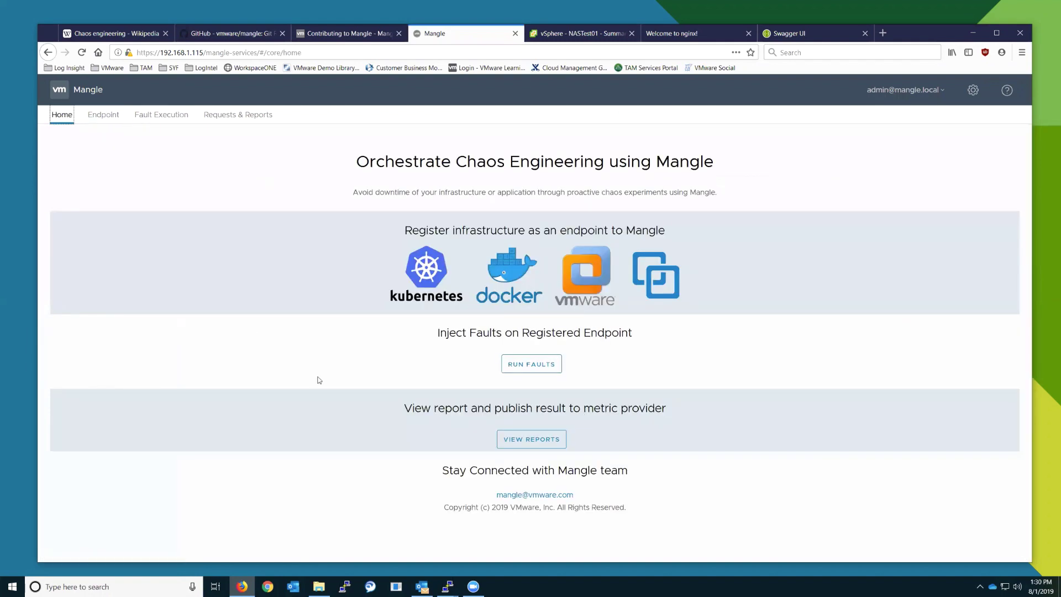
pyautogui.click(539, 439)
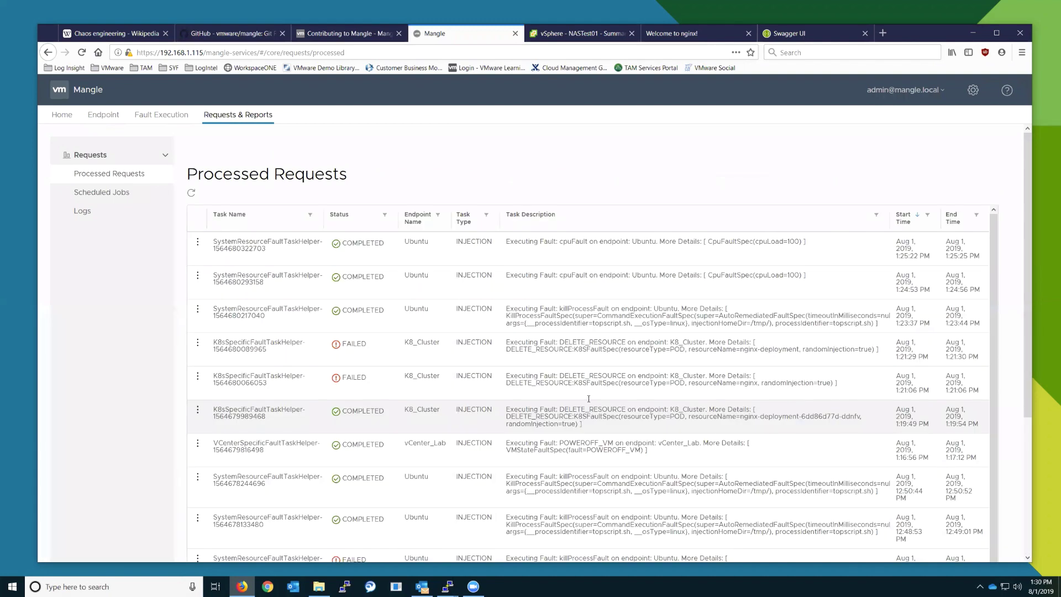
pyautogui.scroll(-5, 465, 394)
pyautogui.scroll(1, 194, 365)
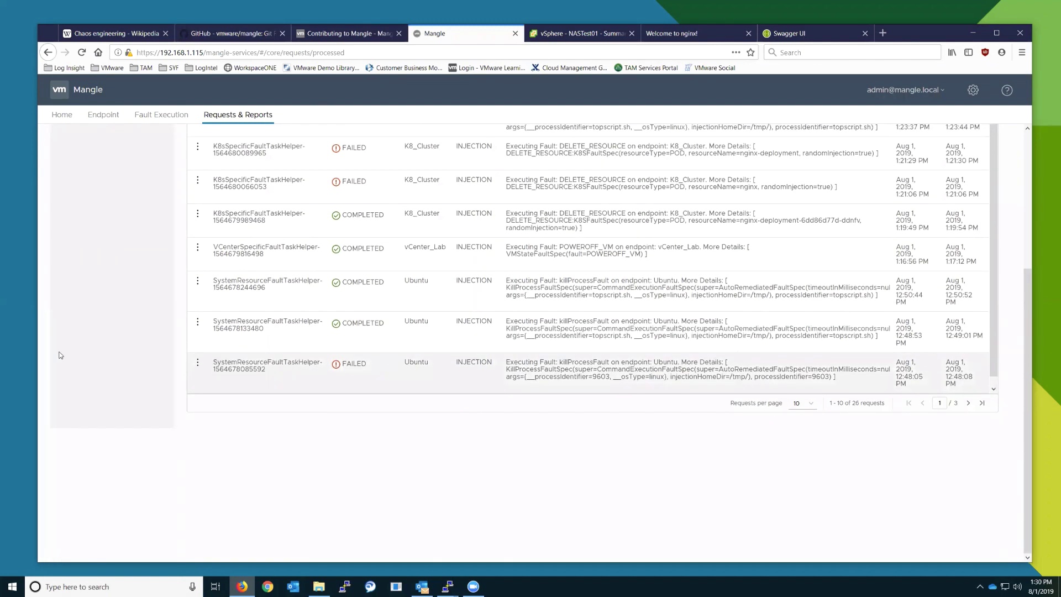
pyautogui.scroll(5, 105, 354)
pyautogui.click(103, 115)
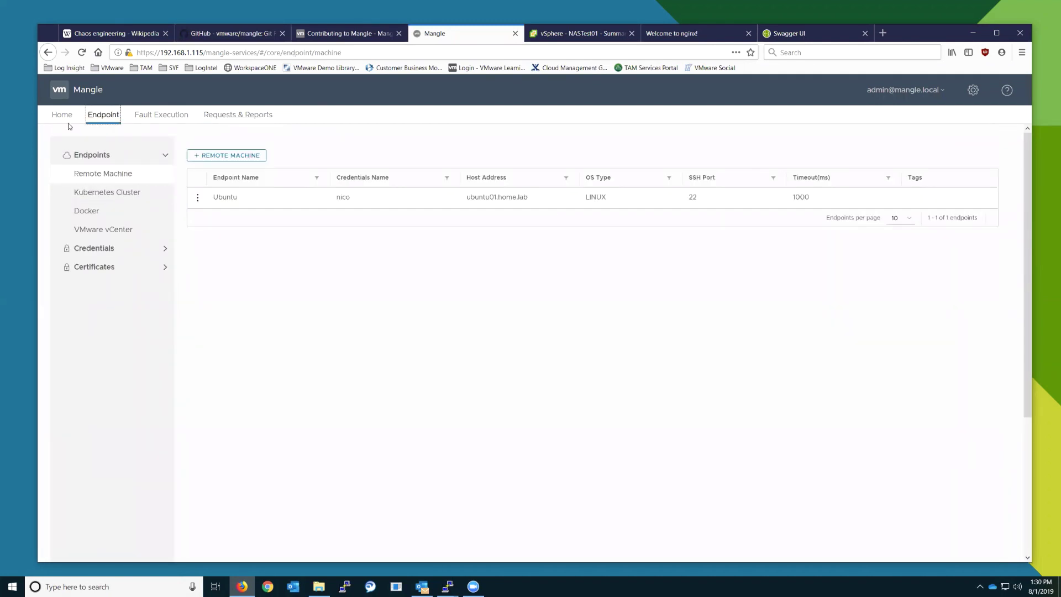
pyautogui.click(62, 117)
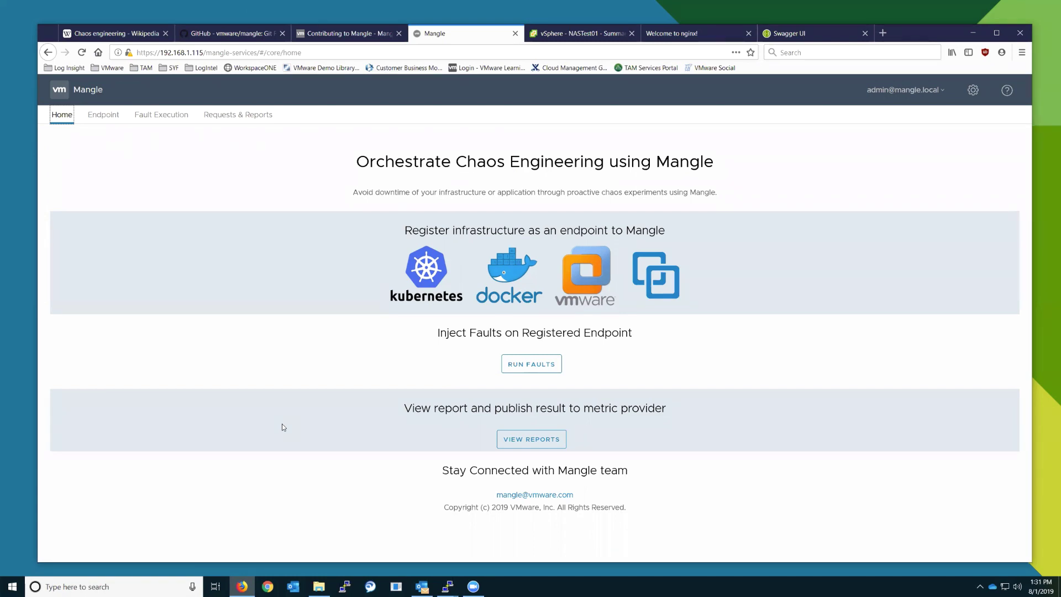
pyautogui.click(580, 34)
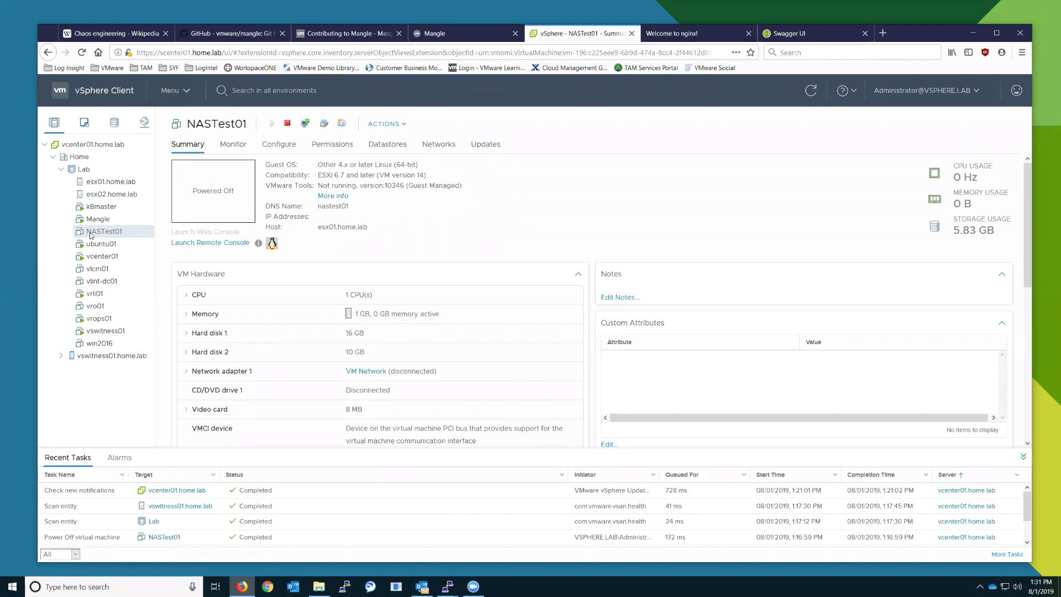
pyautogui.click(441, 34)
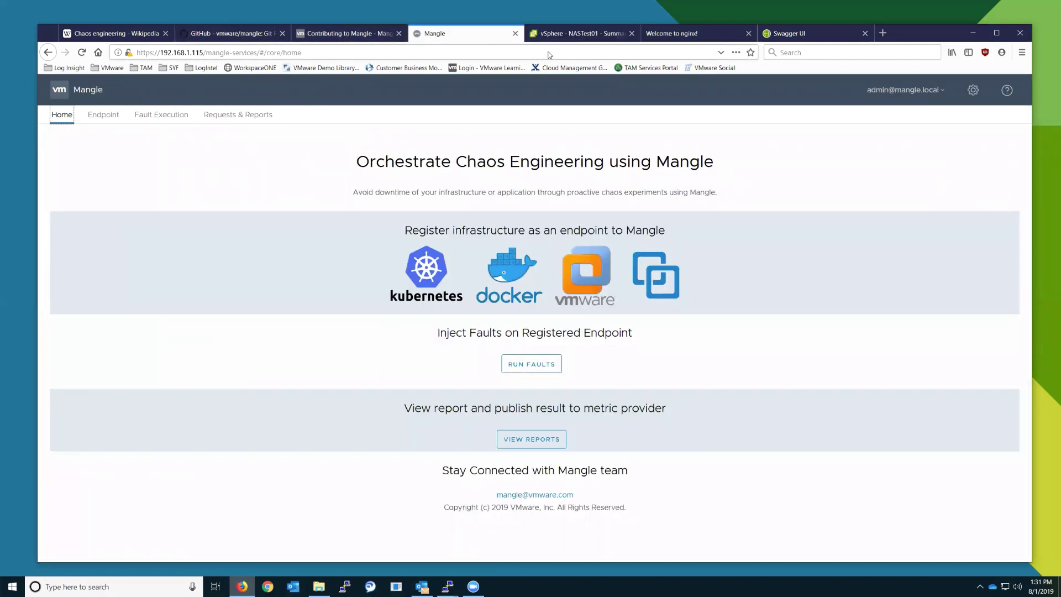
pyautogui.click(668, 32)
pyautogui.hotkey('ctrl', 'Tab')
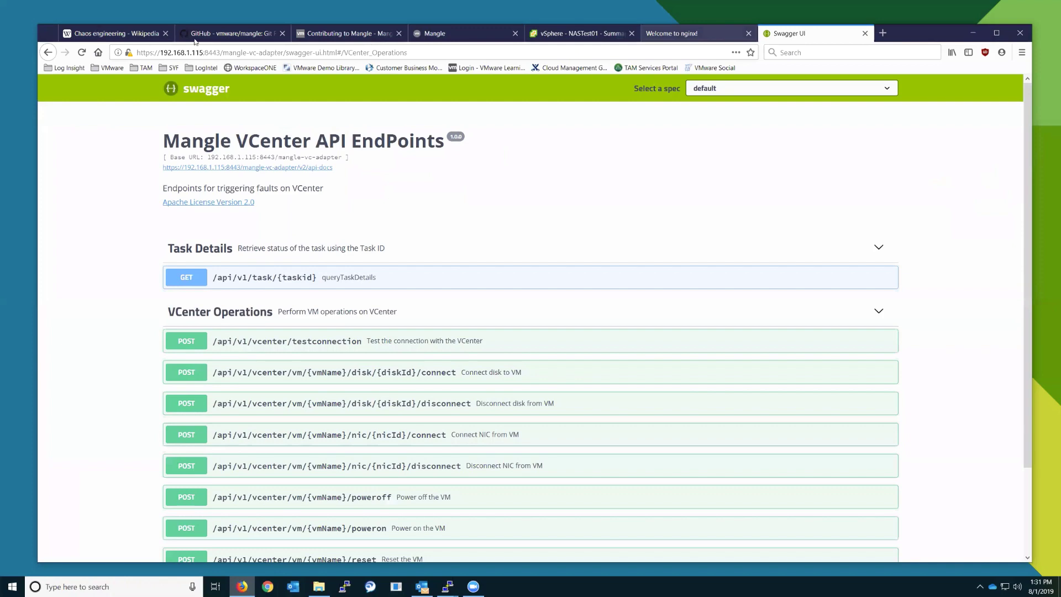
pyautogui.hotkey('ctrl', 'Tab')
pyautogui.hotkey('ctrl', 'Tab')
pyautogui.hotkey('ctrl', 'Tab')
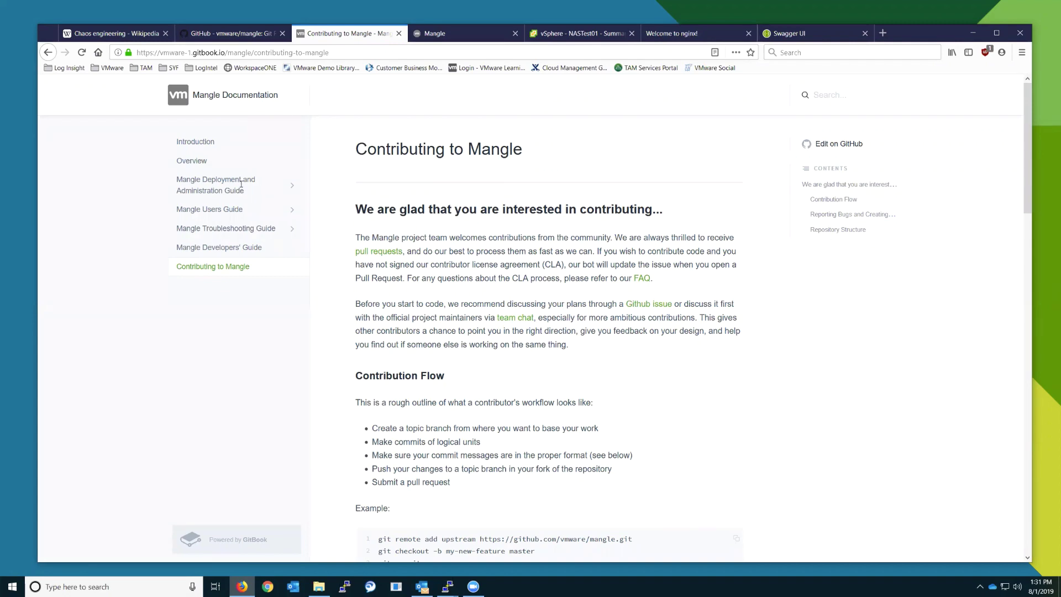
pyautogui.click(422, 39)
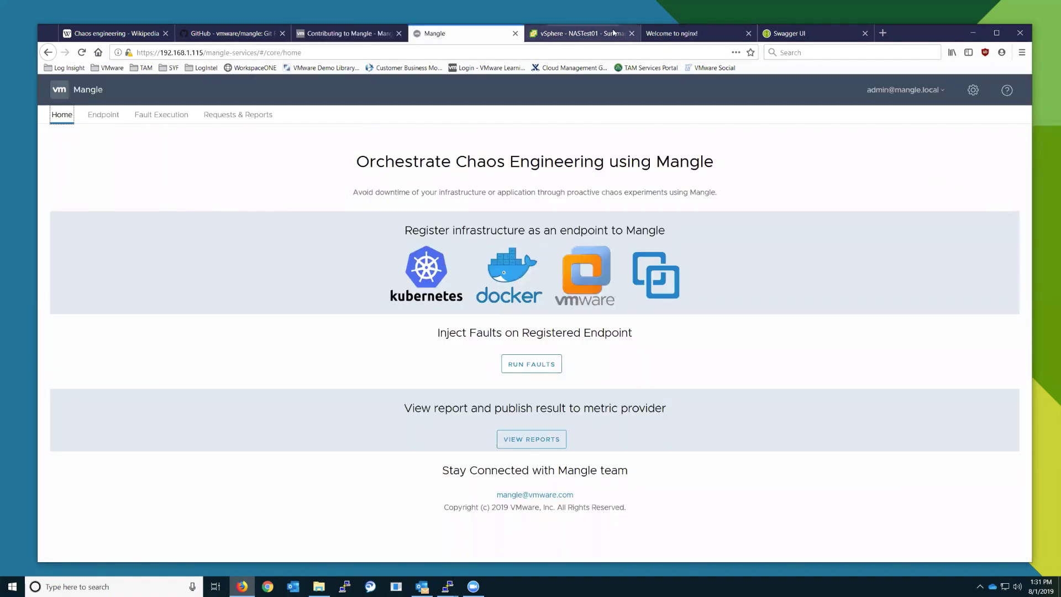
pyautogui.click(585, 34)
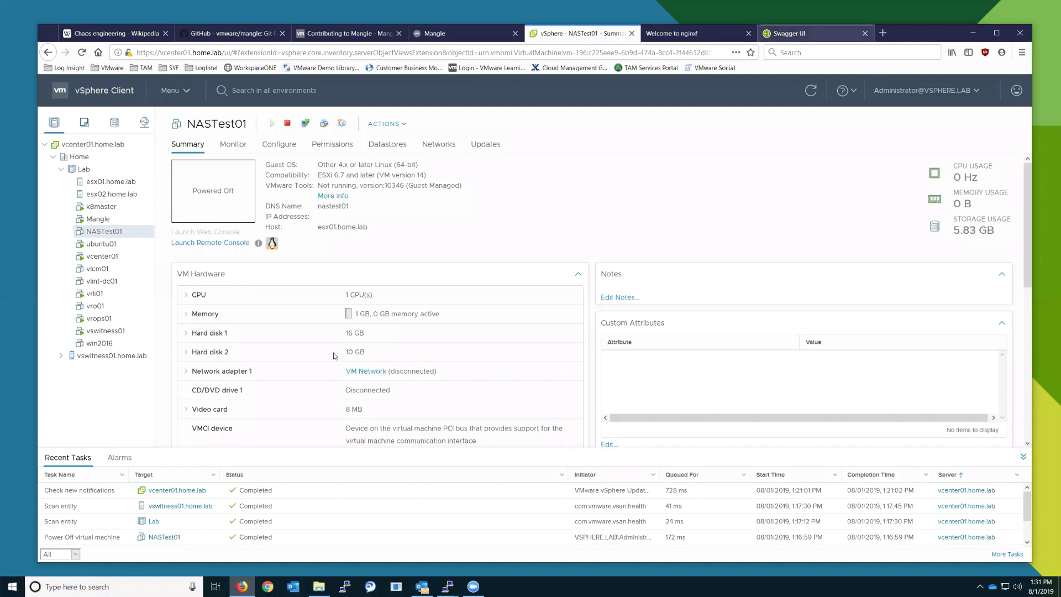
# Step: Switch to the Mangle vCenter API page and view the parameters of the testconnection operation
pyautogui.click(788, 34)
pyautogui.scroll(-3, 592, 348)
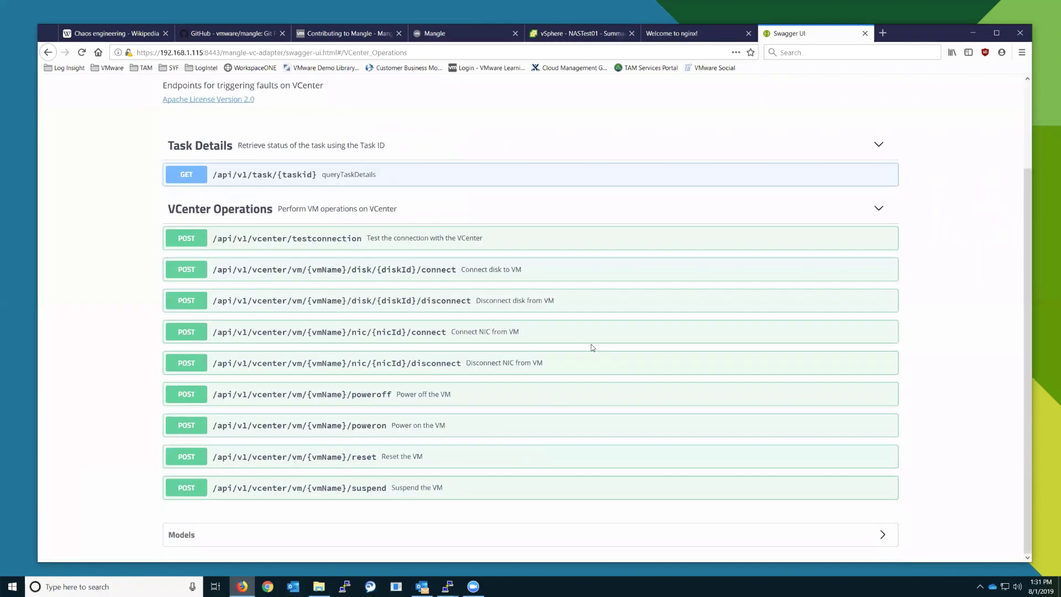
pyautogui.click(591, 242)
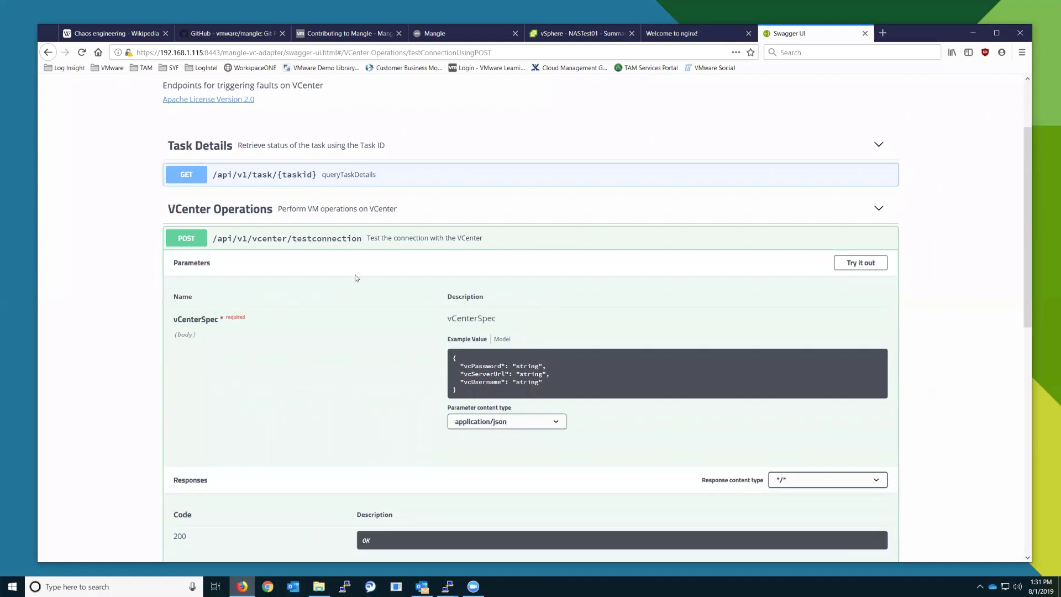
pyautogui.click(526, 242)
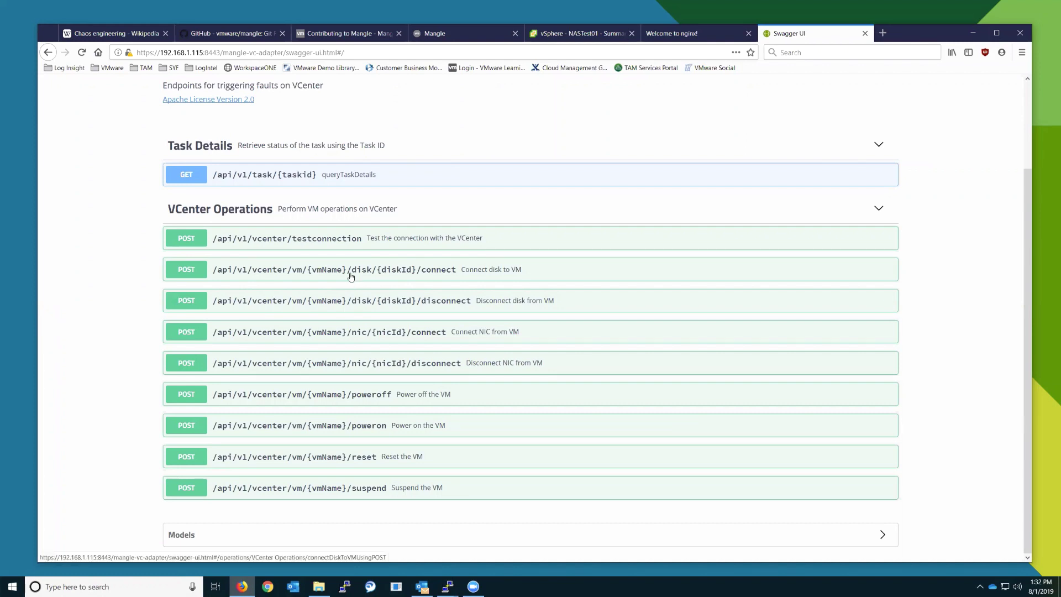
# Step: Switch to Mangle's fault execution area and view the vCenter Disk, Nic and State fault forms
pyautogui.click(406, 31)
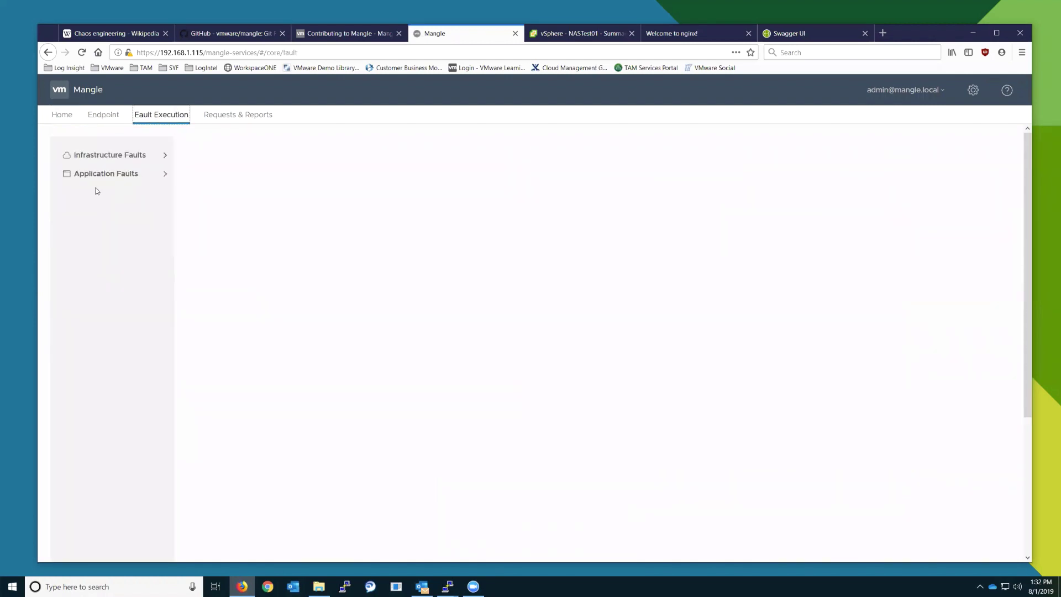
pyautogui.click(96, 184)
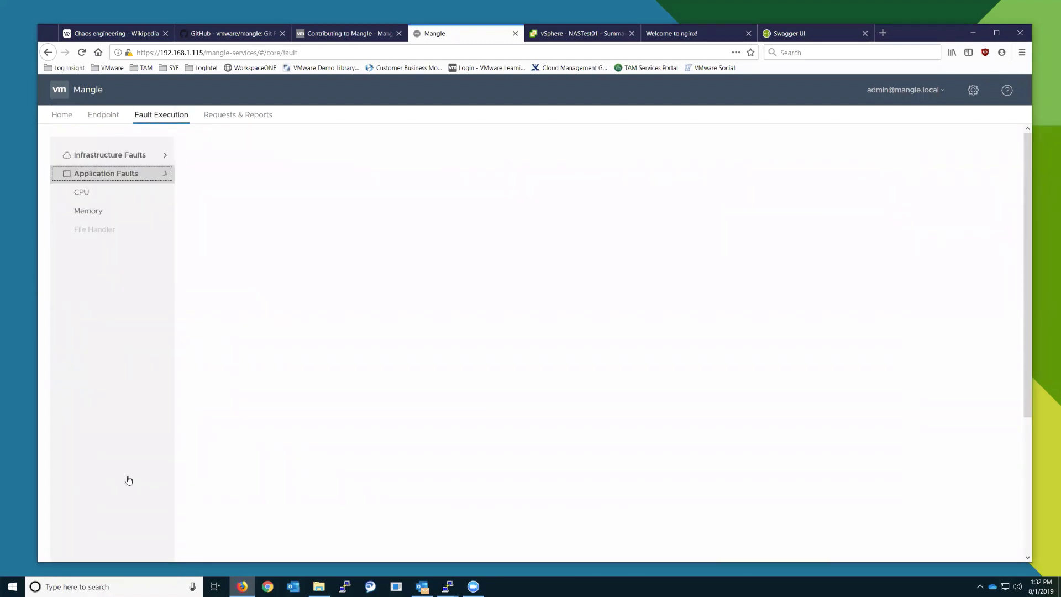
pyautogui.click(110, 286)
pyautogui.click(108, 313)
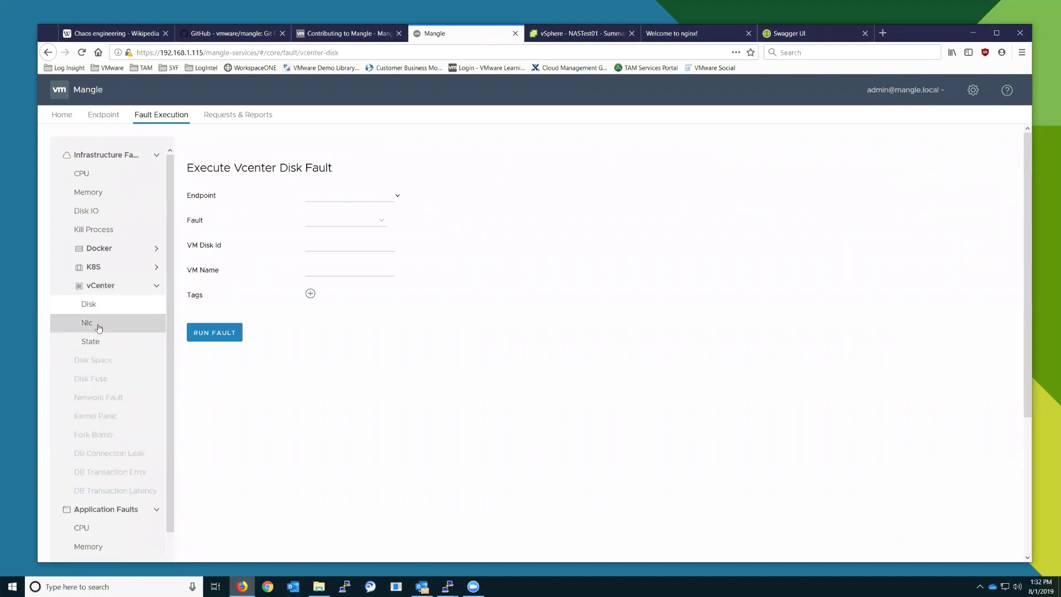
pyautogui.click(94, 324)
pyautogui.click(93, 341)
# Step: Return to the vCenter API page and examine the parameters of the operation that connects a VM's NIC
pyautogui.click(795, 33)
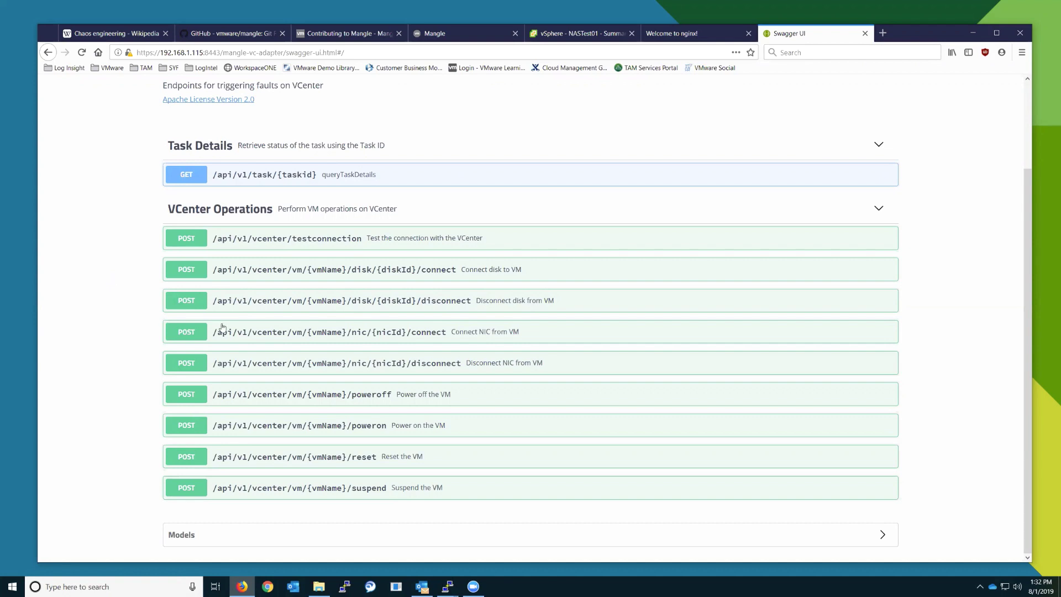
pyautogui.click(214, 339)
pyautogui.scroll(-3, 93, 417)
pyautogui.scroll(-1, 621, 318)
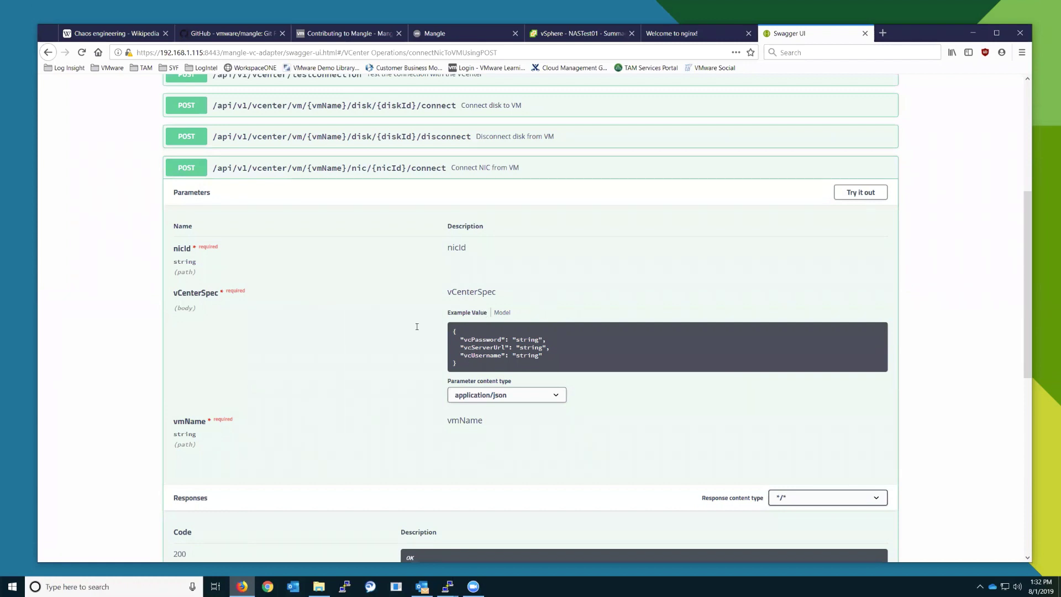
pyautogui.scroll(3, 287, 387)
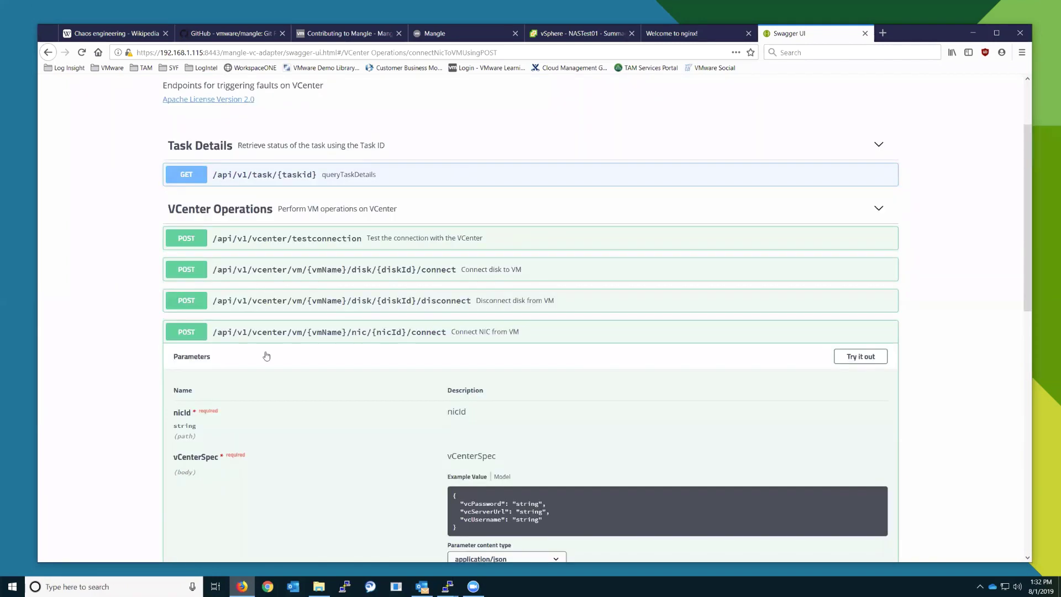
pyautogui.click(260, 335)
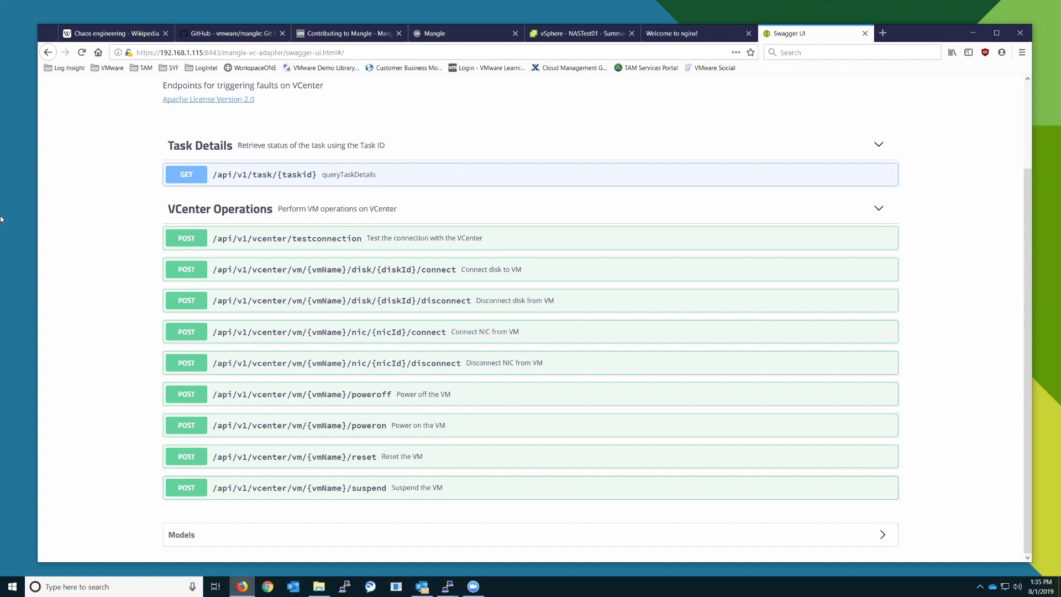
pyautogui.click(980, 586)
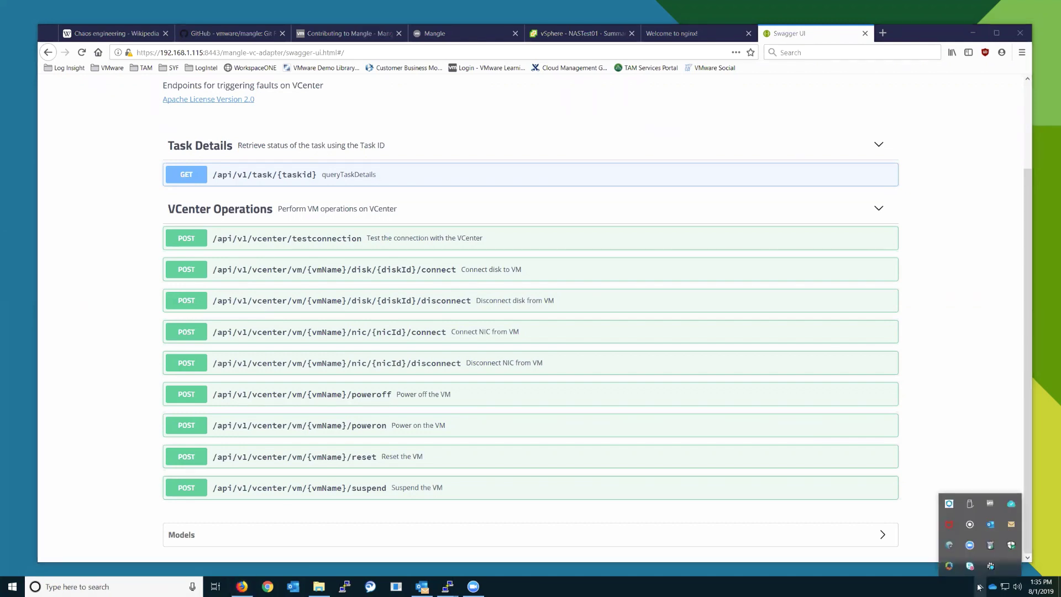
pyautogui.click(978, 587)
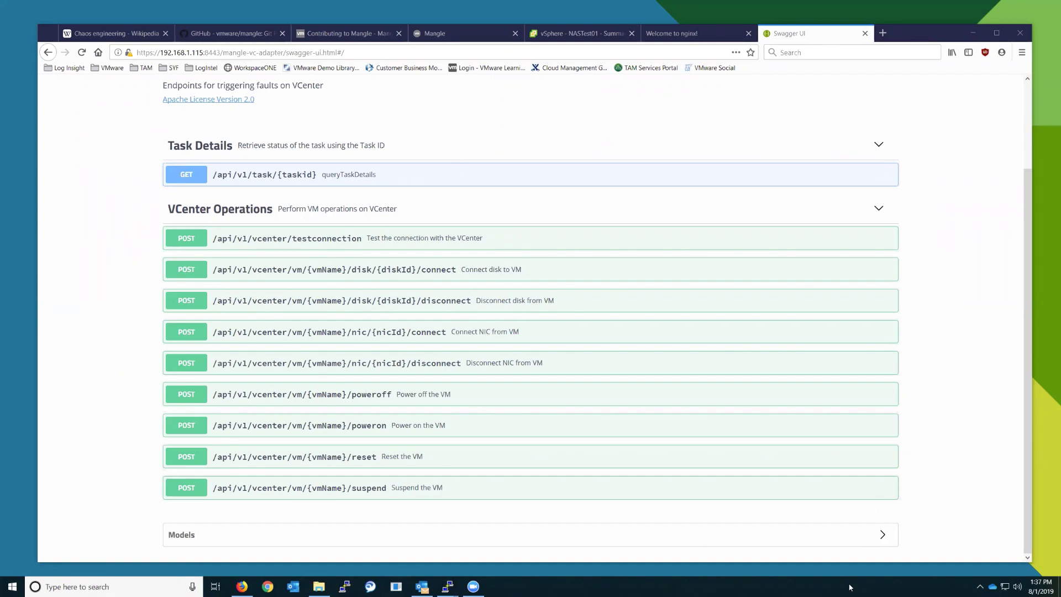
pyautogui.click(980, 587)
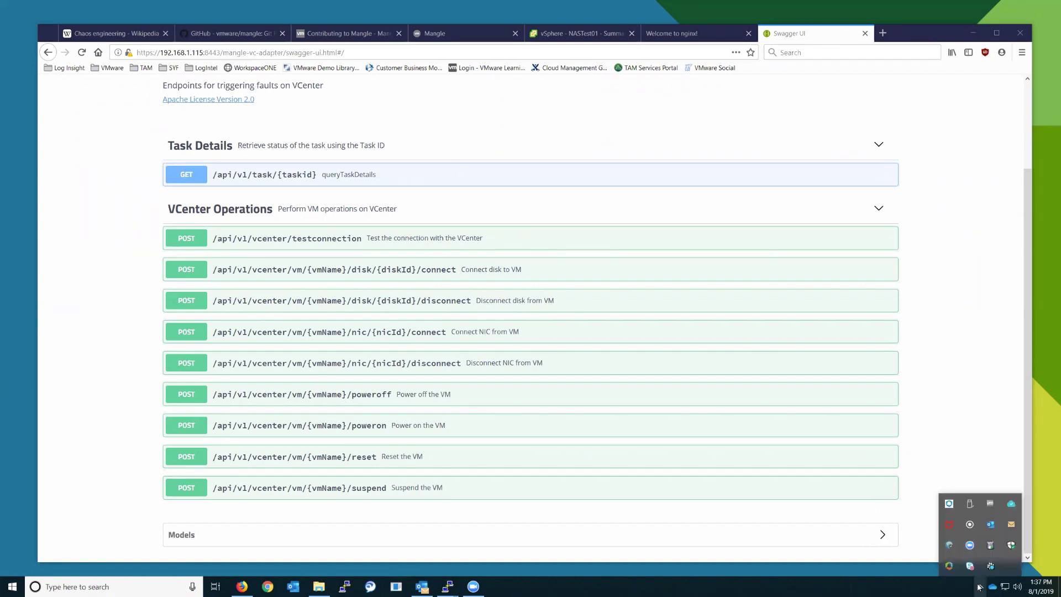
pyautogui.click(877, 573)
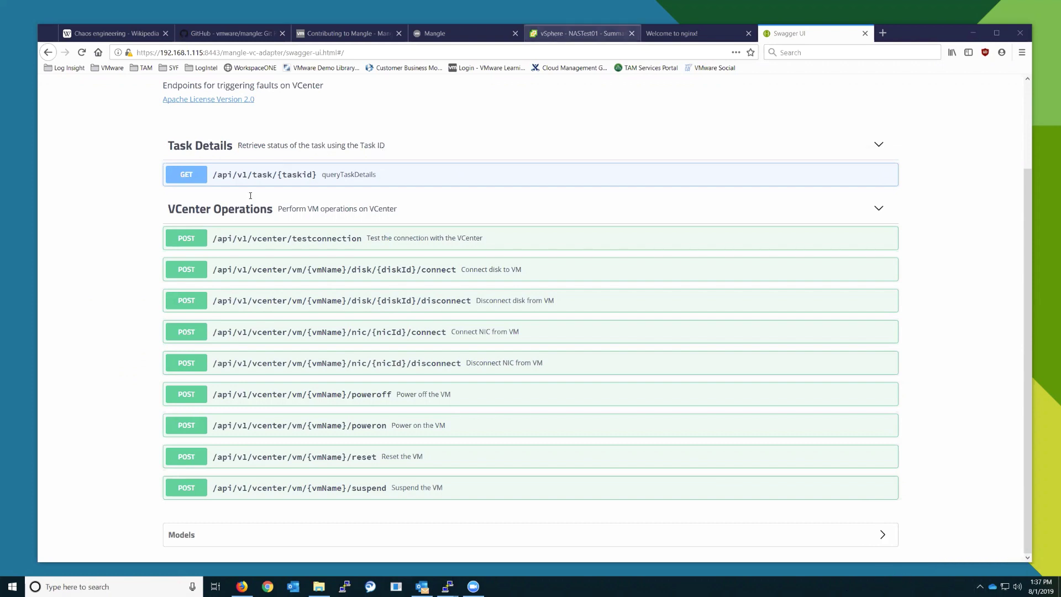
pyautogui.click(562, 37)
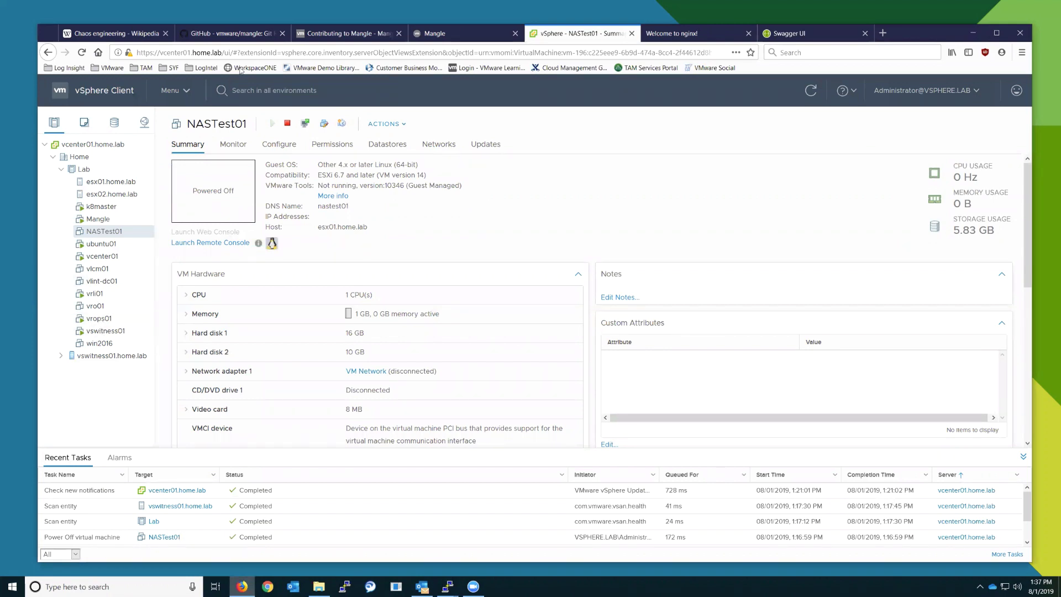
pyautogui.click(339, 37)
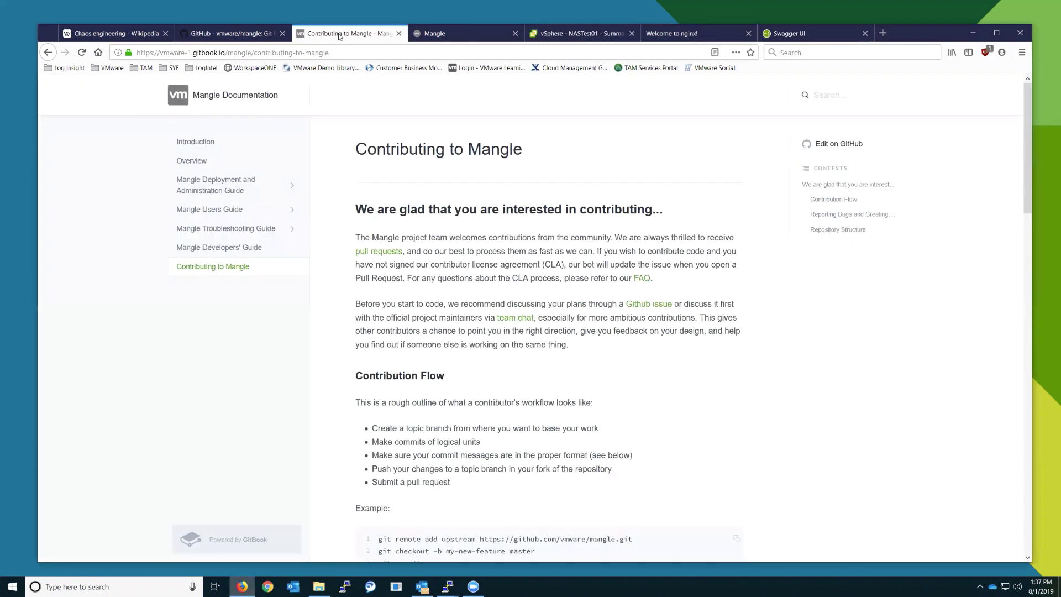
# Step: Switch to Mangle's endpoints and open the Ubuntu remote machine endpoint for editing to view its connection settings
pyautogui.click(424, 33)
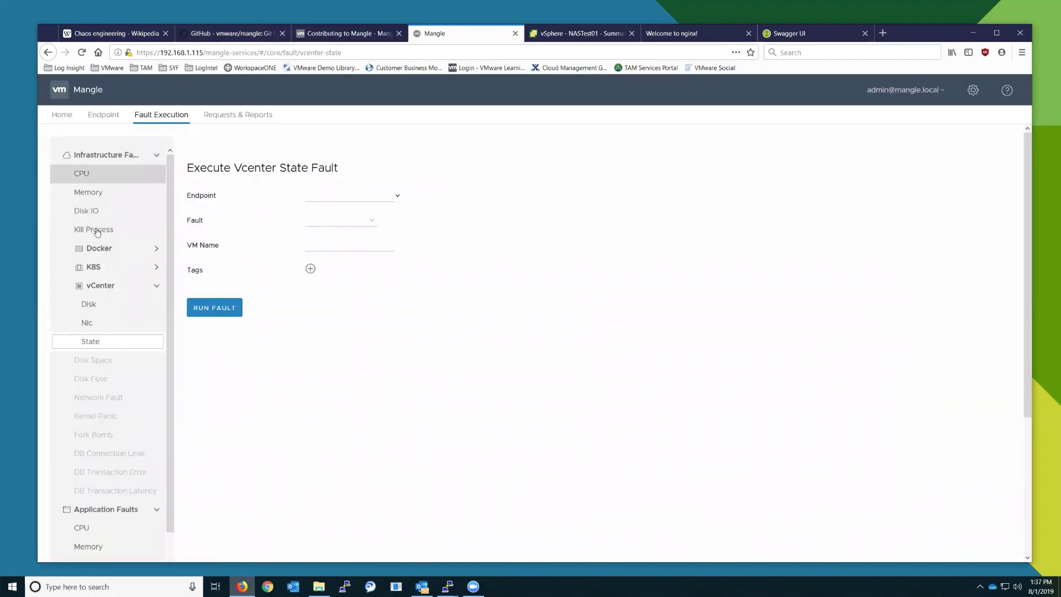
pyautogui.click(103, 115)
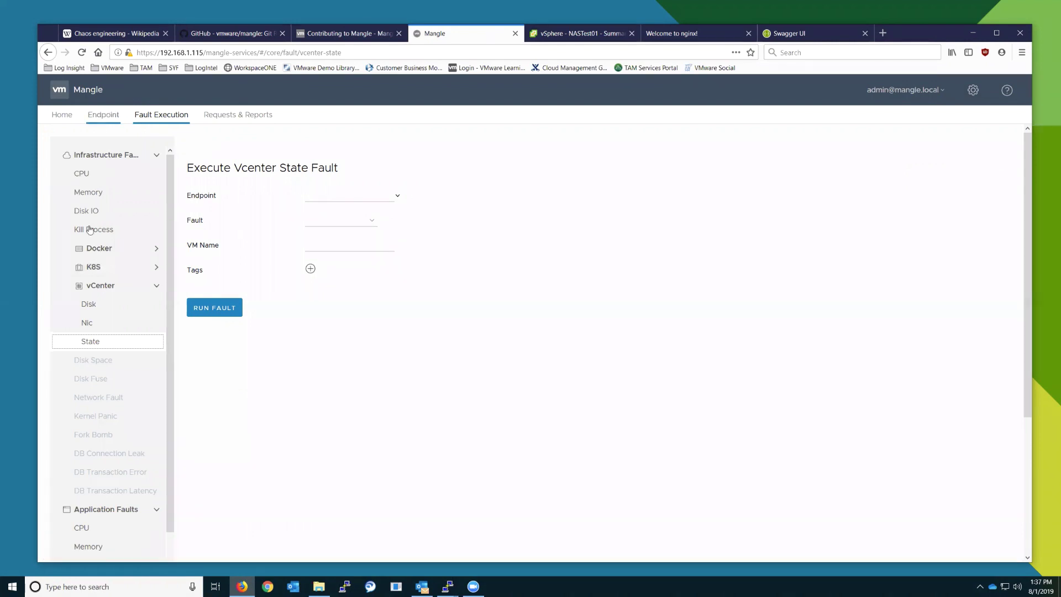
pyautogui.click(198, 197)
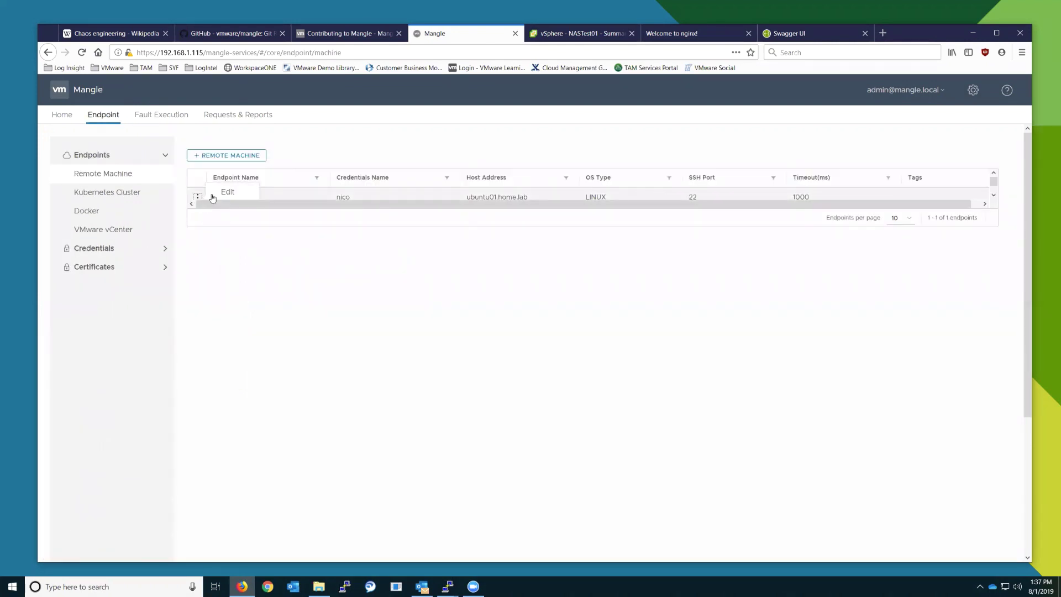
pyautogui.click(226, 193)
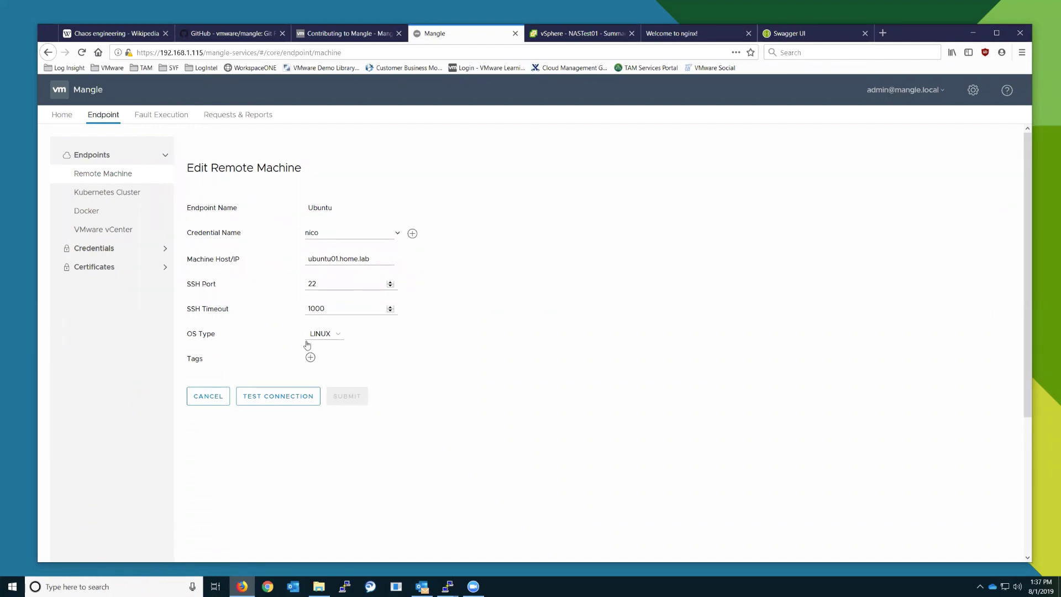
# Step: Open the K8_Cluster Kubernetes endpoint for editing to view its settings, and display the VMware vCenter endpoints
pyautogui.click(99, 192)
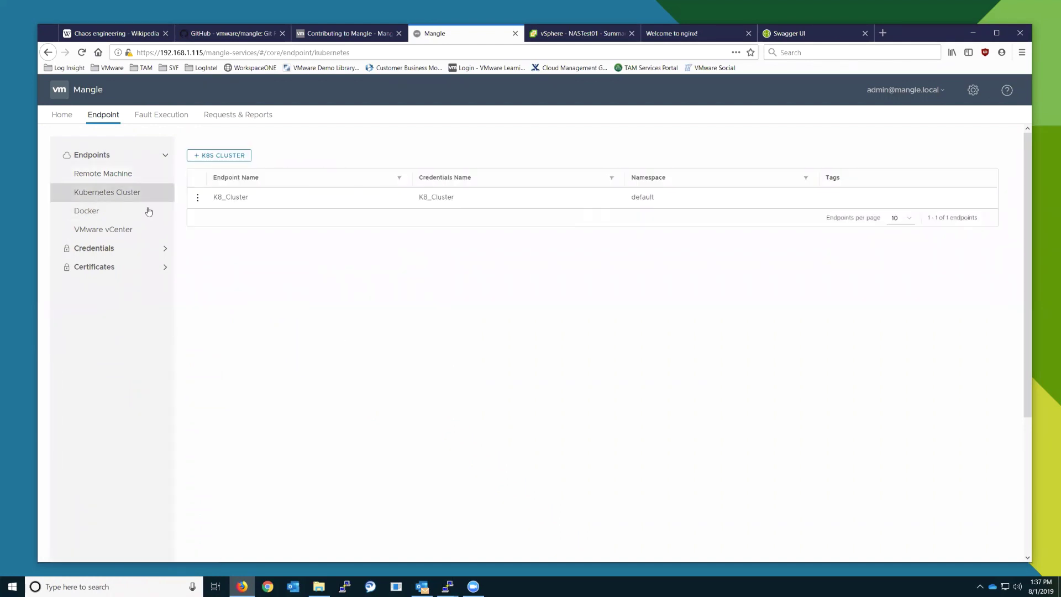
pyautogui.click(198, 198)
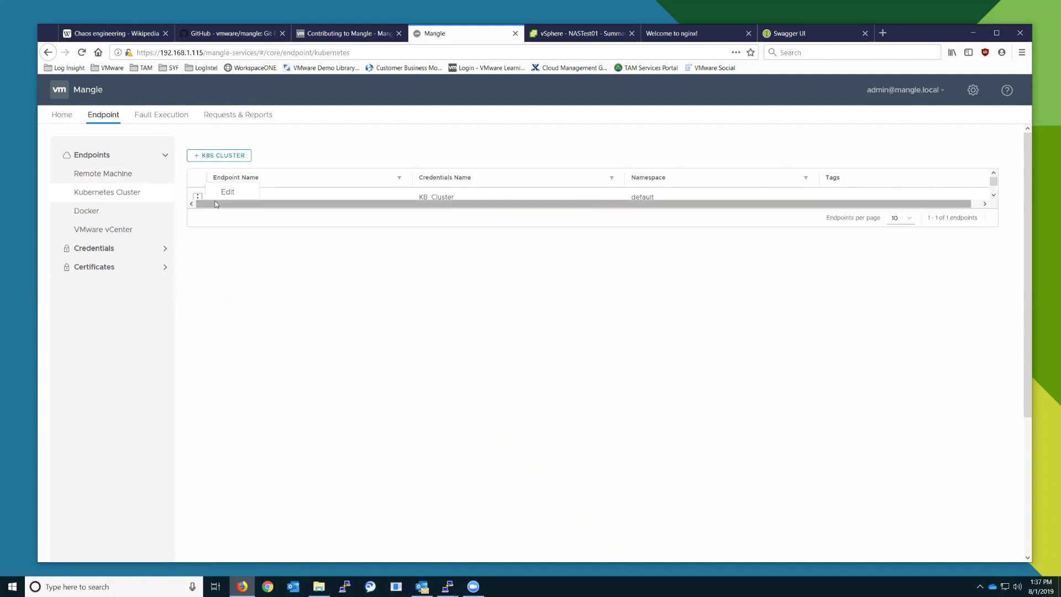
pyautogui.click(226, 193)
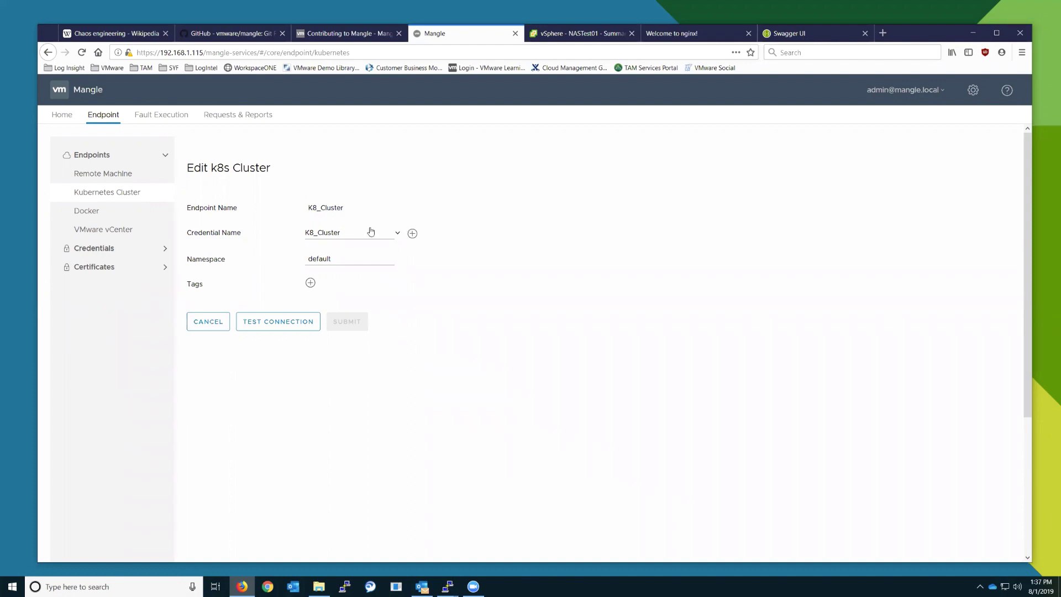
pyautogui.click(103, 228)
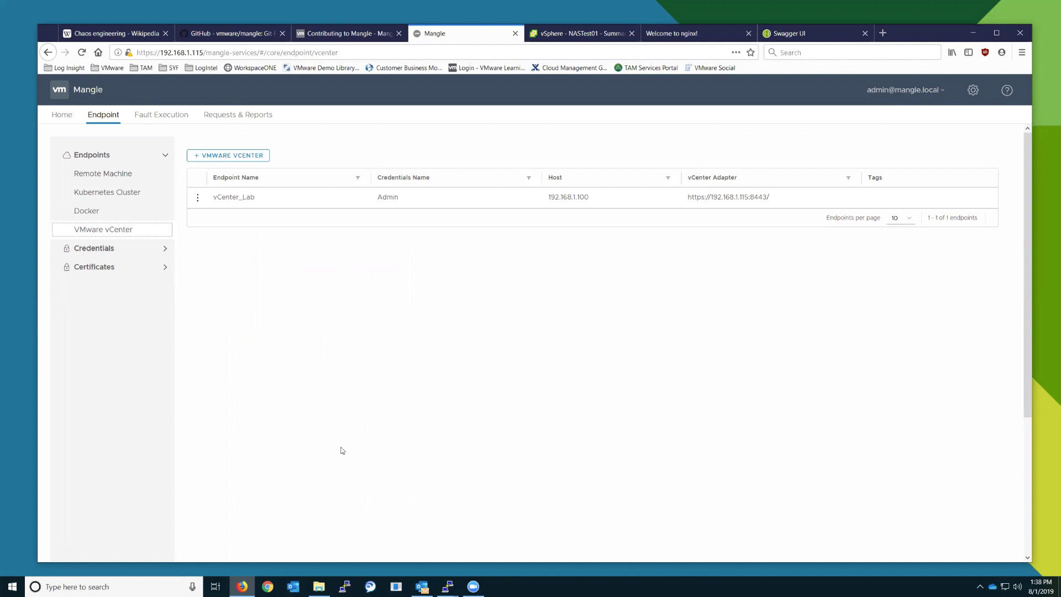
# Step: In the enlarged 192.168.1.115 PuTTY session, enter docker run --name mangle-vc-adapter -v /var/opt/mangle-vc-adapter-tomcat/logs:/var/opt-tomcat/logs -d -p 8080:8080 -p 8443:8443 mangleuser/mangle_vcenter_adapter:1.0
pyautogui.moveTo(447, 585)
pyautogui.moveTo(329, 536)
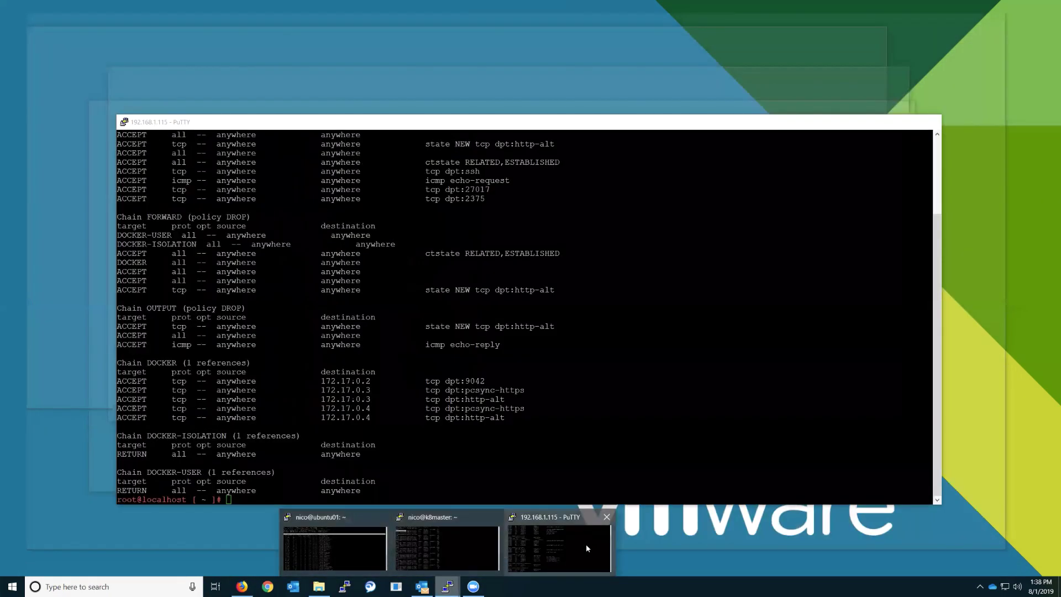
pyautogui.click(586, 543)
pyautogui.write('ping localhost')
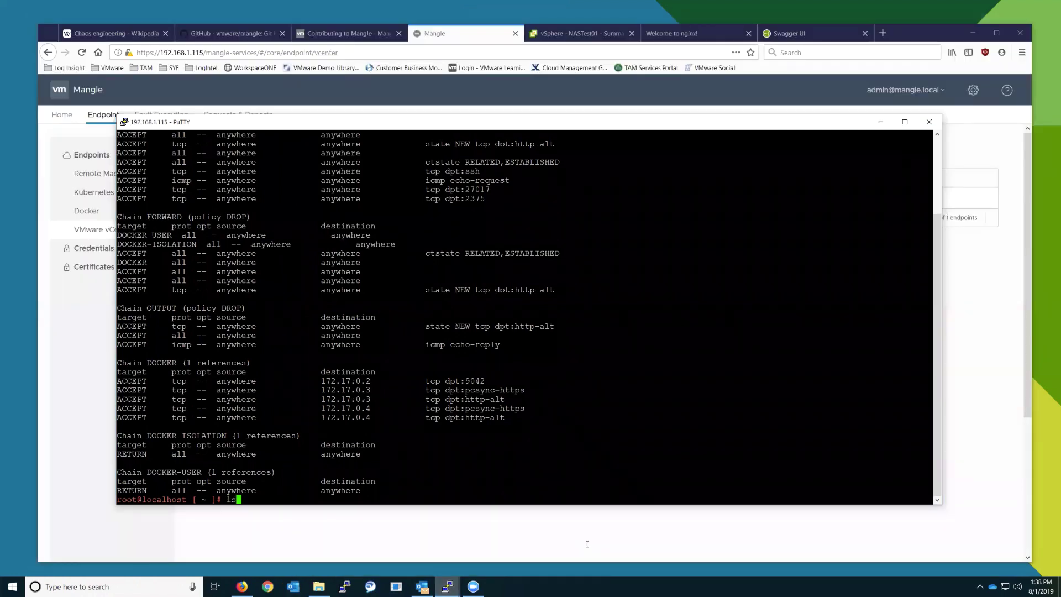
pyautogui.press('BackSpace')
pyautogui.press('BackSpace')
pyautogui.press('BackSpace')
pyautogui.press('BackSpace')
pyautogui.press('BackSpace')
pyautogui.press('BackSpace')
pyautogui.press('BackSpace')
pyautogui.press('BackSpace')
pyautogui.press('BackSpace')
pyautogui.press('BackSpace')
pyautogui.press('BackSpace')
pyautogui.press('BackSpace')
pyautogui.press('BackSpace')
pyautogui.press('BackSpace')
pyautogui.write('docker run --name mangle-vc-adapter -v /var/opt/mangle-vc-adapter-tomcat/logs:/var/opt-tomcat/logs -d -p 8080:8080 -p 8443:8443 mangleuser/mangle_vcenter_adapter:1.0')
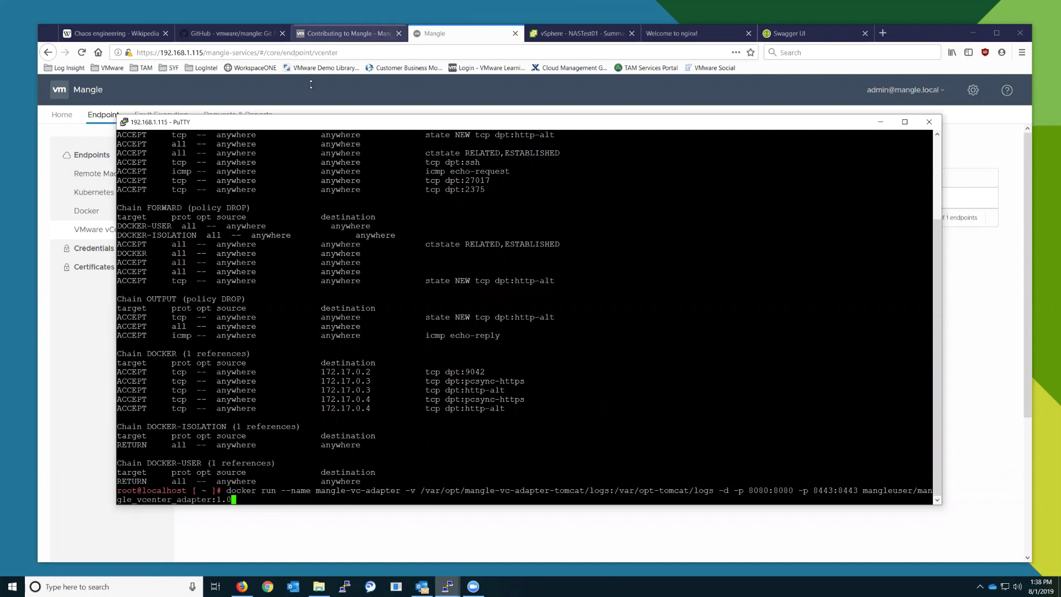
pyautogui.moveTo(275, 120); pyautogui.dragTo(180, 60)
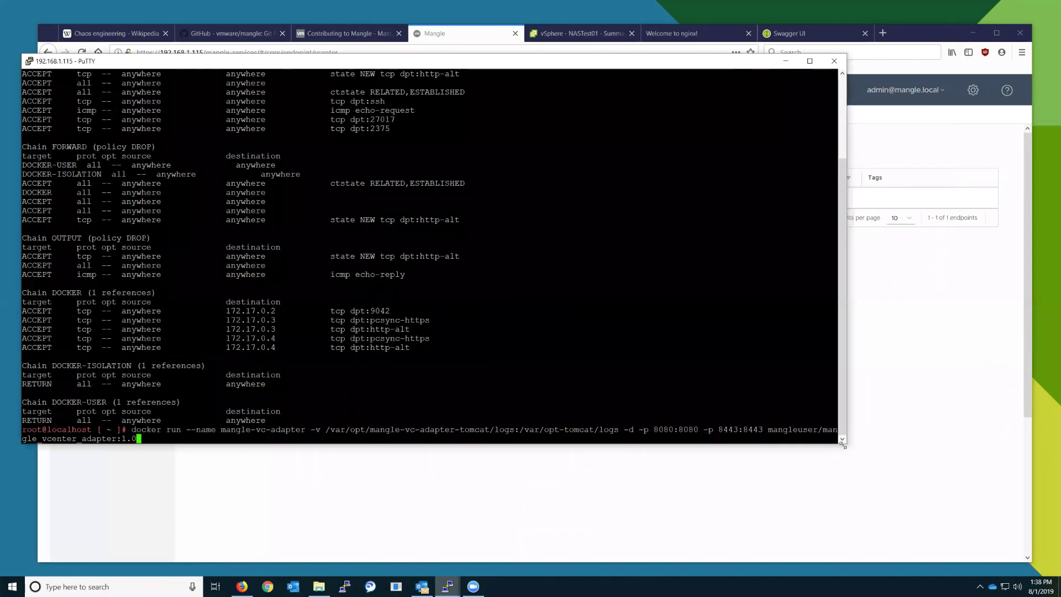
pyautogui.moveTo(843, 442); pyautogui.dragTo(1050, 498)
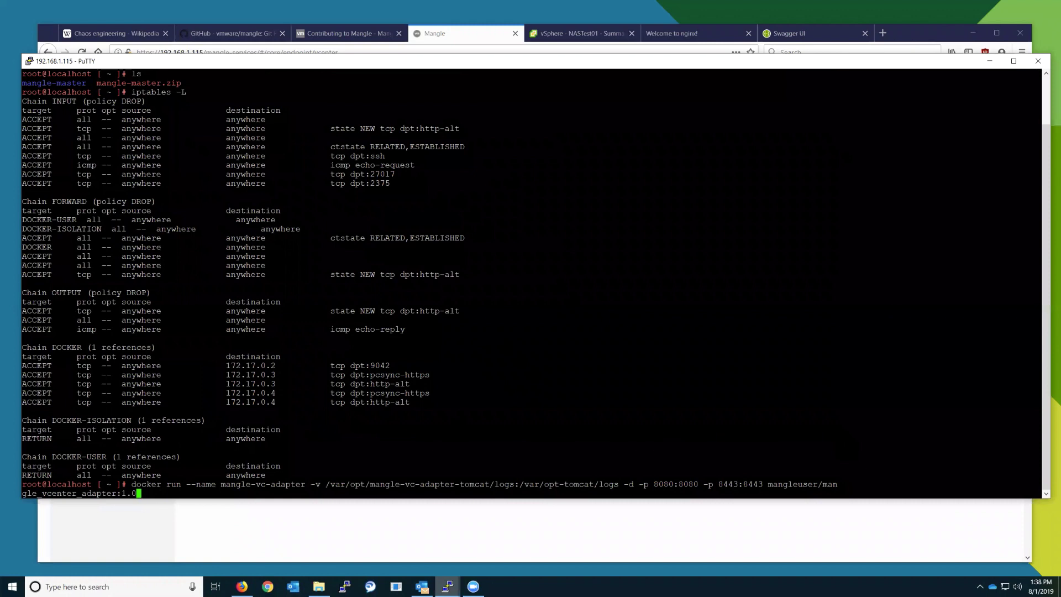
# Step: Try to run the mangle-vc-adapter container with the image tag replaced by <LATEST>
pyautogui.press('BackSpace')
pyautogui.press('BackSpace')
pyautogui.press('BackSpace')
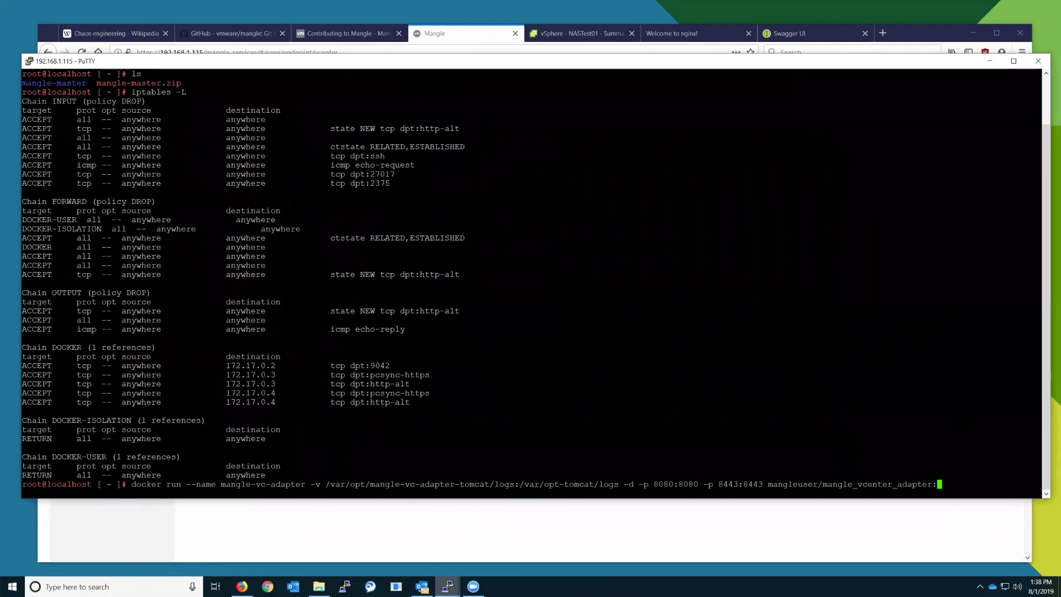
pyautogui.write('<LATEST>')
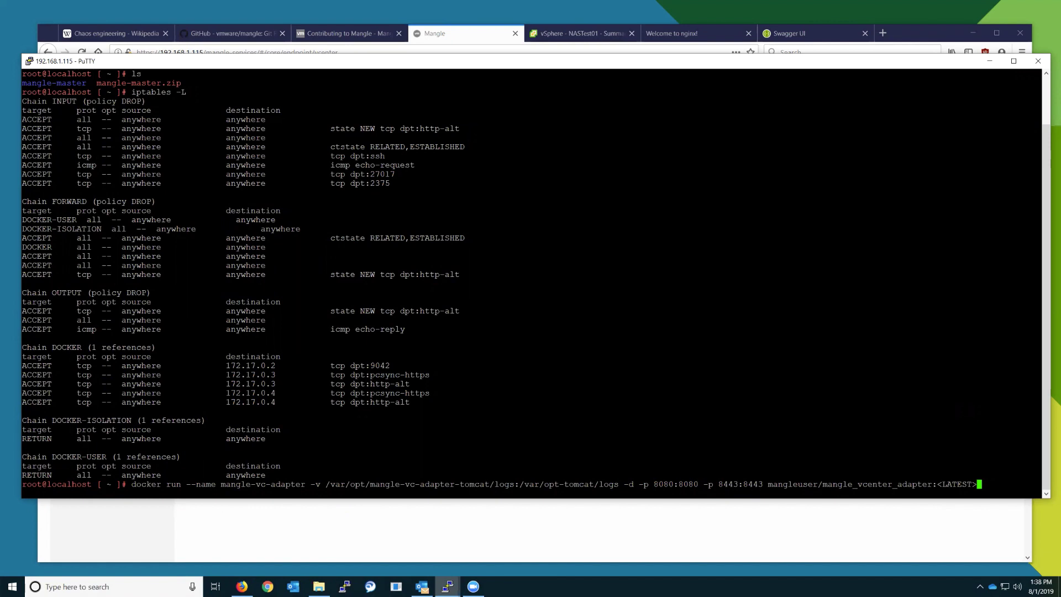
pyautogui.press('Return')
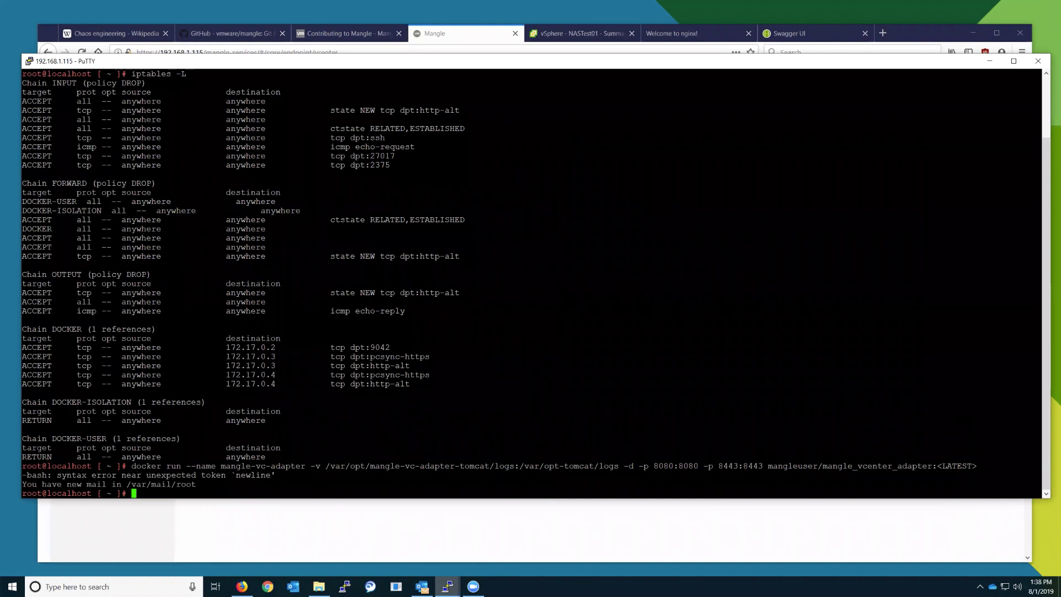
# Step: Try to run the mangle-vc-adapter container again with the image tag 1.0.0
pyautogui.press('Up')
pyautogui.press('BackSpace')
pyautogui.press('BackSpace')
pyautogui.press('BackSpace')
pyautogui.press('BackSpace')
pyautogui.press('BackSpace')
pyautogui.press('BackSpace')
pyautogui.press('BackSpace')
pyautogui.press('BackSpace')
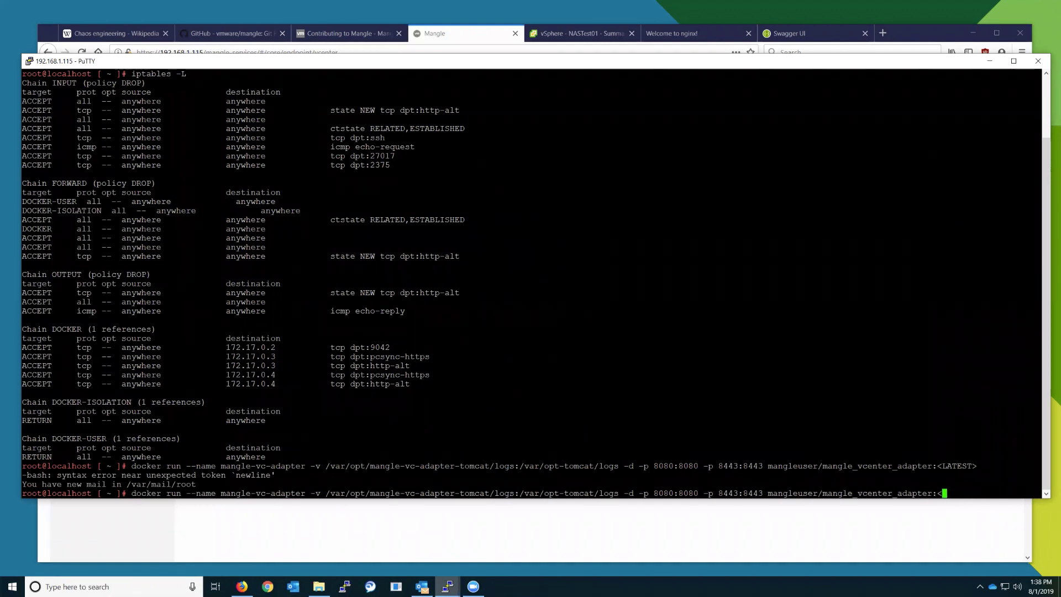
pyautogui.write('1.0.0')
pyautogui.press('Return')
# Step: Try to run the mangle-vc-adapter container with the image tag shortened to 1
pyautogui.press('Up')
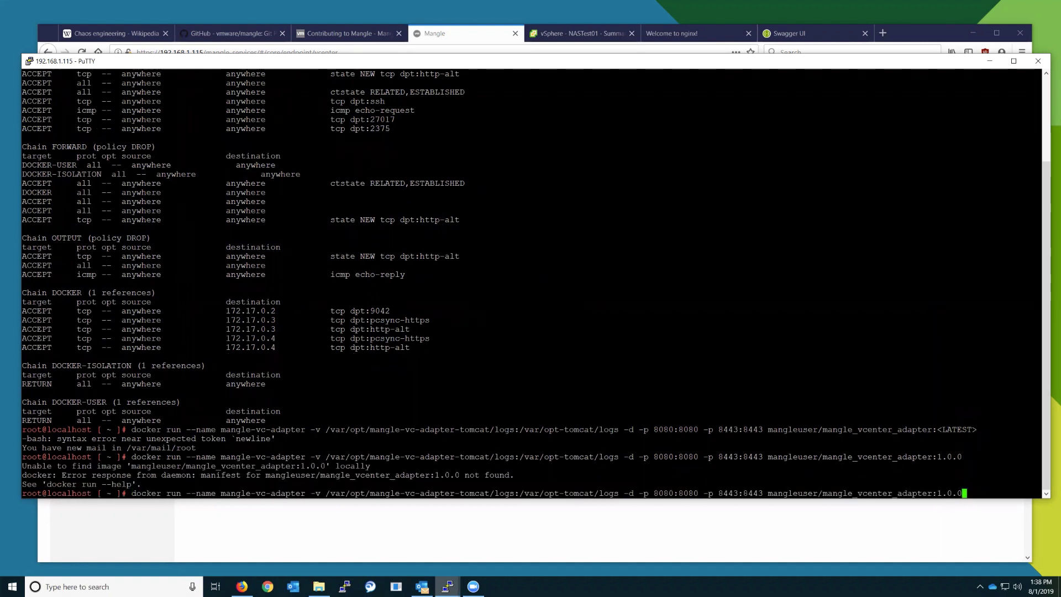
pyautogui.press('BackSpace')
pyautogui.press('BackSpace')
pyautogui.press('BackSpace')
pyautogui.press('BackSpace')
pyautogui.press('Return')
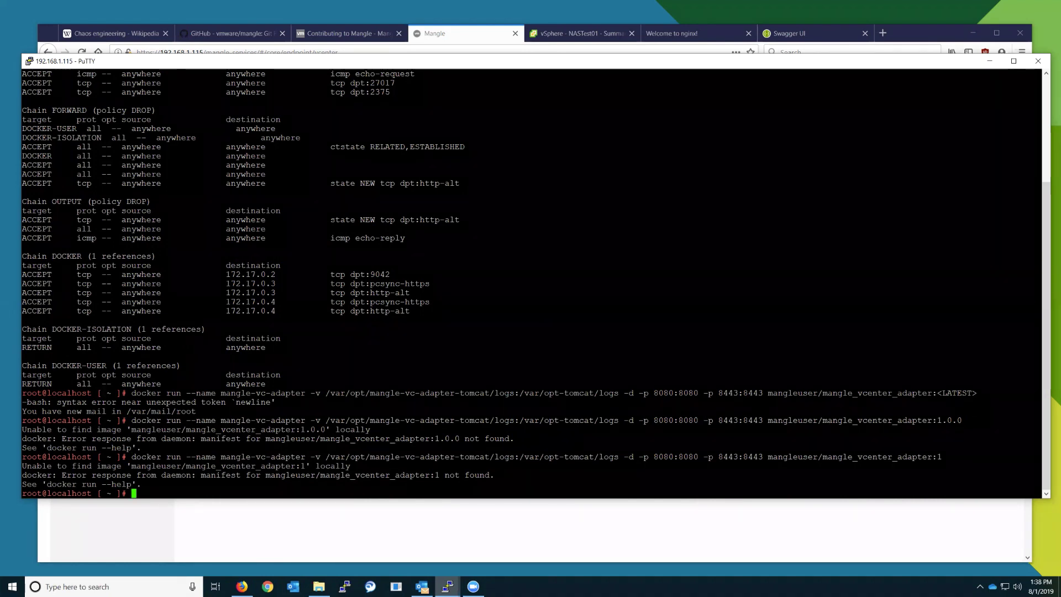
pyautogui.press('Up')
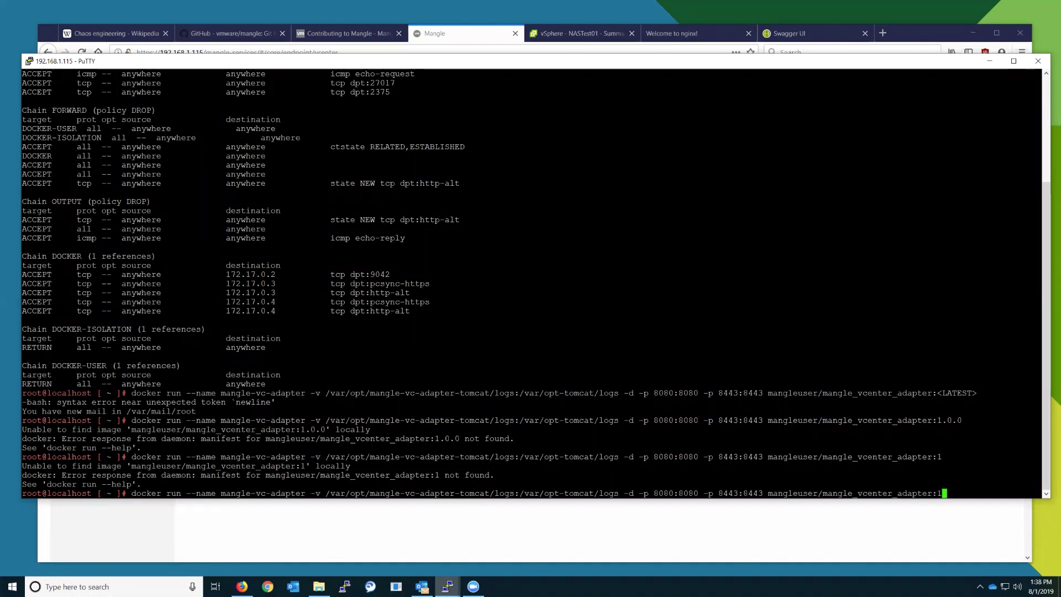
pyautogui.write('.0')
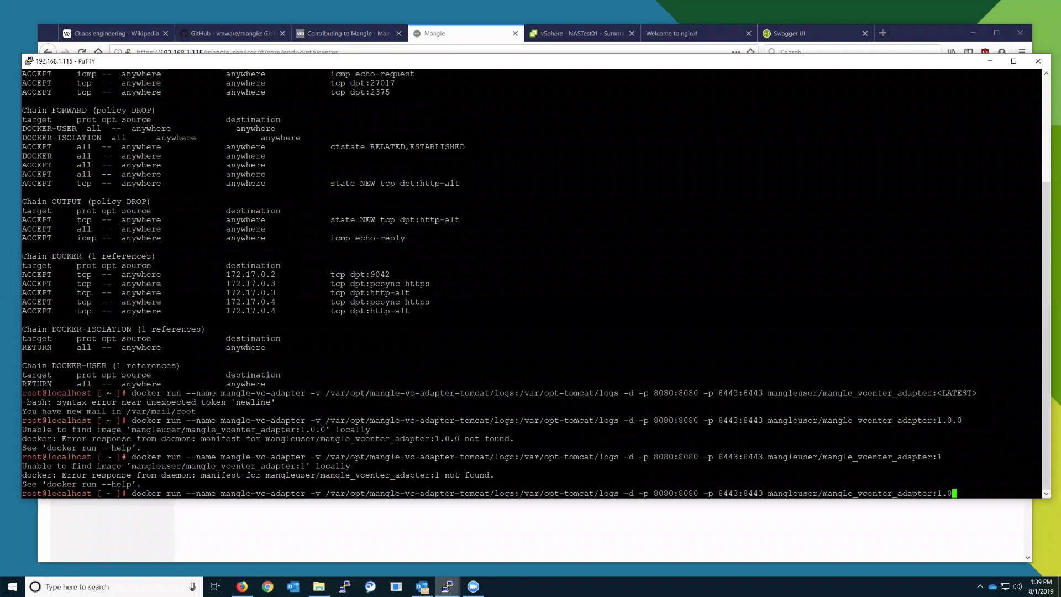
pyautogui.press('BackSpace')
pyautogui.press('BackSpace')
pyautogui.press('BackSpace')
pyautogui.write('<LATEST>')
pyautogui.press('BackSpace')
pyautogui.press('BackSpace')
pyautogui.press('BackSpace')
pyautogui.press('BackSpace')
pyautogui.press('BackSpace')
pyautogui.press('BackSpace')
pyautogui.press('BackSpace')
pyautogui.press('BackSpace')
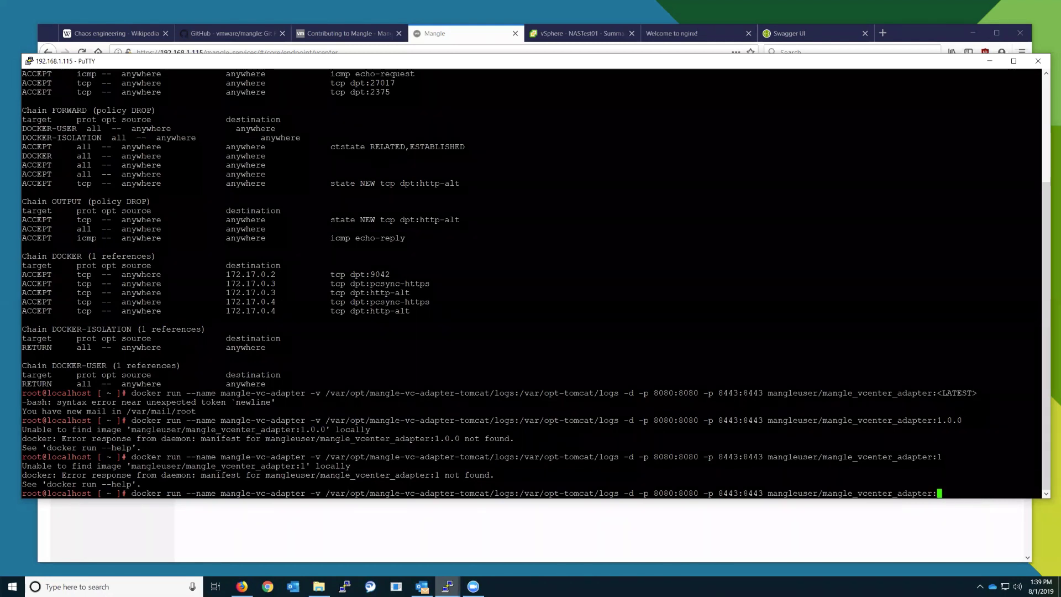
pyautogui.write('1.0')
pyautogui.press('BackSpace')
pyautogui.press('BackSpace')
pyautogui.press('BackSpace')
pyautogui.press('BackSpace')
pyautogui.press('BackSpace')
pyautogui.press('BackSpace')
pyautogui.press('BackSpace')
pyautogui.press('BackSpace')
pyautogui.press('BackSpace')
pyautogui.press('BackSpace')
pyautogui.press('BackSpace')
pyautogui.press('BackSpace')
pyautogui.press('BackSpace')
pyautogui.press('BackSpace')
pyautogui.press('BackSpace')
pyautogui.press('BackSpace')
pyautogui.press('BackSpace')
pyautogui.press('BackSpace')
pyautogui.press('BackSpace')
pyautogui.press('BackSpace')
pyautogui.press('BackSpace')
pyautogui.press('BackSpace')
pyautogui.press('BackSpace')
pyautogui.press('BackSpace')
pyautogui.press('BackSpace')
pyautogui.press('BackSpace')
pyautogui.press('BackSpace')
pyautogui.press('BackSpace')
pyautogui.press('BackSpace')
pyautogui.press('BackSpace')
pyautogui.press('BackSpace')
pyautogui.press('BackSpace')
pyautogui.press('BackSpace')
pyautogui.press('BackSpace')
pyautogui.press('BackSpace')
pyautogui.press('BackSpace')
pyautogui.press('BackSpace')
pyautogui.press('BackSpace')
pyautogui.press('BackSpace')
pyautogui.press('BackSpace')
pyautogui.press('BackSpace')
pyautogui.press('BackSpace')
pyautogui.press('BackSpace')
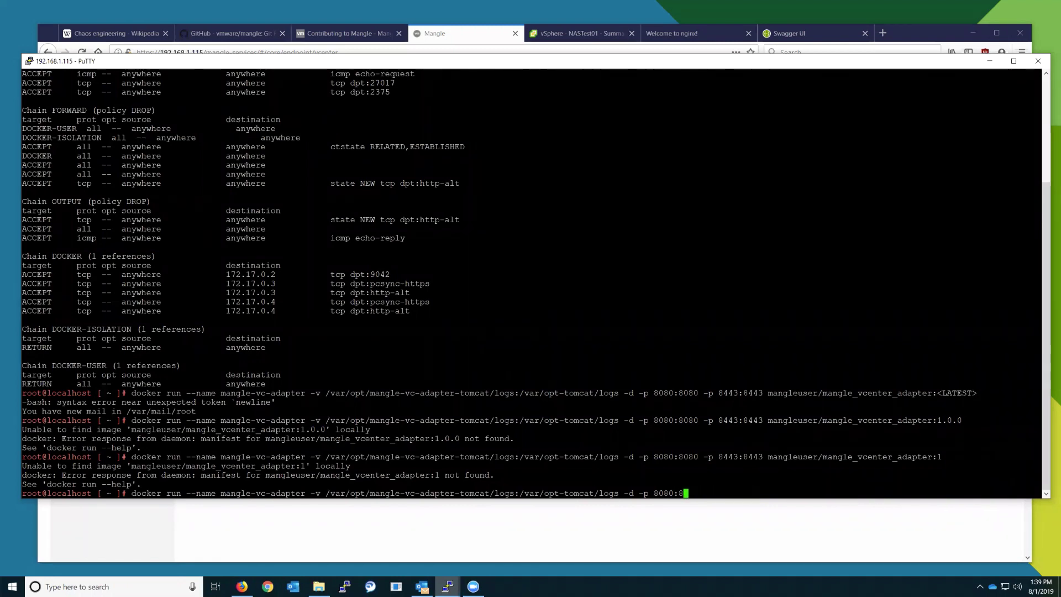
pyautogui.press('BackSpace')
pyautogui.press('BackSpace')
pyautogui.press('BackSpace')
pyautogui.press('BackSpace')
pyautogui.press('BackSpace')
pyautogui.press('BackSpace')
pyautogui.press('BackSpace')
pyautogui.press('BackSpace')
pyautogui.press('BackSpace')
pyautogui.press('BackSpace')
pyautogui.press('BackSpace')
pyautogui.press('BackSpace')
pyautogui.press('BackSpace')
pyautogui.press('BackSpace')
pyautogui.press('BackSpace')
pyautogui.press('BackSpace')
pyautogui.press('BackSpace')
pyautogui.press('BackSpace')
pyautogui.press('BackSpace')
pyautogui.press('BackSpace')
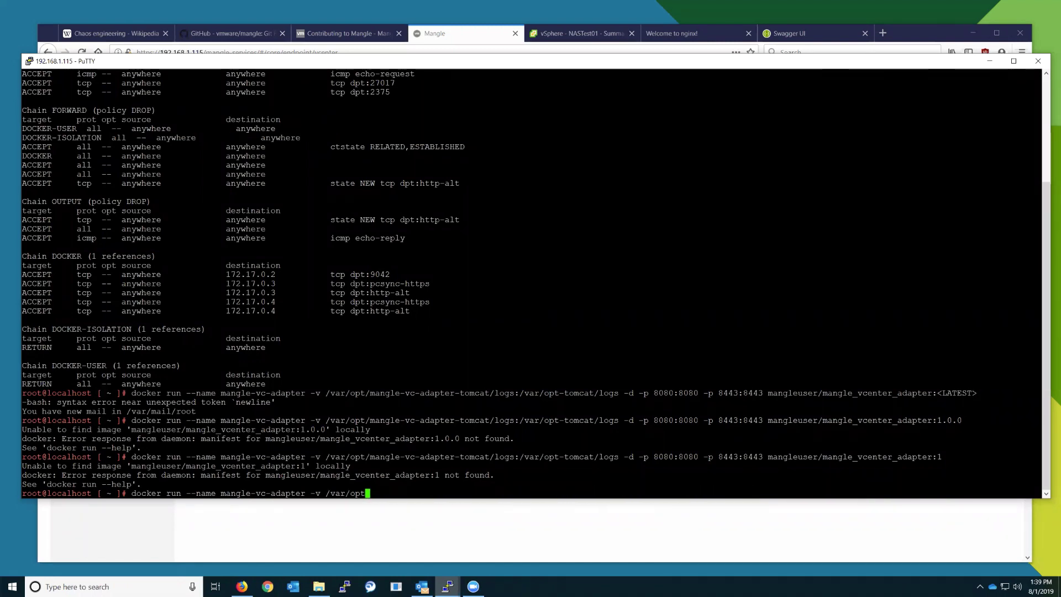
pyautogui.press('BackSpace')
pyautogui.press('BackSpace')
pyautogui.press('BackSpace')
pyautogui.press('BackSpace')
pyautogui.press('BackSpace')
pyautogui.press('BackSpace')
pyautogui.press('BackSpace')
pyautogui.press('BackSpace')
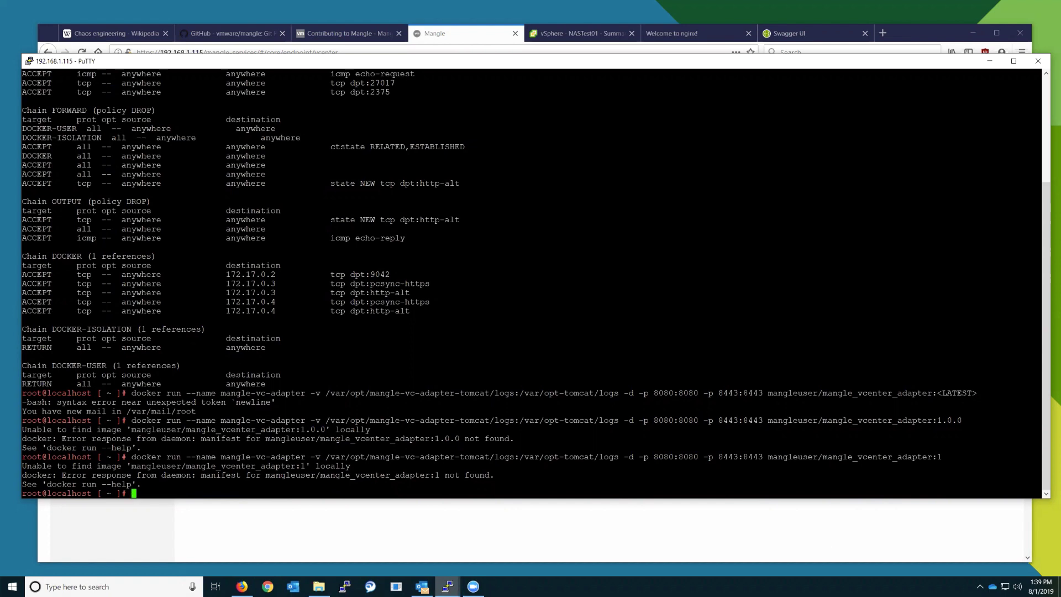
# Step: Look at the vCenter endpoint list in Mangle, return to the PuTTY session and list the firewall rules with iptables -L
pyautogui.click(244, 534)
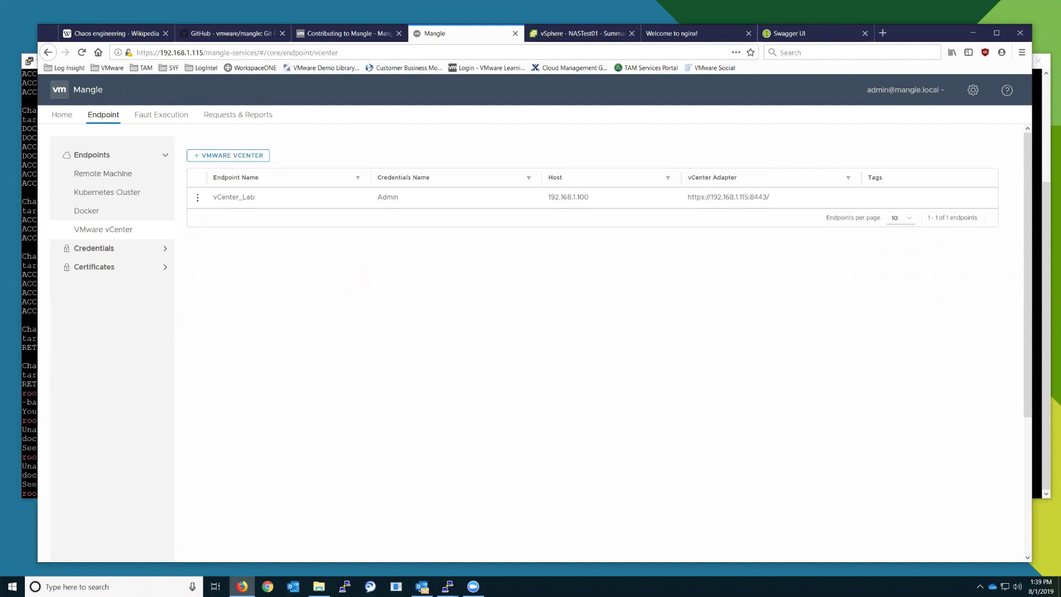
pyautogui.click(28, 276)
pyautogui.press('Up')
pyautogui.press('Up')
pyautogui.press('Up')
pyautogui.press('Up')
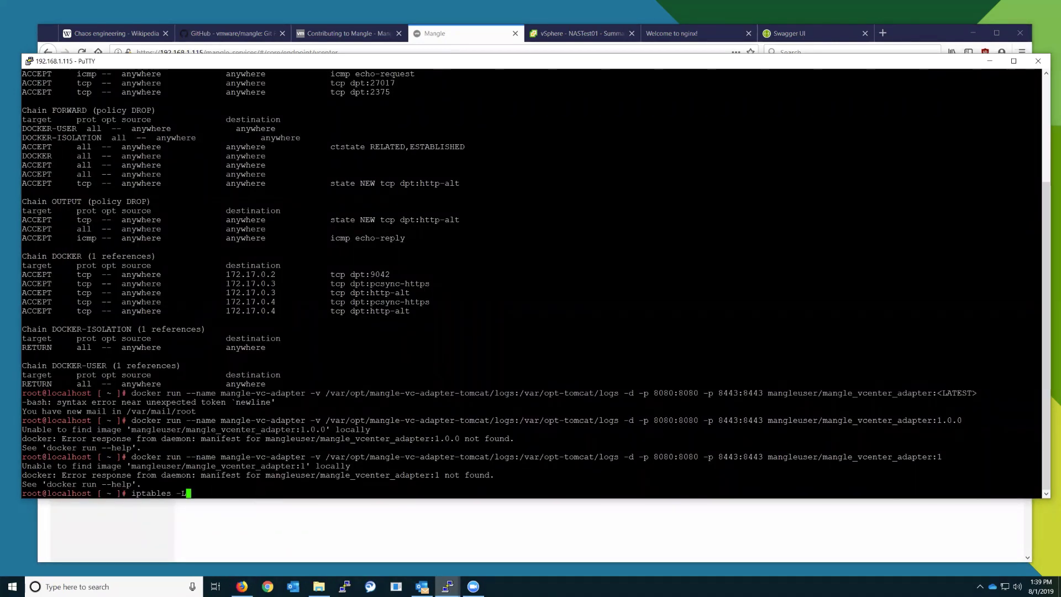
pyautogui.press('Return')
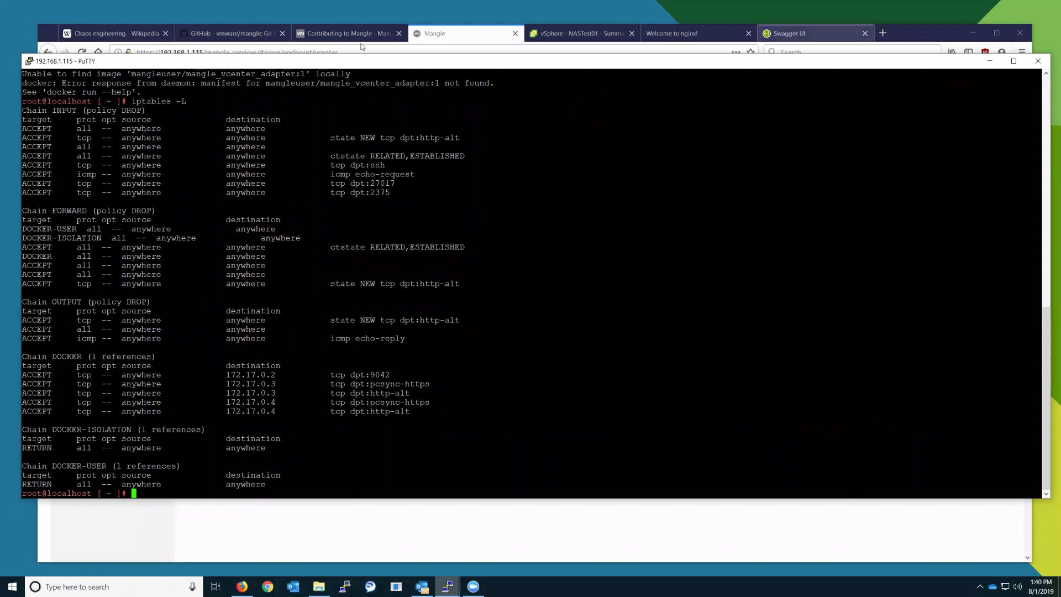
# Step: View the vCenter adapter's Swagger page, and open the vCenter_Lab endpoint in Mangle for editing to examine its adapter URL
pyautogui.click(789, 35)
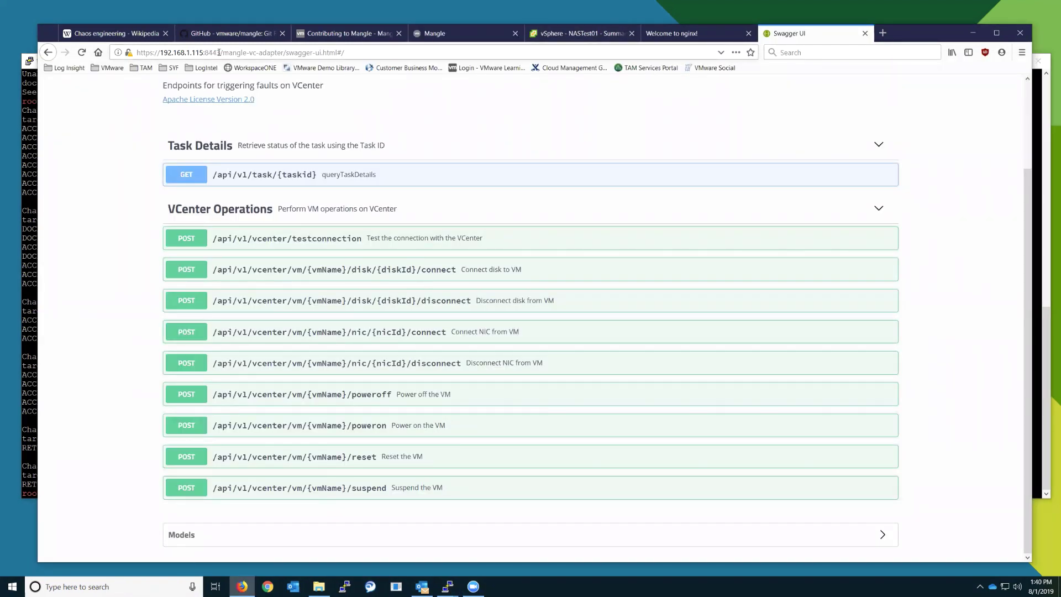
pyautogui.click(452, 34)
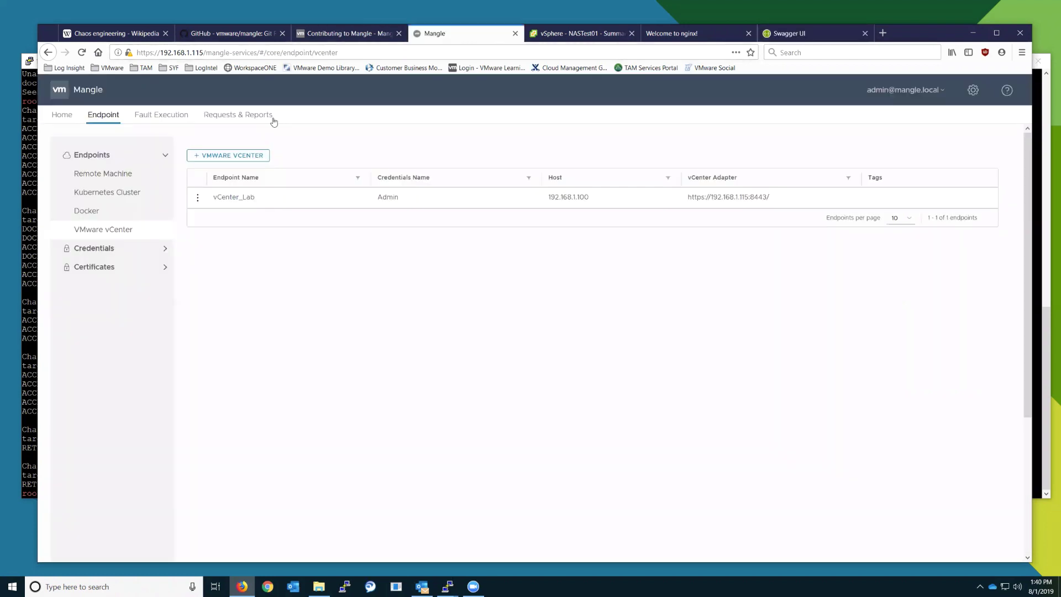
pyautogui.click(198, 198)
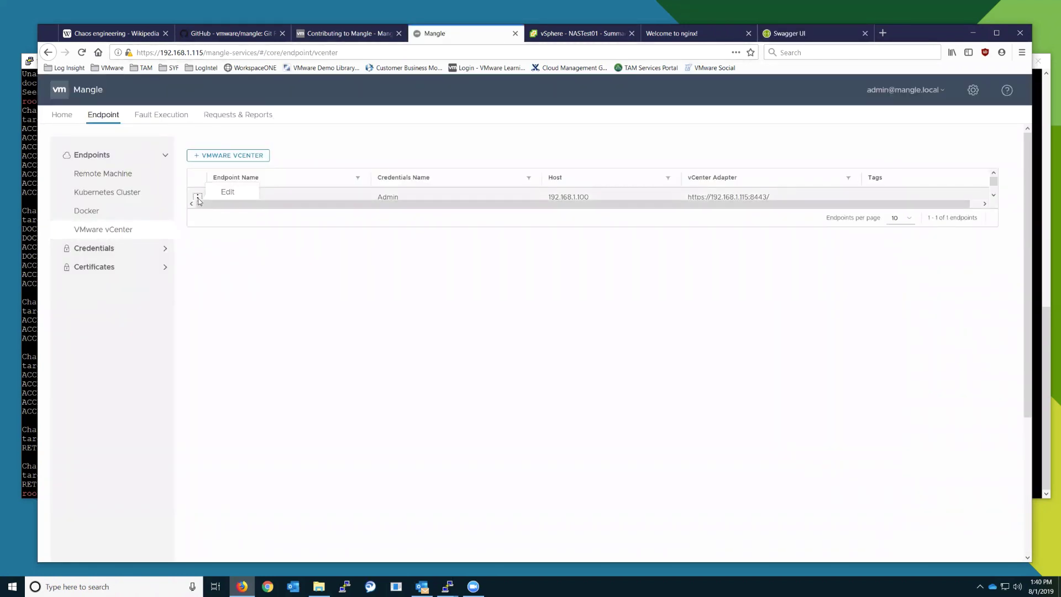
pyautogui.click(230, 192)
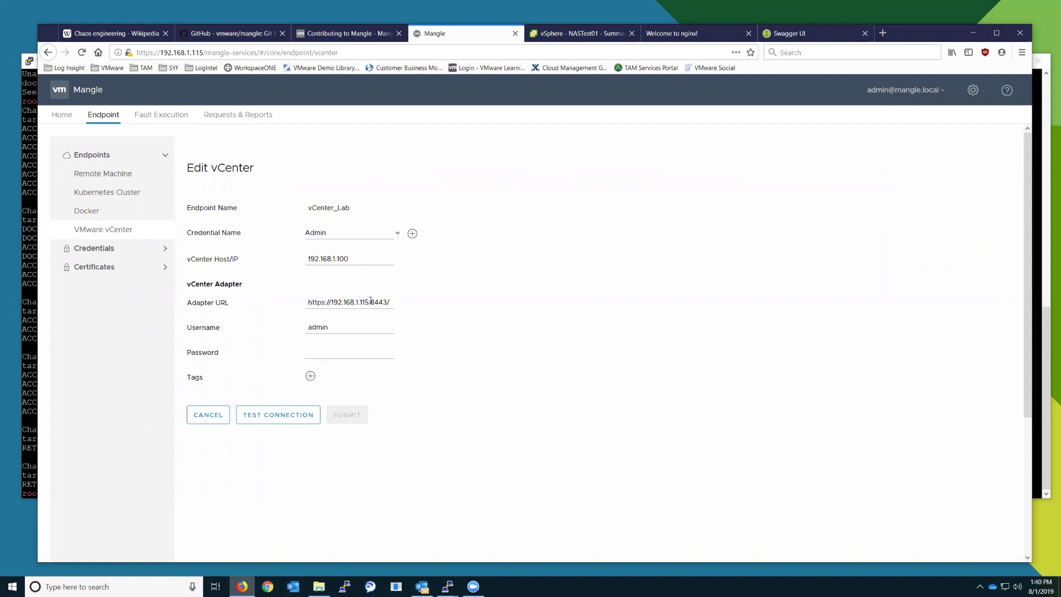
# Step: View the Swagger, nginx and Mangle GitHub pages, and return to the vCenter_Lab edit form in Mangle
pyautogui.click(798, 33)
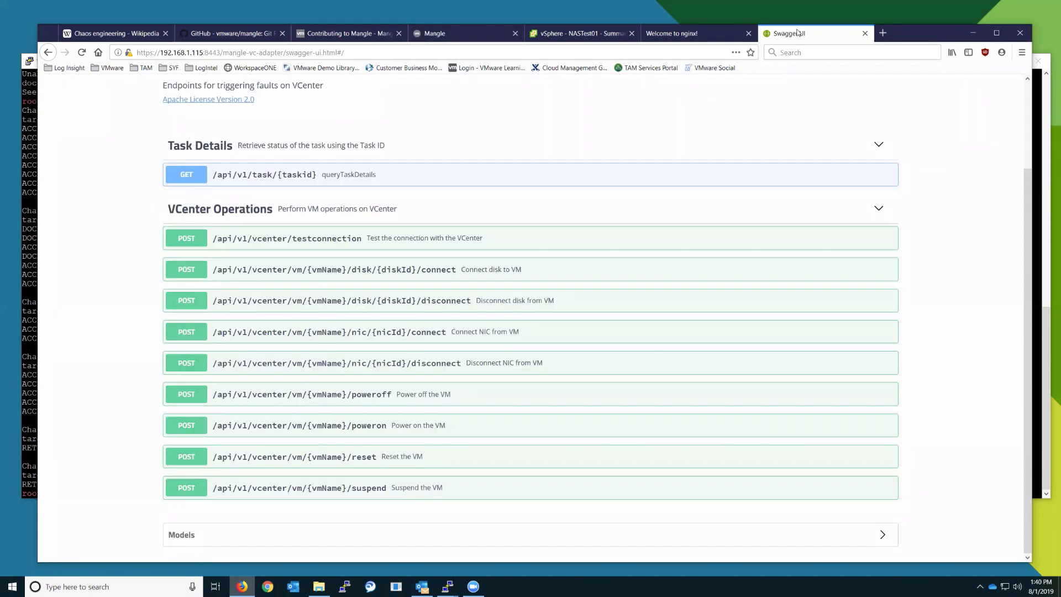
pyautogui.click(677, 26)
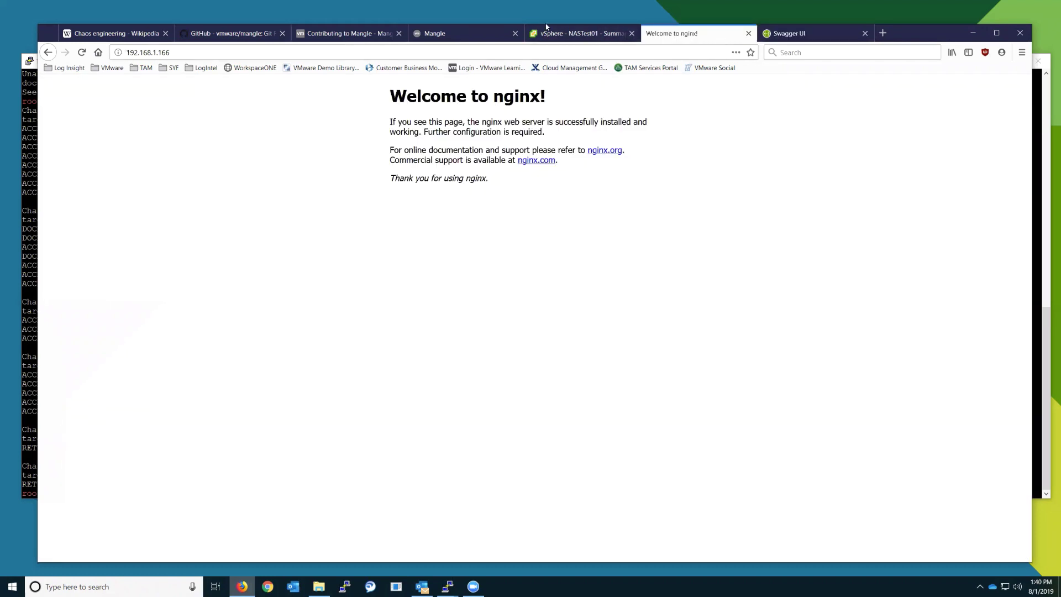
pyautogui.click(227, 35)
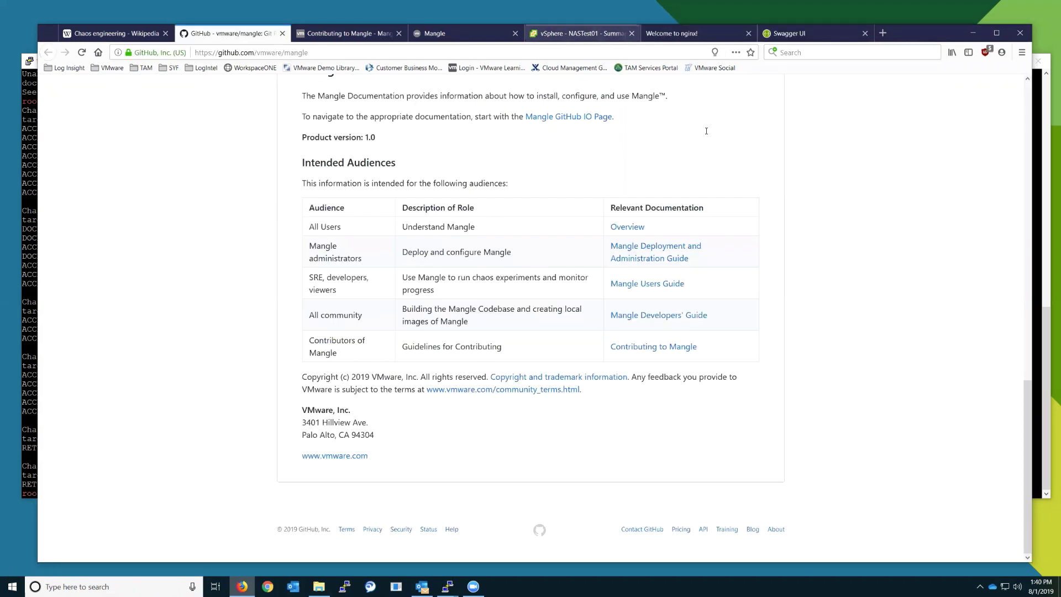
pyautogui.click(442, 33)
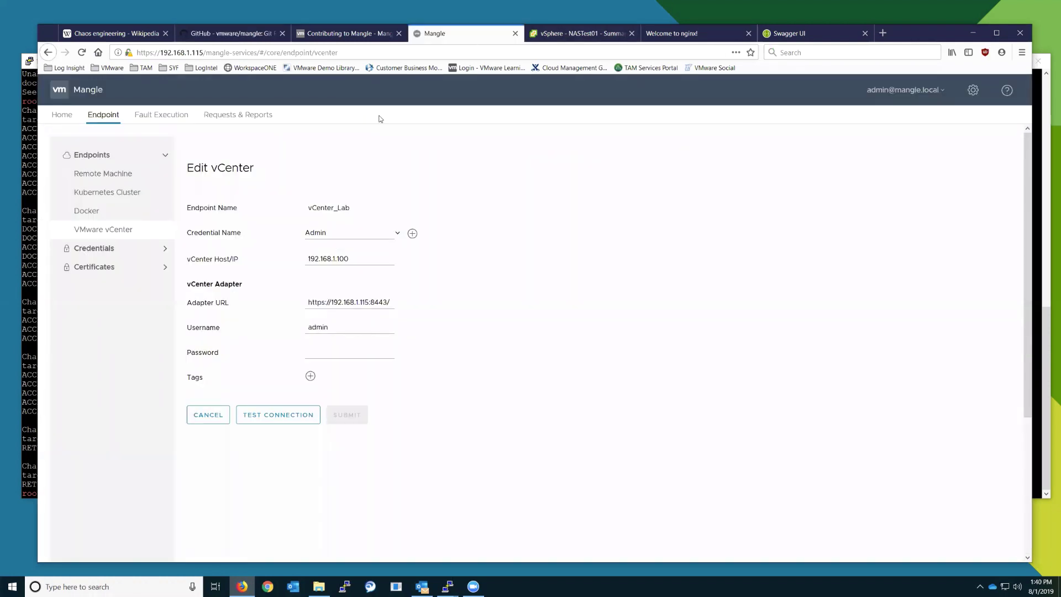
# Step: Switch to the 192.168.1.115 PuTTY session and review the earlier docker run attempts and the firewall rules
pyautogui.click(31, 390)
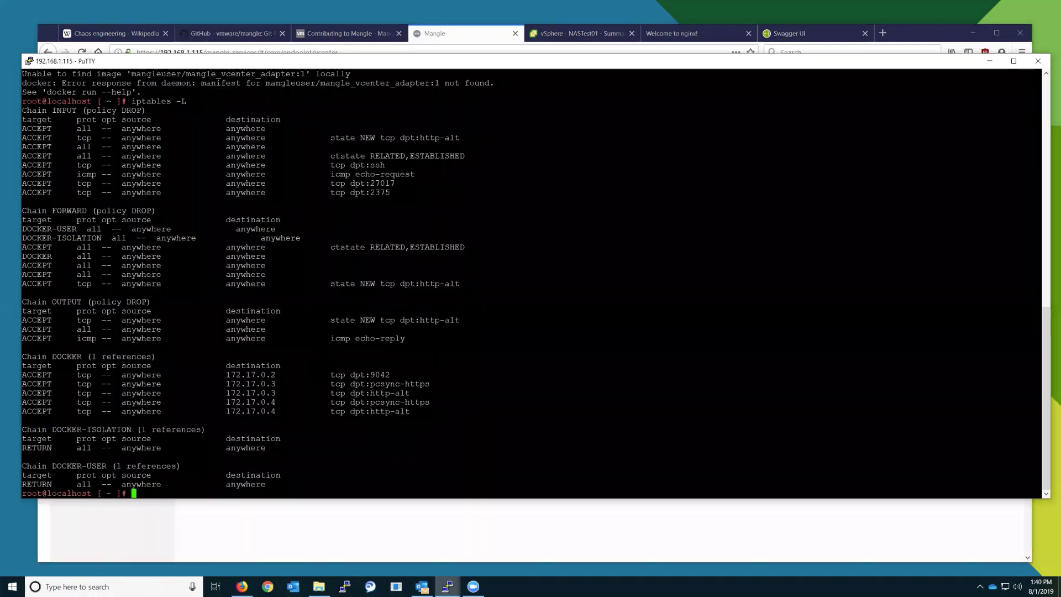
pyautogui.scroll(8, 530, 282)
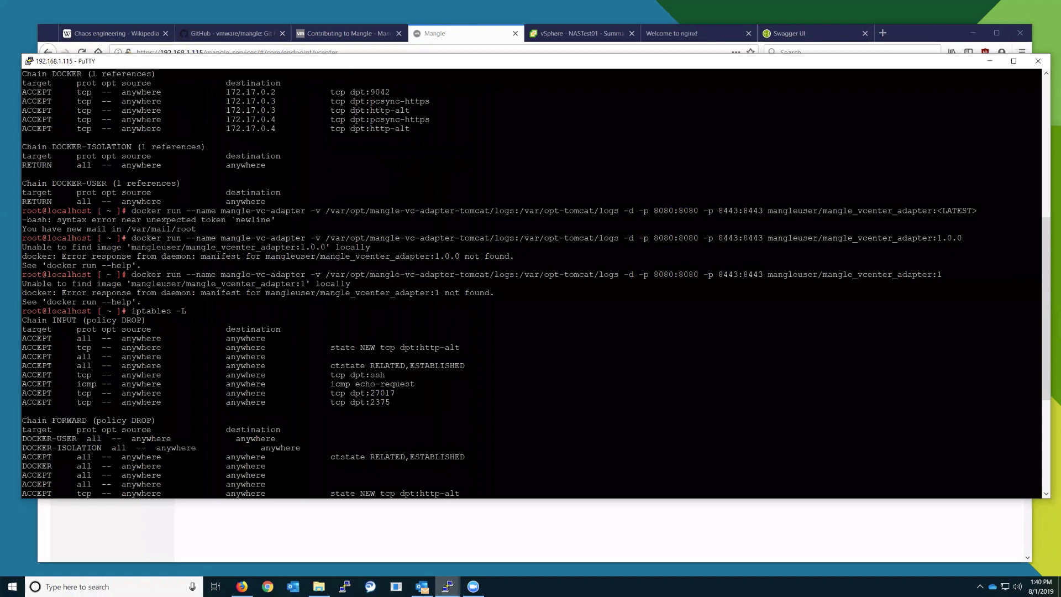
pyautogui.scroll(-10, 531, 281)
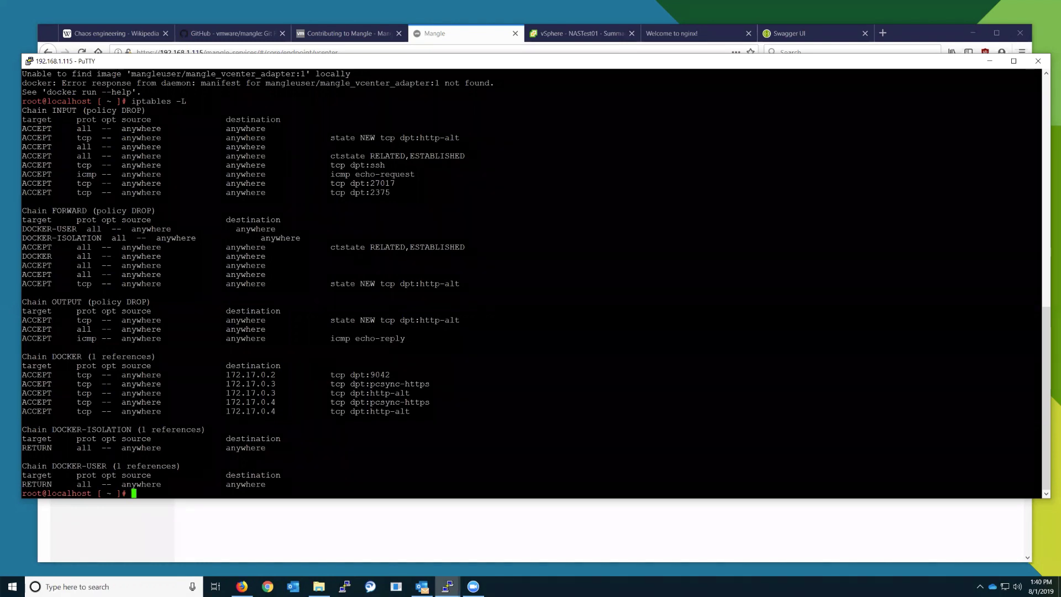
# Step: Review the firewall rules in the PuTTY session, view the Mangle GitHub page and return to the vCenter_Lab edit form in Mangle
pyautogui.scroll(5, 531, 276)
pyautogui.scroll(-5, 531, 277)
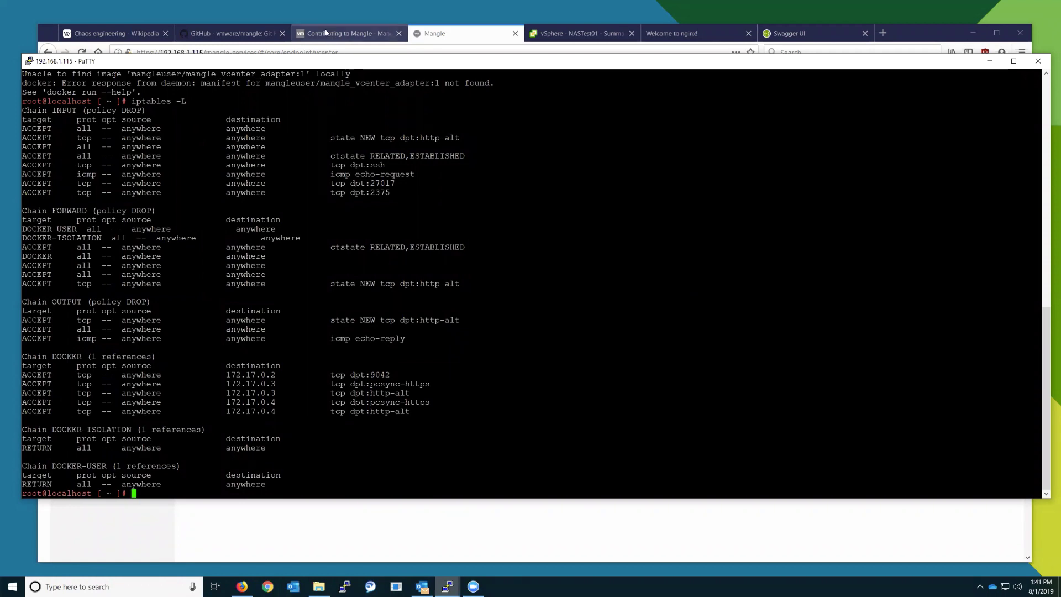
pyautogui.click(229, 36)
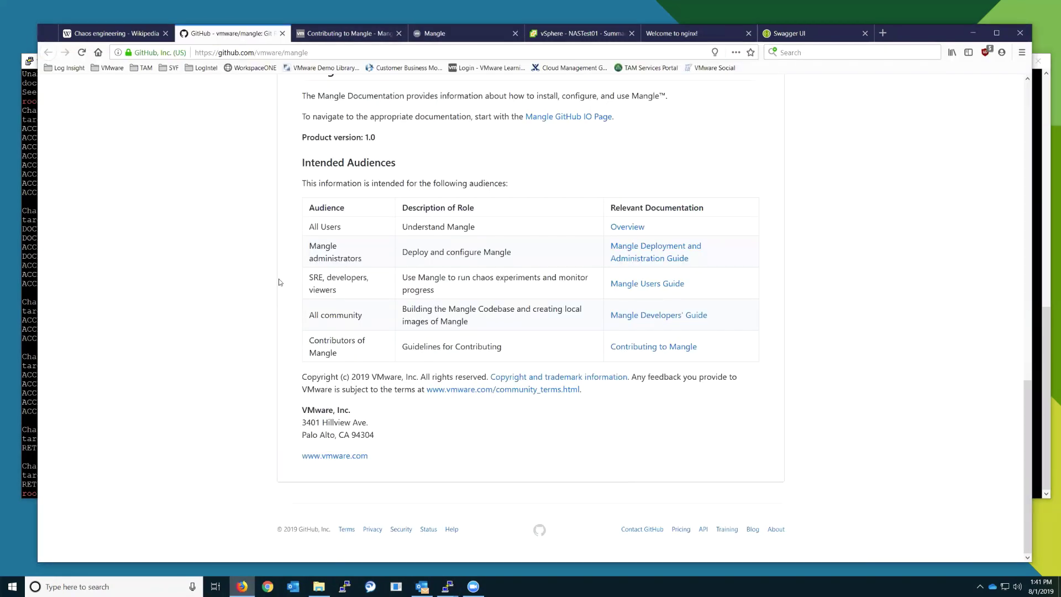
pyautogui.click(511, 35)
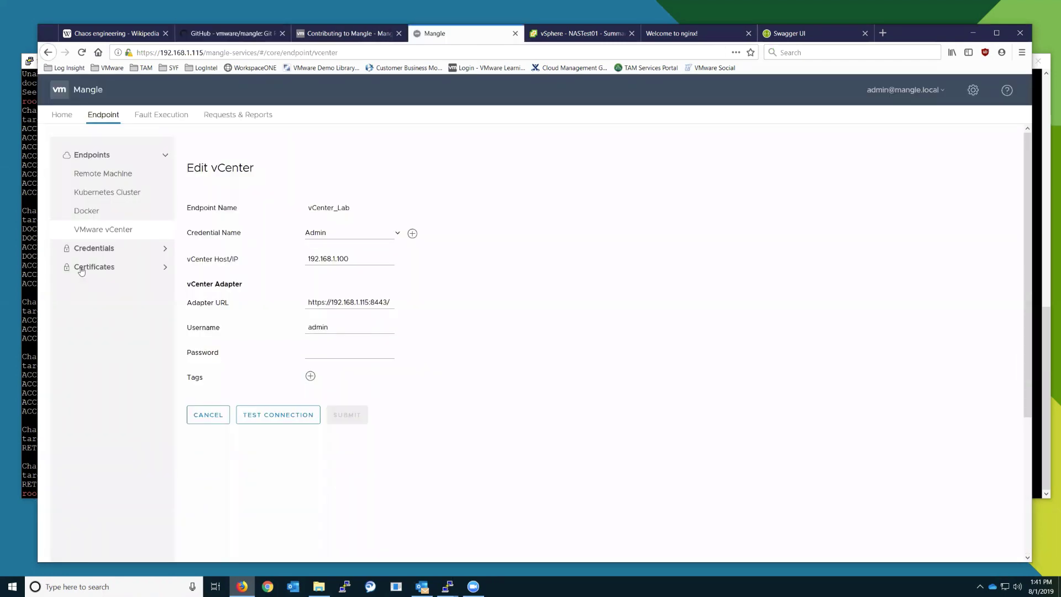
# Step: Open the Kill Process infrastructure fault form and examine its Endpoint and Process Identifier fields
pyautogui.click(150, 115)
pyautogui.click(121, 158)
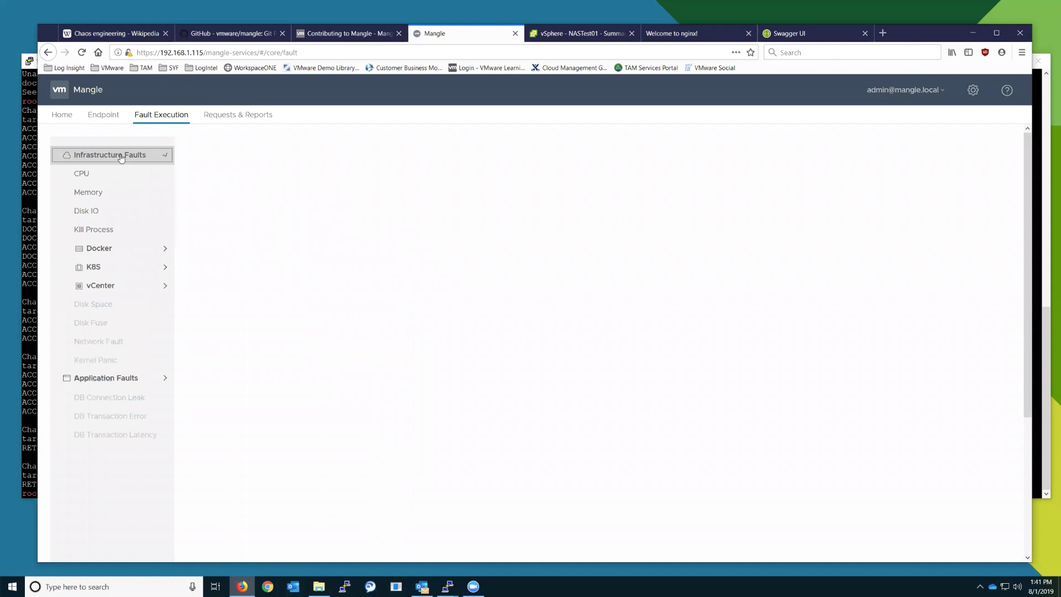
pyautogui.click(100, 236)
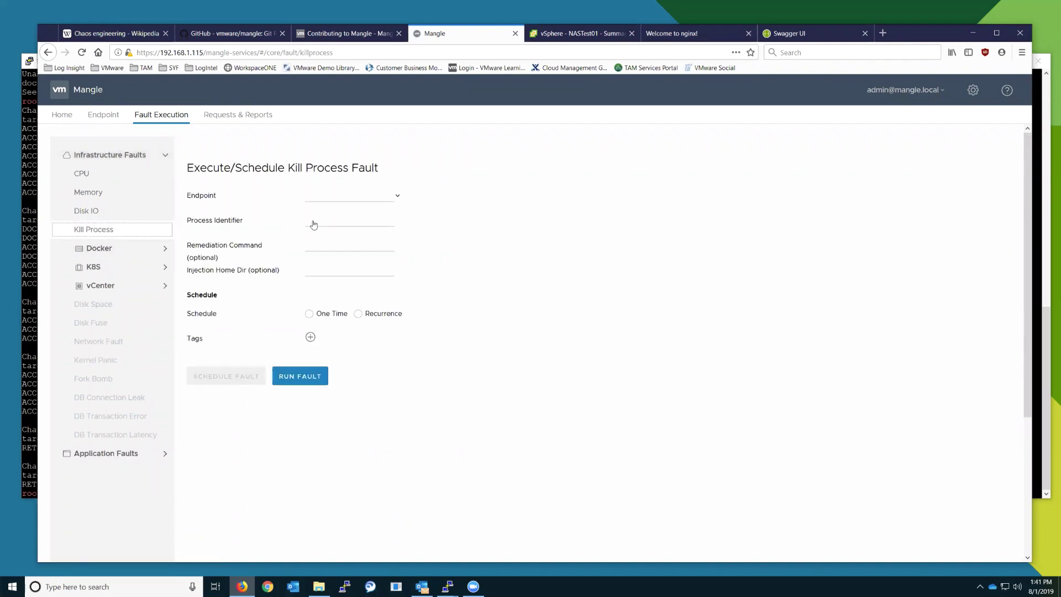
pyautogui.click(309, 197)
pyautogui.click(278, 231)
pyautogui.moveTo(244, 220); pyautogui.dragTo(192, 223)
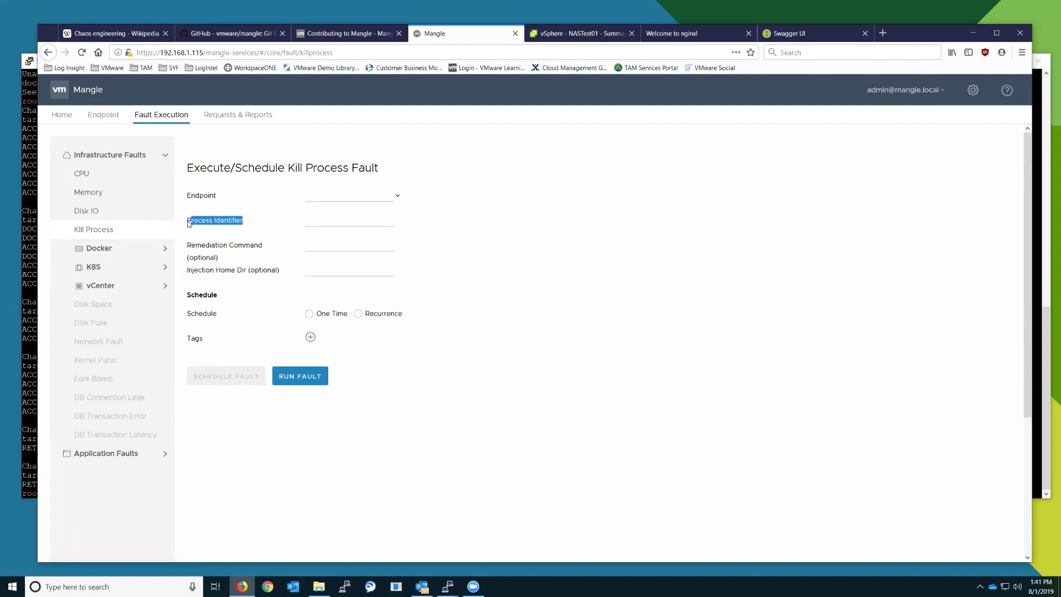
pyautogui.click(227, 228)
# Step: List the running processes with ps ax in the PuTTY session, highlight the host-port 80 docker-proxy command, and return to Mangle's Process Identifier field
pyautogui.hotkey('alt', 'Tab')
pyautogui.write('ps ax')
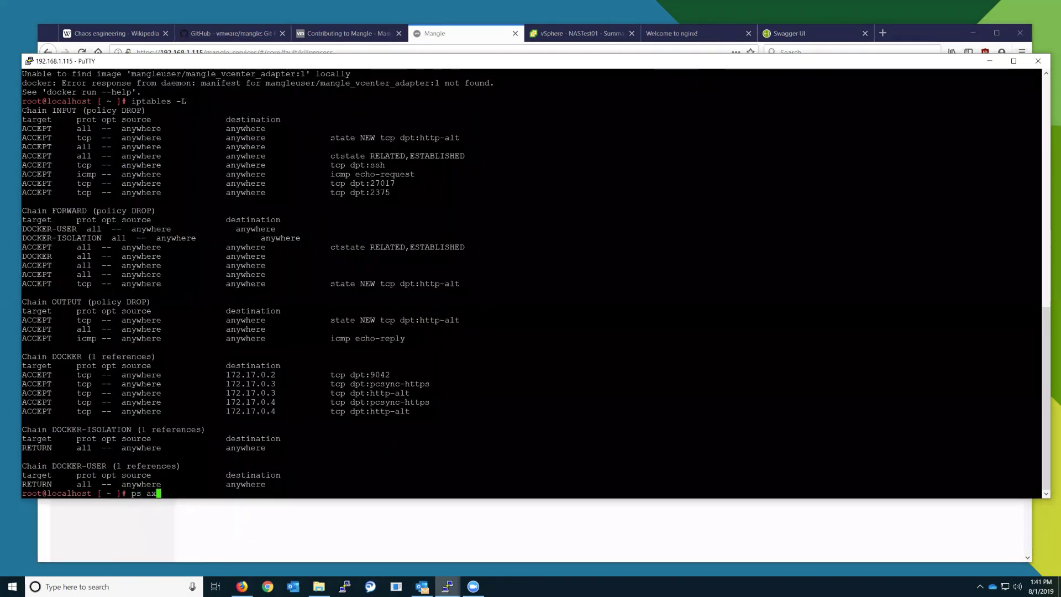
pyautogui.press('Return')
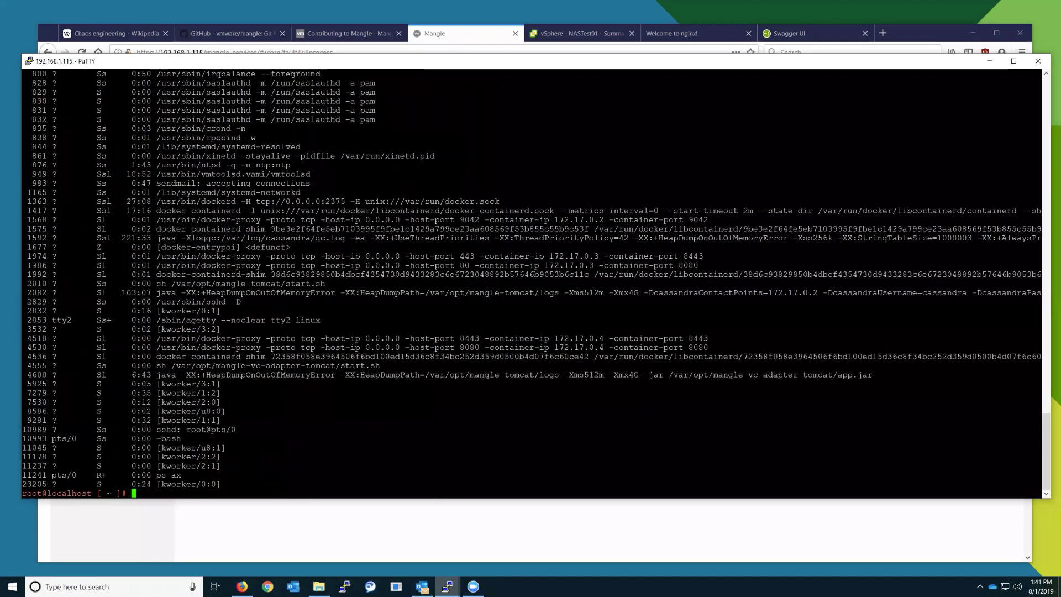
pyautogui.doubleClick(37, 266)
pyautogui.moveTo(152, 265); pyautogui.dragTo(702, 265)
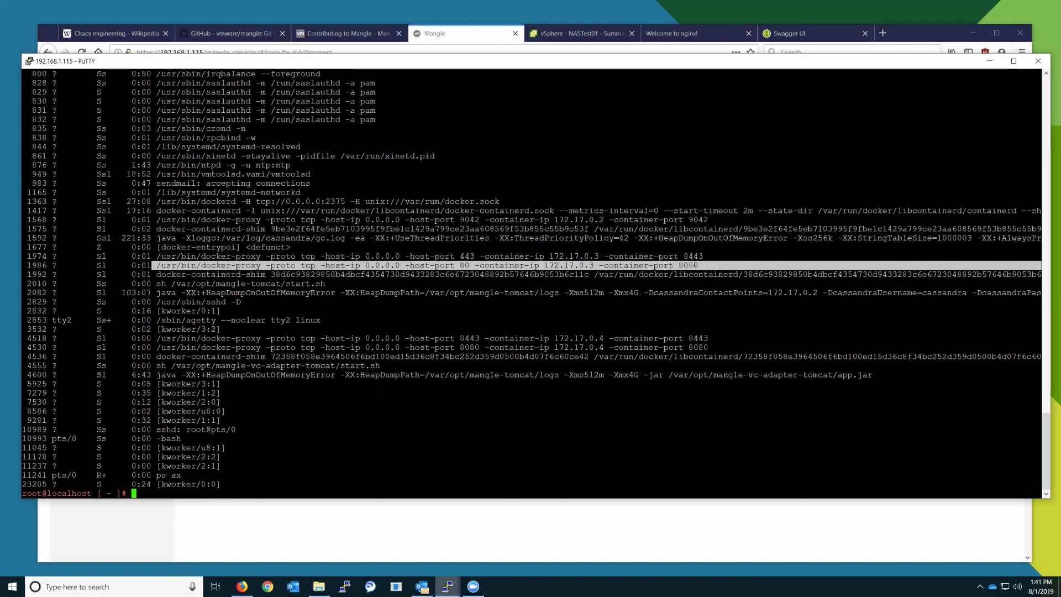
pyautogui.click(470, 37)
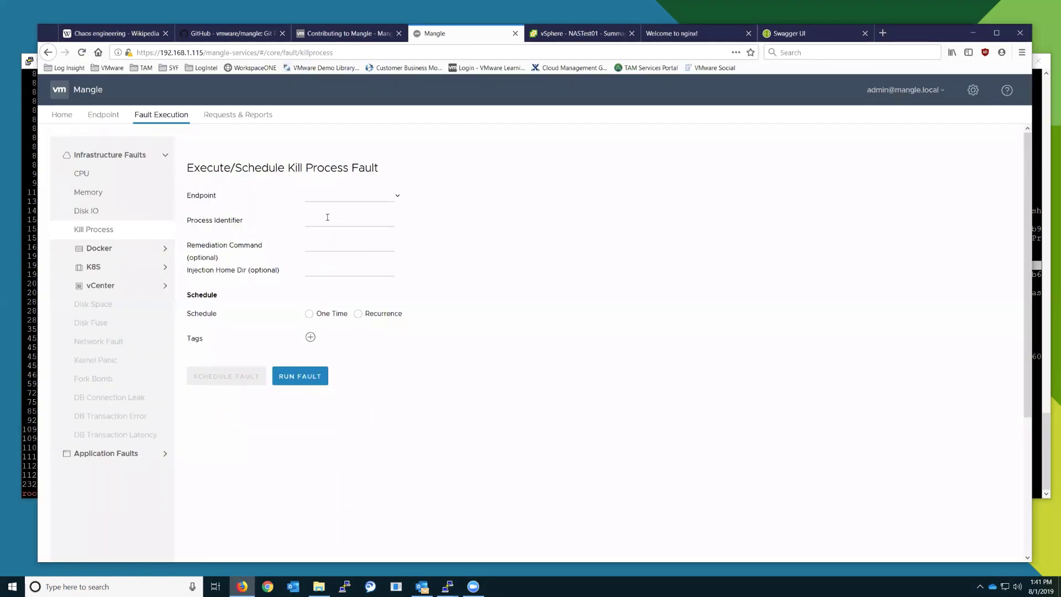
pyautogui.click(342, 225)
# Step: Look through the Mangle vCenter API endpoints and VM operations on the Swagger page
pyautogui.click(829, 33)
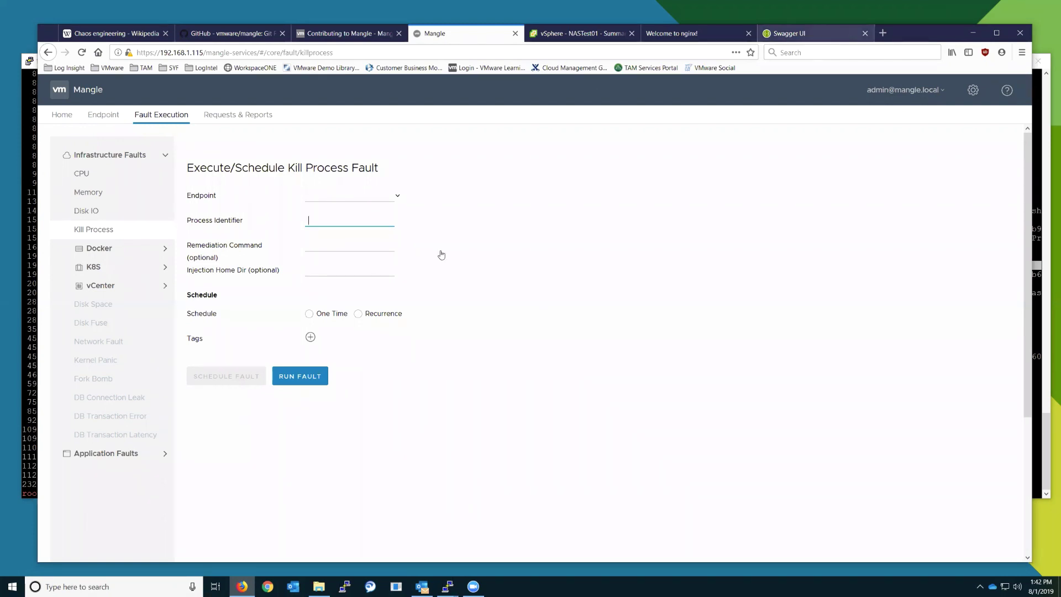
pyautogui.scroll(3, 422, 231)
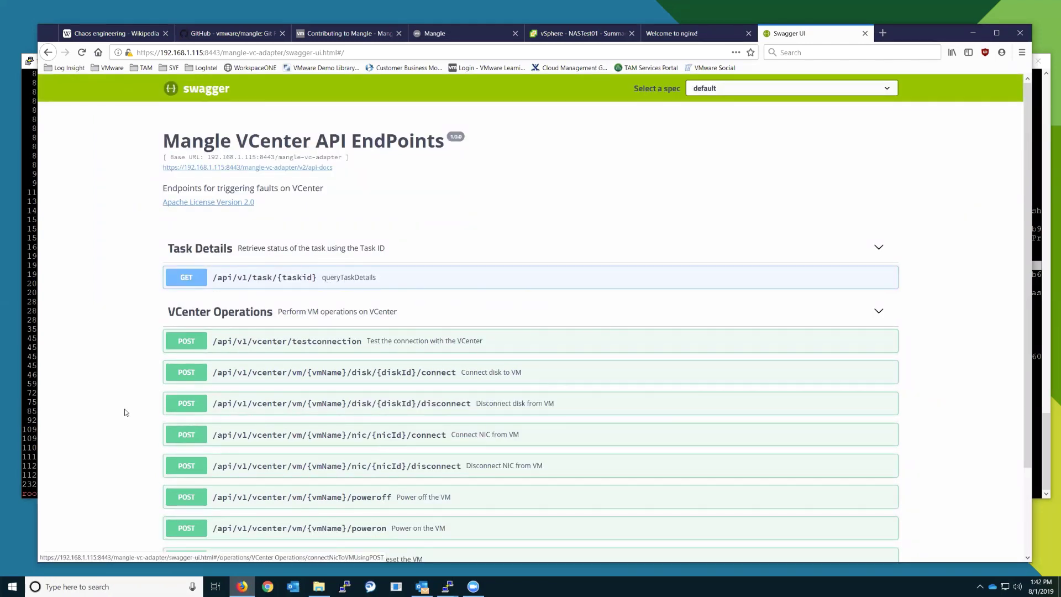
pyautogui.scroll(-2, 101, 446)
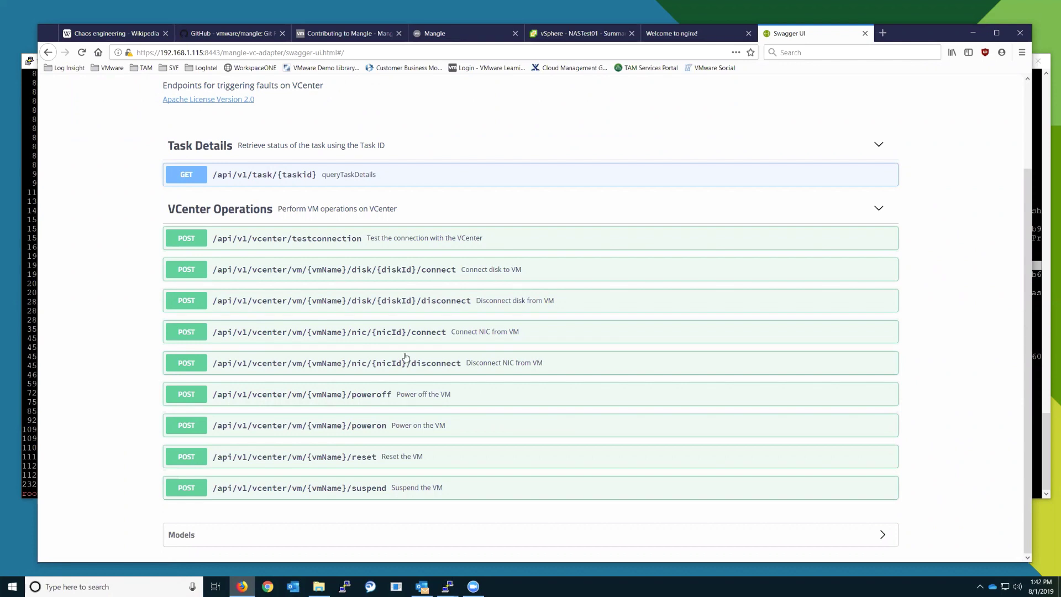
pyautogui.scroll(3, 316, 353)
pyautogui.scroll(-2, 316, 352)
pyautogui.scroll(2, 323, 353)
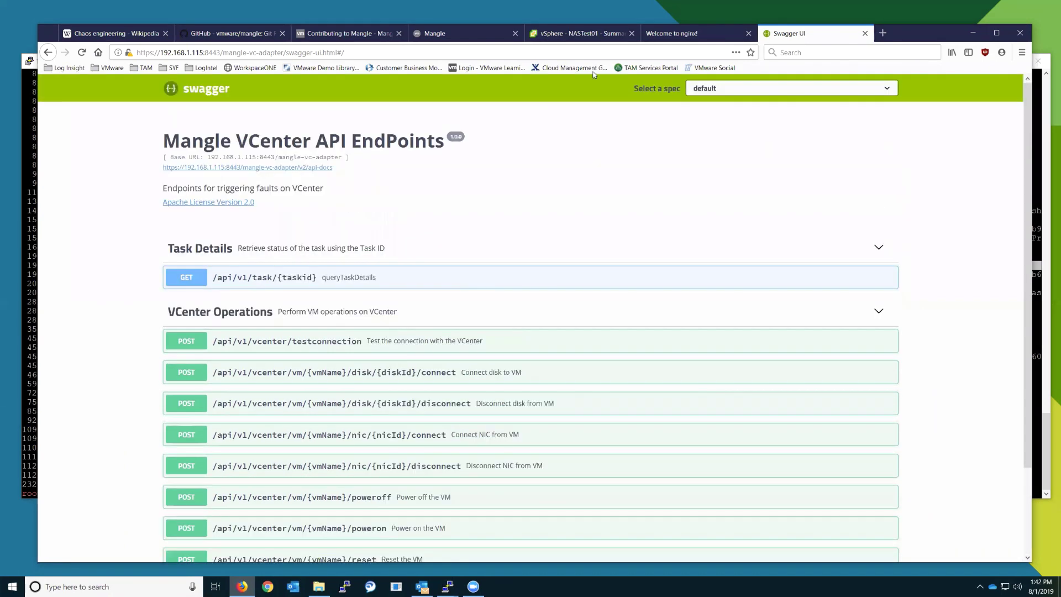
# Step: Return to Mangle and view the Disk IO, Memory and CPU fault forms
pyautogui.click(432, 34)
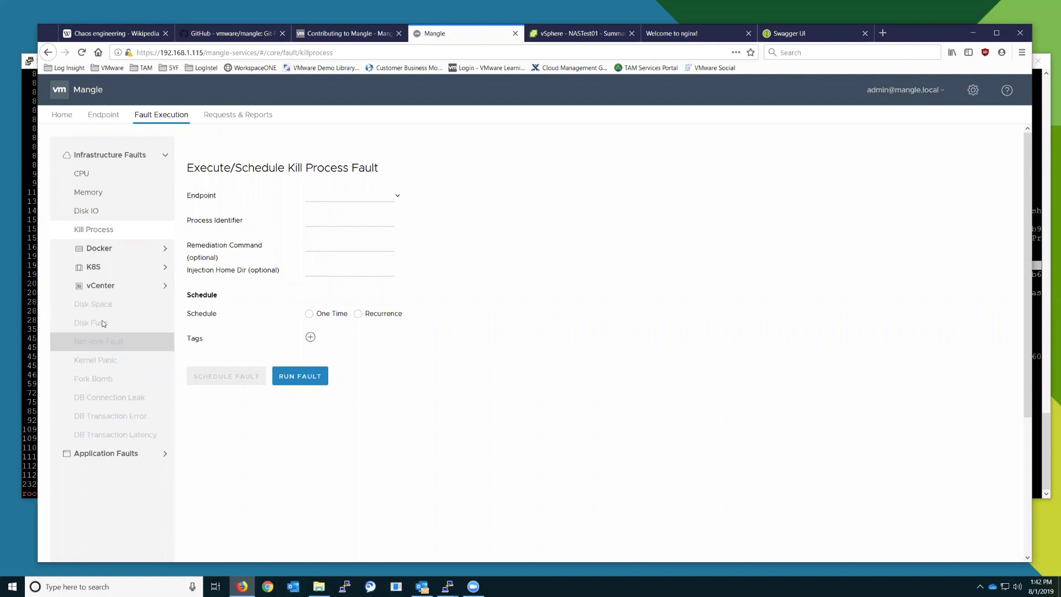
pyautogui.click(86, 214)
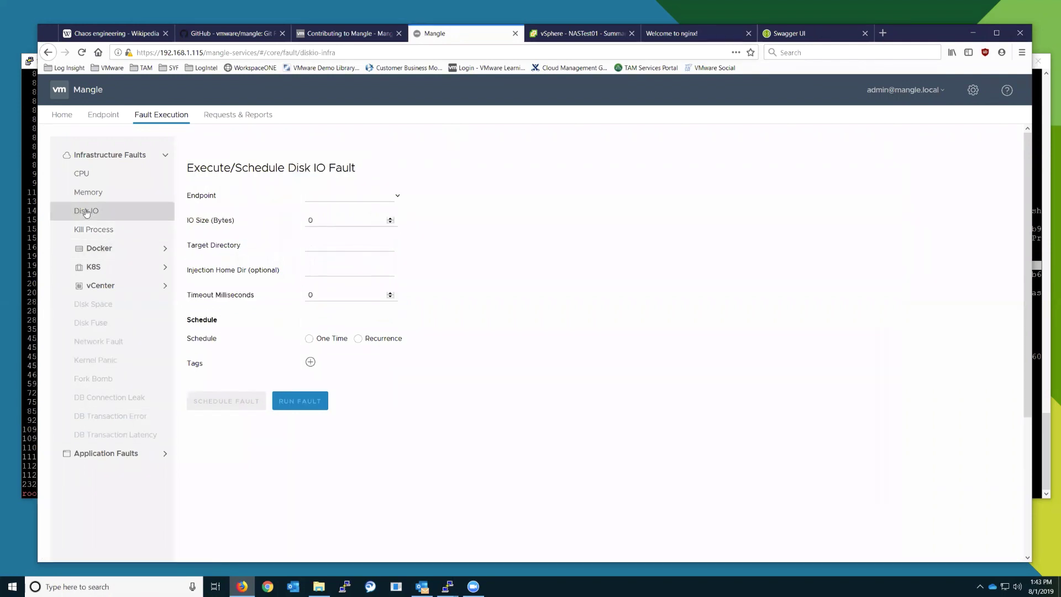
pyautogui.click(91, 191)
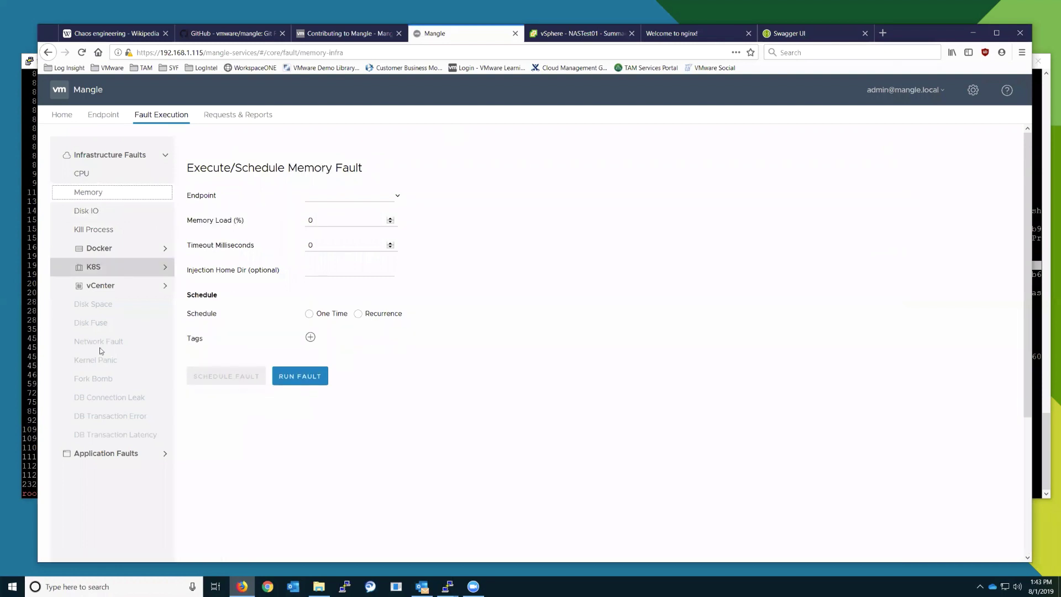
pyautogui.click(81, 176)
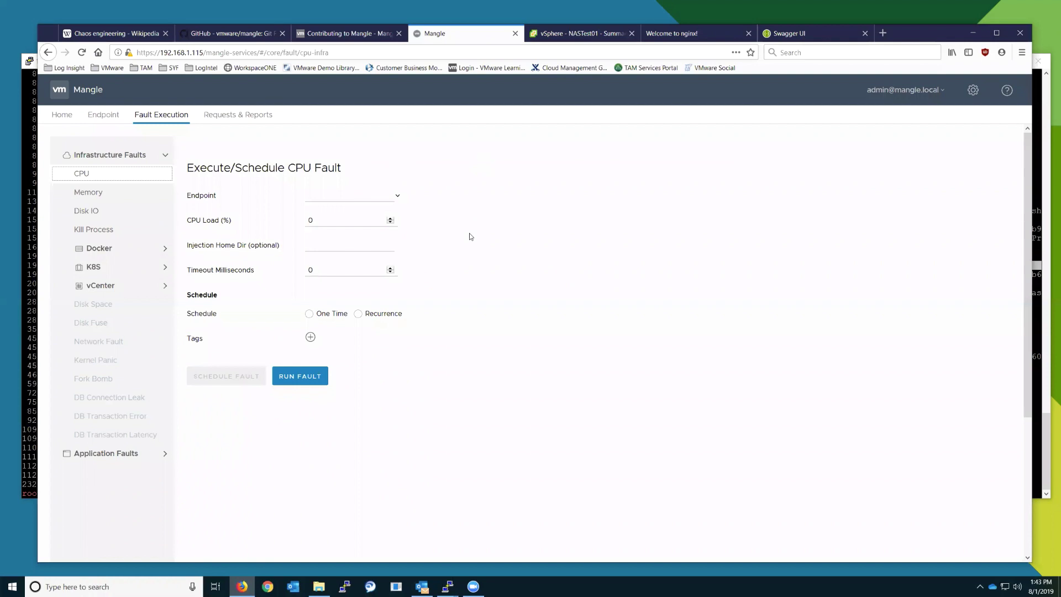
# Step: Open the form for adding a remote machine endpoint and check the available OS Type options
pyautogui.click(103, 114)
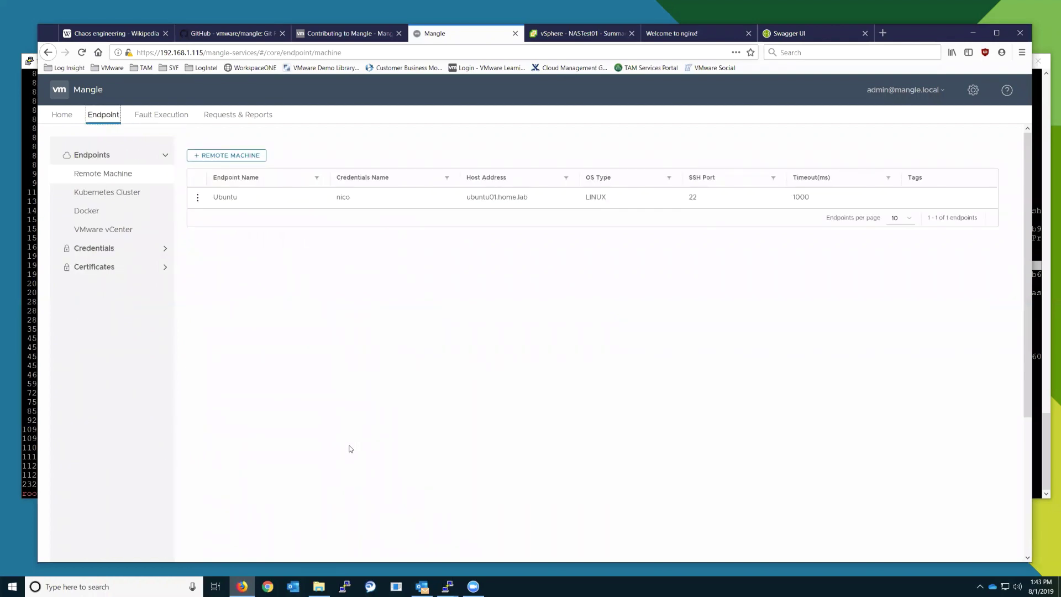
pyautogui.click(230, 157)
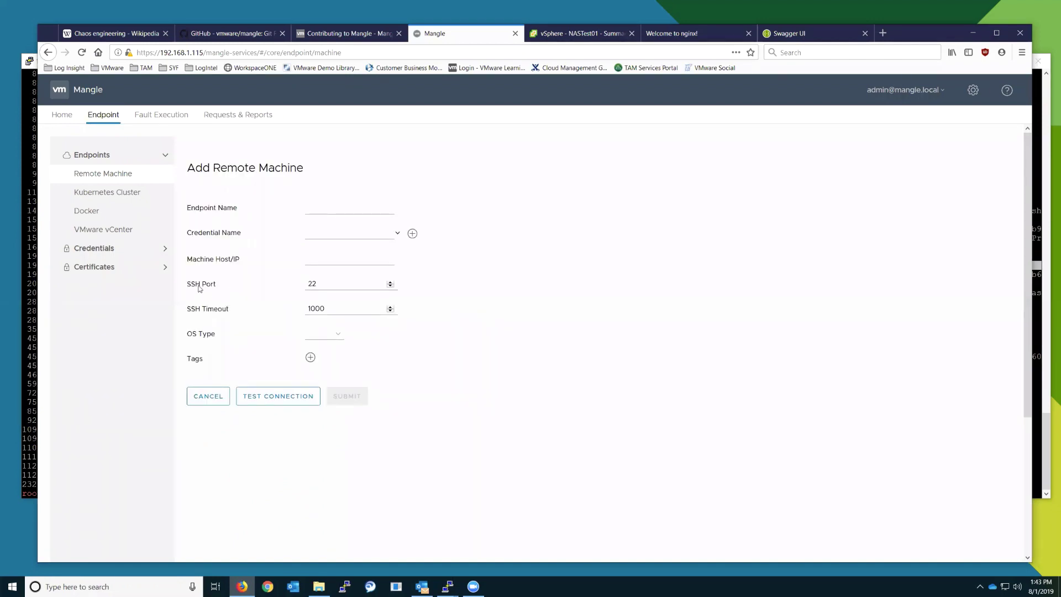
pyautogui.click(323, 334)
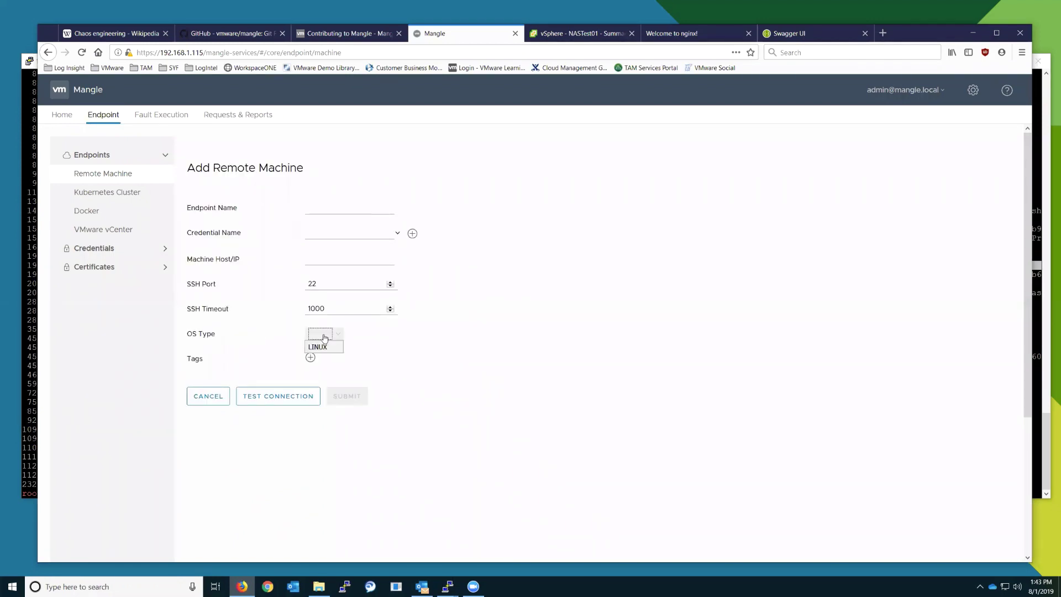
pyautogui.click(324, 334)
pyautogui.click(324, 334)
pyautogui.click(389, 345)
pyautogui.click(396, 344)
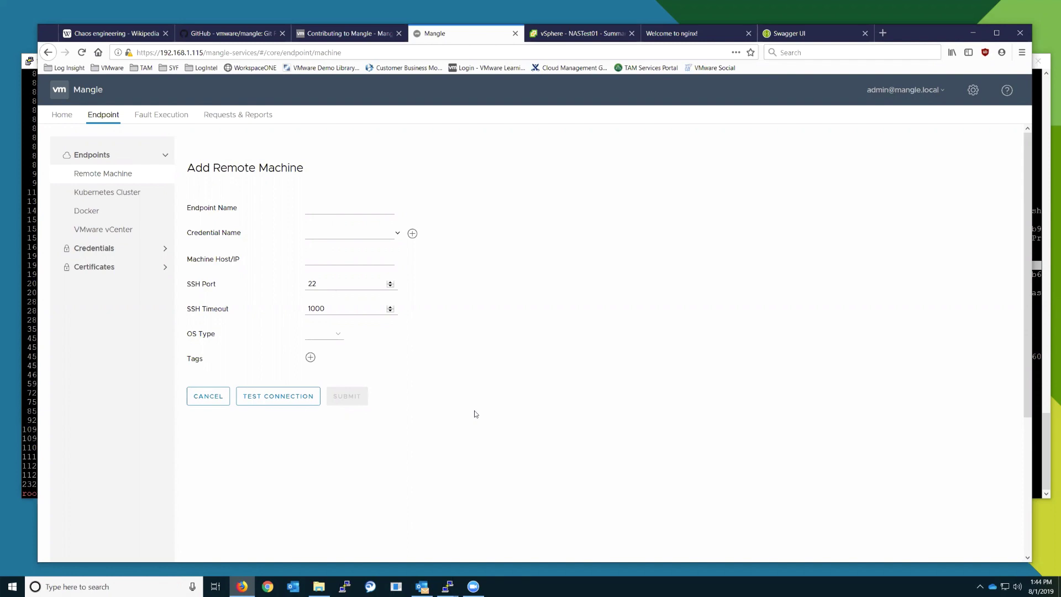
# Step: Open Mangle's settings, view the Add Identity Source dialog and cancel it, then go to the user management page
pyautogui.click(904, 89)
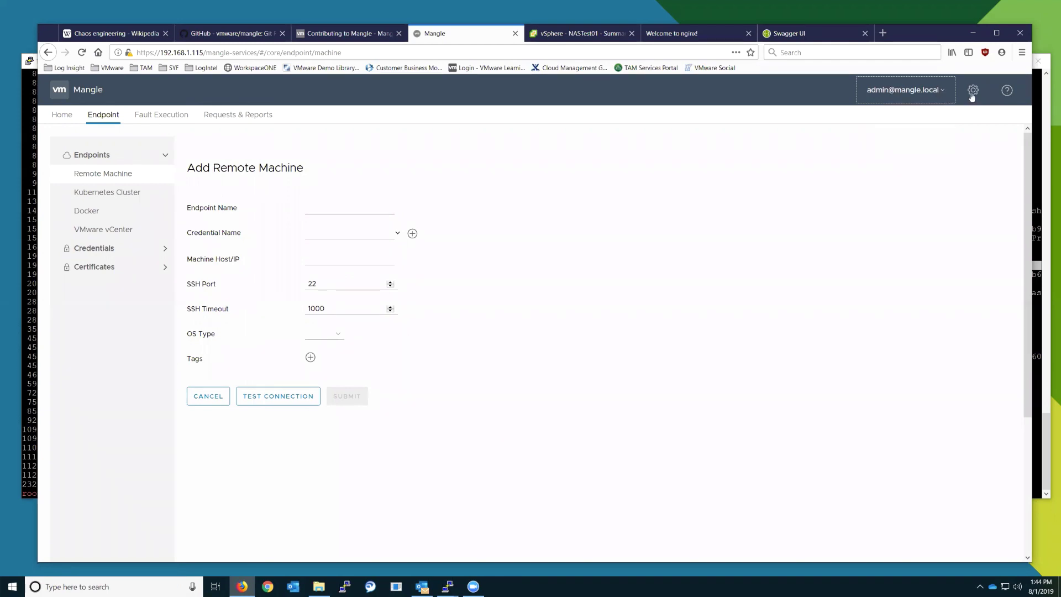
pyautogui.click(972, 94)
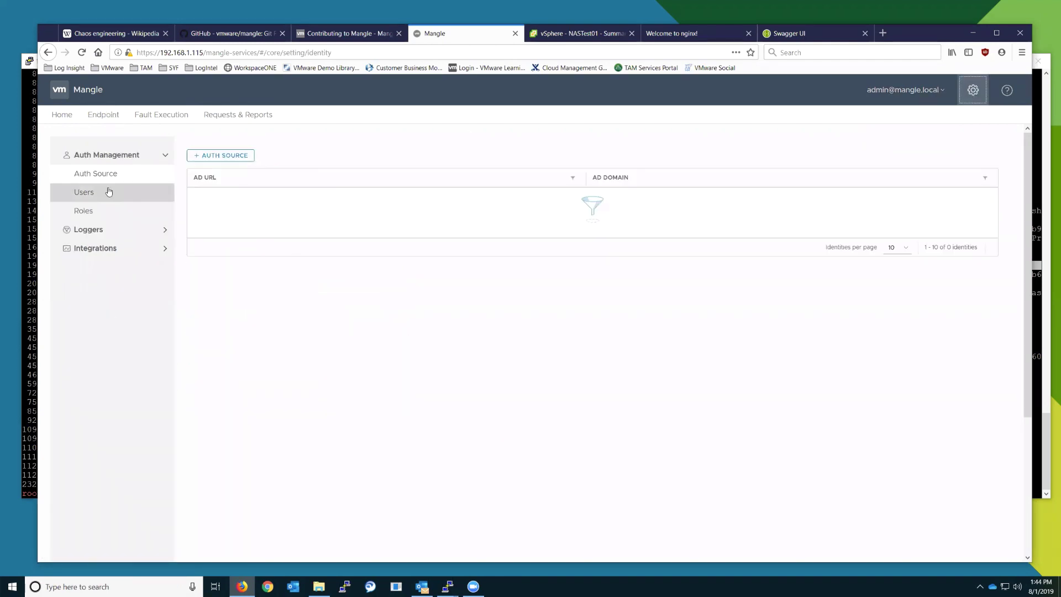
pyautogui.click(211, 155)
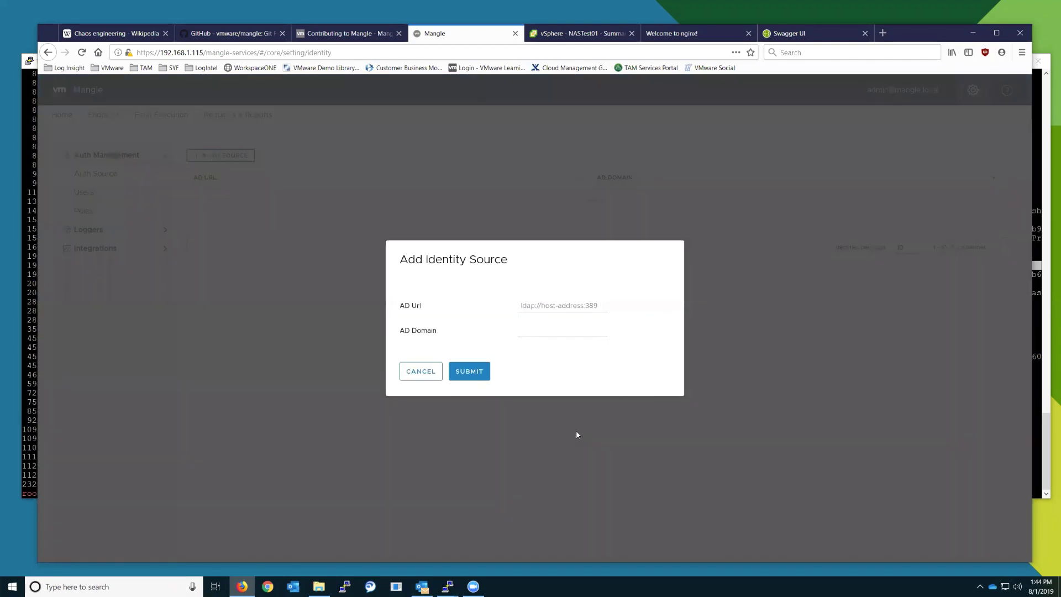
pyautogui.click(416, 369)
pyautogui.click(88, 193)
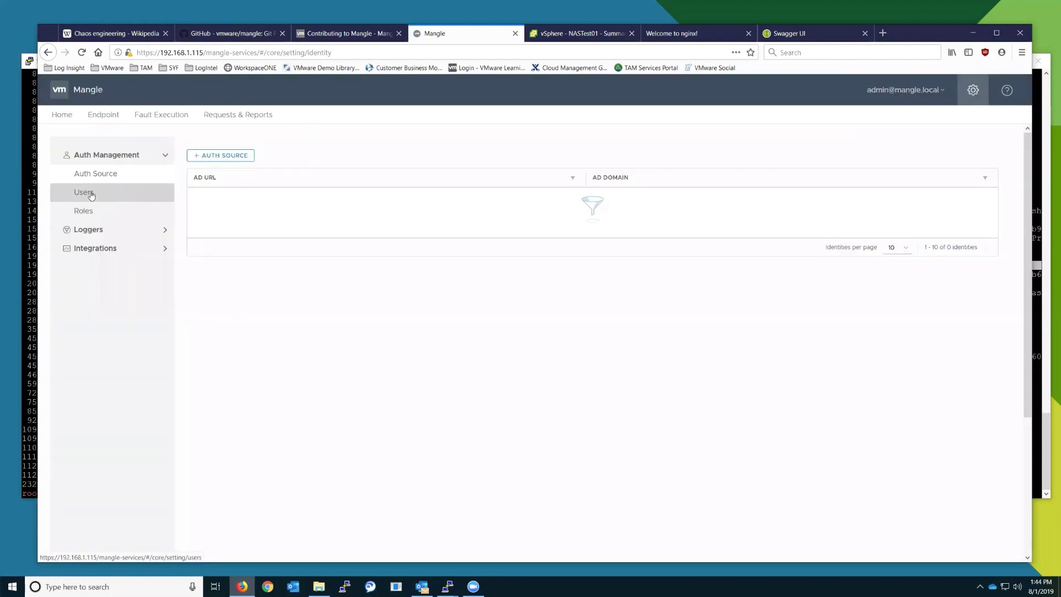
# Step: View the logger levels and the monitoring tool choices offered for metric providers, without adding one
pyautogui.click(94, 230)
pyautogui.click(95, 246)
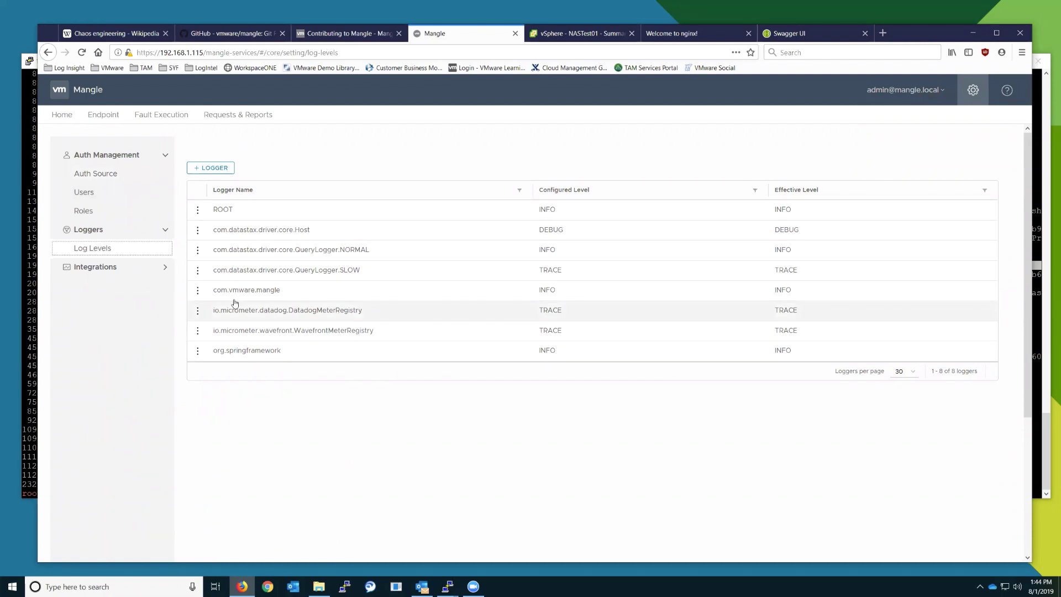
pyautogui.click(97, 268)
pyautogui.click(116, 293)
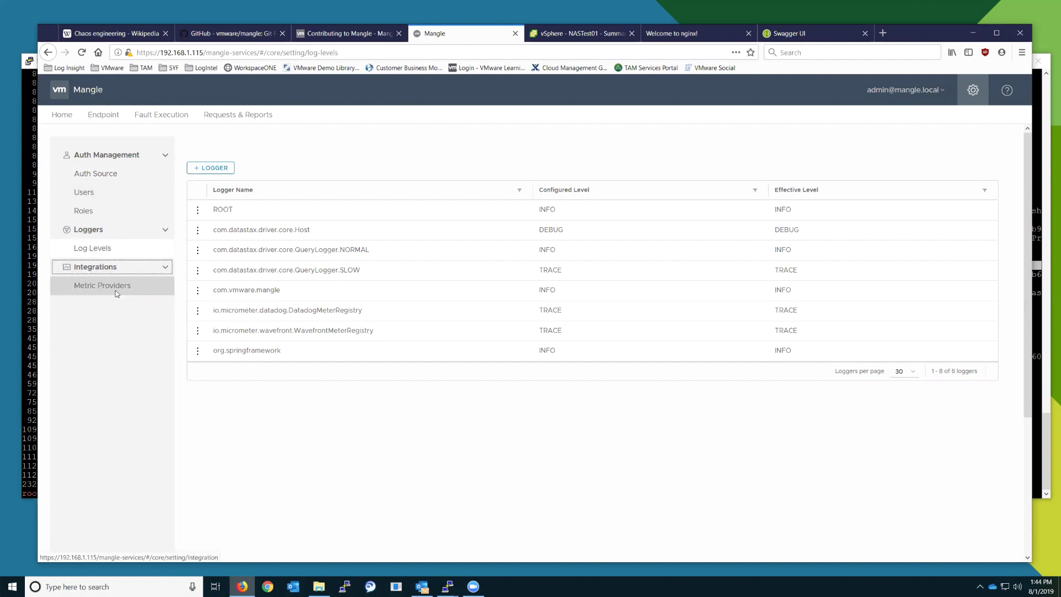
pyautogui.click(237, 157)
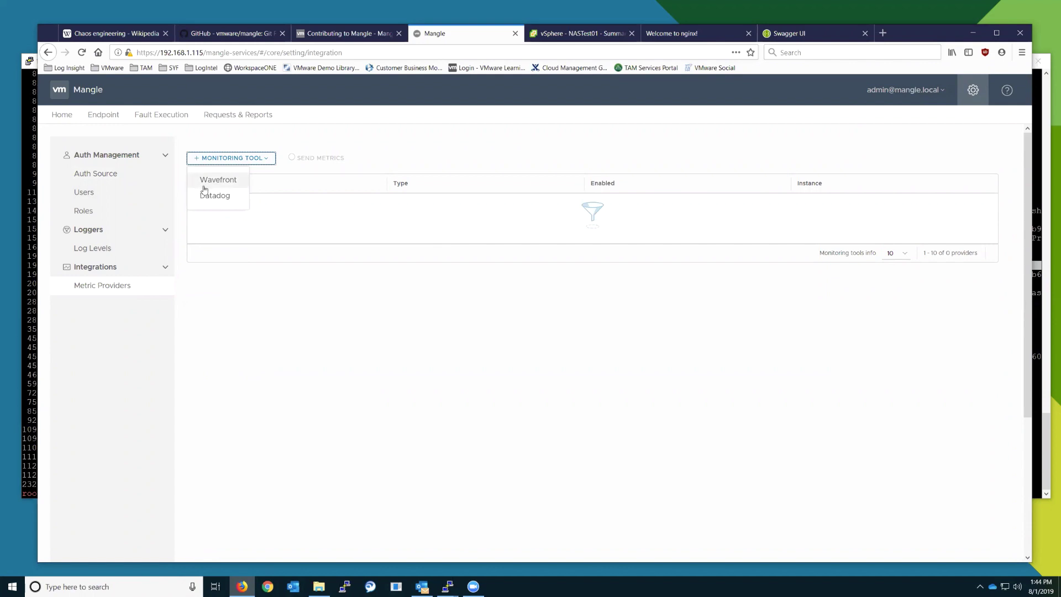
pyautogui.click(266, 392)
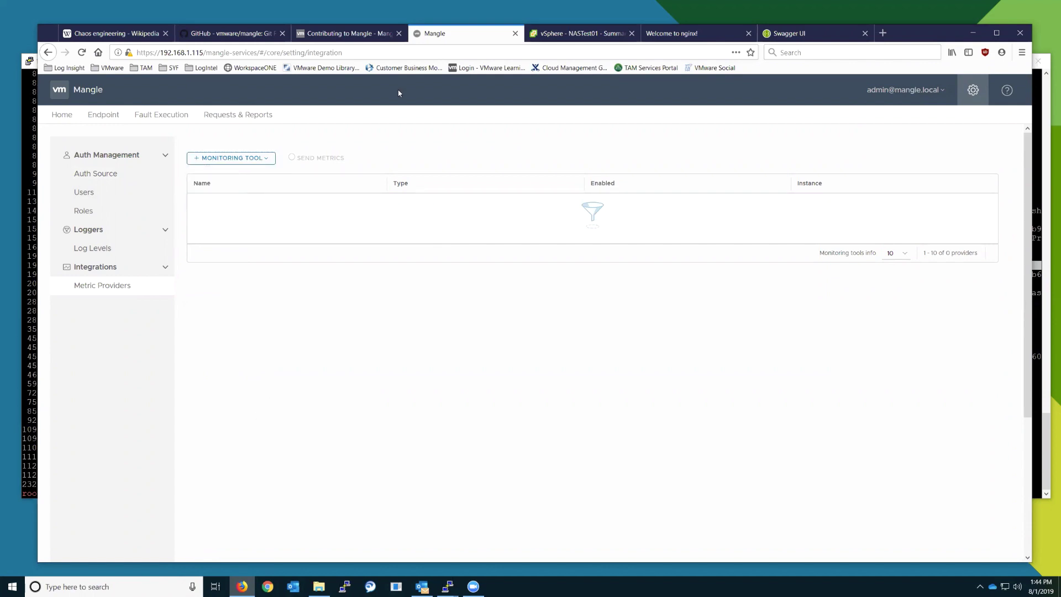
pyautogui.click(247, 159)
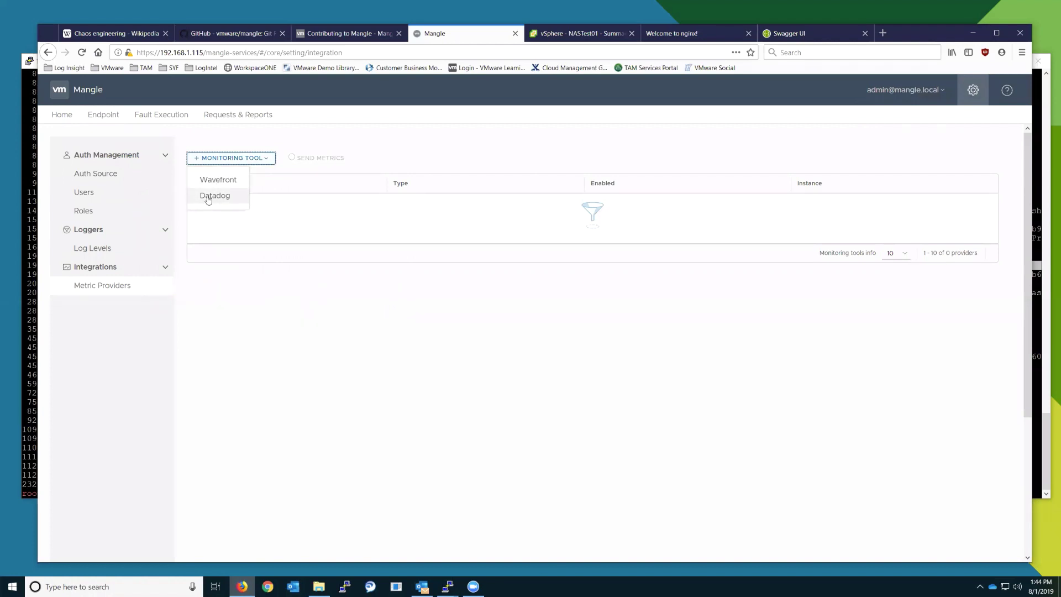
pyautogui.click(246, 369)
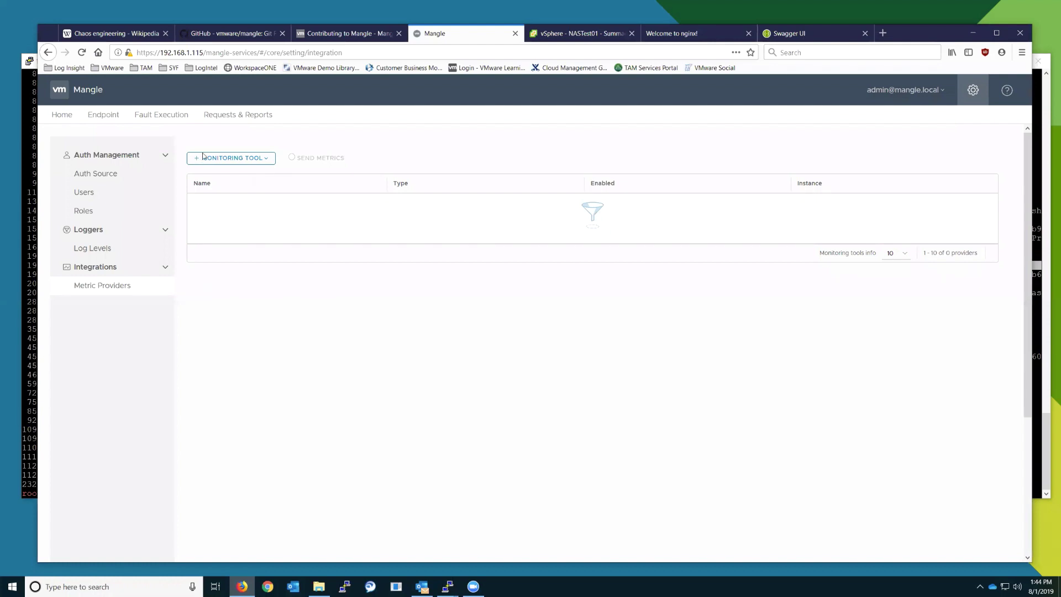
# Step: Look through the processed fault requests and open the Mangle application log
pyautogui.click(228, 114)
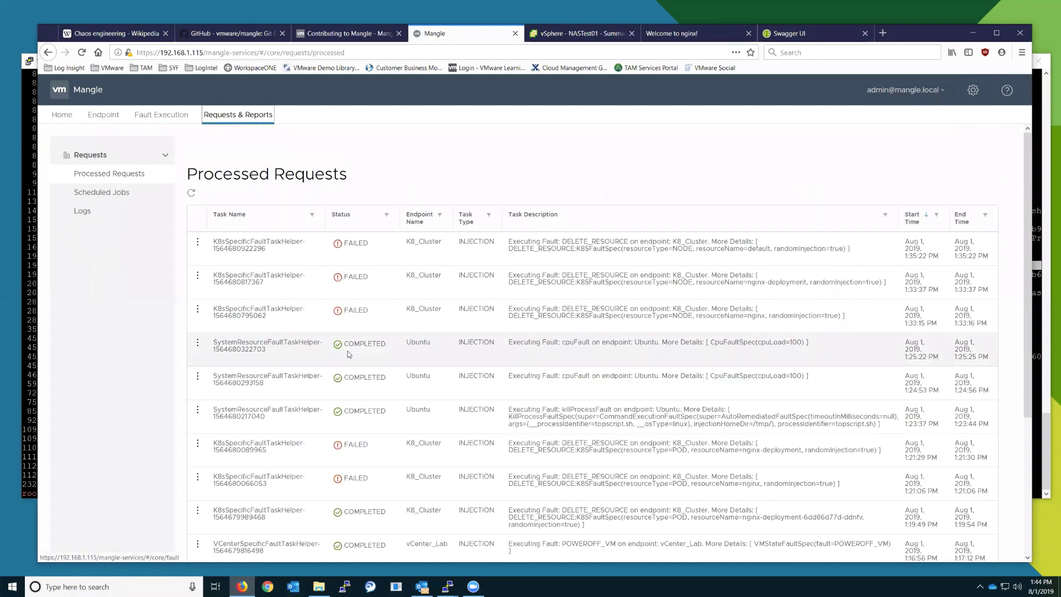
pyautogui.scroll(-3, 403, 376)
pyautogui.scroll(3, 403, 376)
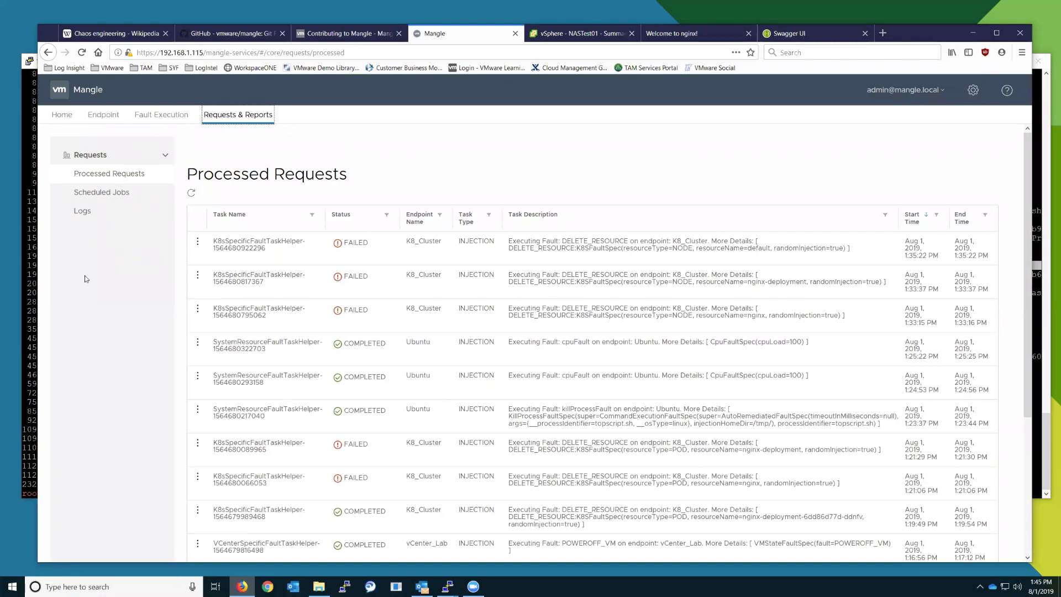
pyautogui.click(95, 214)
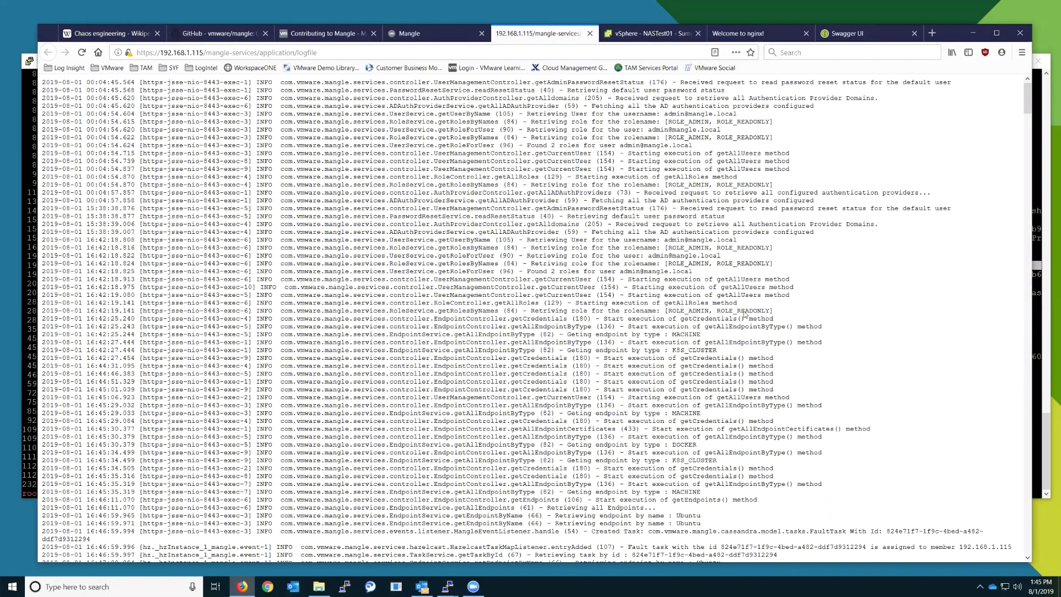
# Step: Examine the Mangle application log around the failed Kubernetes fault tasks, and return to the Processed Requests page
pyautogui.scroll(-15, 531, 318)
pyautogui.moveTo(1028, 198); pyautogui.dragTo(1023, 316)
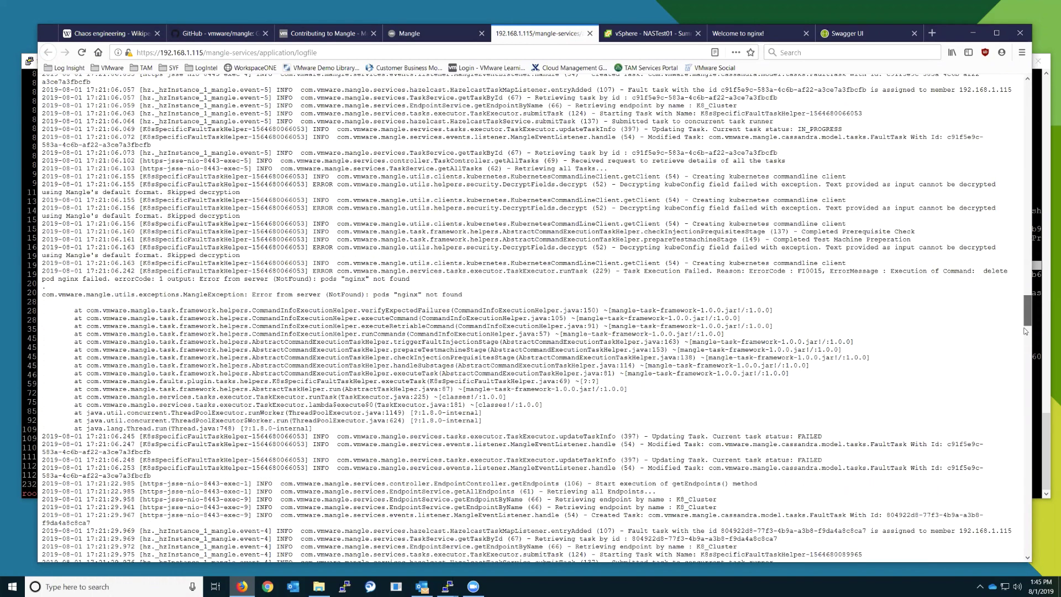
pyautogui.scroll(-5, 1024, 483)
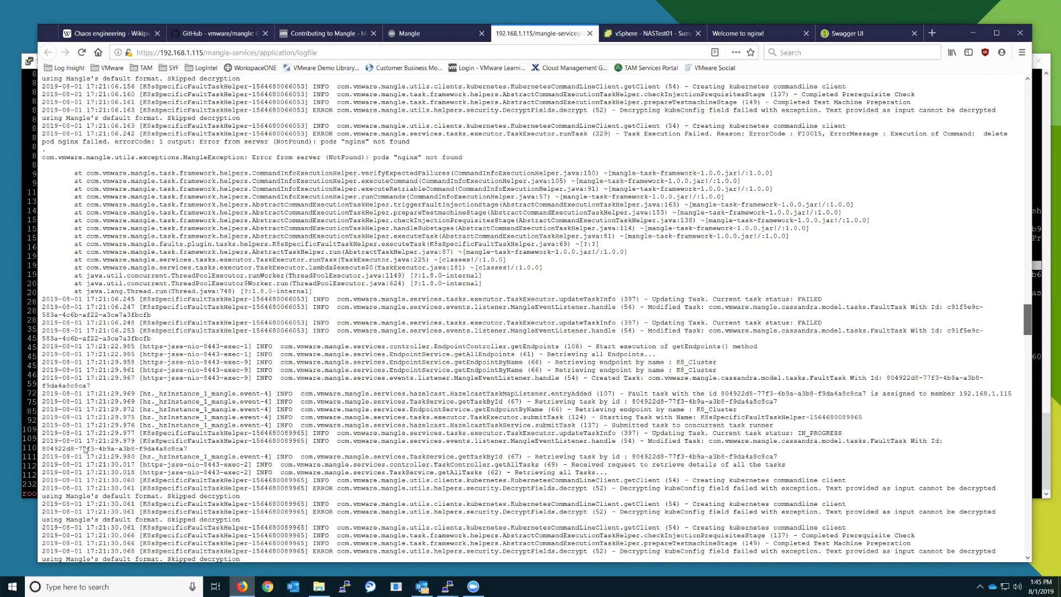
pyautogui.scroll(15, 147, 388)
pyautogui.scroll(5, 147, 388)
pyautogui.hotkey('ctrl', 'pageup')
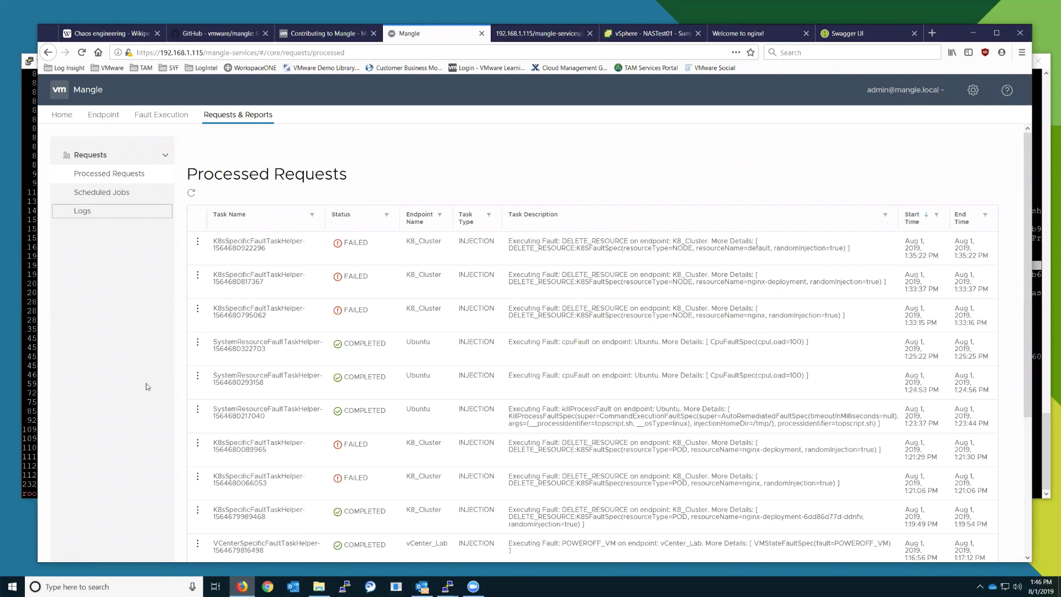
# Step: View the Chaos Monkey section of the Chaos engineering Wikipedia article, and return to Mangle's processed requests list
pyautogui.click(117, 34)
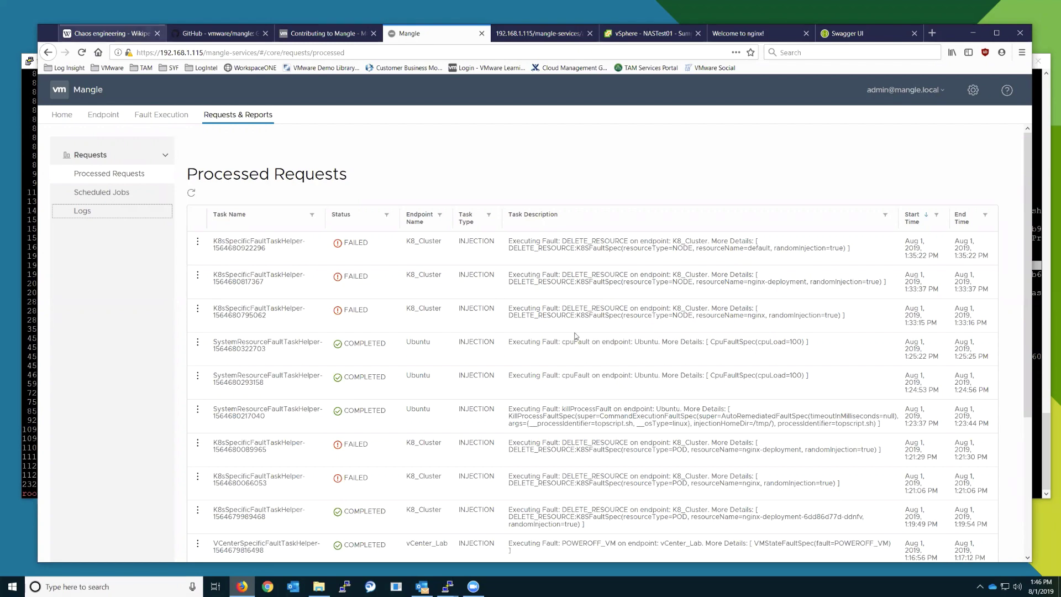
pyautogui.click(205, 187)
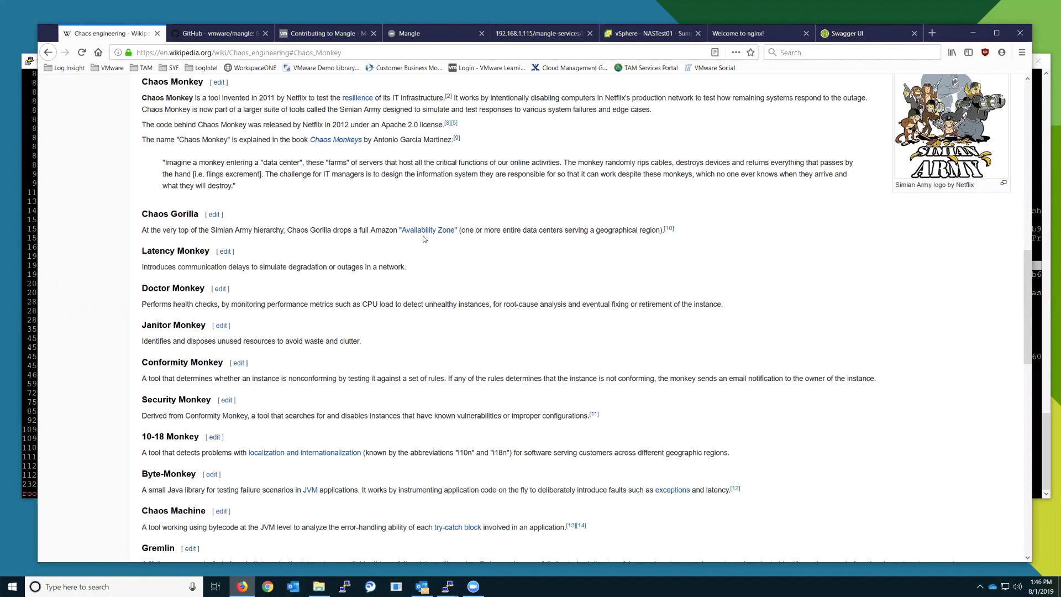
pyautogui.click(426, 35)
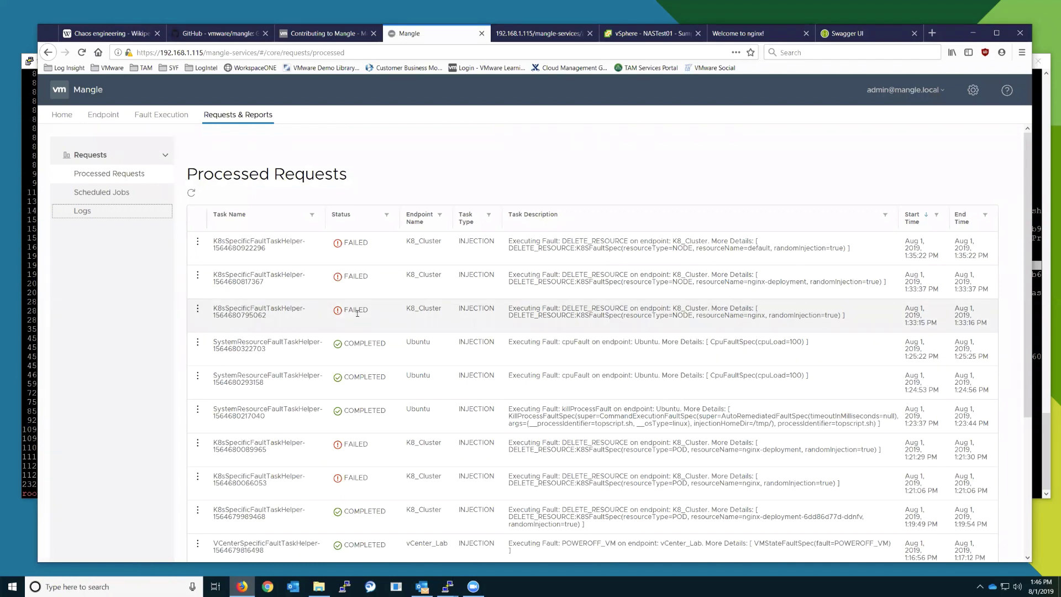
pyautogui.scroll(-3, 353, 299)
pyautogui.scroll(3, 342, 266)
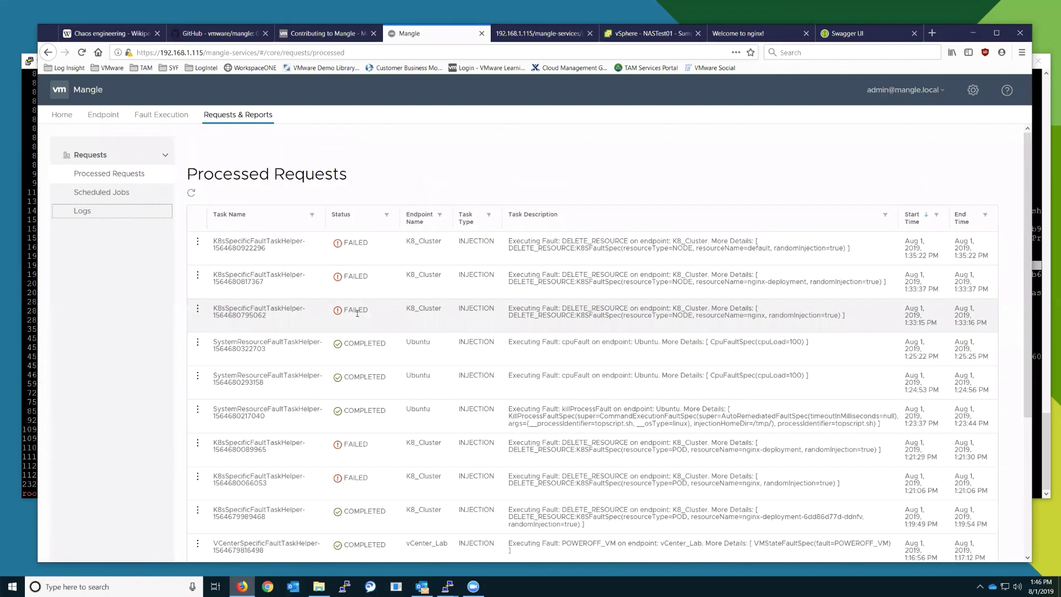